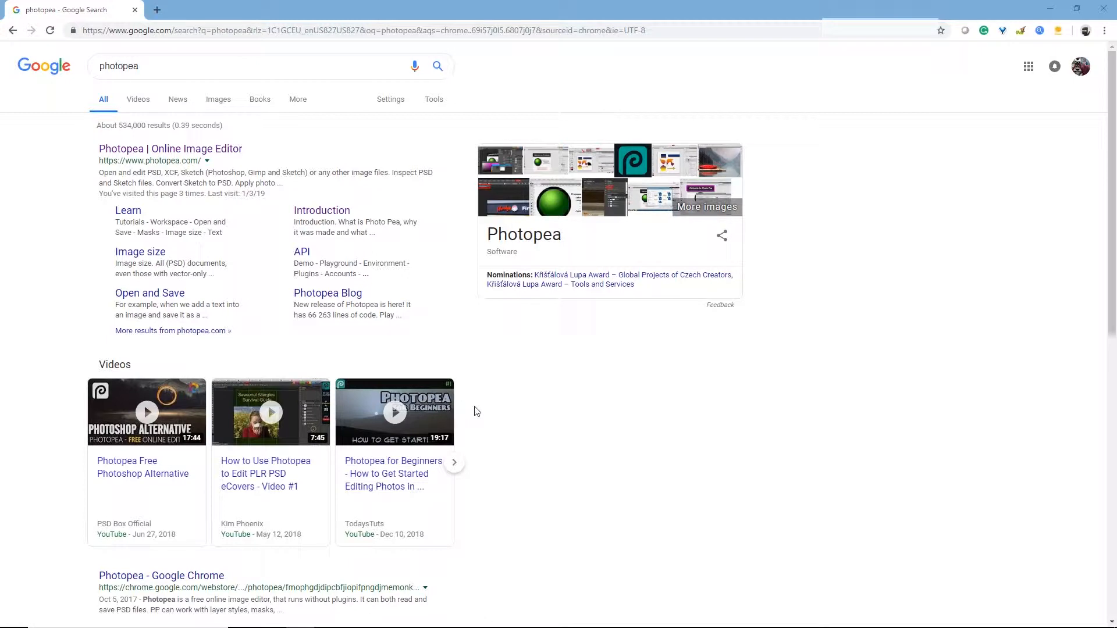
Open the Photopea editor from the search results and load CerealUV.png from the Desktop's Breakfast > images folder.
left_click(190, 153)
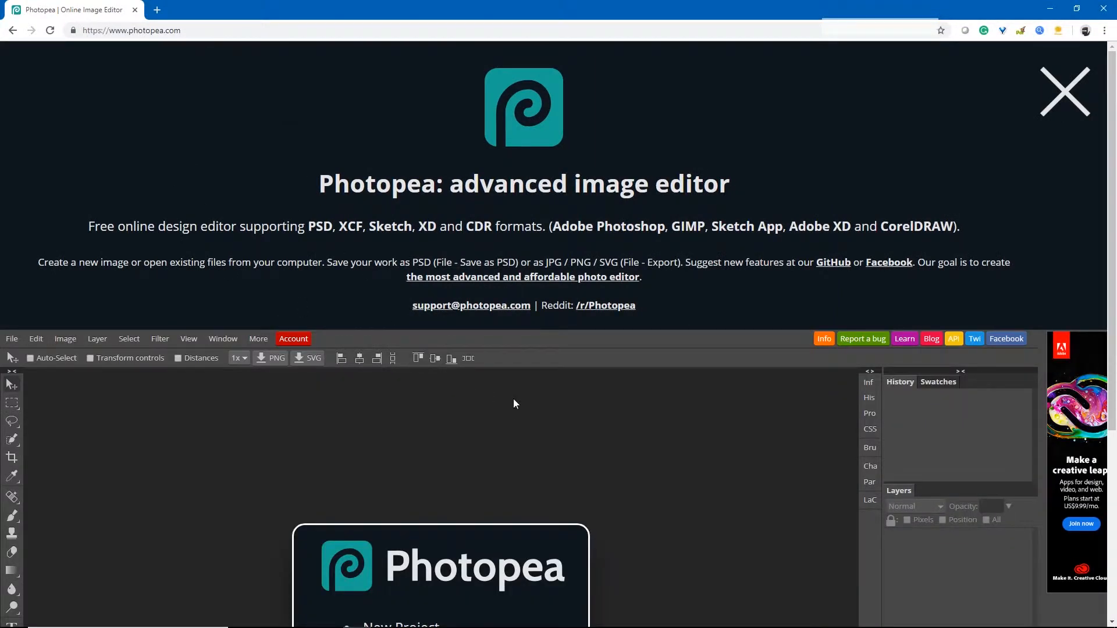
scroll(483, 385, "down", 5)
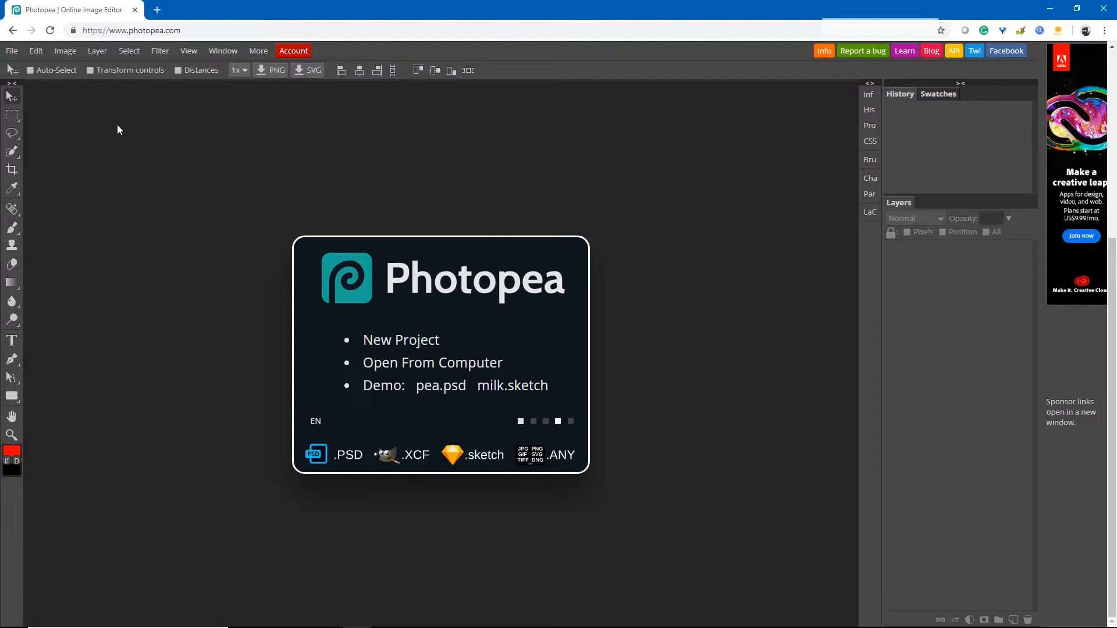
left_click(11, 52)
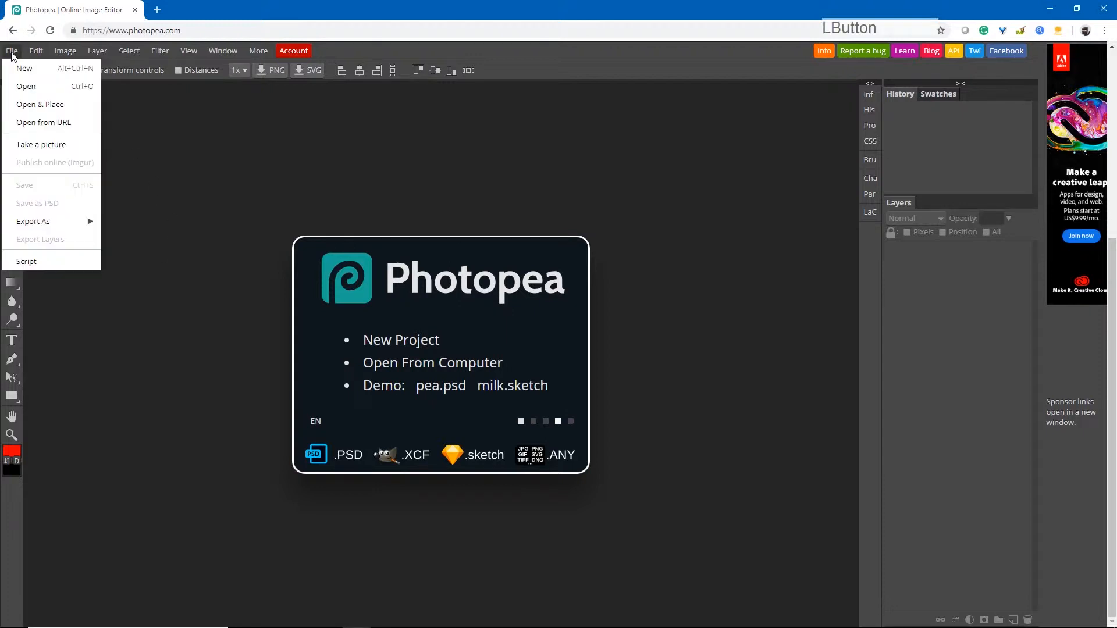
left_click(26, 88)
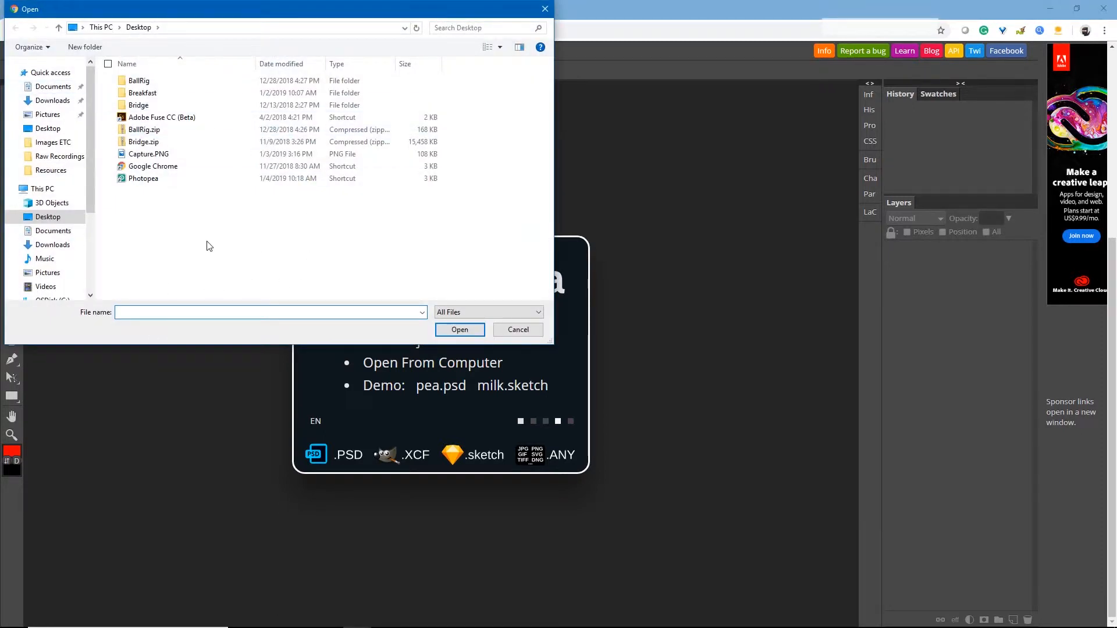
double_click(144, 95)
left_click(149, 143)
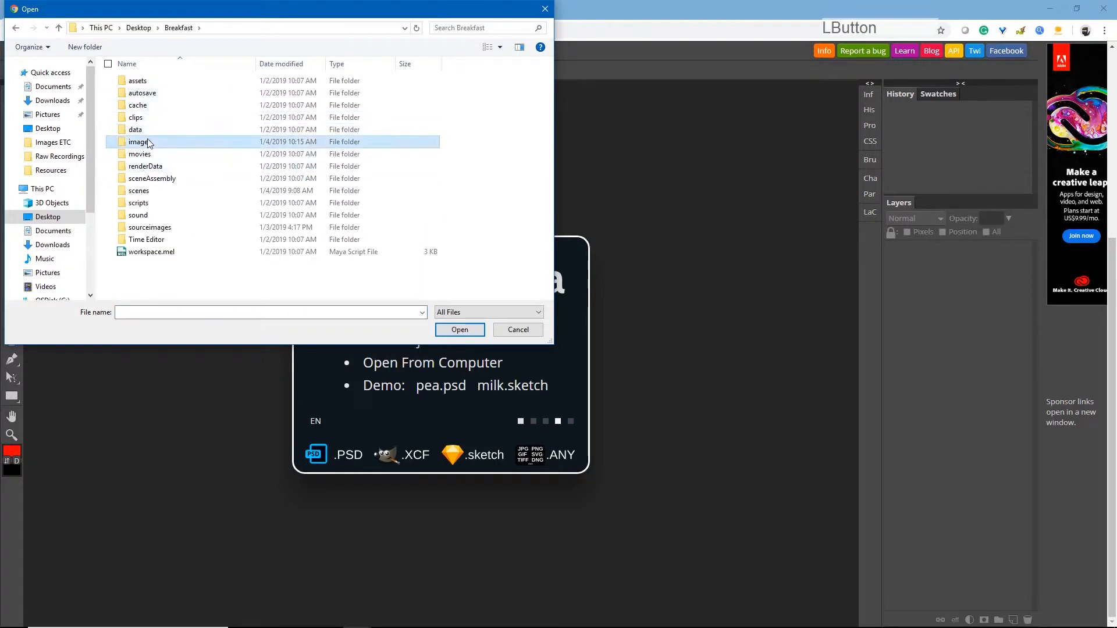
double_click(148, 142)
left_click(211, 102)
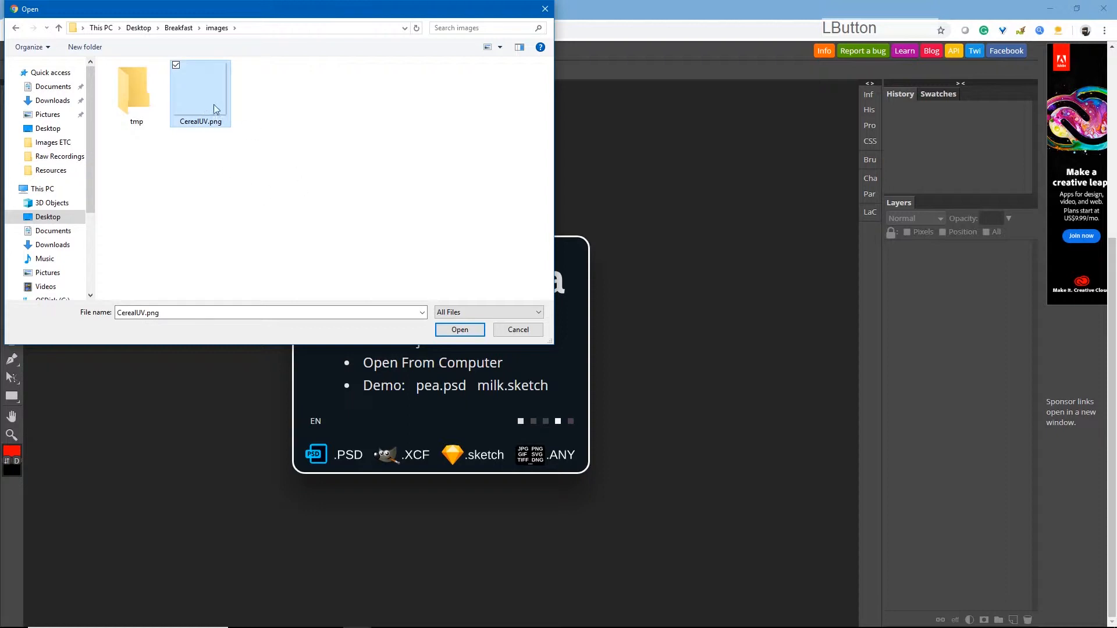
left_click(457, 331)
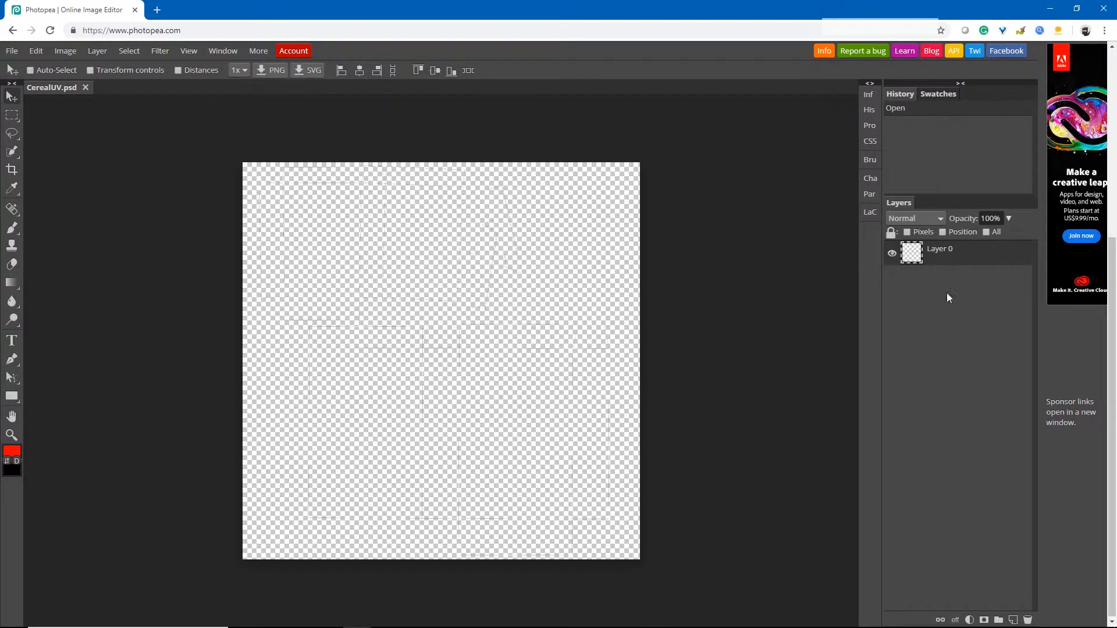
Add a new layer beneath the UV image layer and rename the UV image layer to UVs.
left_click(1013, 620)
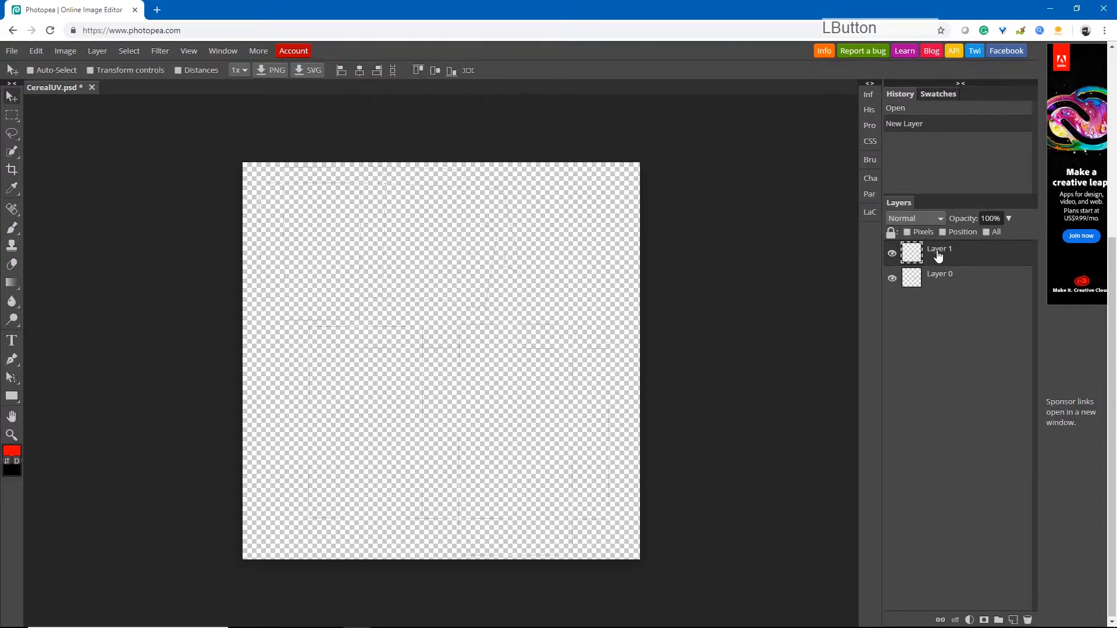
left_click_drag(938, 256, 938, 291)
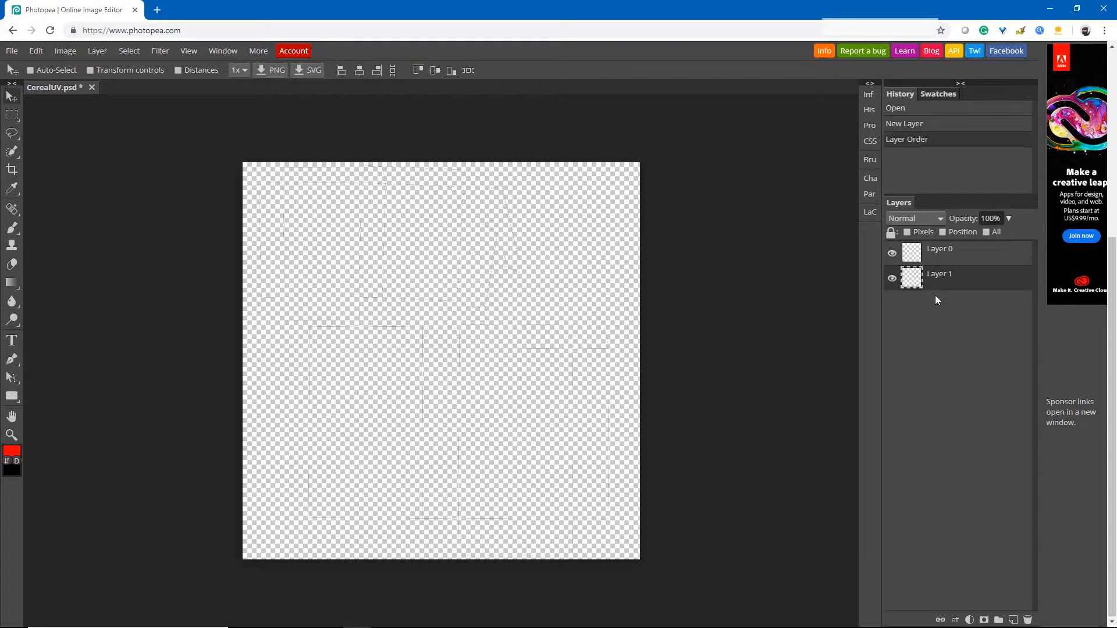
left_click(943, 252)
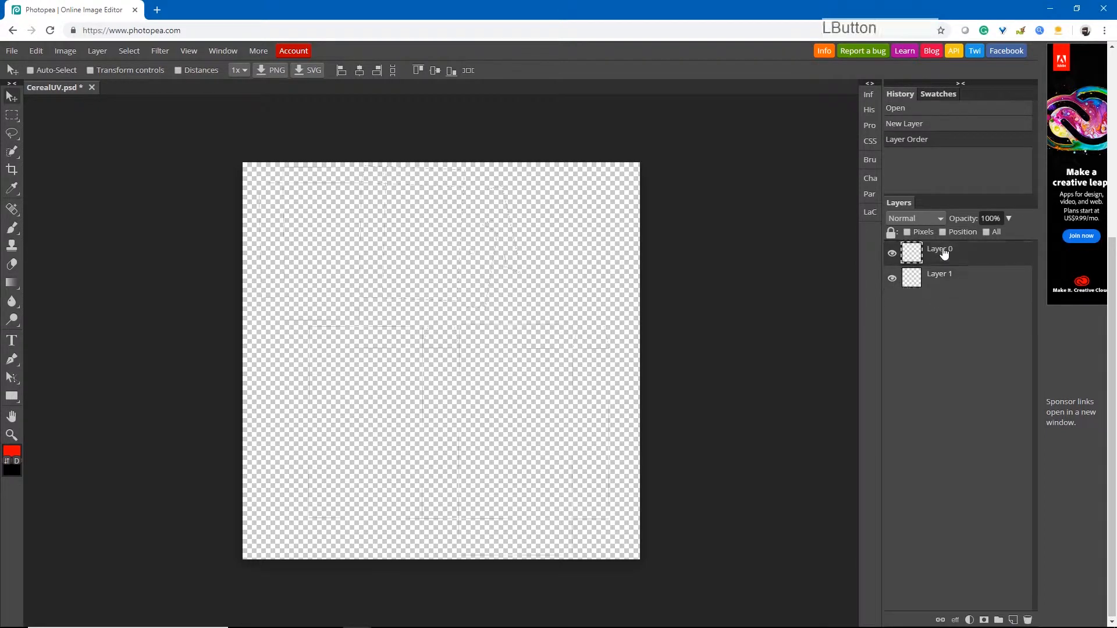
double_click(944, 252)
type("UVs")
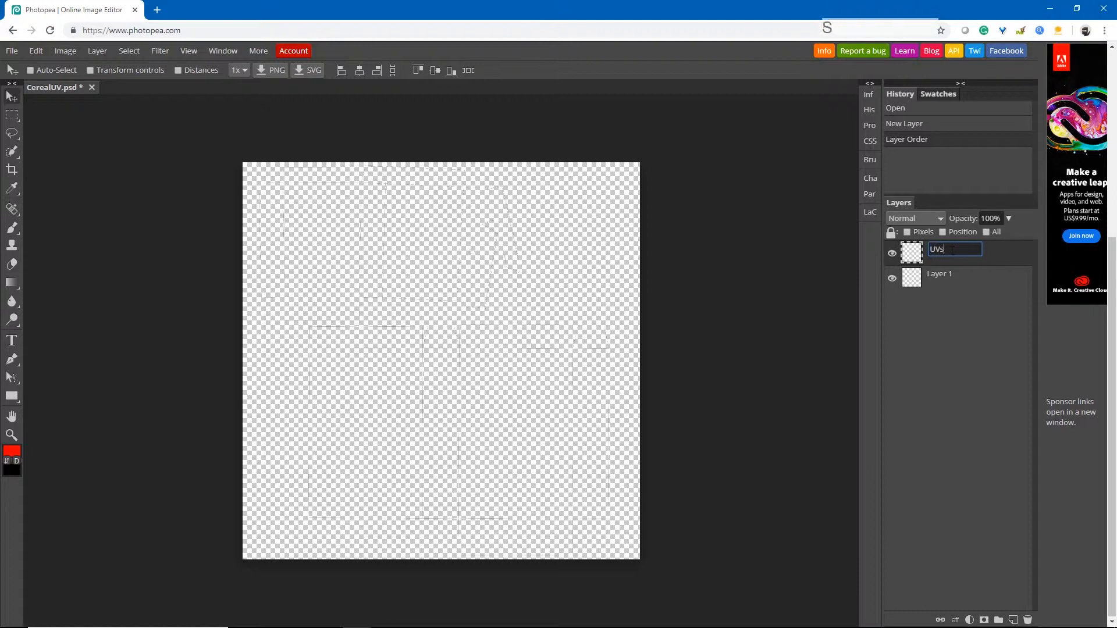
key("Return")
Fill the empty Layer 1 with the red foreground color using the Paint Bucket tool.
left_click(941, 277)
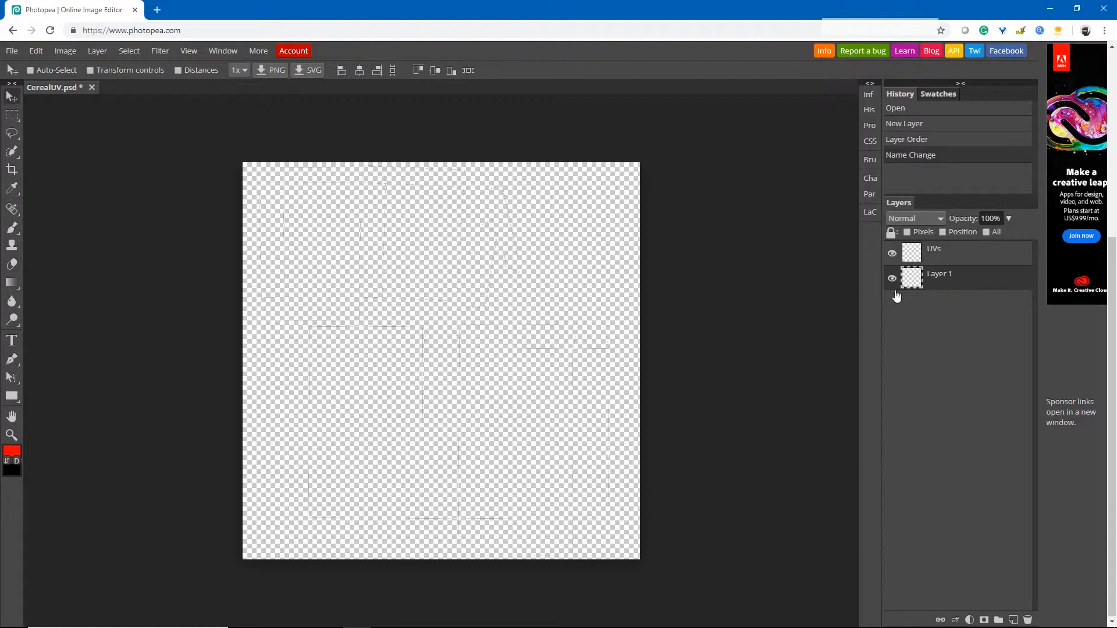
right_click(12, 301)
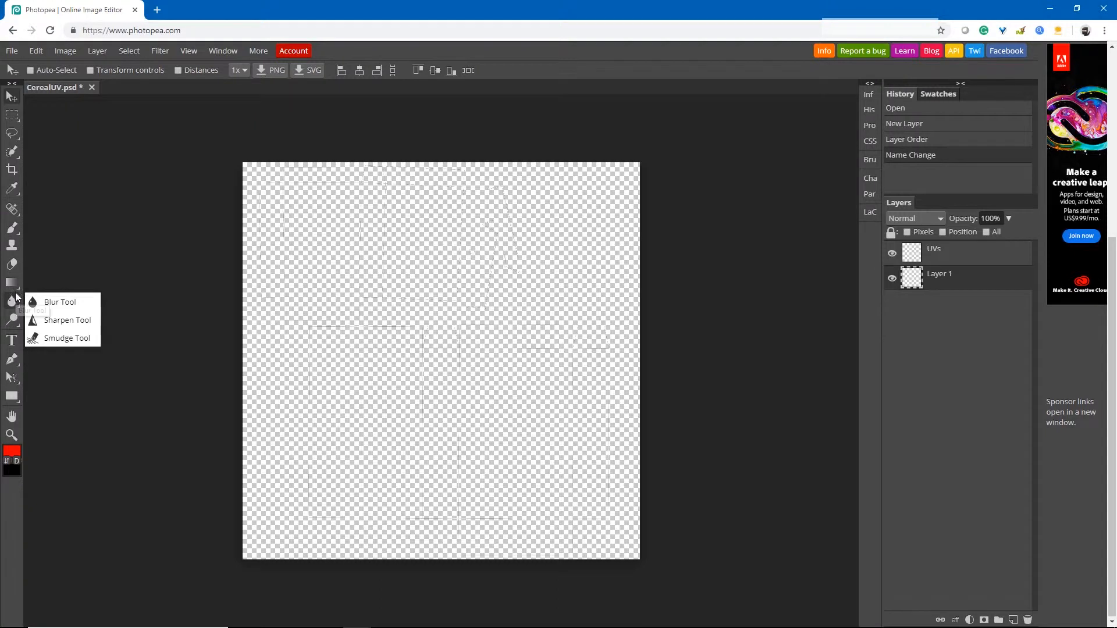
right_click(12, 283)
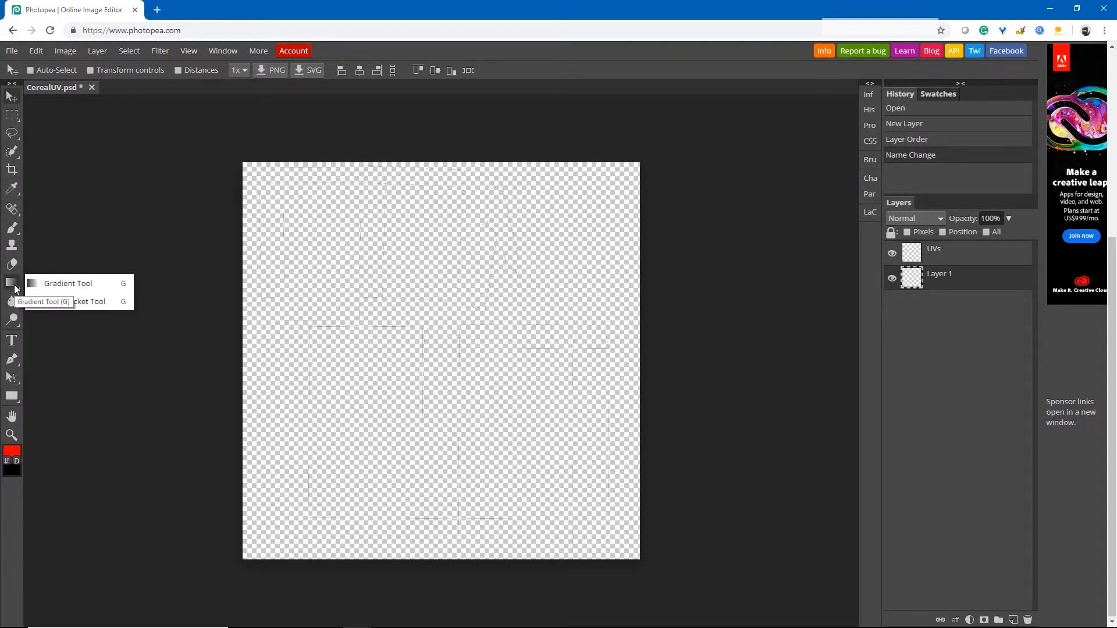
left_click(56, 302)
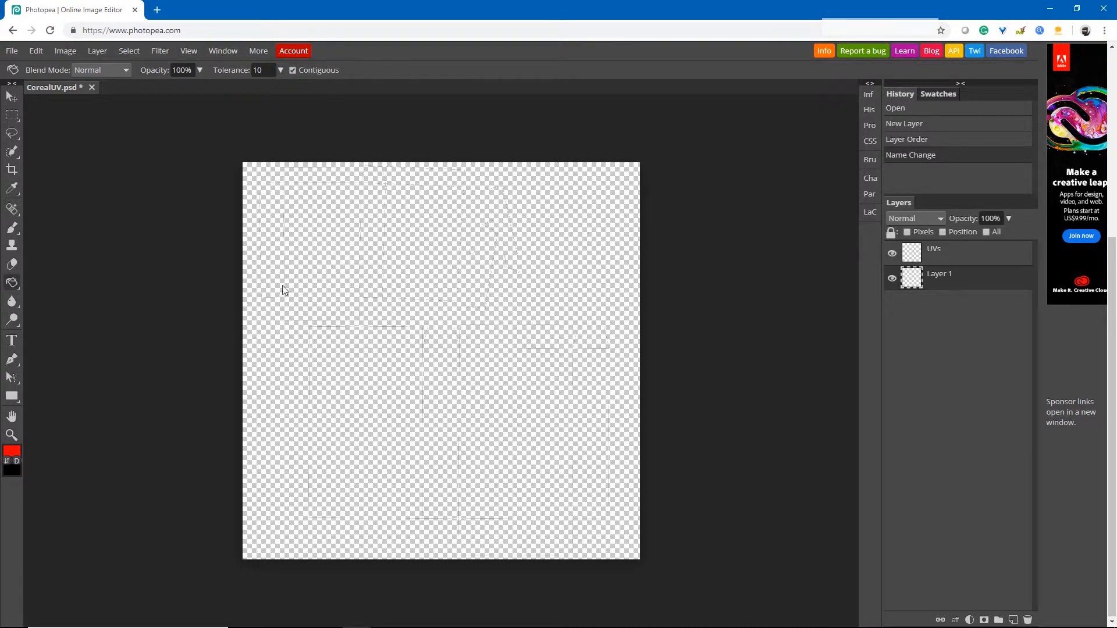
left_click(337, 248)
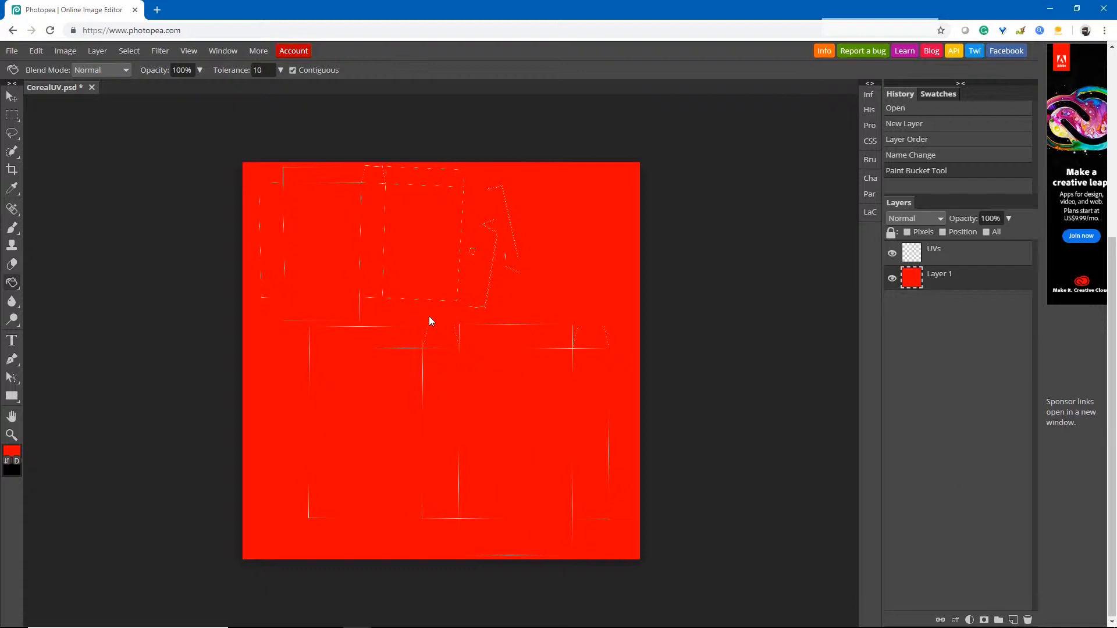
Brighten the lines of the UVs layer with a Levels adjustment, setting input black to 0 and input white to 2.
left_click(943, 257)
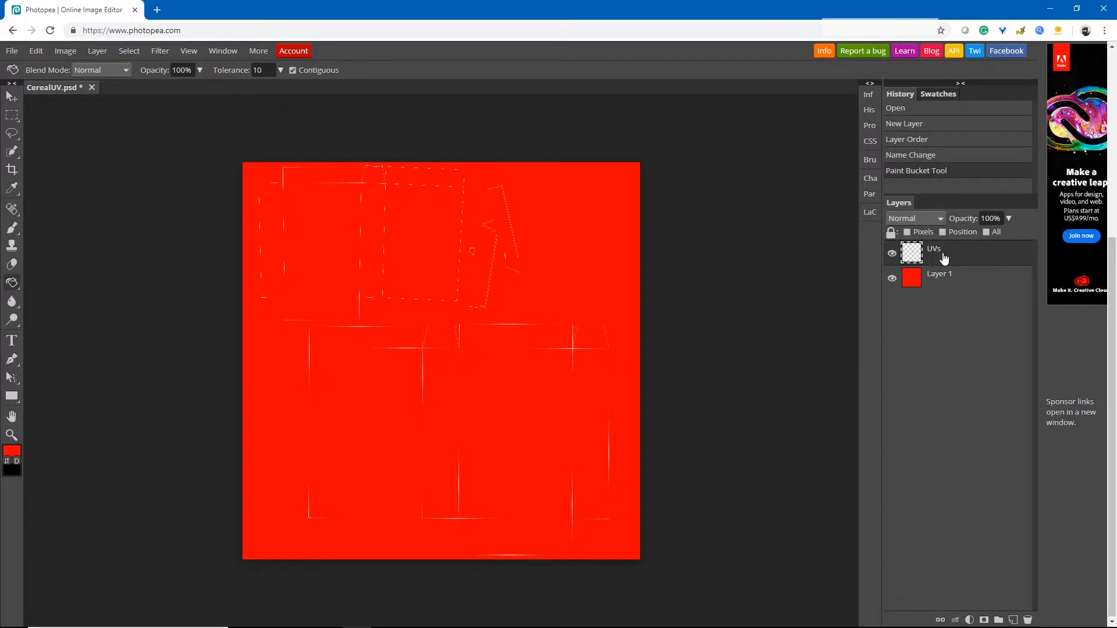
left_click(64, 52)
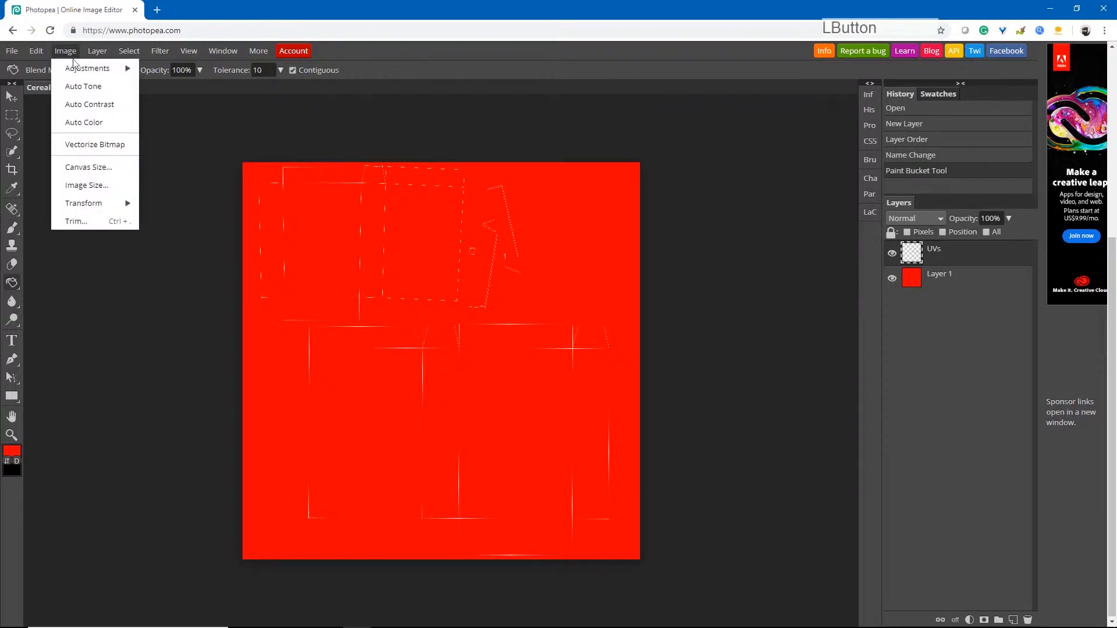
mouse_move(81, 69)
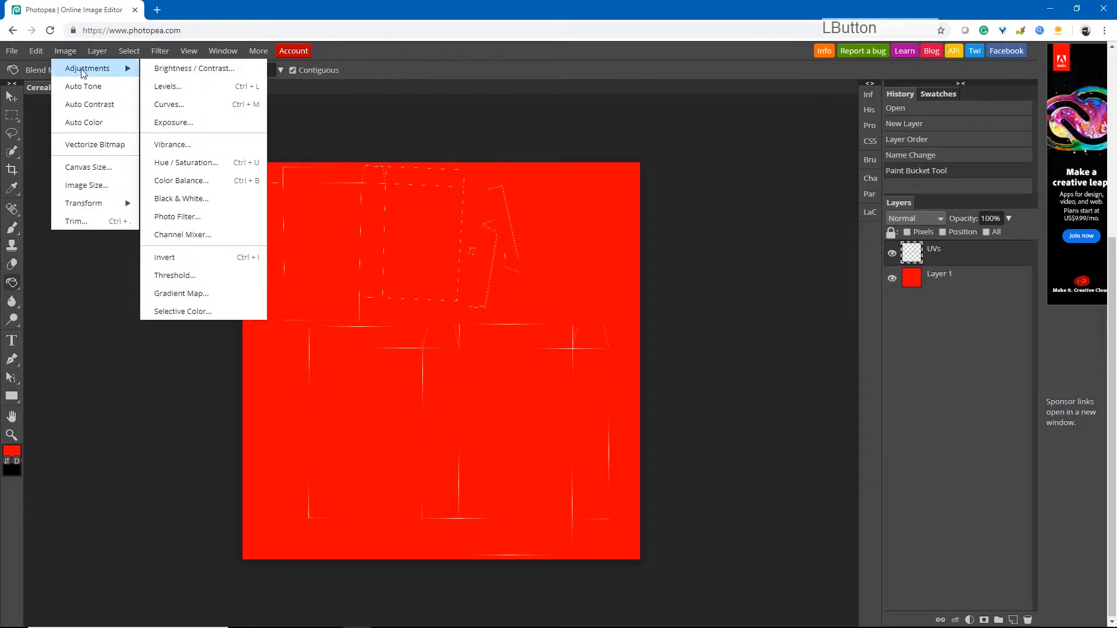
left_click(170, 86)
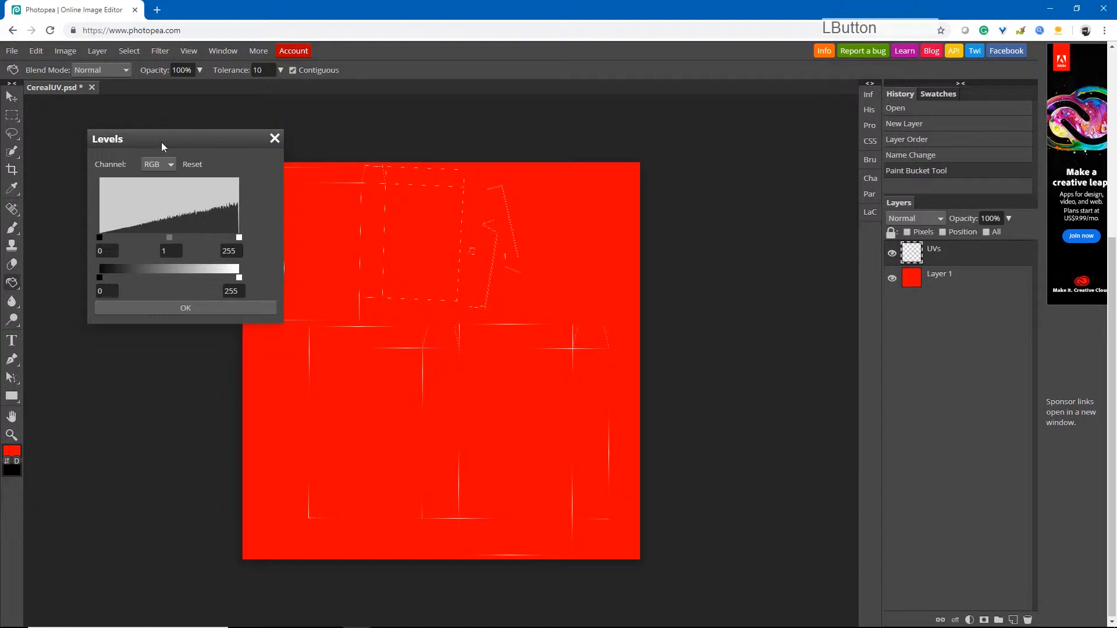
left_click_drag(161, 142, 722, 105)
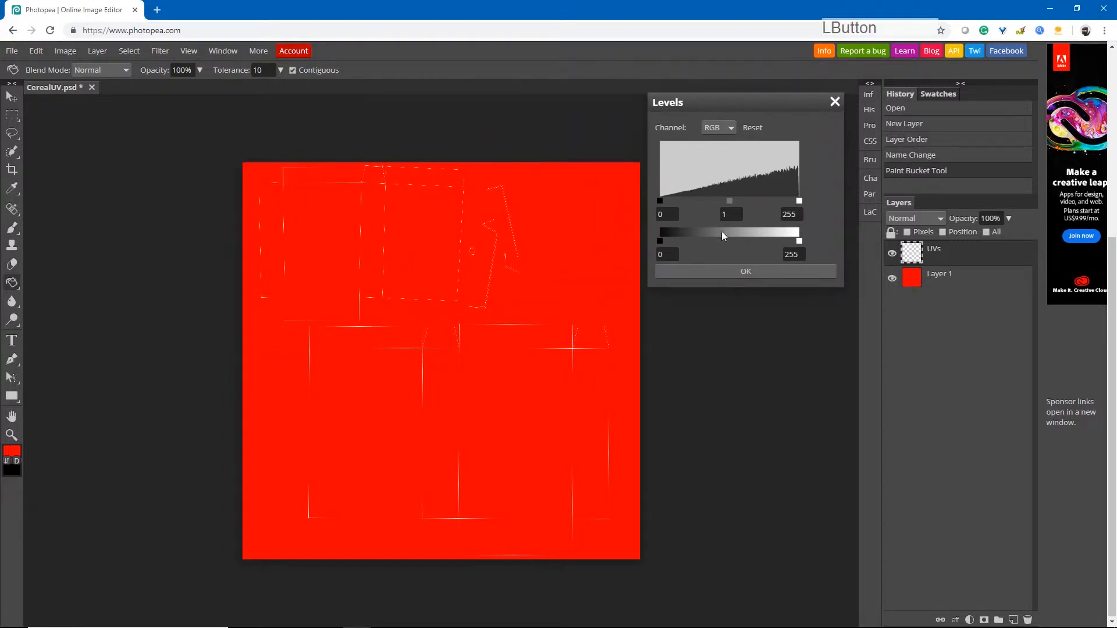
left_click(661, 202)
left_click_drag(660, 202, 861, 203)
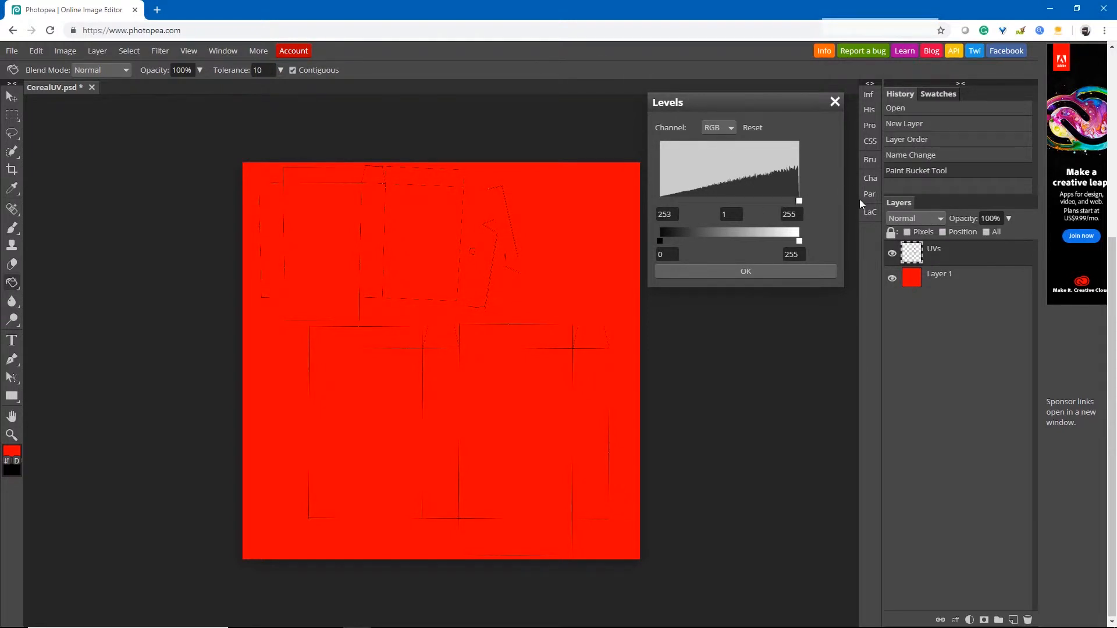
left_click_drag(861, 204, 654, 205)
left_click_drag(800, 202, 607, 207)
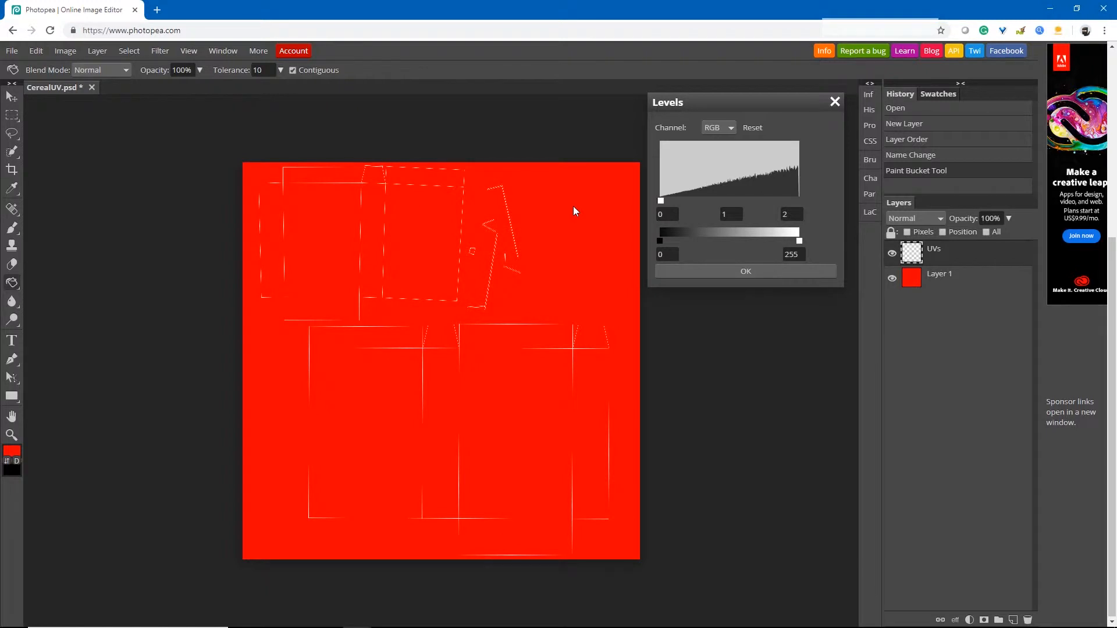
left_click(747, 272)
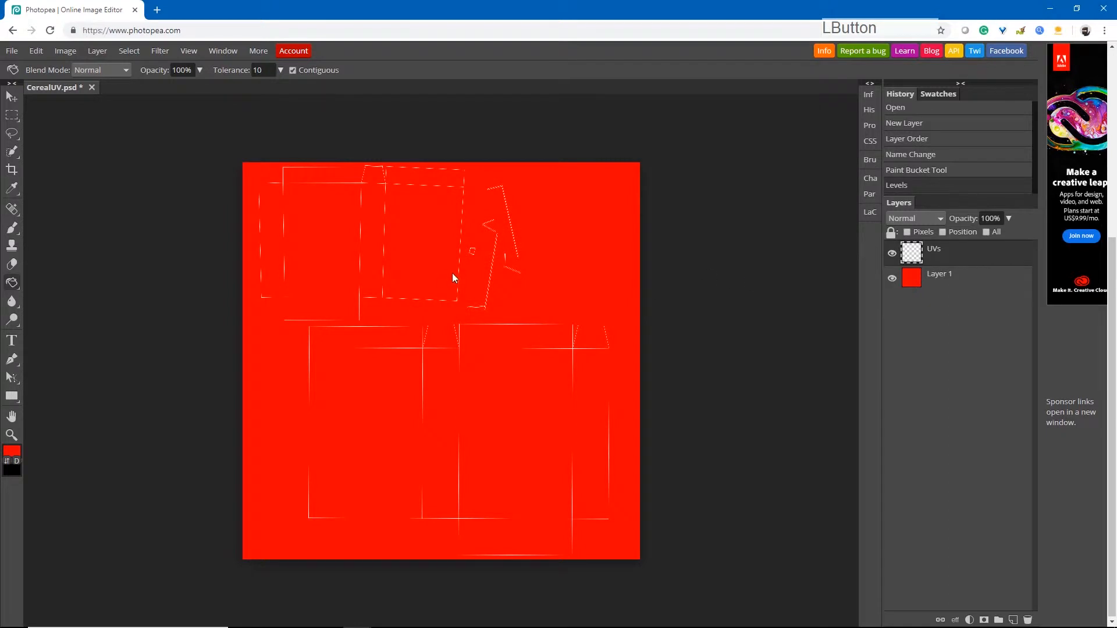
Duplicate the UVs layer twice and merge the copies back into a single UVs layer to strengthen its lines.
right_click(945, 258)
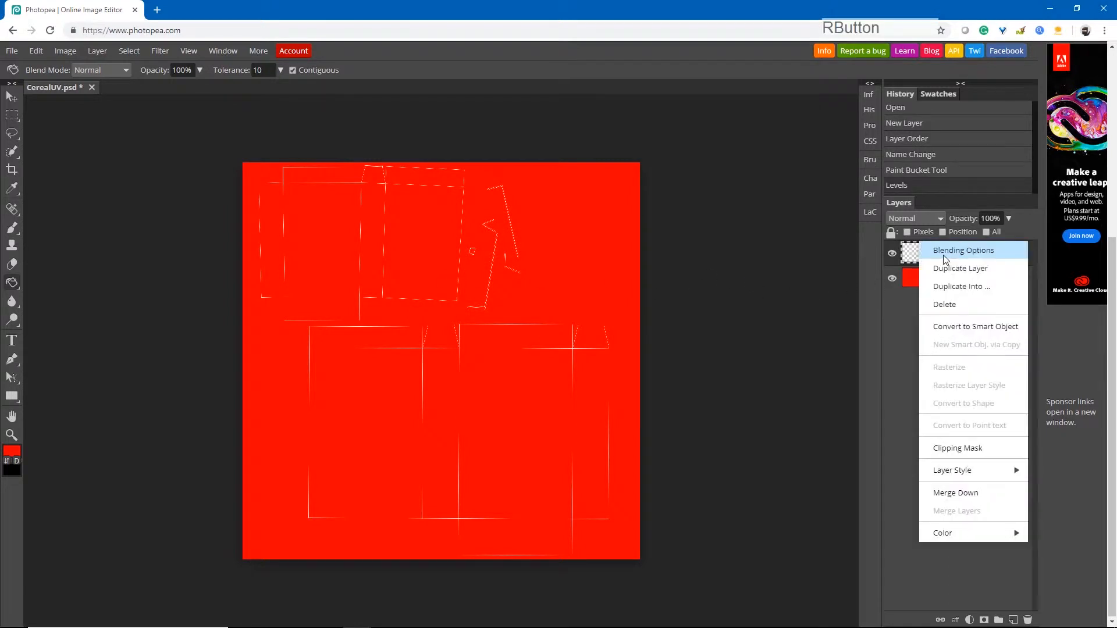
left_click(946, 270)
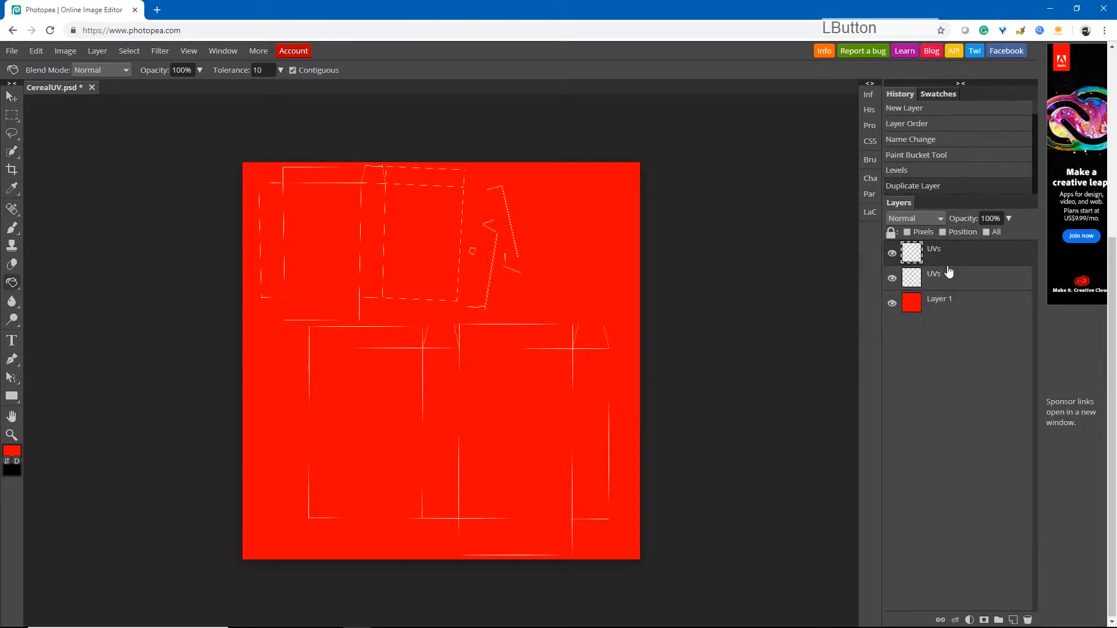
right_click(949, 258)
left_click(946, 269)
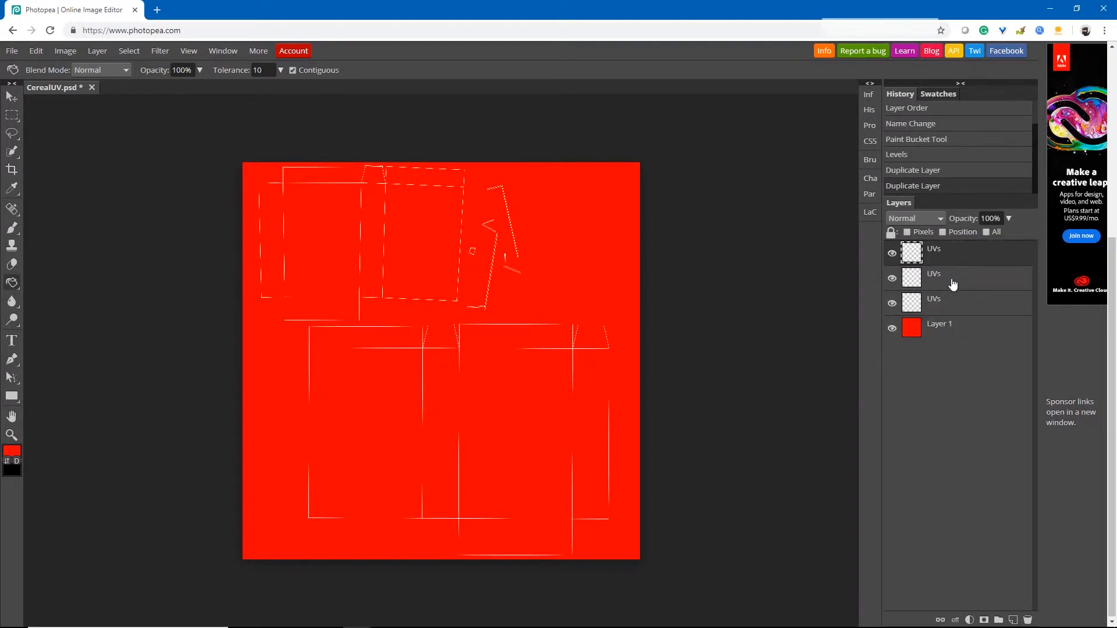
key("ctrl+e")
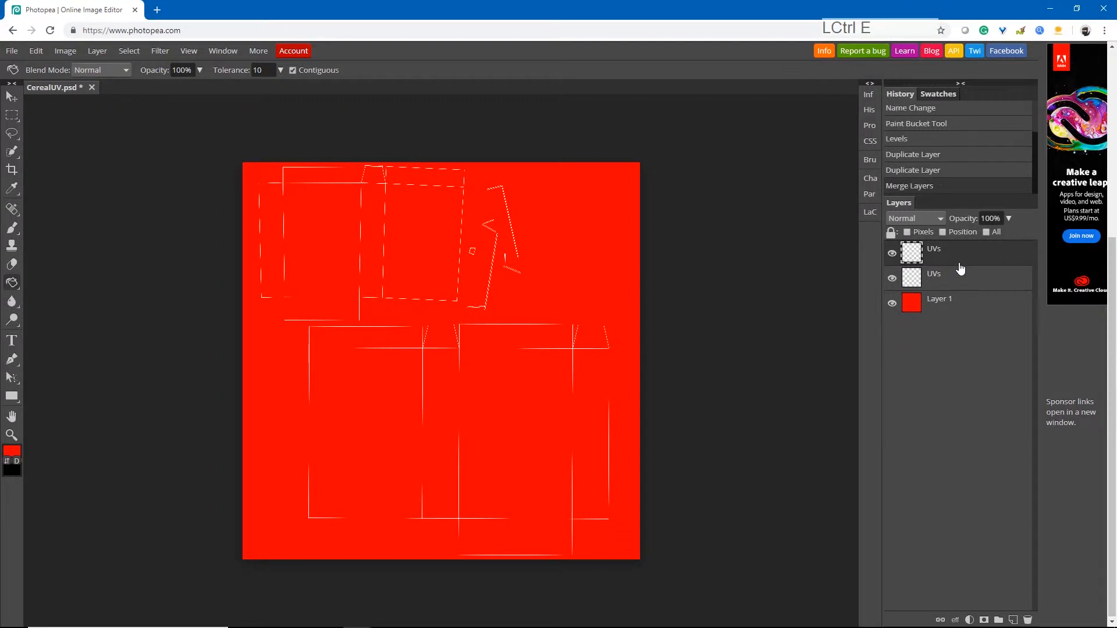
key("ctrl+e")
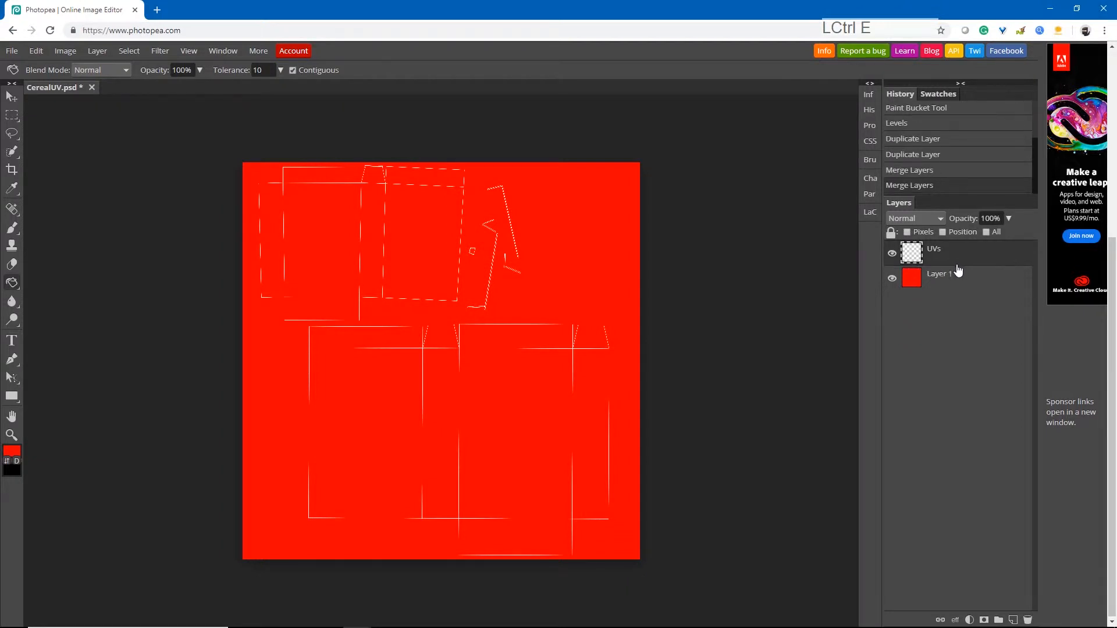
right_click(944, 256)
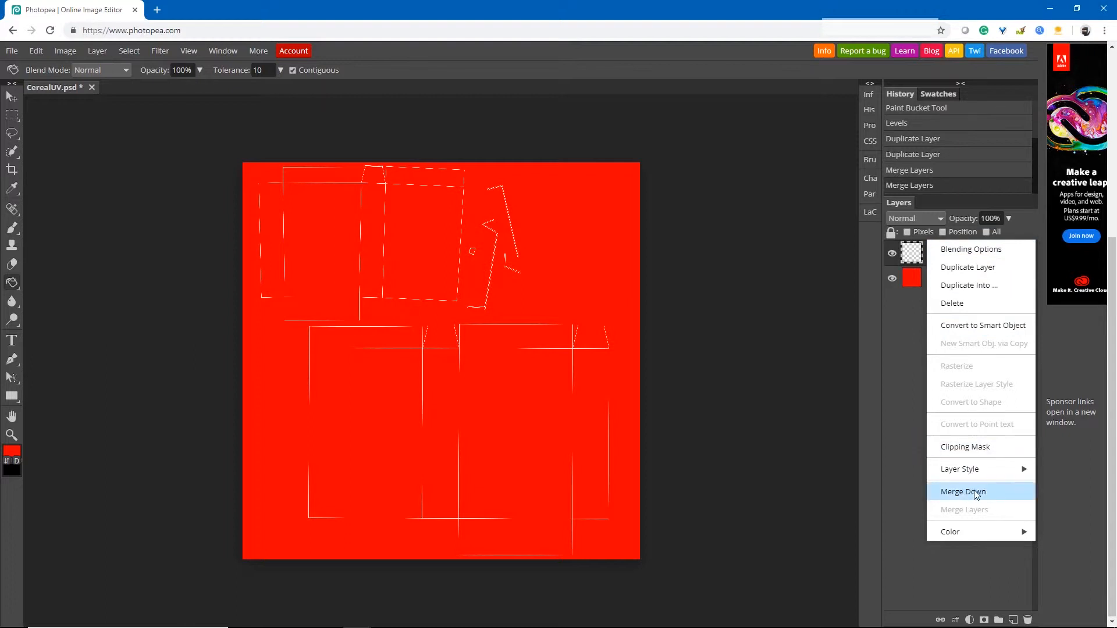
left_click(763, 377)
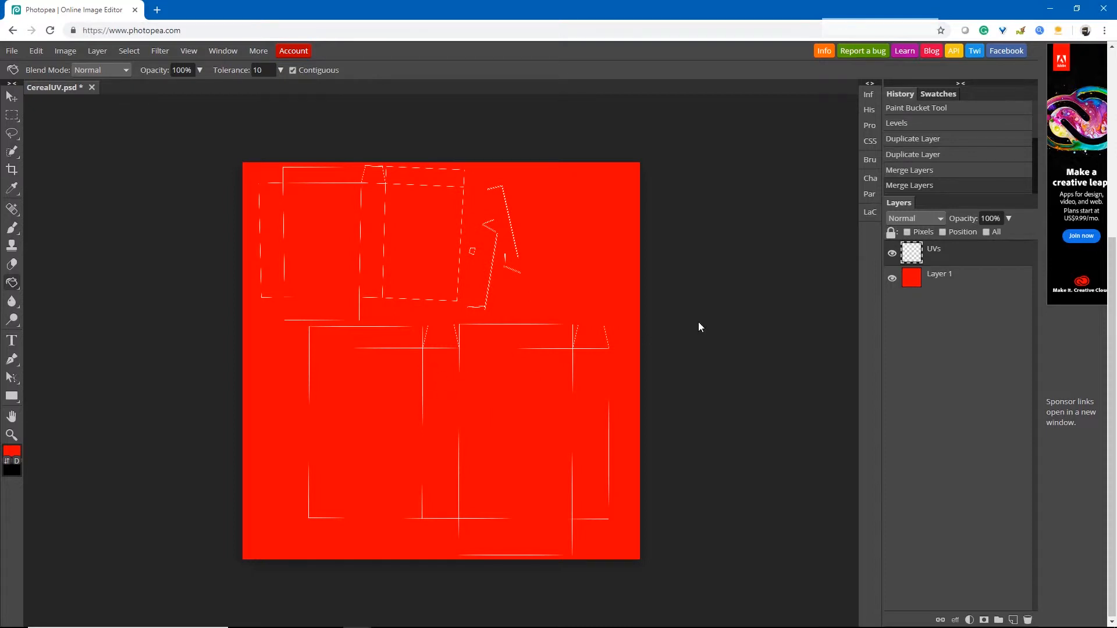
Add a new empty layer between the red Layer 1 and the UVs layer.
key("ctrl")
key("alt")
scroll(466, 369, "up", 2)
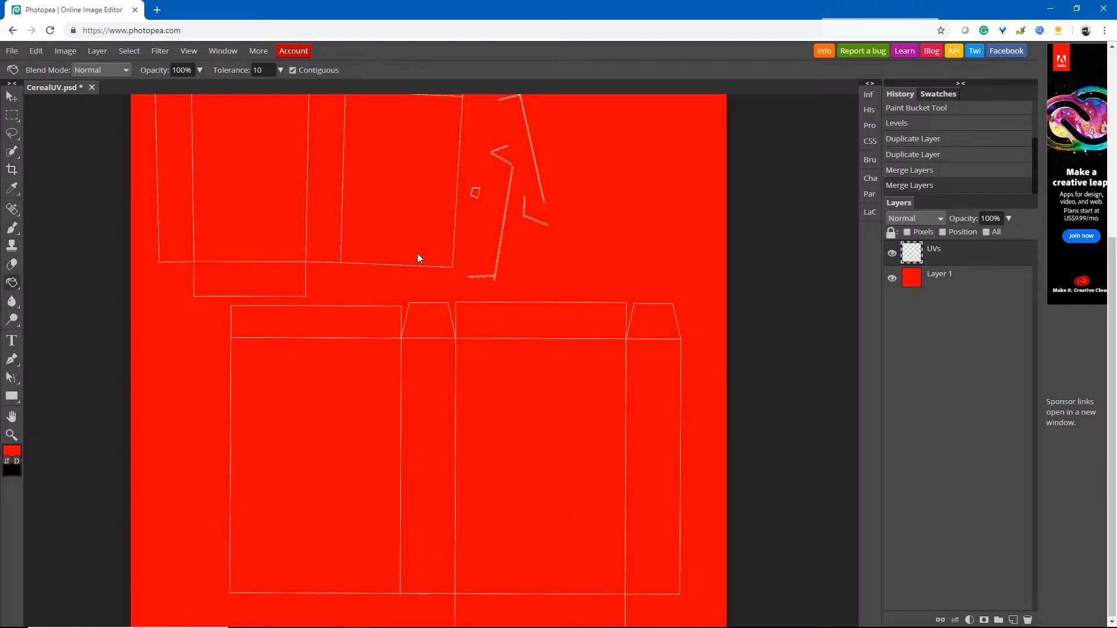
key("space")
left_click_drag(392, 252, 417, 236)
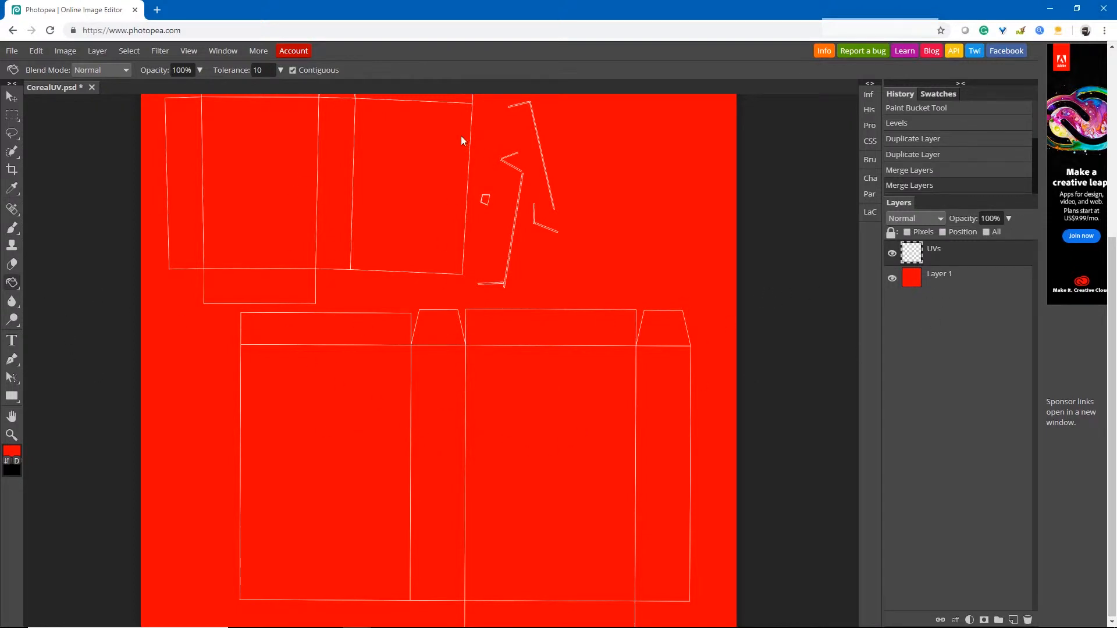
left_click_drag(382, 312, 441, 372)
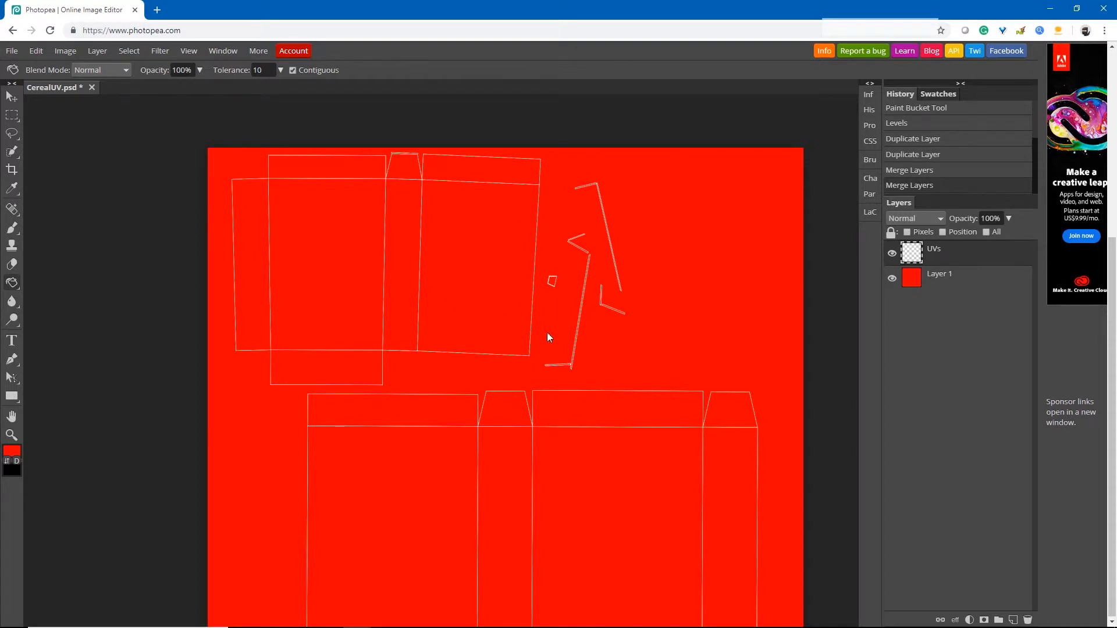
left_click(942, 279)
left_click(1015, 621)
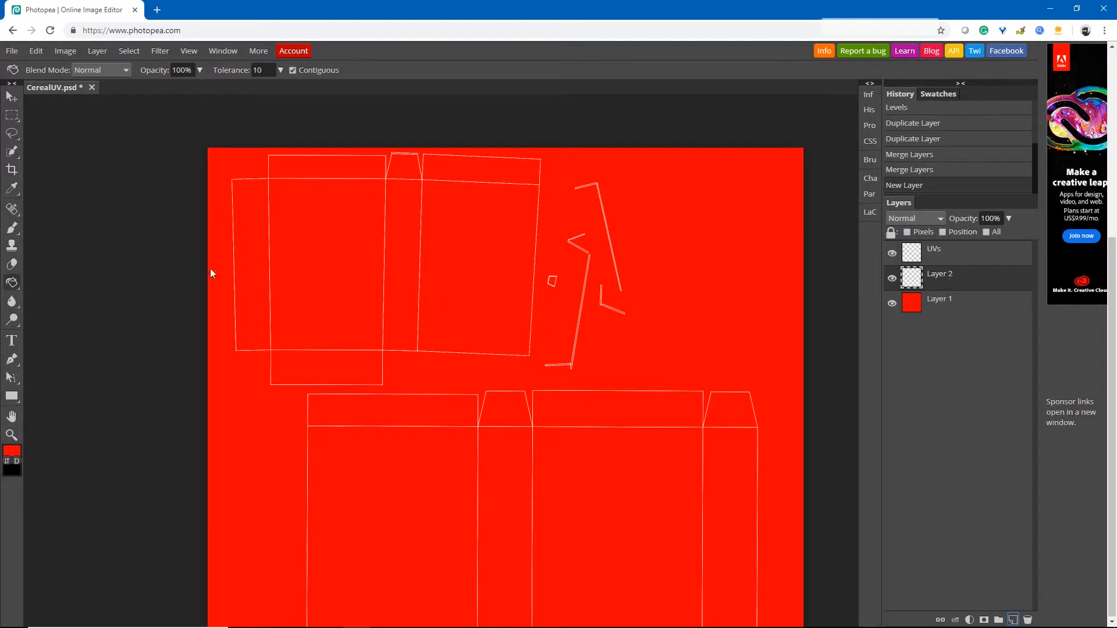
Switch to the Brush tool and set the foreground color to blue, hex 0053ff.
right_click(13, 228)
left_click(14, 228)
left_click(13, 452)
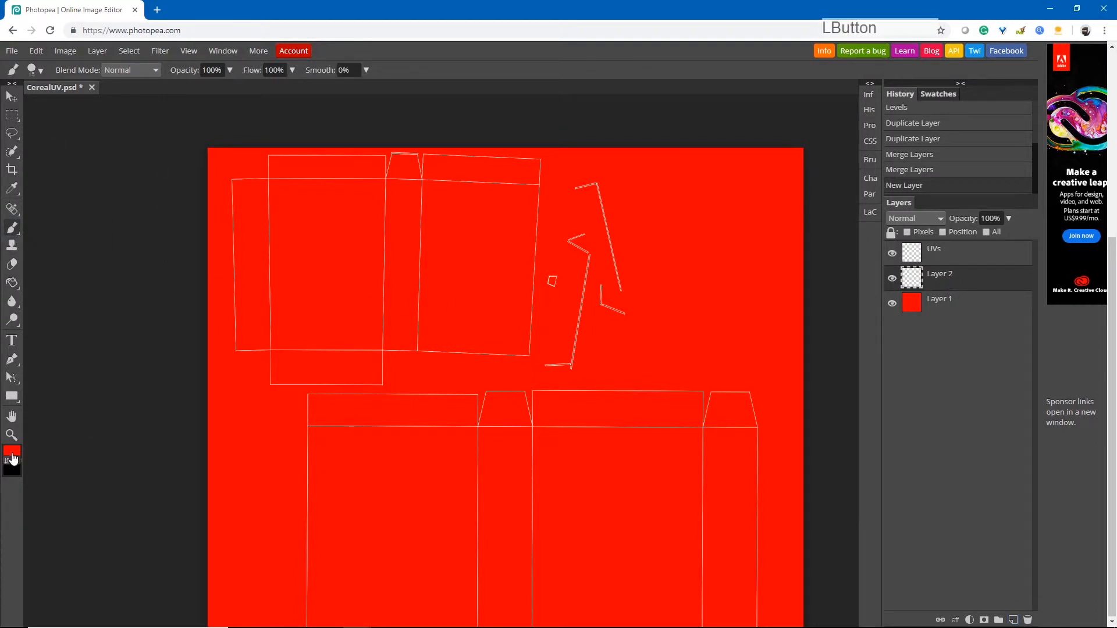
left_click_drag(249, 203, 250, 213)
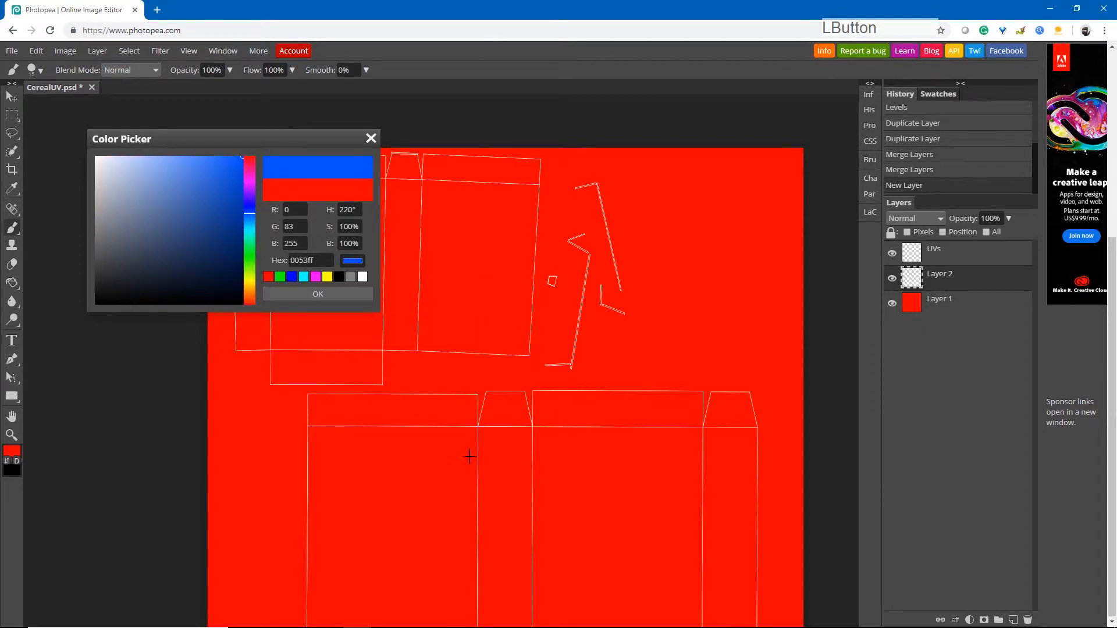
left_click(325, 295)
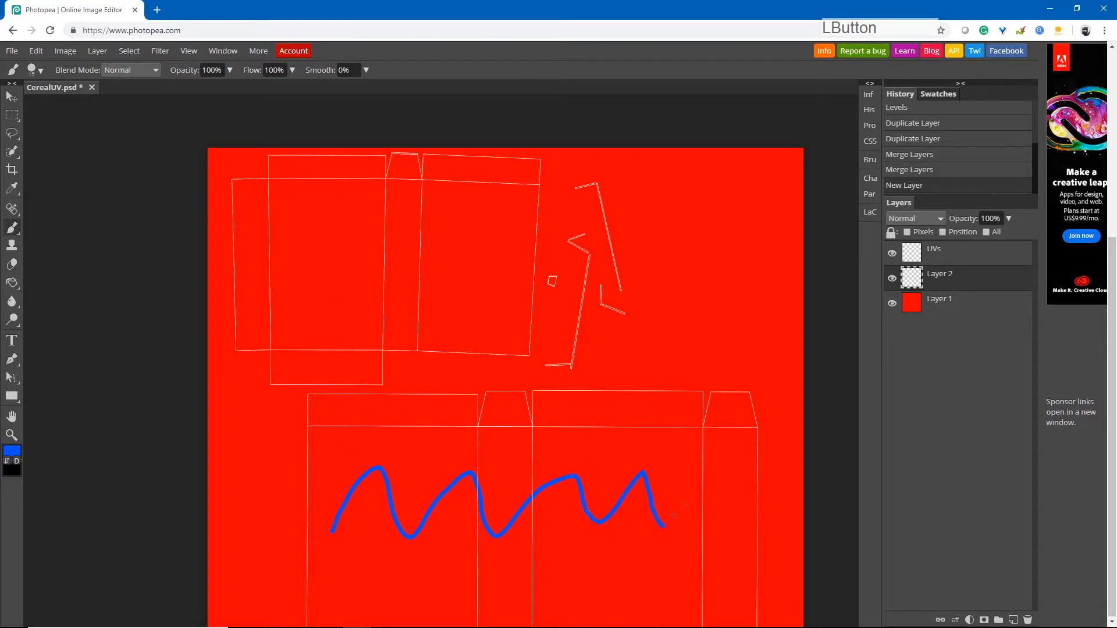
Paint a wavy blue test stroke across the lower box panels on Layer 2 and undo it.
left_click_drag(663, 526, 723, 467)
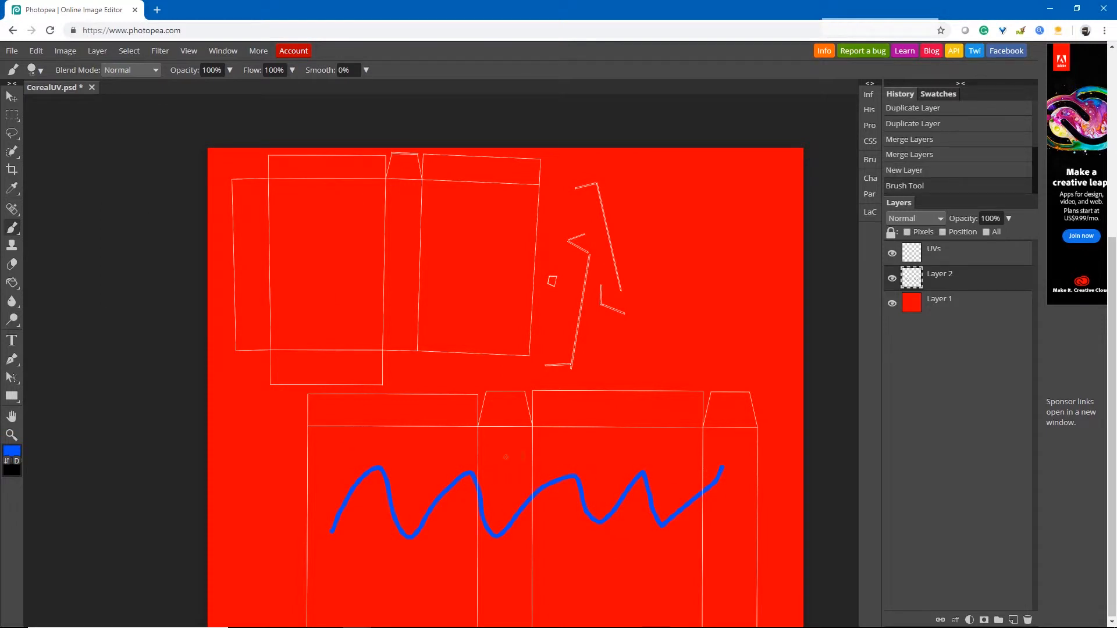
left_click_drag(517, 456, 424, 312)
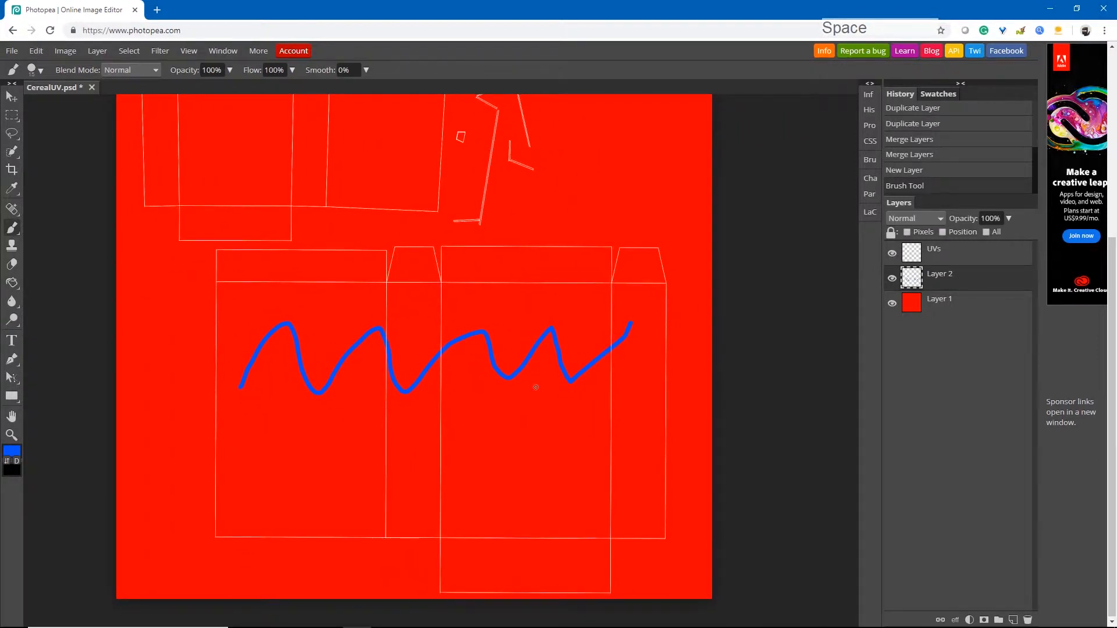
key("ctrl+z")
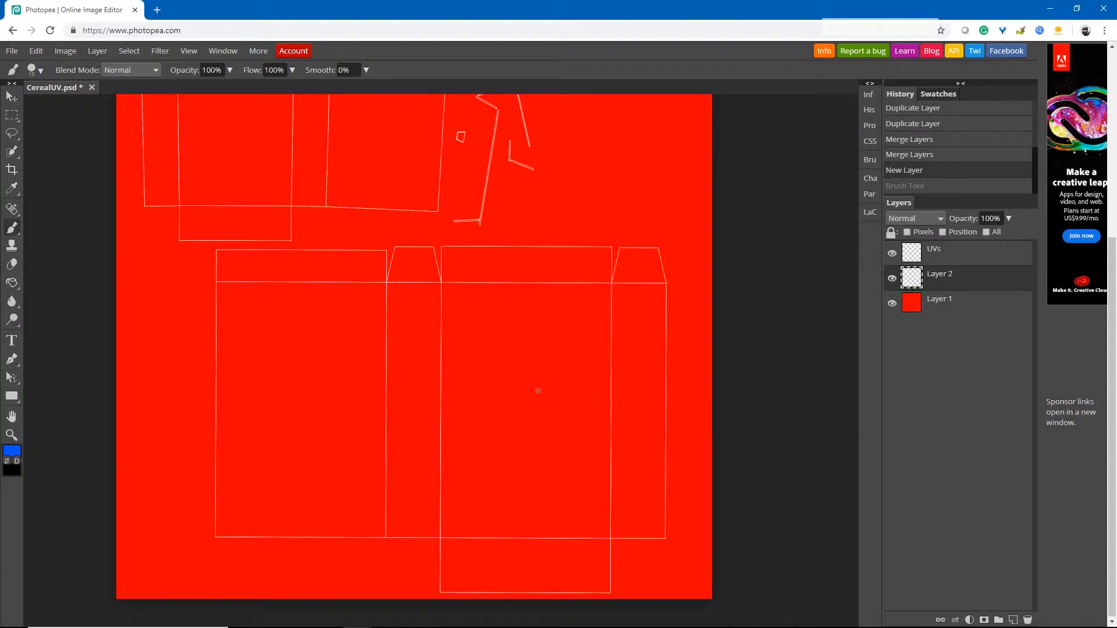
Switch to the Windows desktop and extract CerealBoxes.zip directly into the Desktop folder, without a CerealBoxes subfolder.
left_click(796, 173)
left_click(1051, 8)
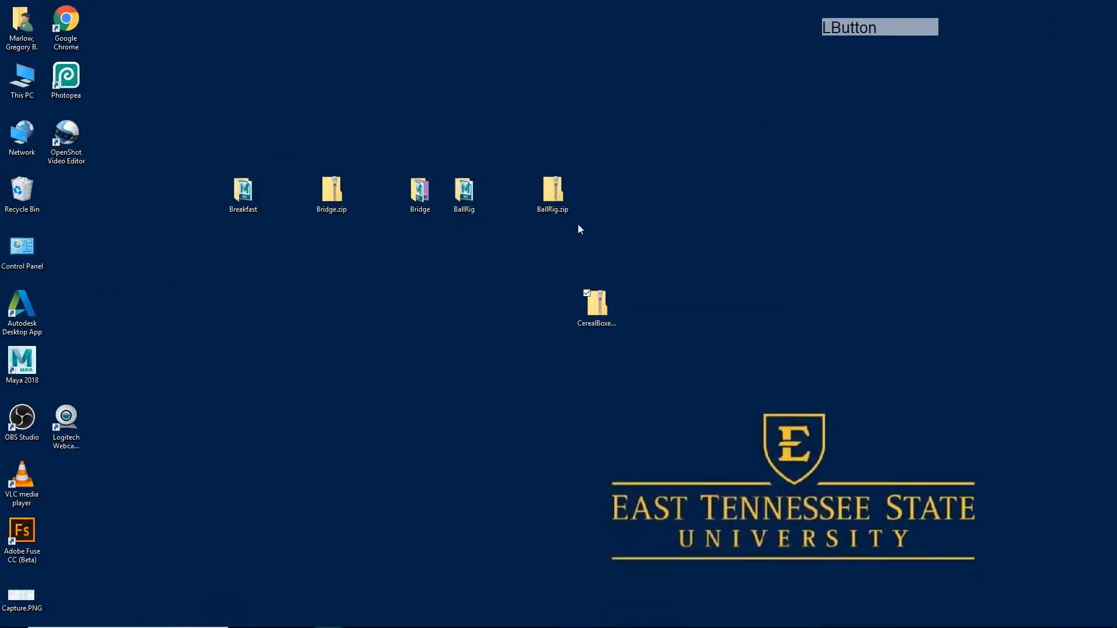
left_click(598, 320)
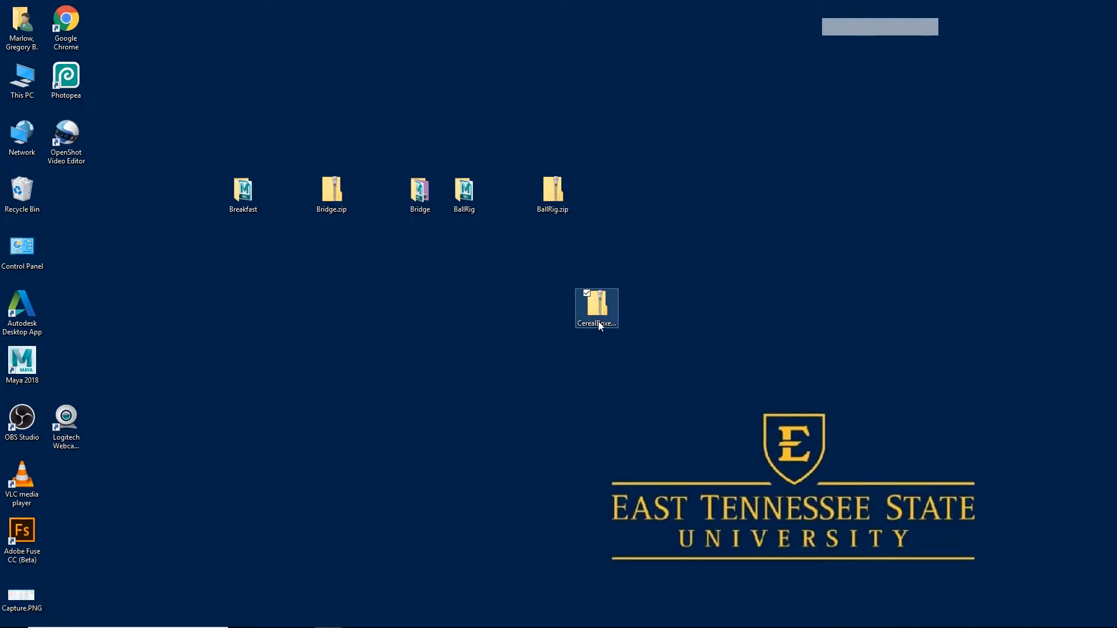
right_click(600, 322)
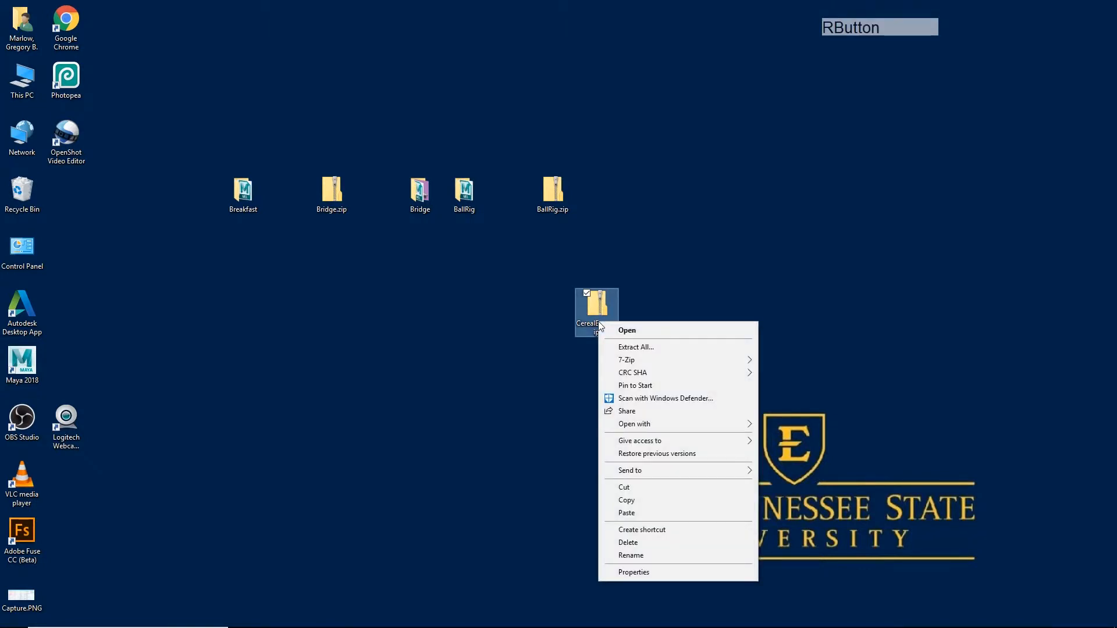
left_click(644, 351)
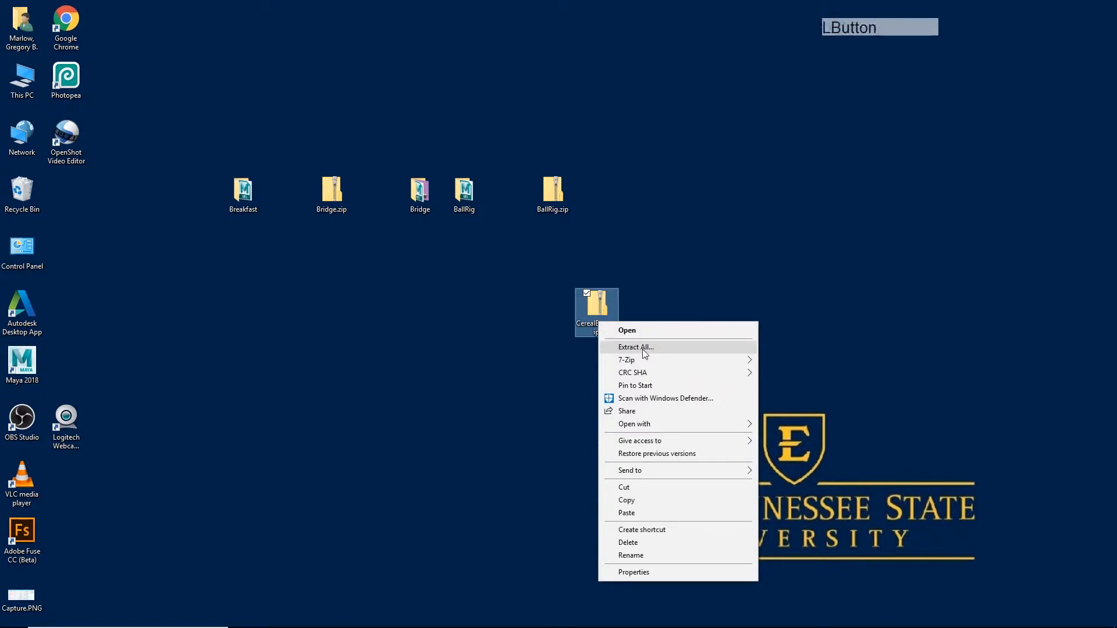
left_click(540, 272)
left_click_drag(539, 272, 494, 274)
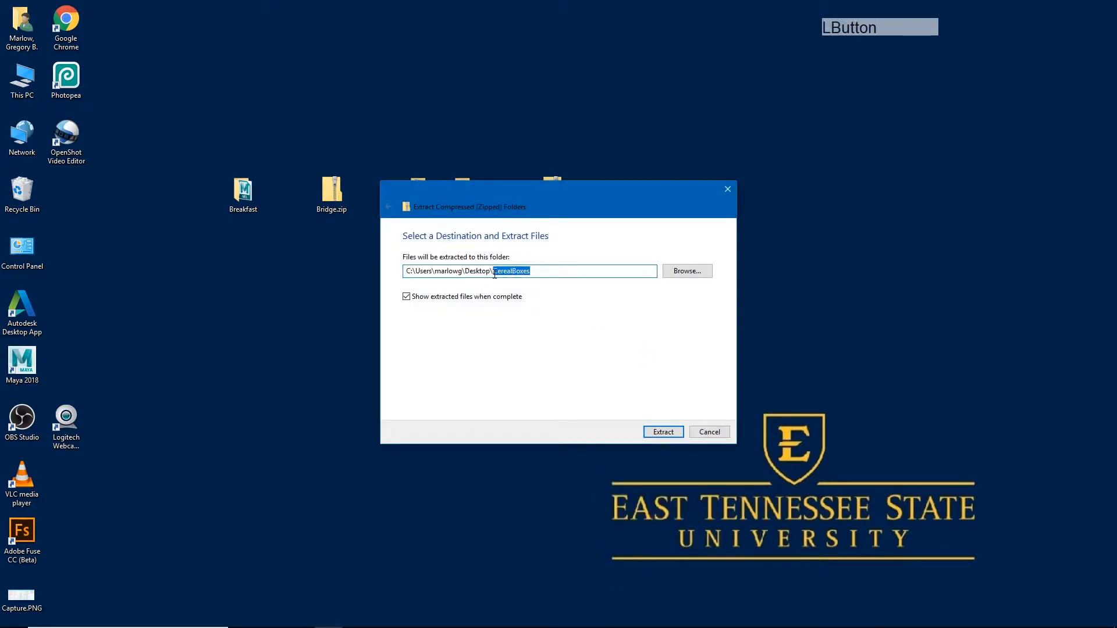
key("BackSpace")
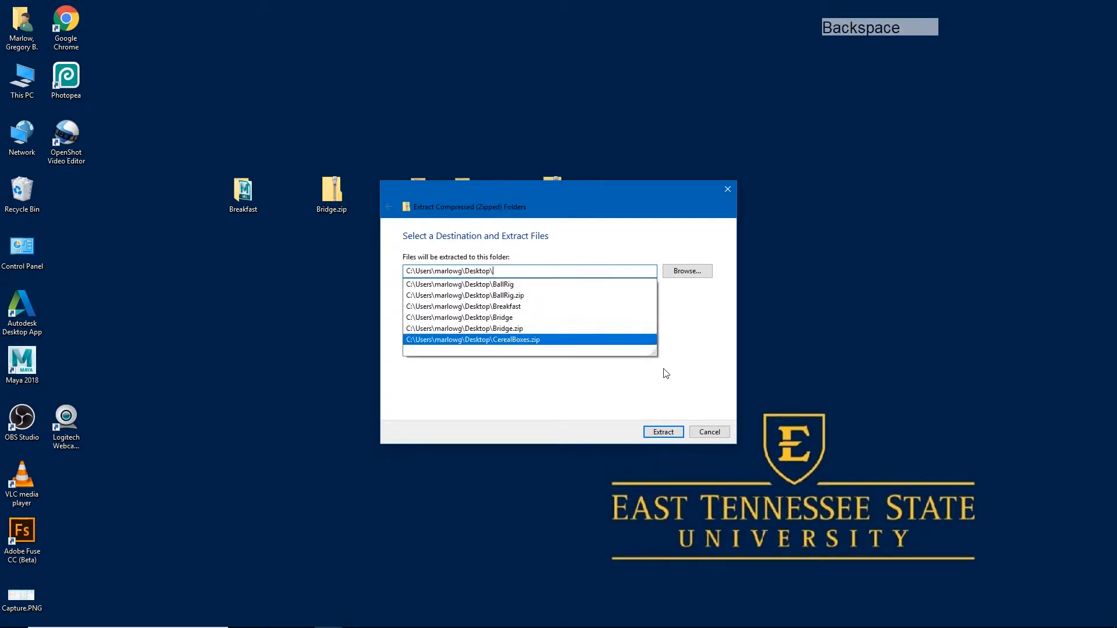
left_click(680, 434)
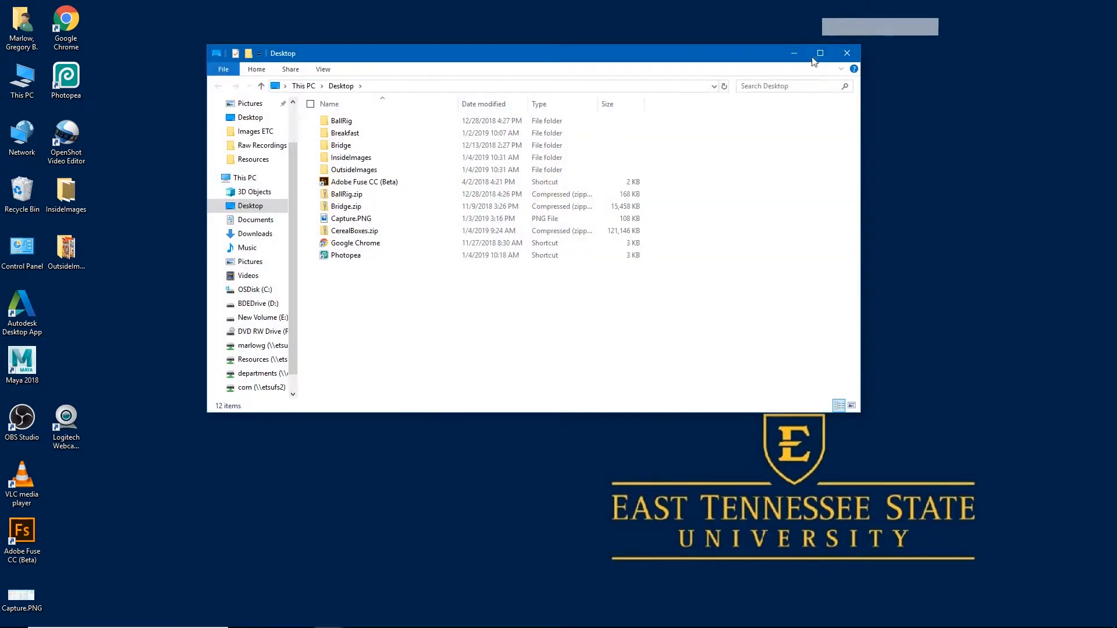
left_click(844, 55)
Move the extracted InsideImages and OutsideImages folders together to the free middle area of the desktop.
left_click_drag(102, 176, 68, 276)
left_click_drag(67, 215, 385, 319)
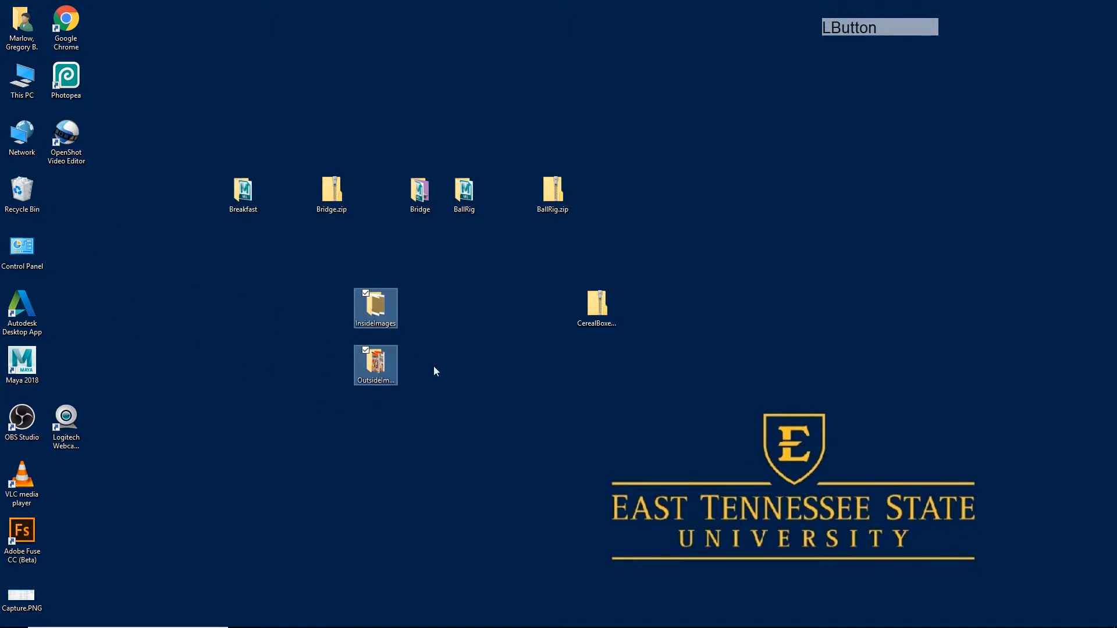
left_click(434, 366)
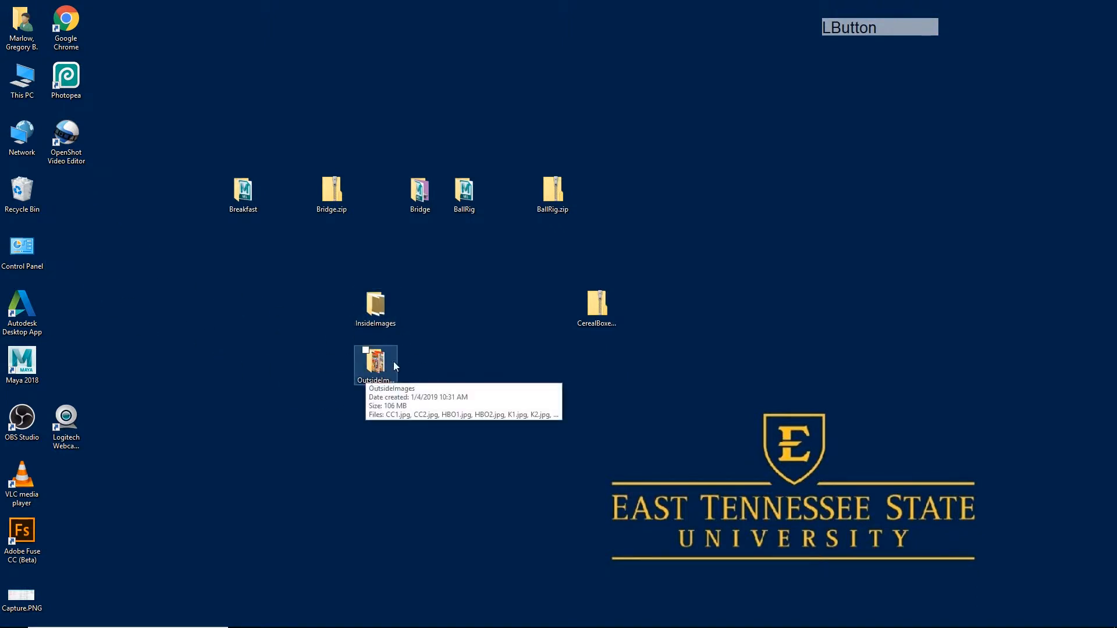
left_click(463, 323)
Open the InsideImages folder and view the cardboard scans Inside1.jpg through Inside4.jpg.
double_click(384, 303)
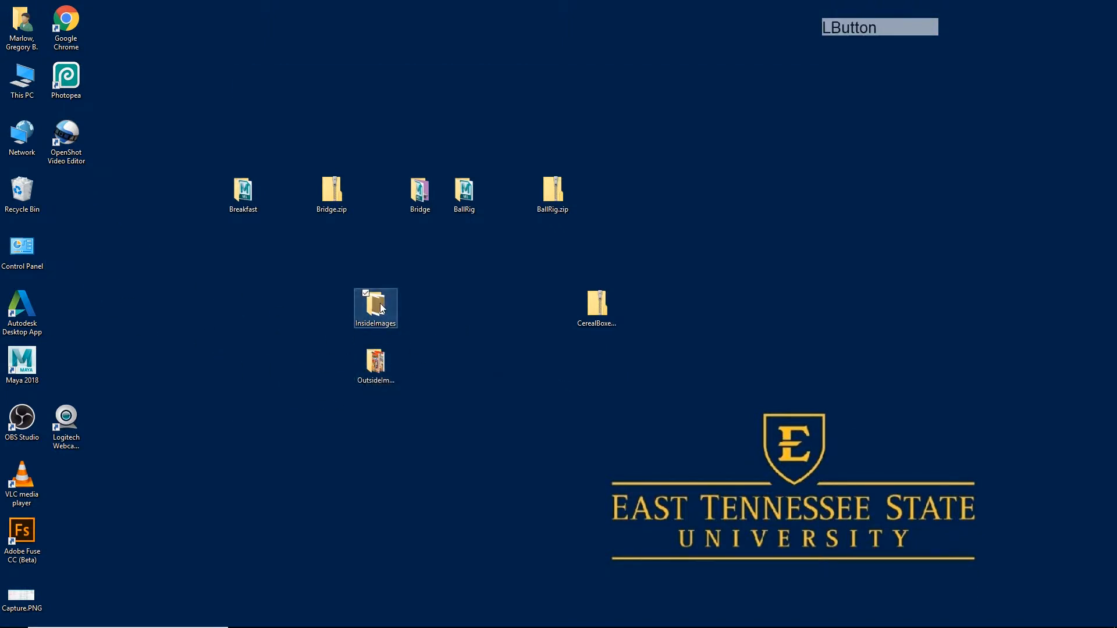
double_click(359, 161)
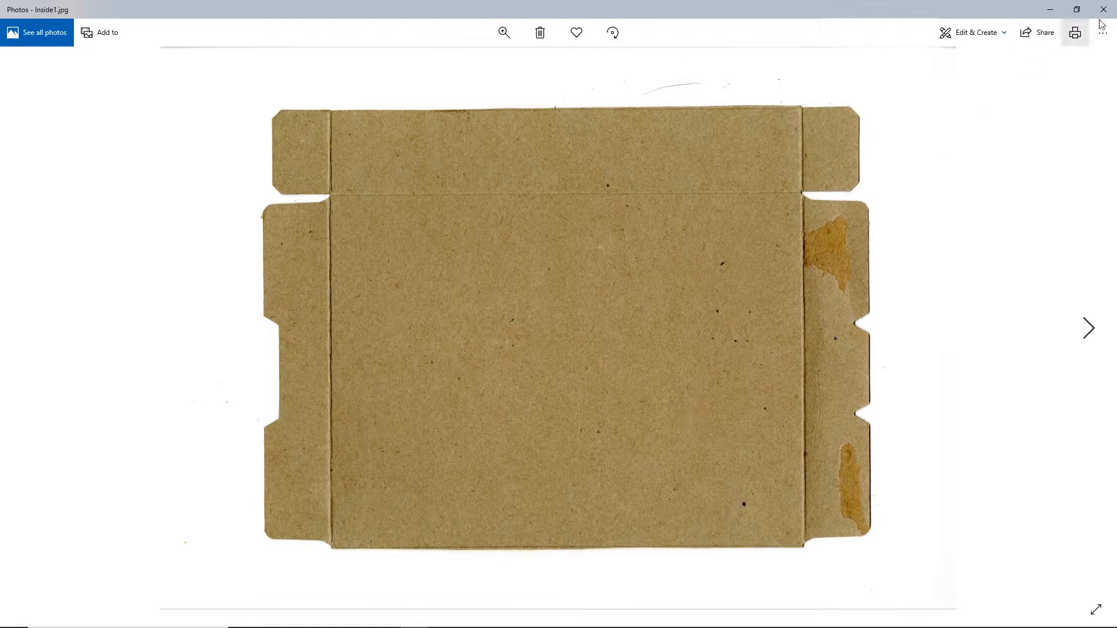
left_click(1096, 333)
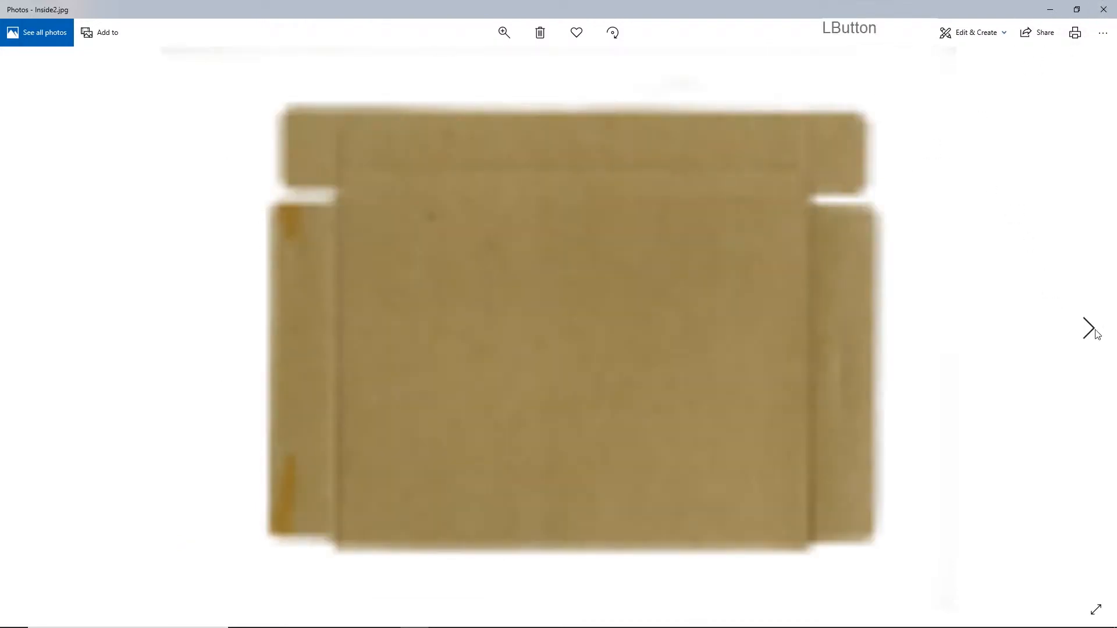
left_click(1096, 333)
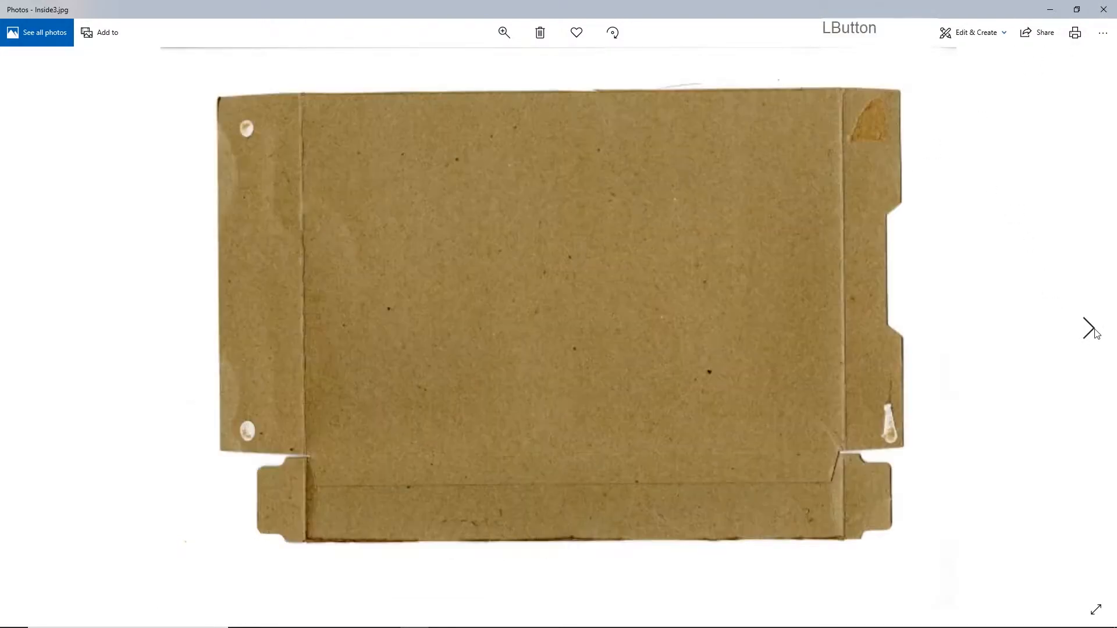
left_click(1096, 332)
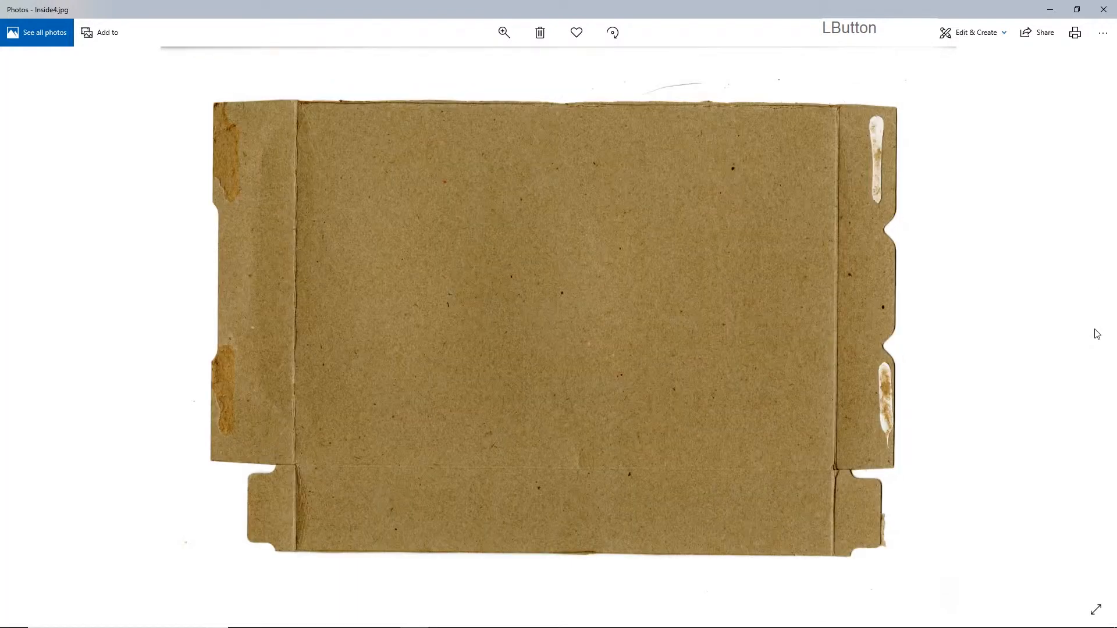
left_click(1103, 9)
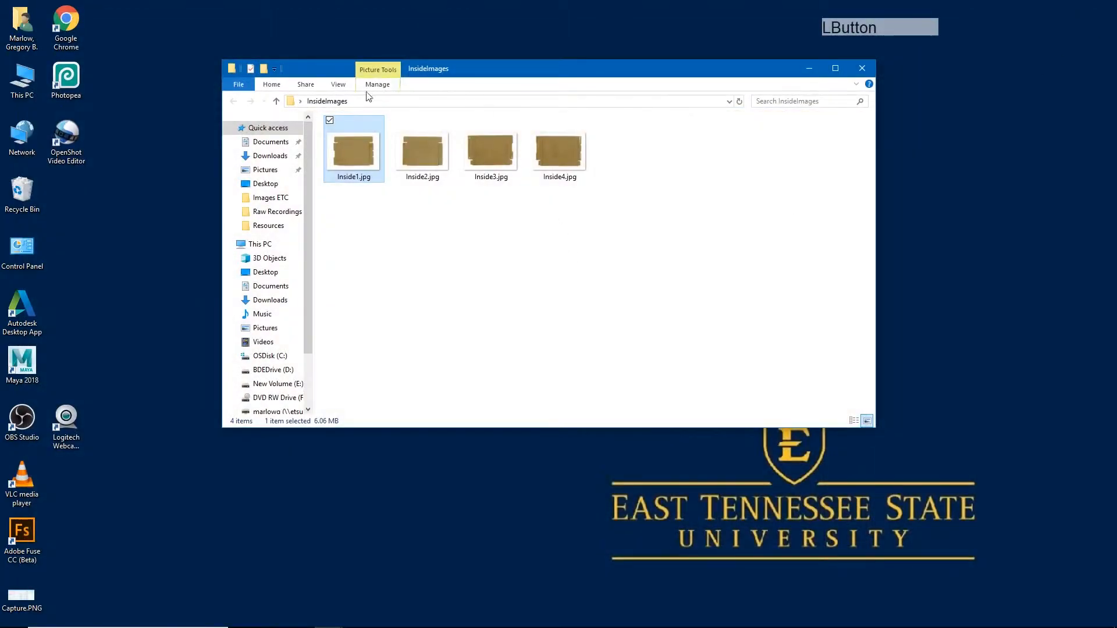
Open the OutsideImages folder and view the printed cereal box scans from CC1.jpg through RNB1.jpg.
left_click(277, 101)
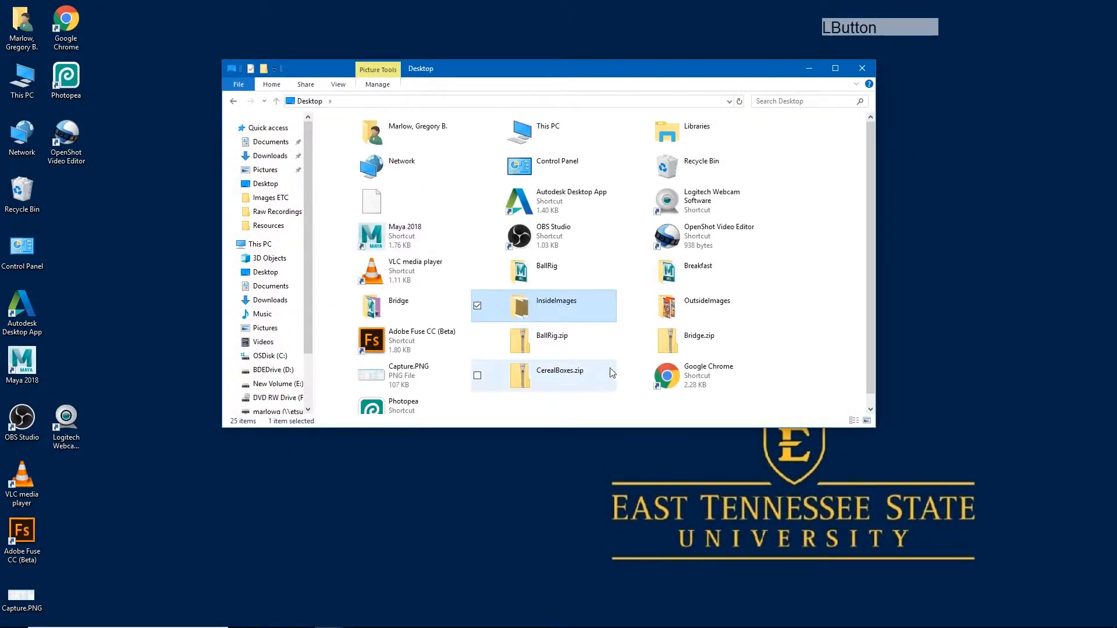
double_click(697, 311)
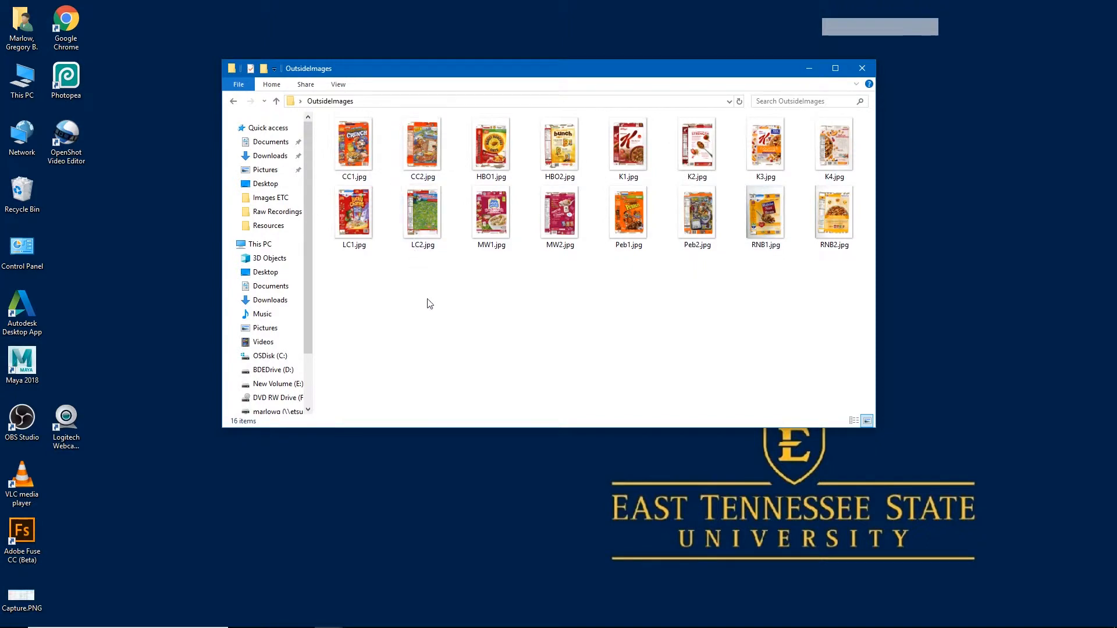
double_click(354, 151)
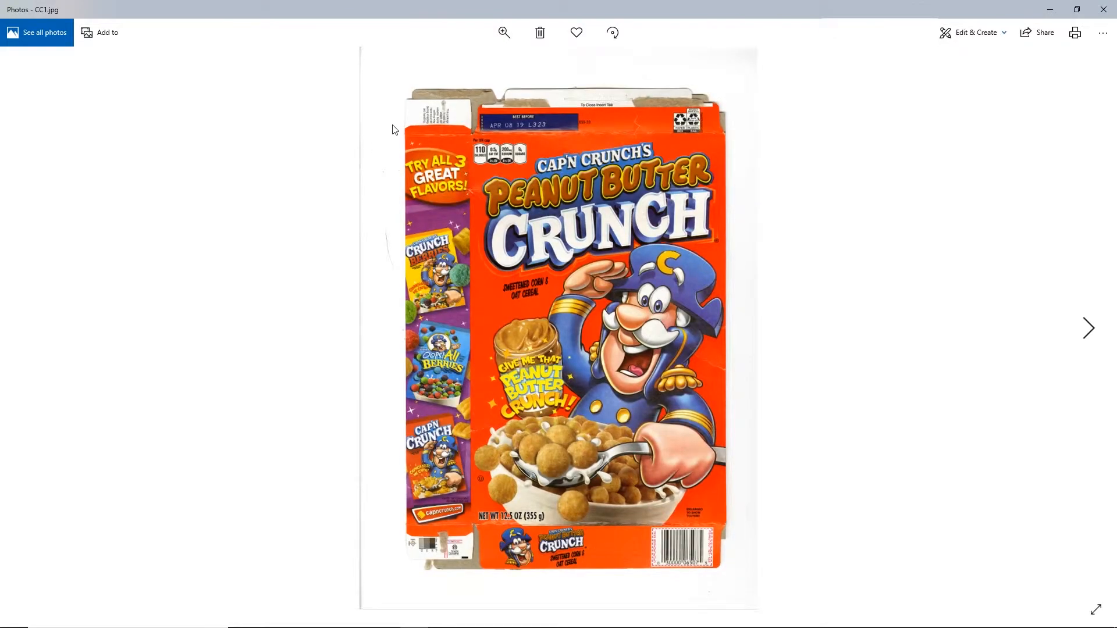
key("Right")
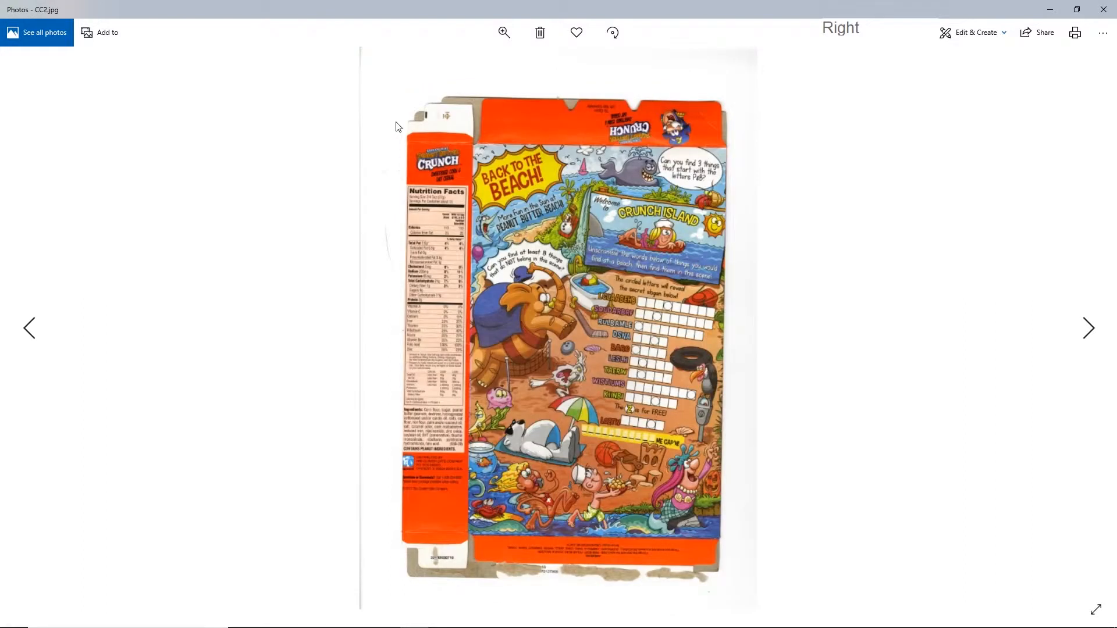
key("Right")
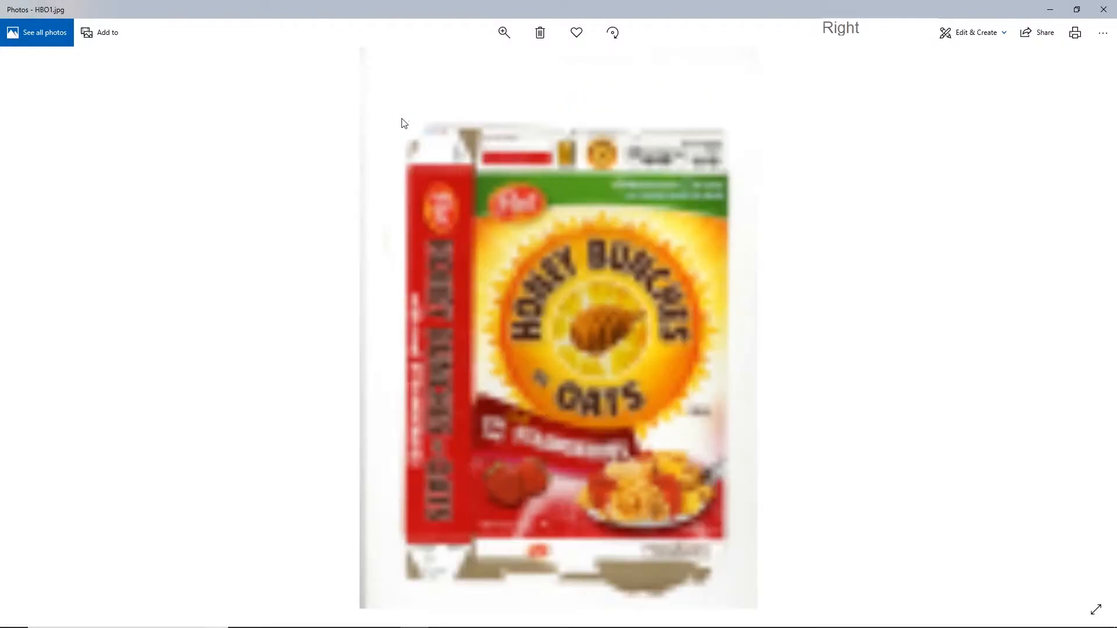
key("Right")
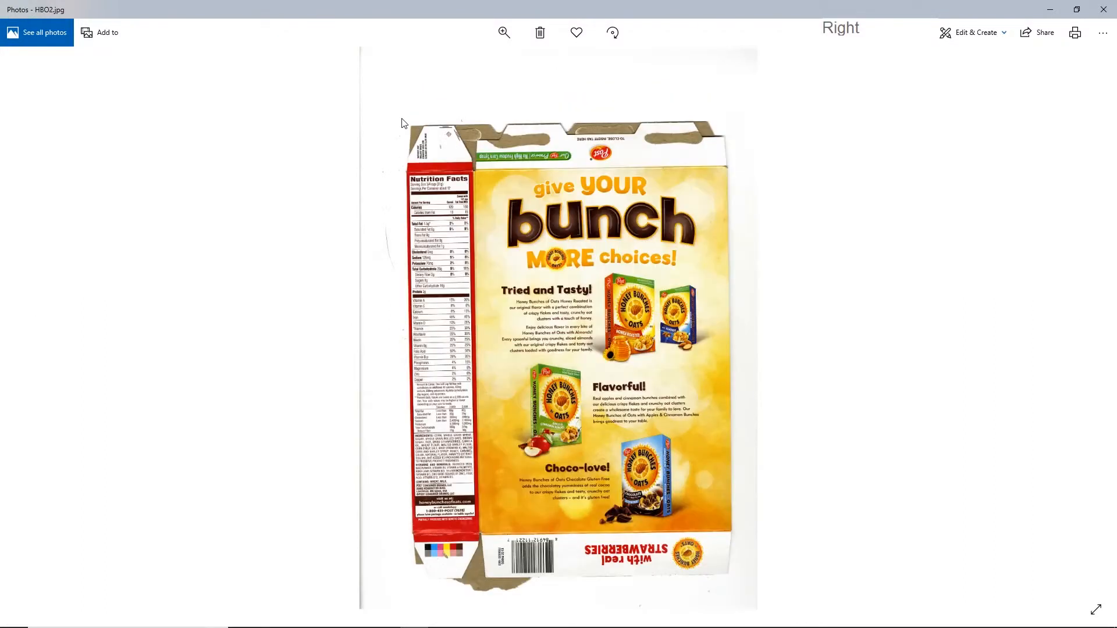
key("Right")
key("Right")
key("Right")
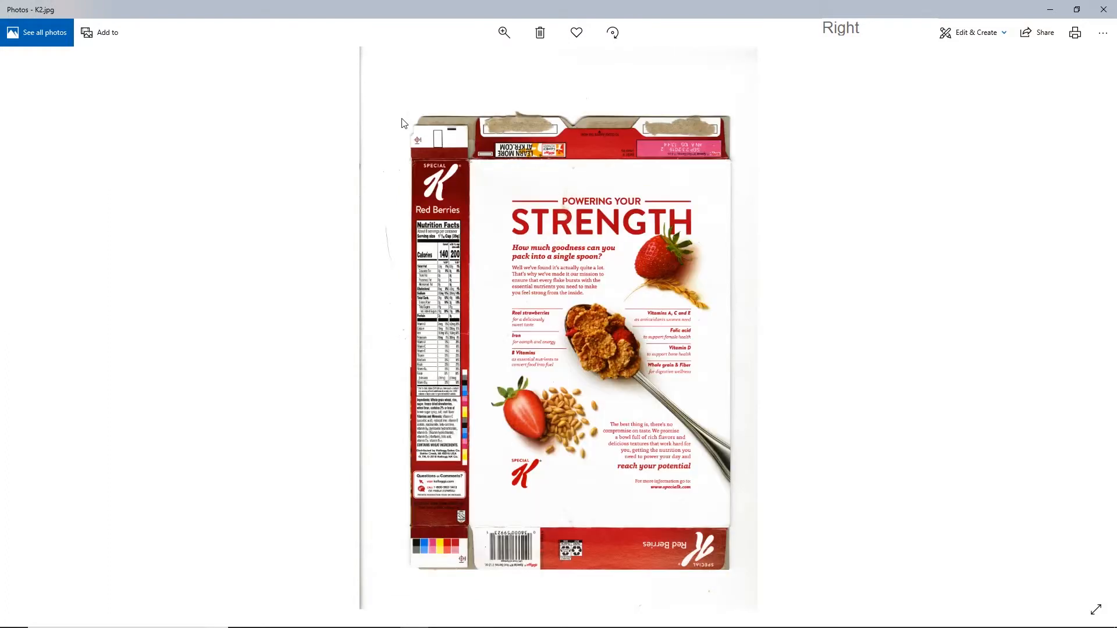
key("Right")
key("Right")
key("Right")
key("Right")
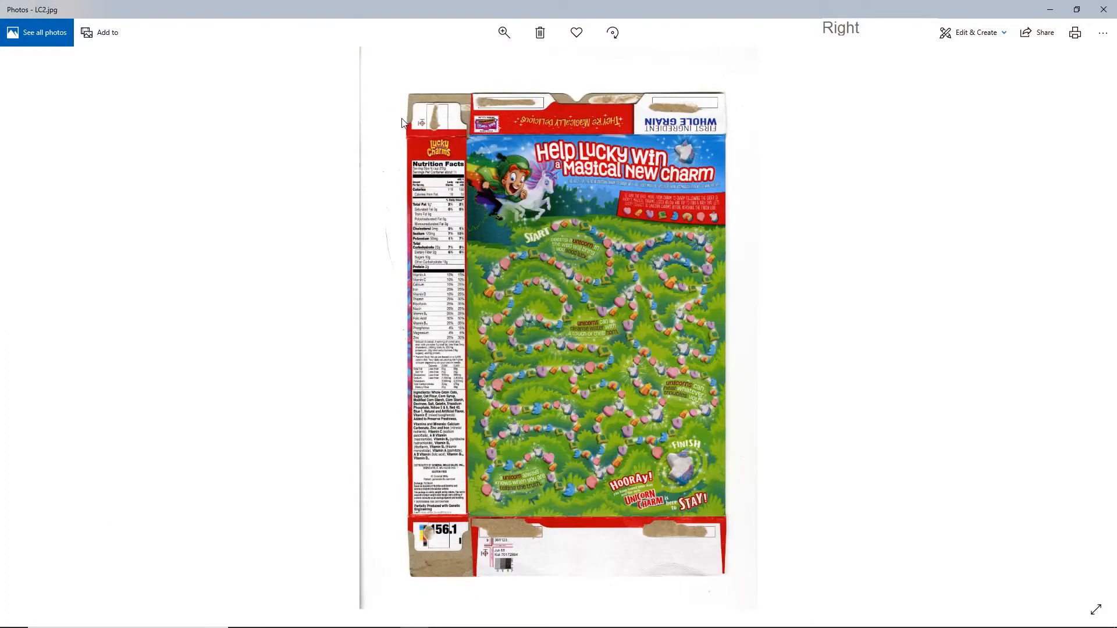
key("Right")
key("Right")
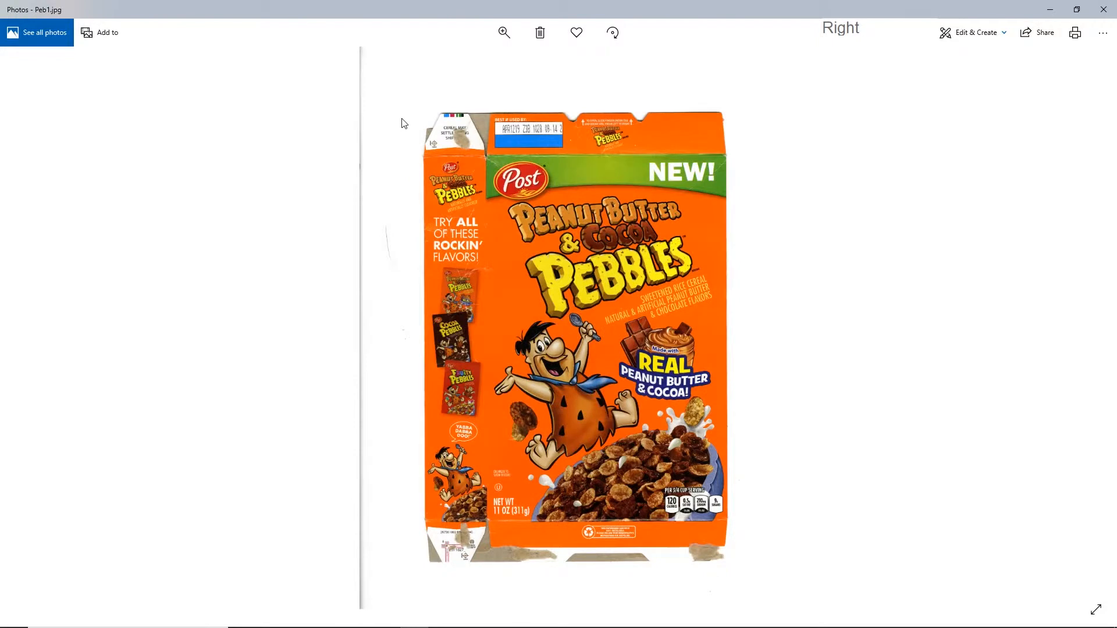
key("Right")
key("Right")
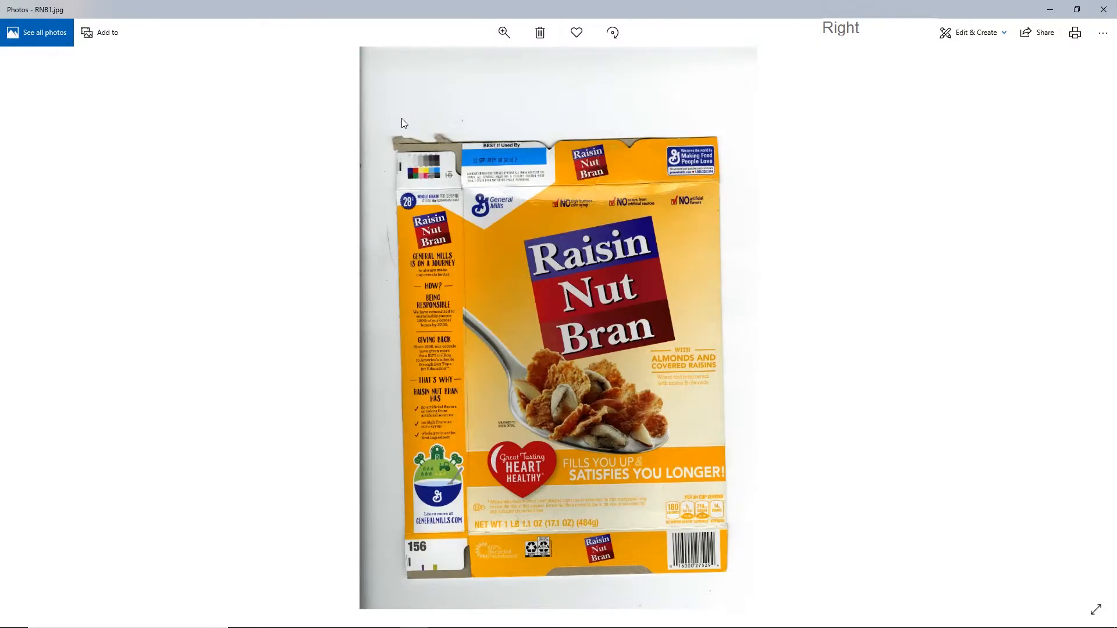
left_click(1096, 13)
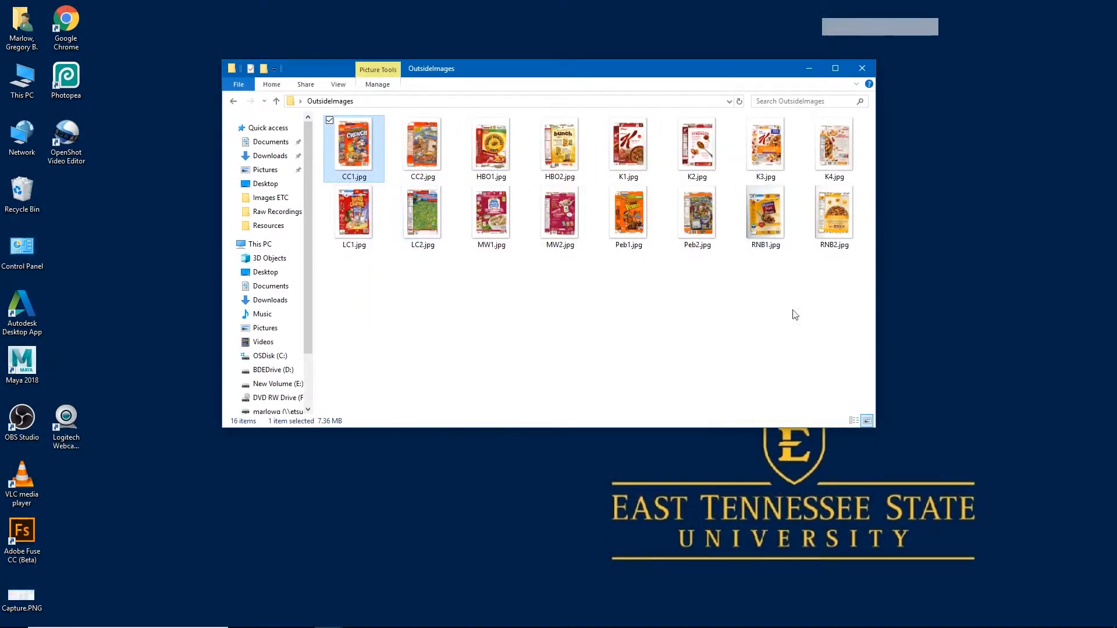
left_click(501, 347)
left_click(377, 182)
left_click(862, 68)
Cut the InsideImages and OutsideImages folders from the desktop and open the sourceimages folder inside Breakfast.
left_click_drag(410, 402, 347, 277)
key("ctrl")
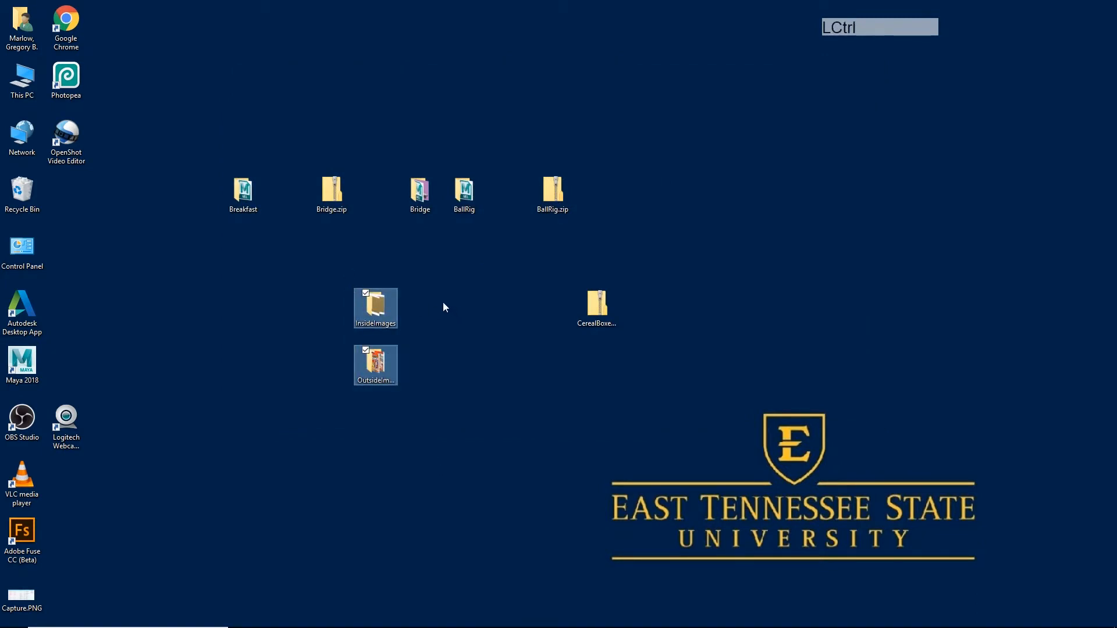
key("ctrl+x")
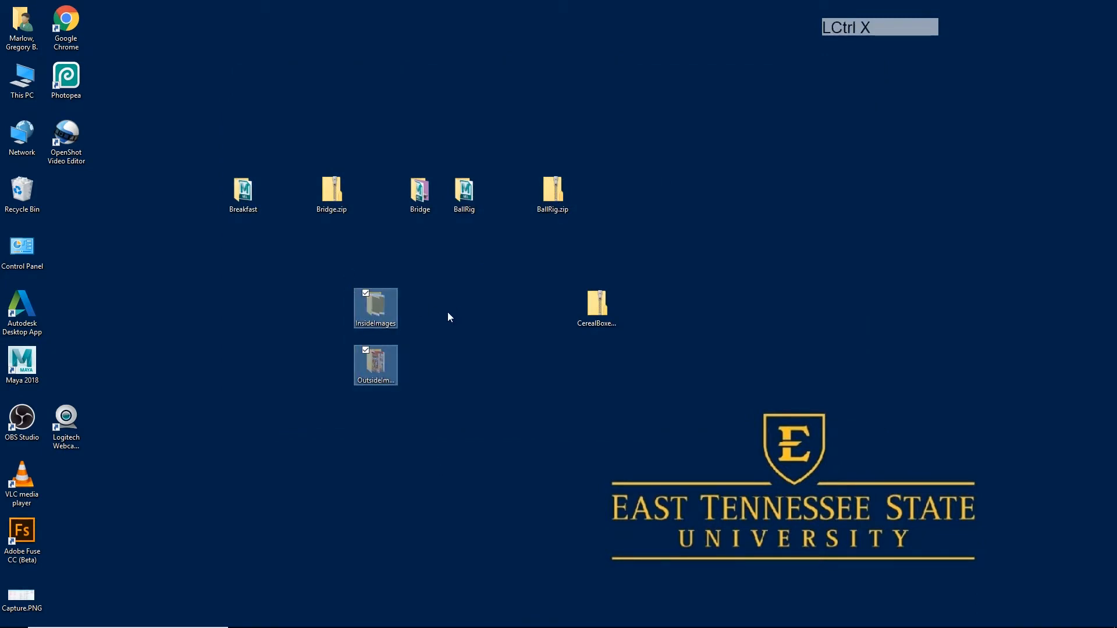
double_click(241, 198)
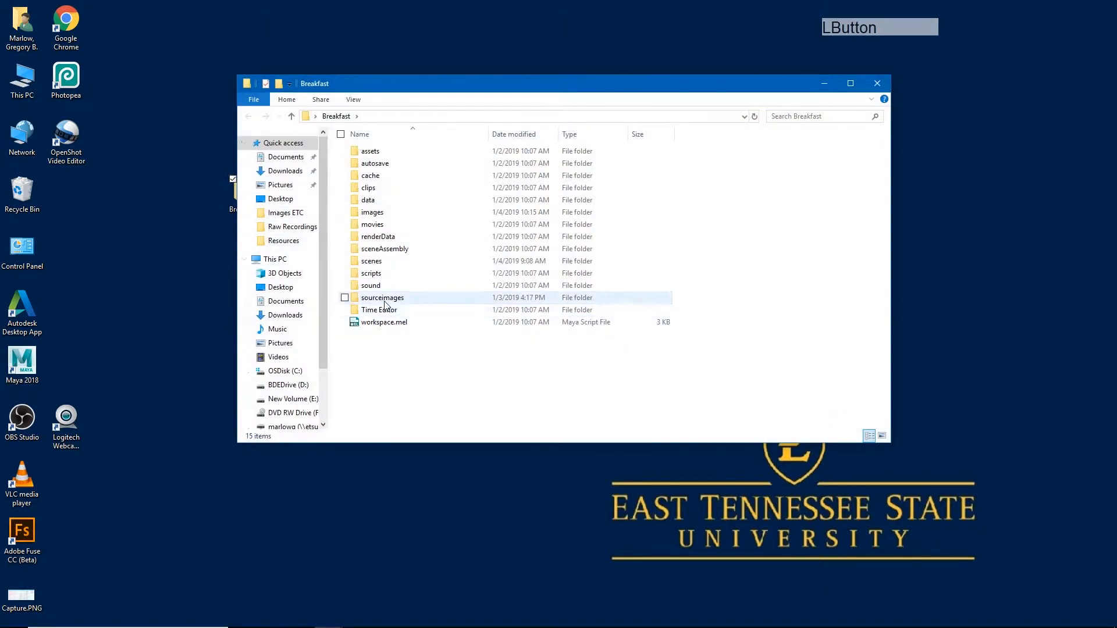
double_click(387, 297)
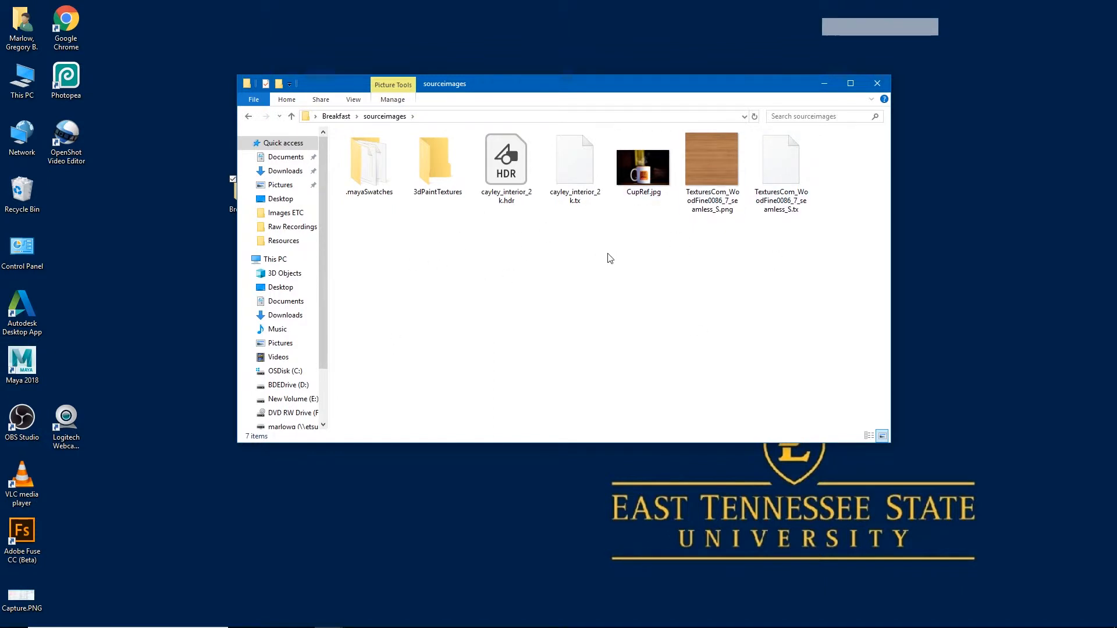
Create a new folder named TextureWork inside sourceimages.
right_click(409, 277)
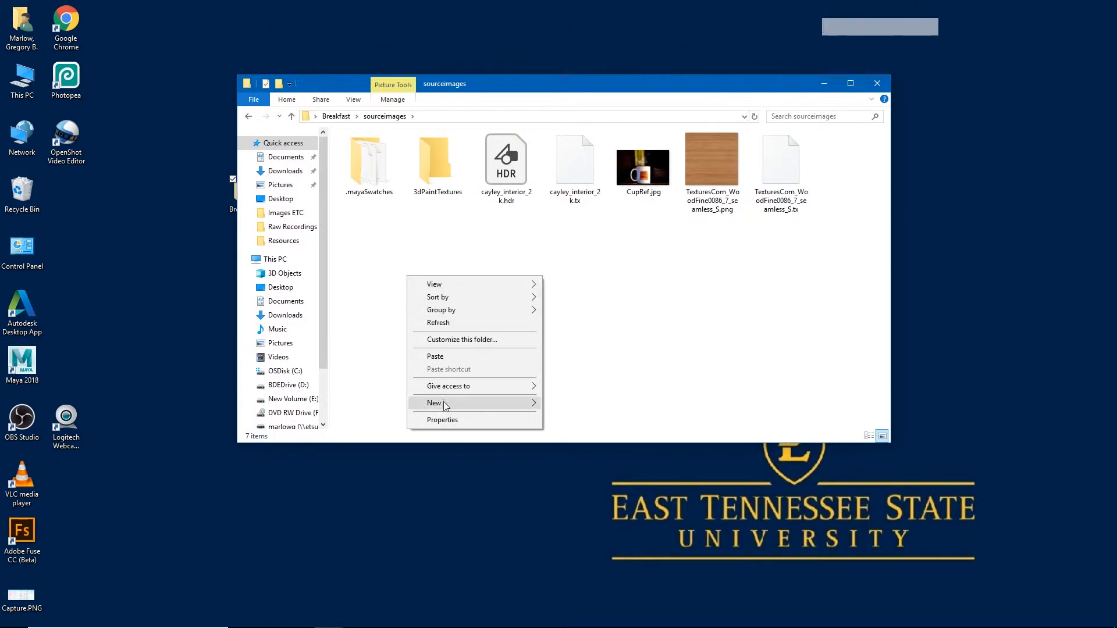
mouse_move(447, 405)
left_click(568, 403)
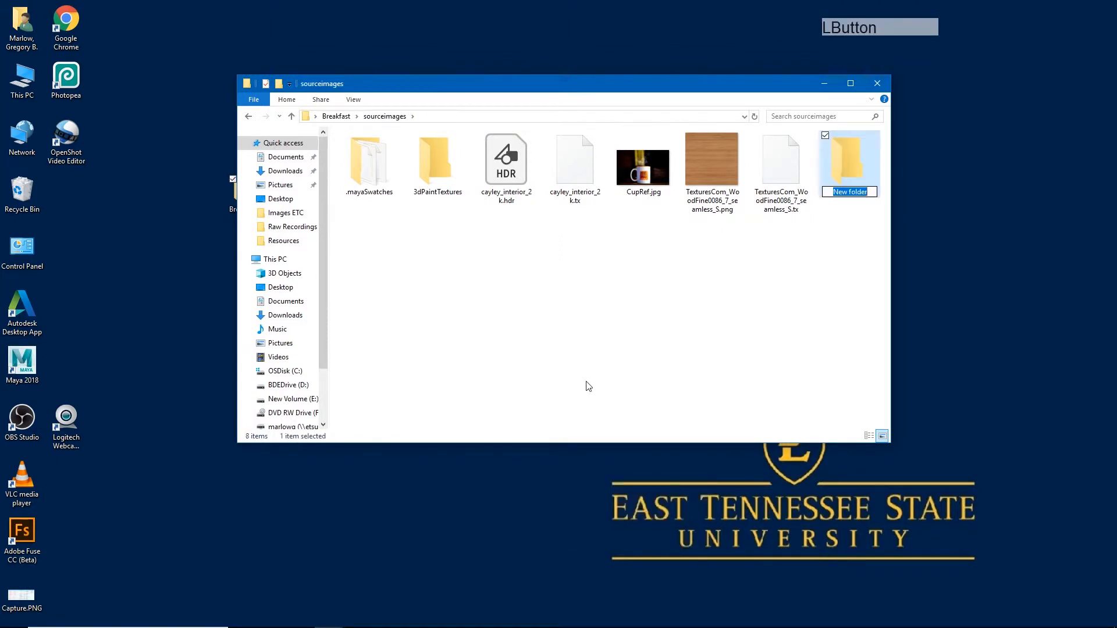
type("Tex")
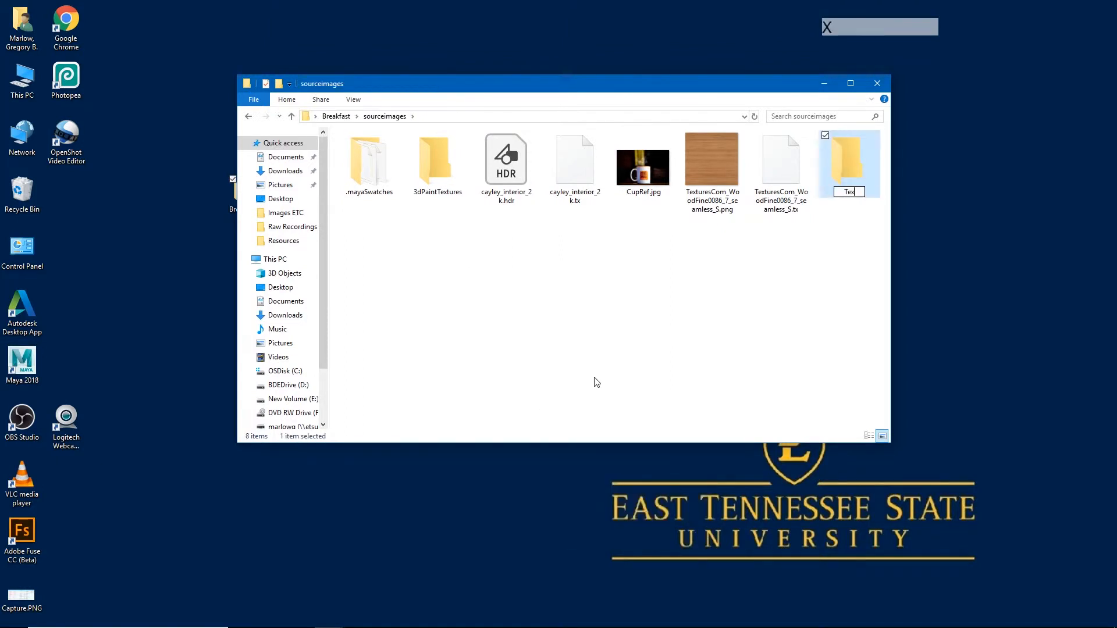
type("tureWork")
key("Return")
Open the TextureWork folder and paste the cut InsideImages and OutsideImages folders into it.
double_click(515, 187)
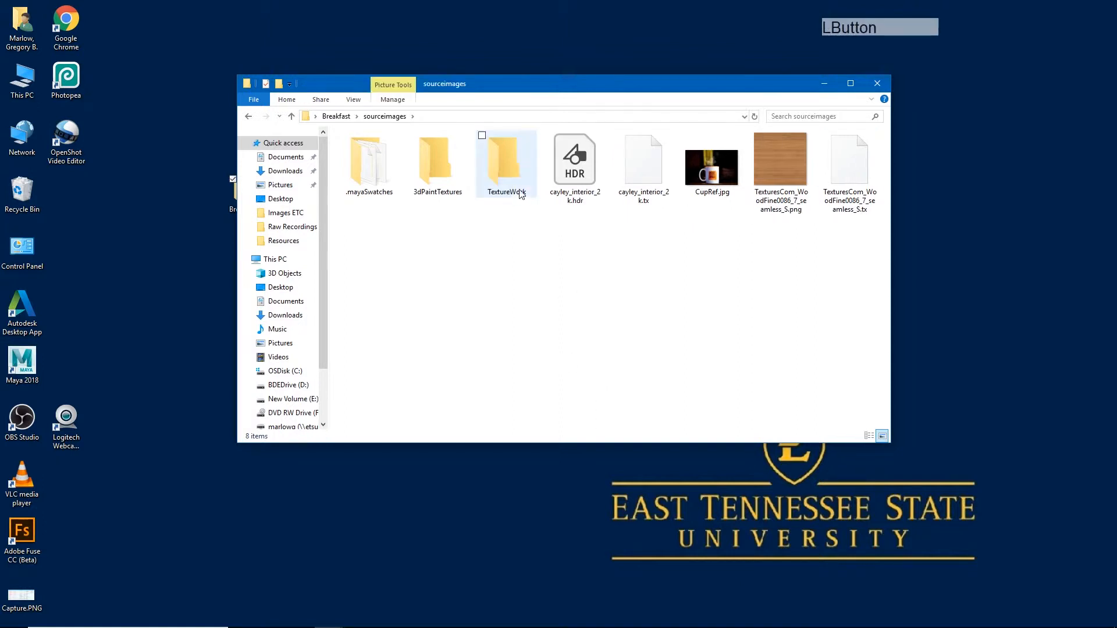
right_click(454, 260)
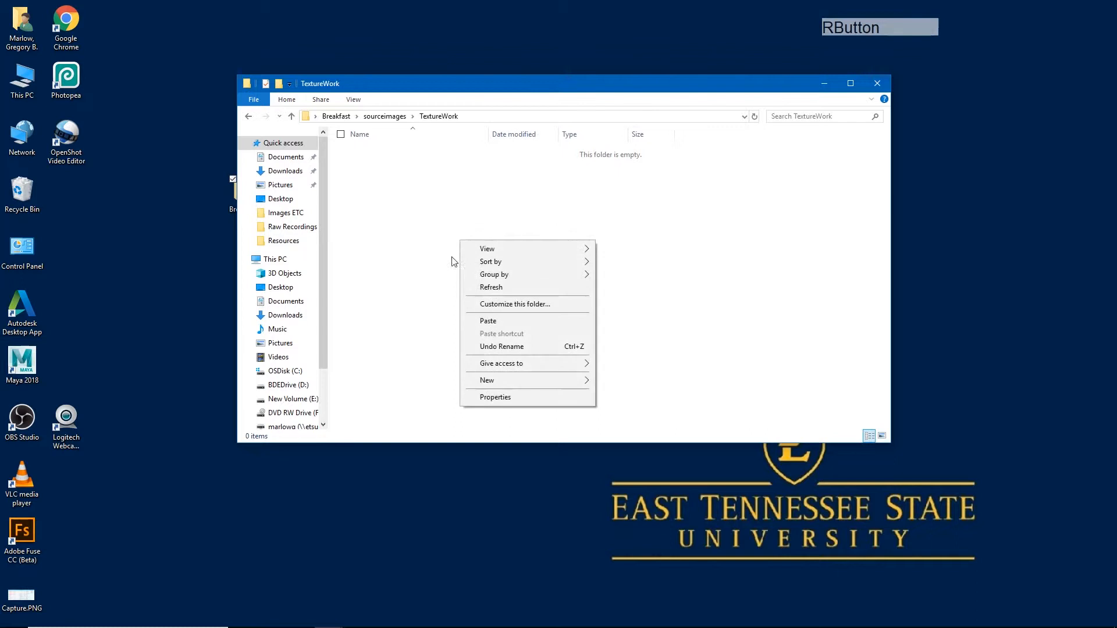
left_click(498, 323)
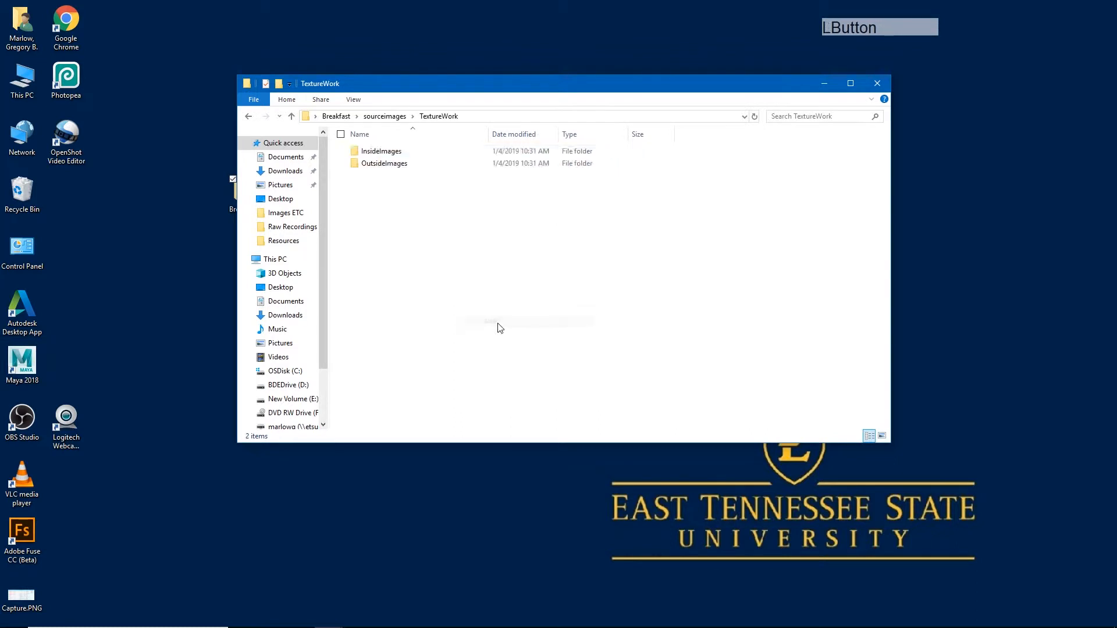
left_click(407, 463)
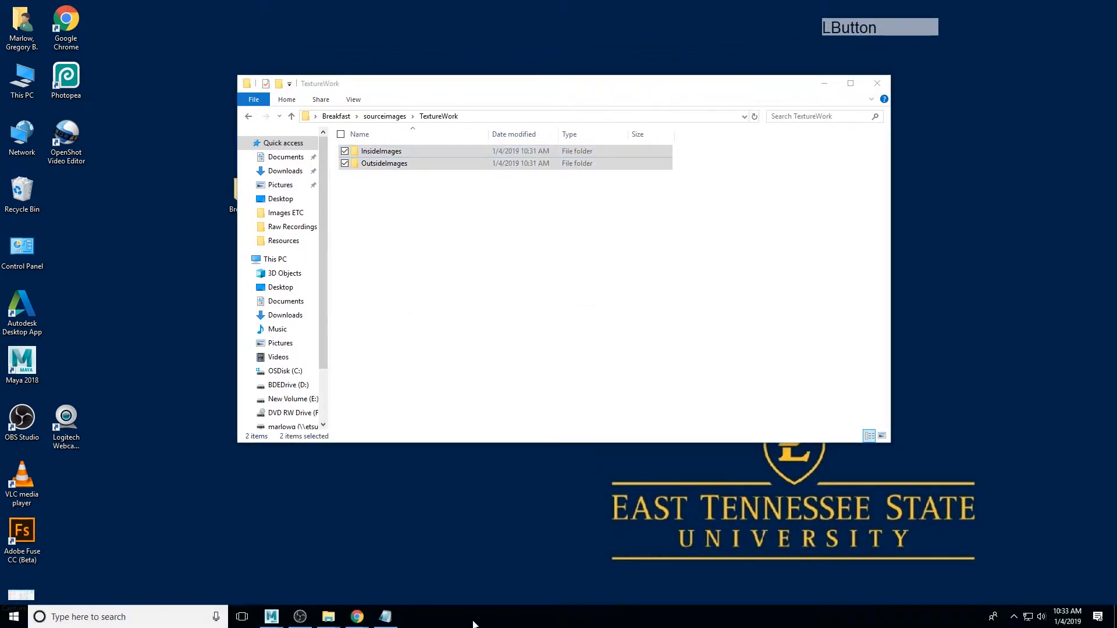
Switch to Photopea in Chrome and place Inside2.jpg from Breakfast/sourceimages/TextureWork/InsideImages into the CerealUV.psd document.
left_click(356, 617)
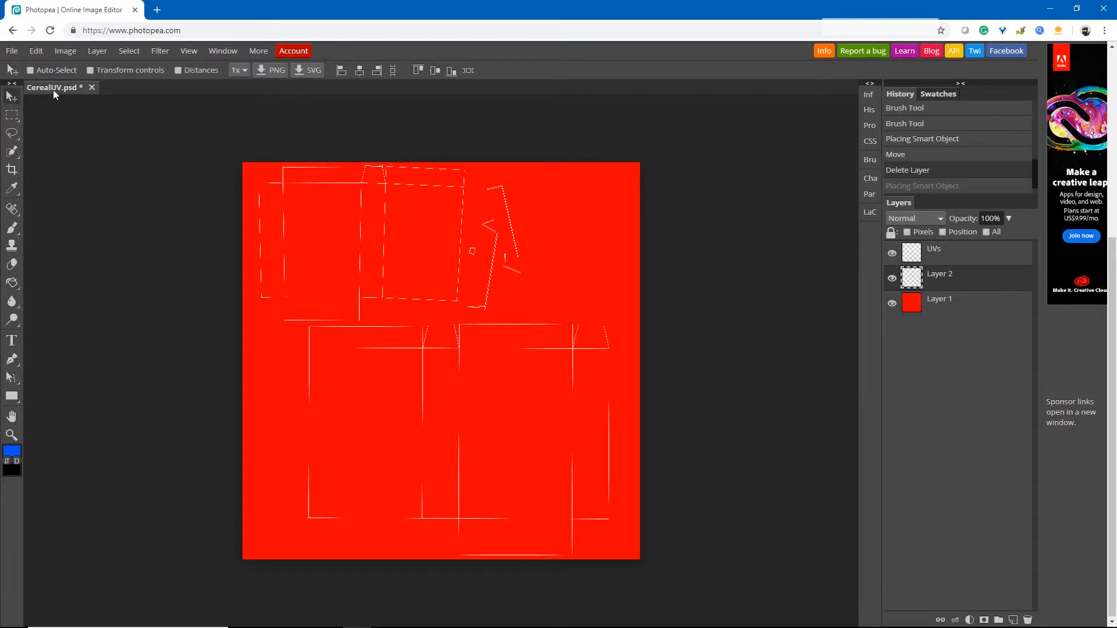
left_click(18, 52)
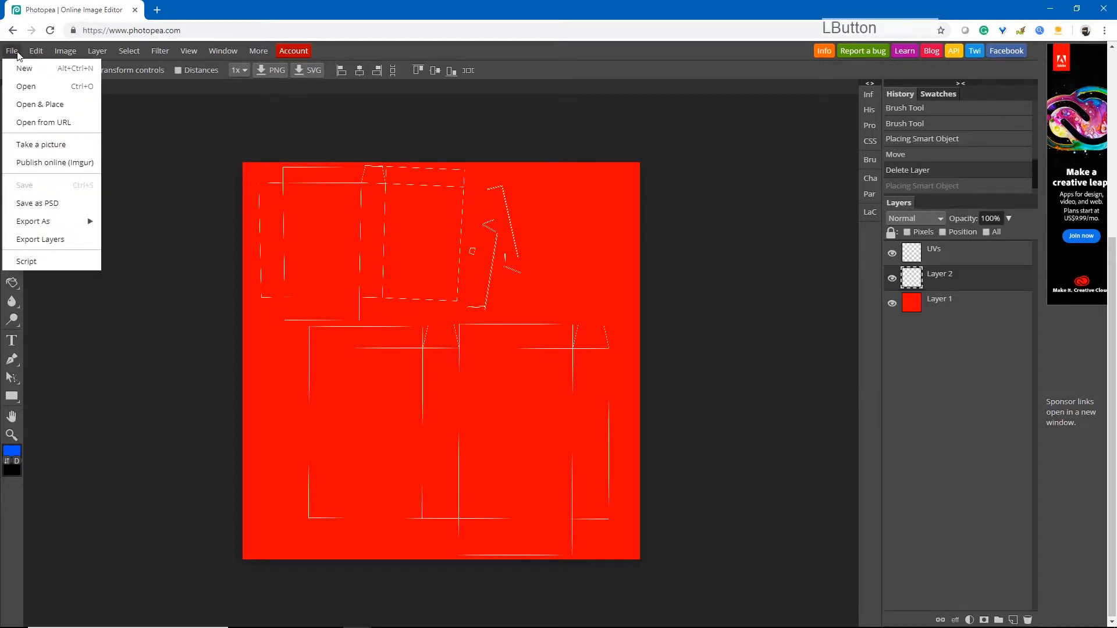
left_click(45, 107)
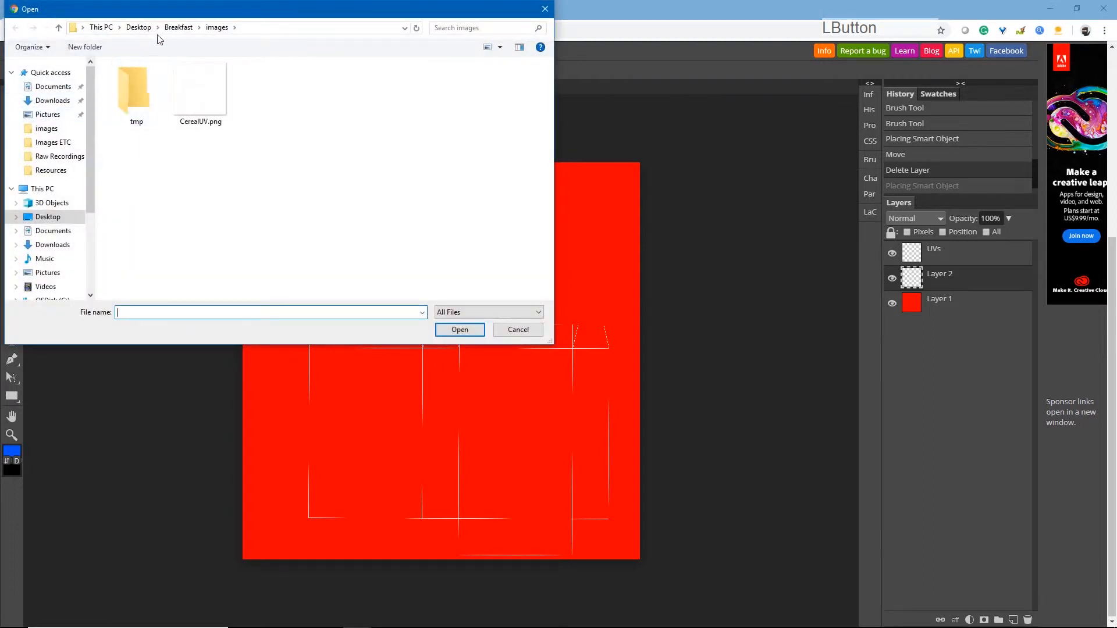
left_click(178, 29)
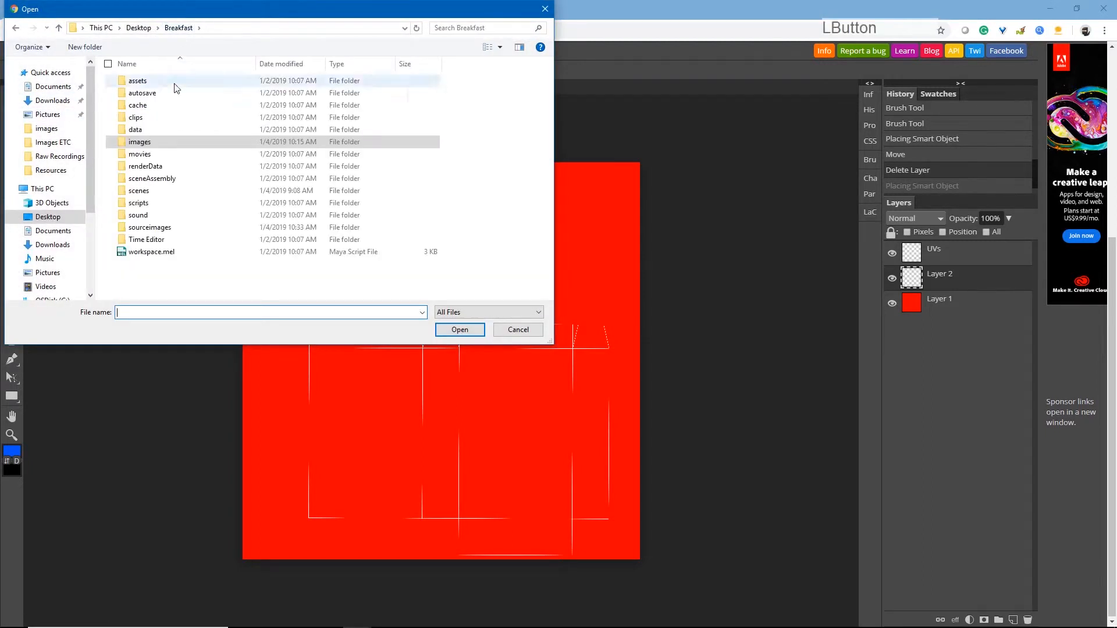
double_click(169, 230)
double_click(152, 106)
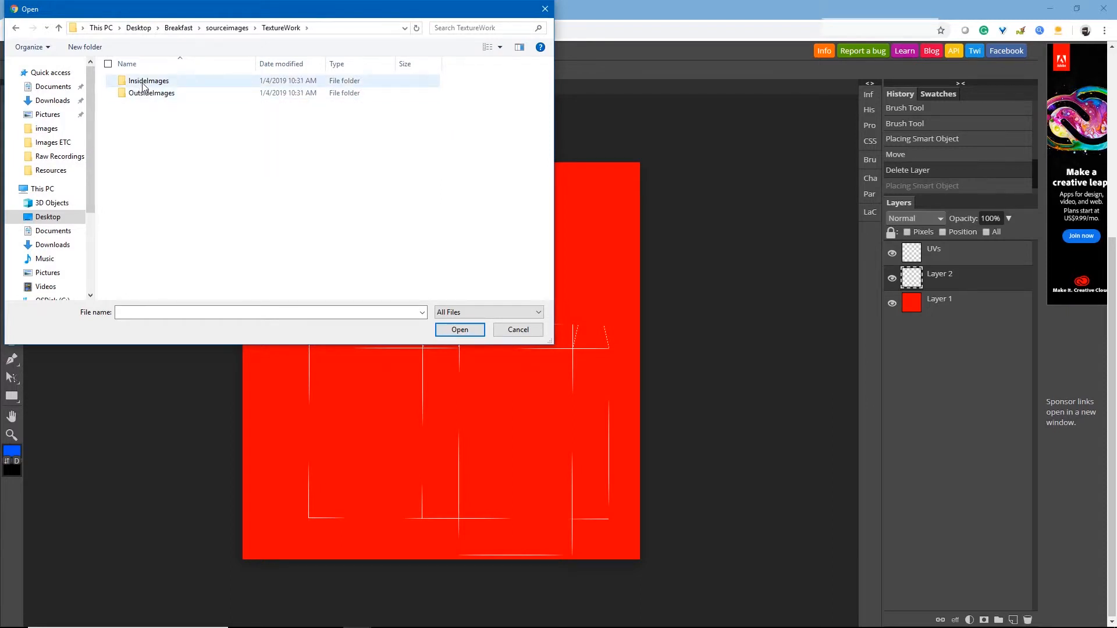
left_click(143, 86)
double_click(144, 85)
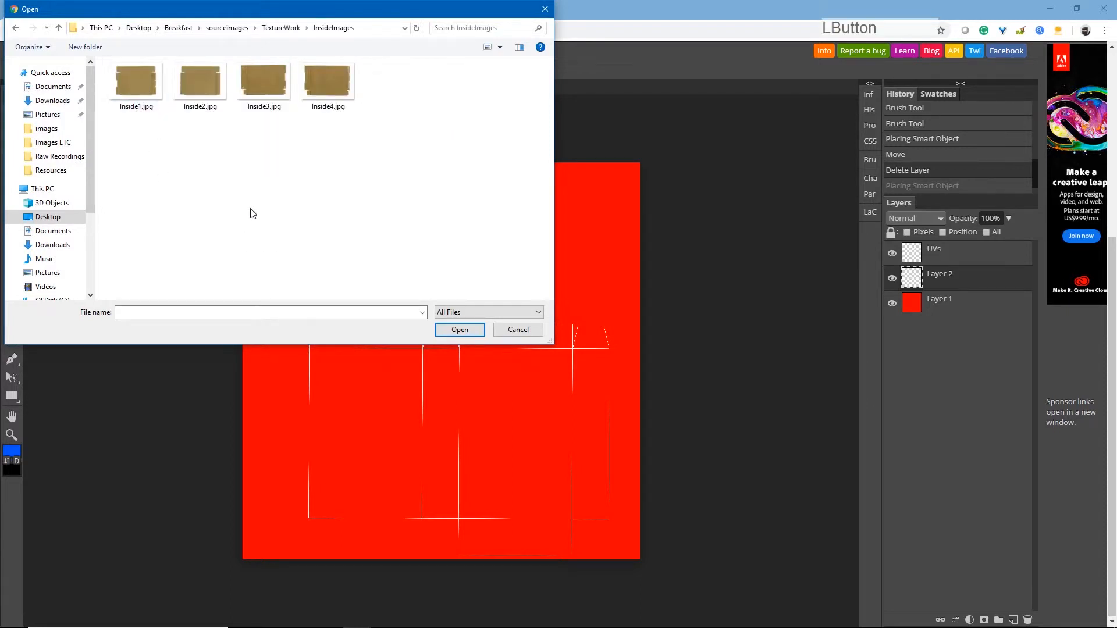
left_click(202, 89)
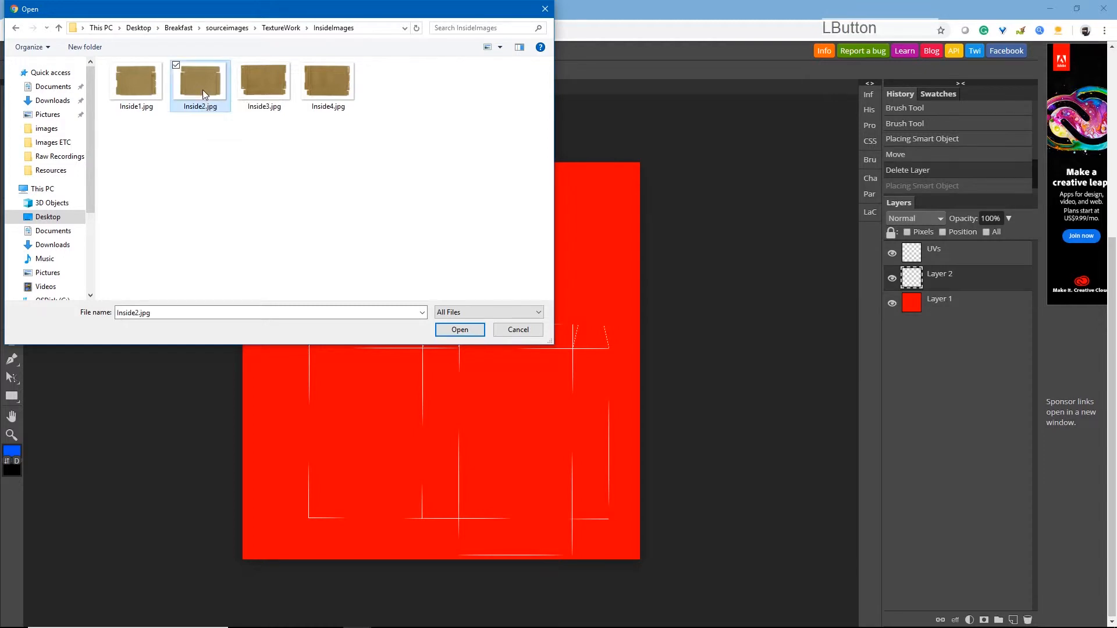
left_click(460, 330)
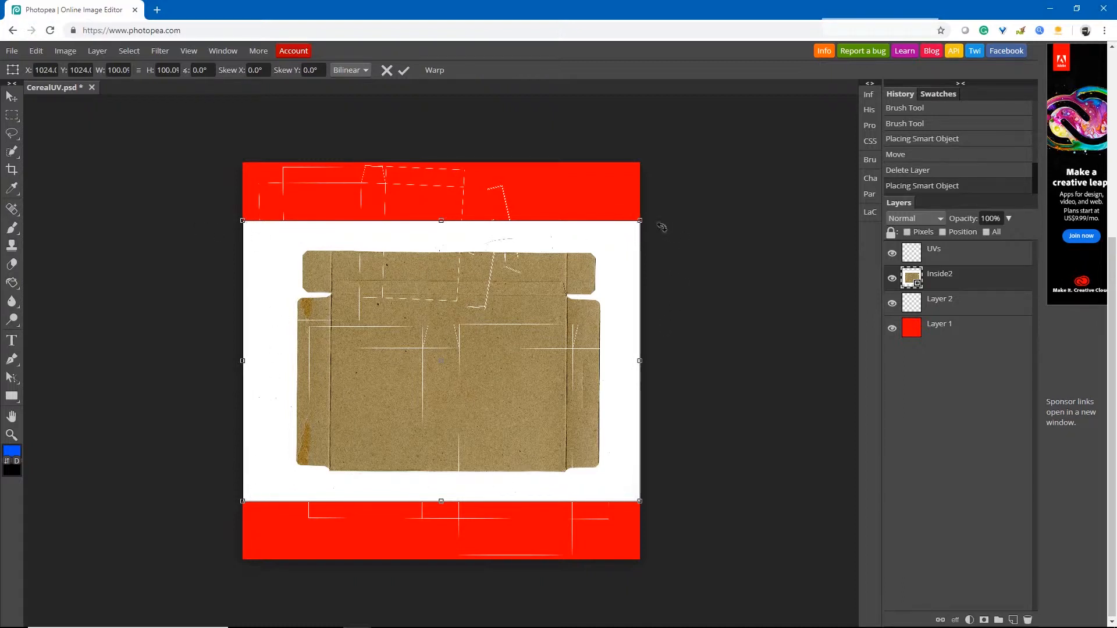
Rotate the placed Inside2 cardboard scan freehand to about 78.4°.
left_click_drag(646, 217, 665, 294)
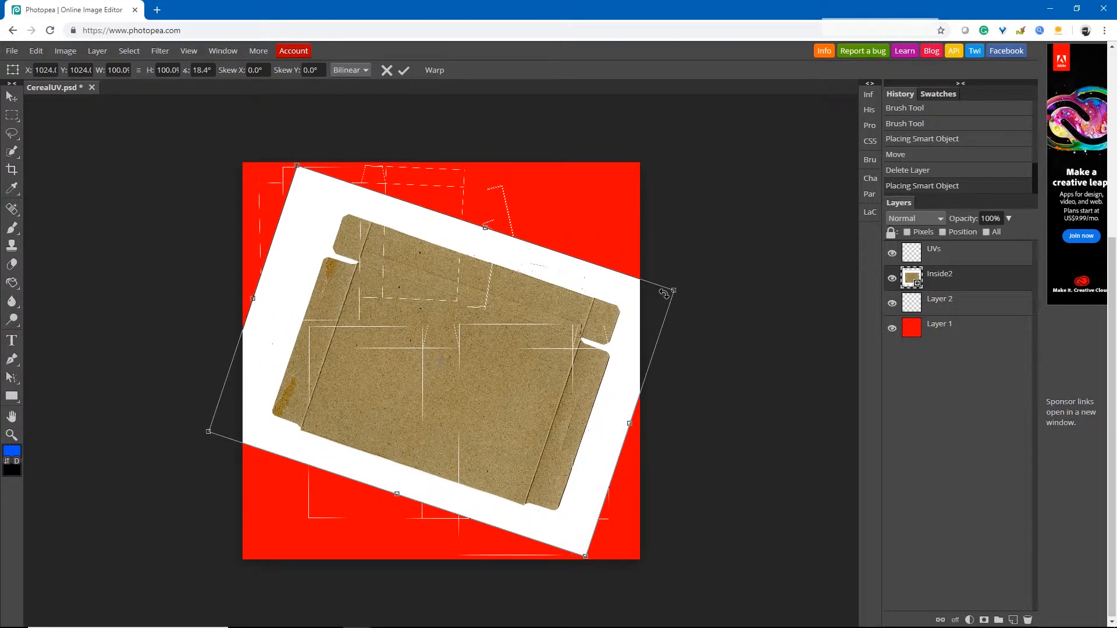
key("ctrl")
key("shift")
left_click_drag(681, 287, 559, 503)
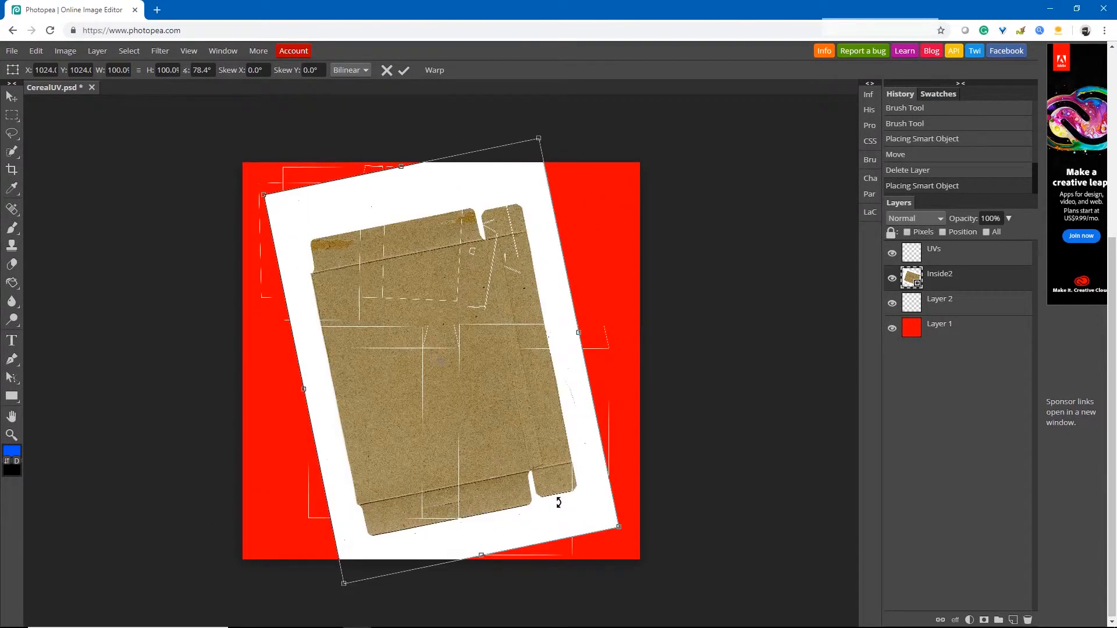
left_click(557, 509)
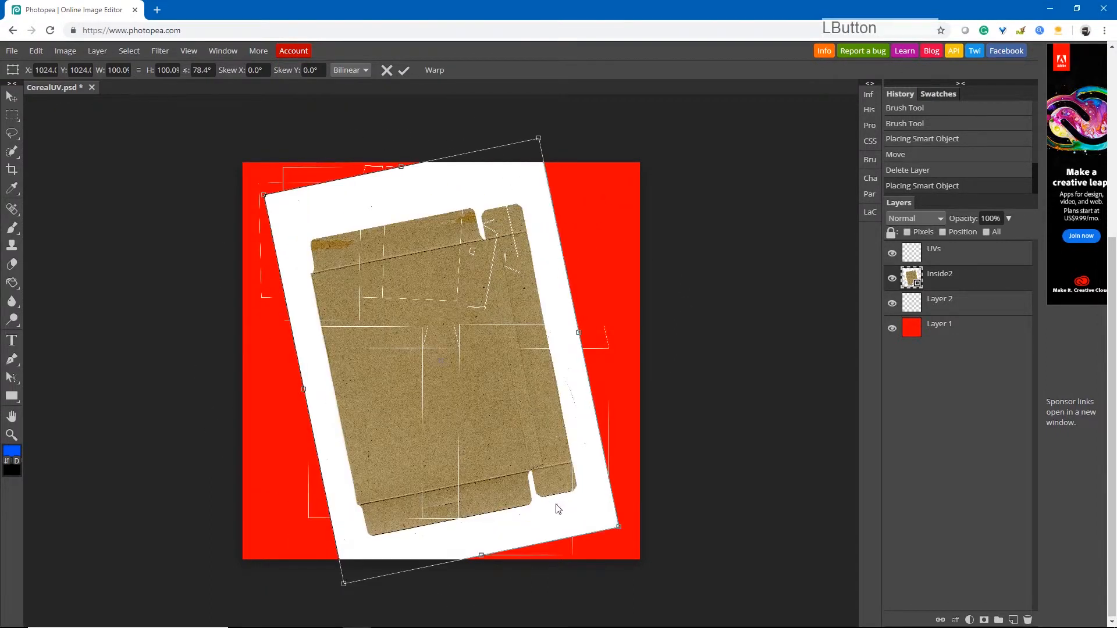
Set the rotation of the placed Inside2 scan to exactly 90°.
left_click(203, 70)
type("90")
key("Return")
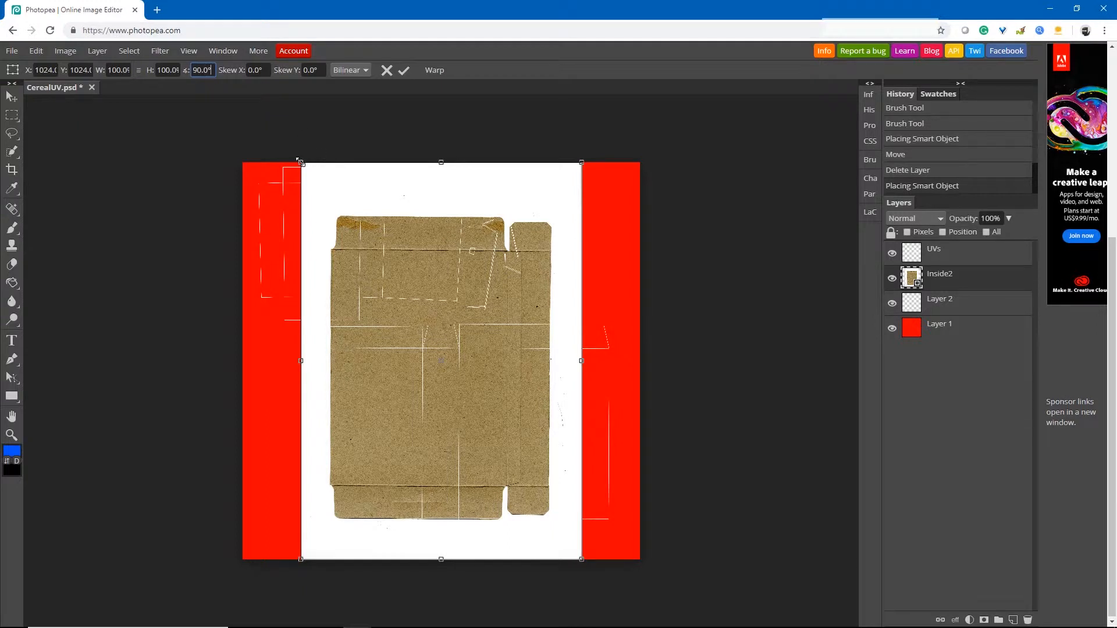
Scale the Inside2 scan to about 56.7% in width and height, move it over the upper-left box UVs and apply the transform.
left_click_drag(299, 162, 446, 236)
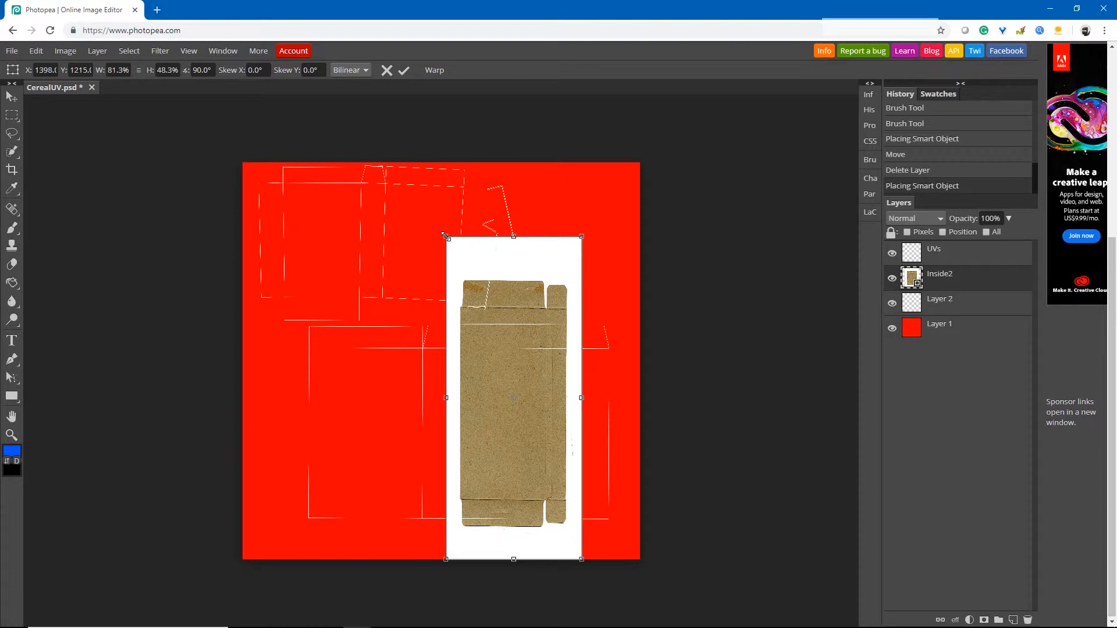
left_click_drag(446, 237, 471, 339)
left_click_drag(474, 396, 301, 204)
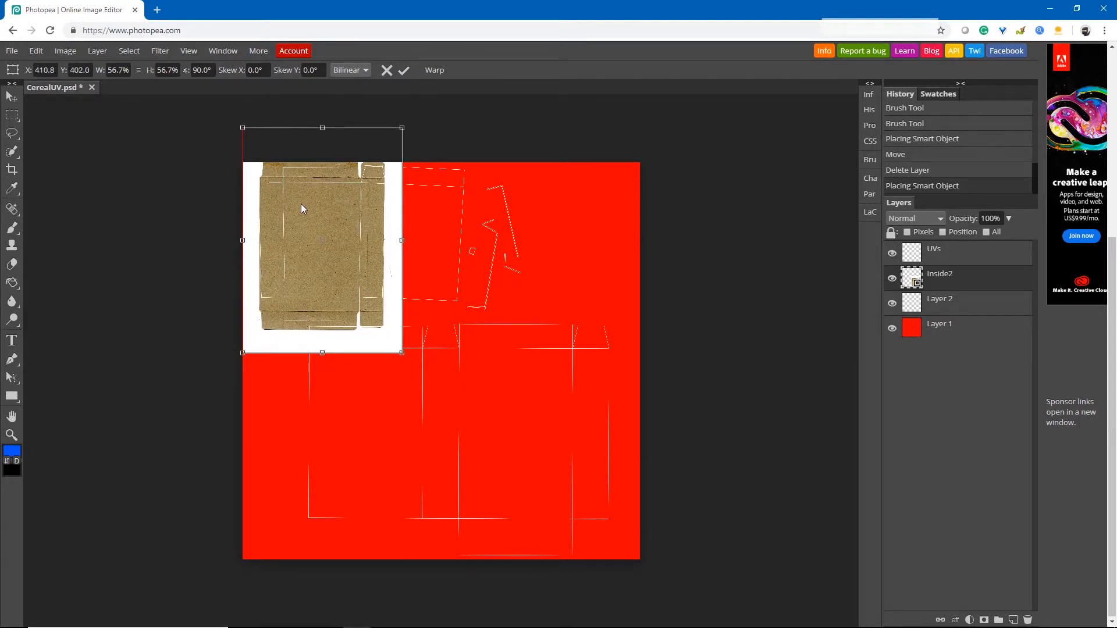
scroll(346, 245, "up", 3)
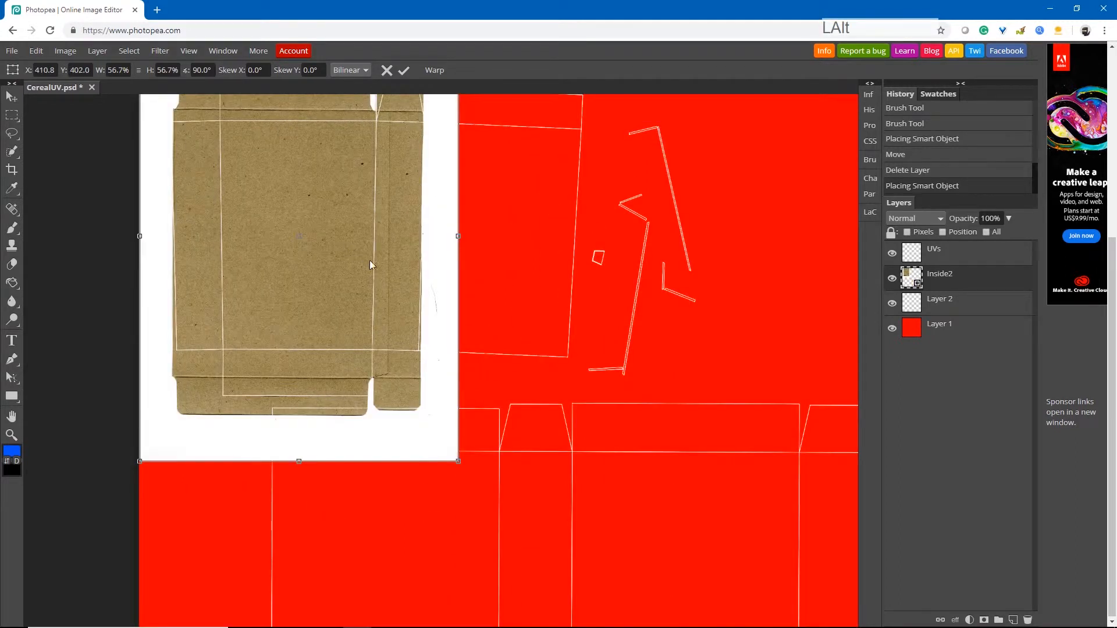
scroll(383, 271, "down", 1)
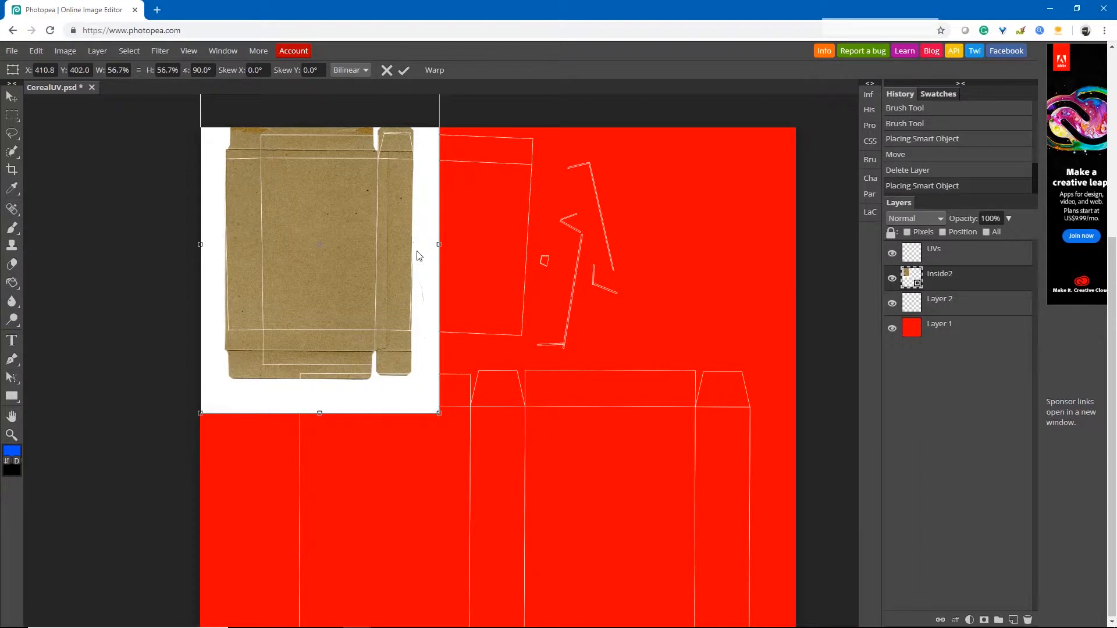
left_click_drag(399, 263, 409, 264)
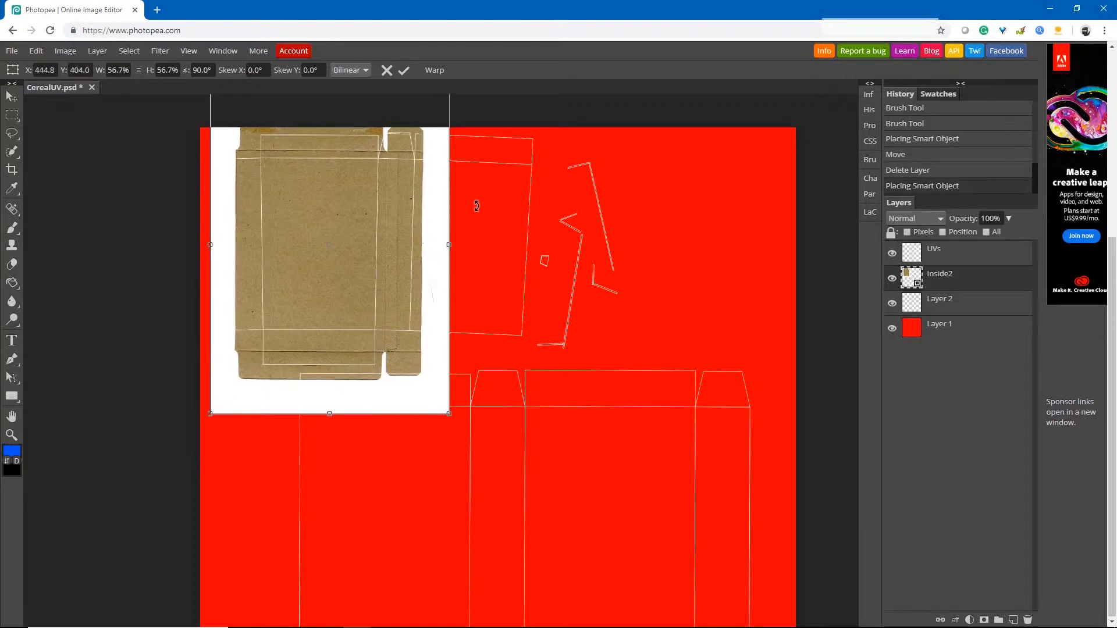
key("Return")
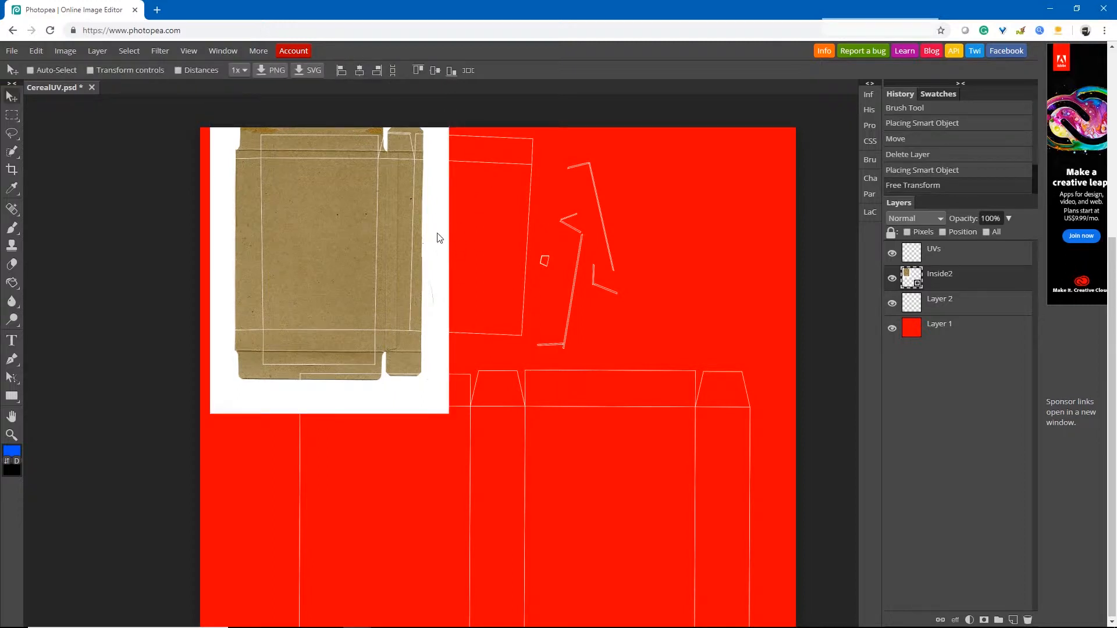
Rasterize the Inside2 layer and erase the white scan margin below the cardboard with an enlarged Eraser brush.
right_click(912, 284)
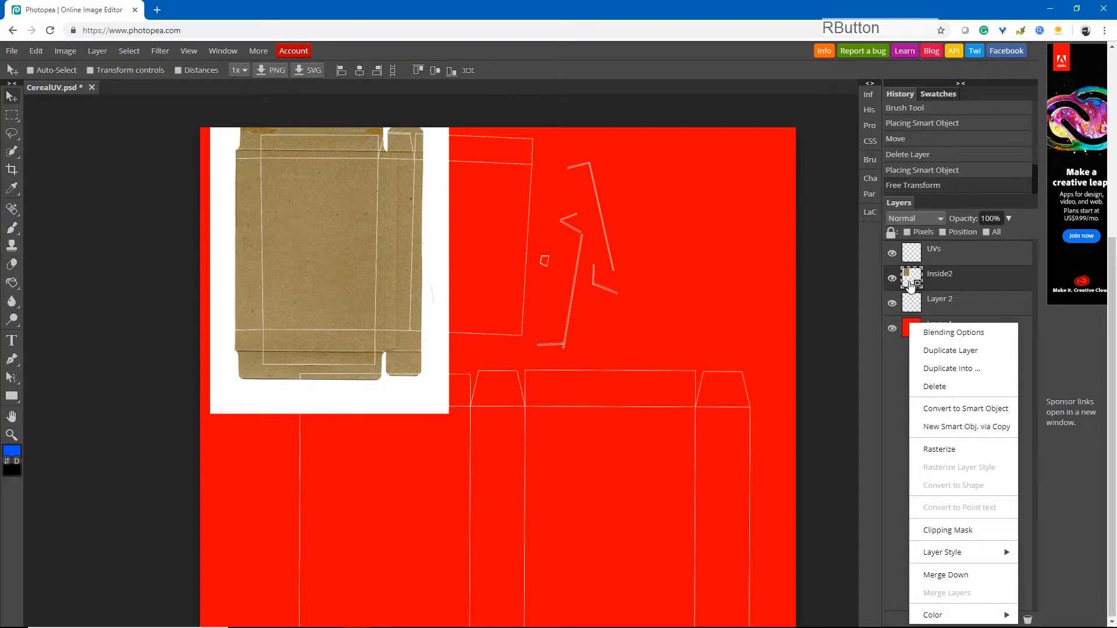
left_click(941, 452)
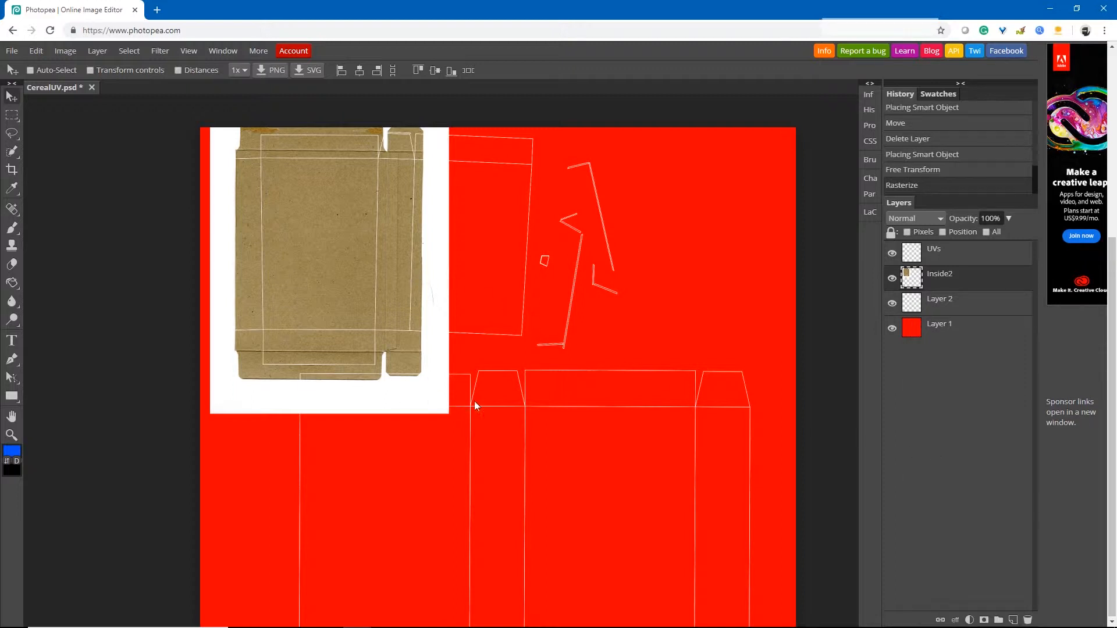
left_click(12, 265)
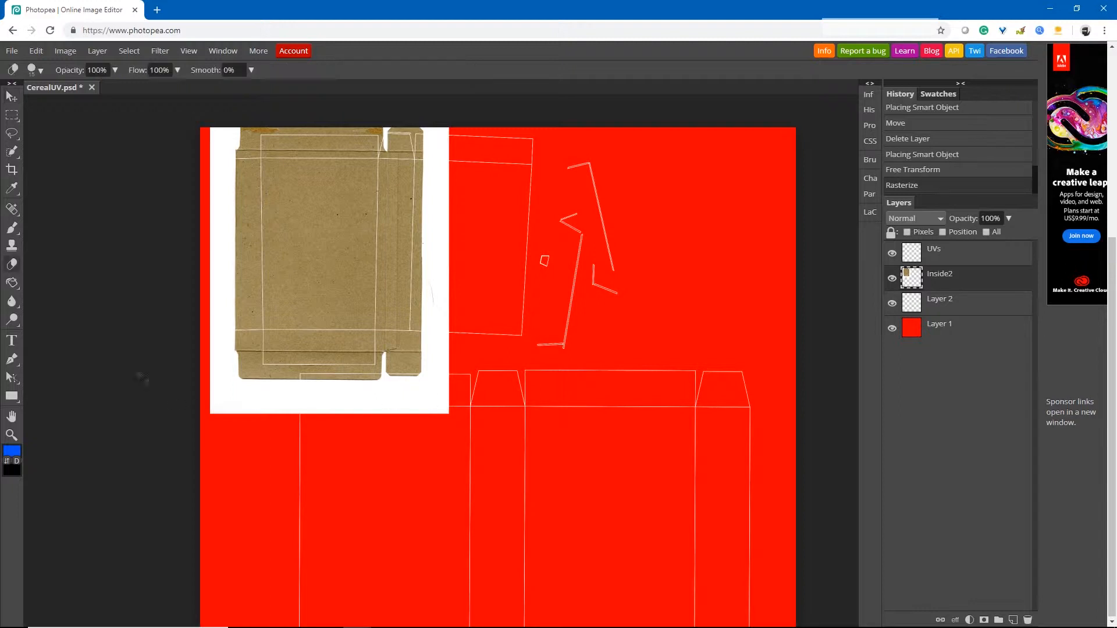
left_click(12, 265)
key("bracketright")
key("bracketright")
left_click(425, 12)
key("bracketright")
key("bracketright")
key("bracketright")
mouse_move(195, 412)
left_mouse_down()
mouse_move(429, 414)
mouse_move(463, 398)
mouse_move(453, 385)
mouse_move(209, 394)
mouse_move(454, 385)
mouse_move(430, 411)
mouse_move(275, 397)
mouse_move(342, 386)
mouse_move(213, 380)
mouse_move(195, 247)
left_mouse_up()
left_click_drag(245, 318, 246, 406)
Try erasing the white margin along the cardboard's left edge with freehand strokes, undoing each attempt.
left_click_drag(219, 199, 233, 431)
key("ctrl+z")
left_click_drag(213, 200, 233, 425)
key("ctrl+z")
left_click_drag(219, 195, 219, 368)
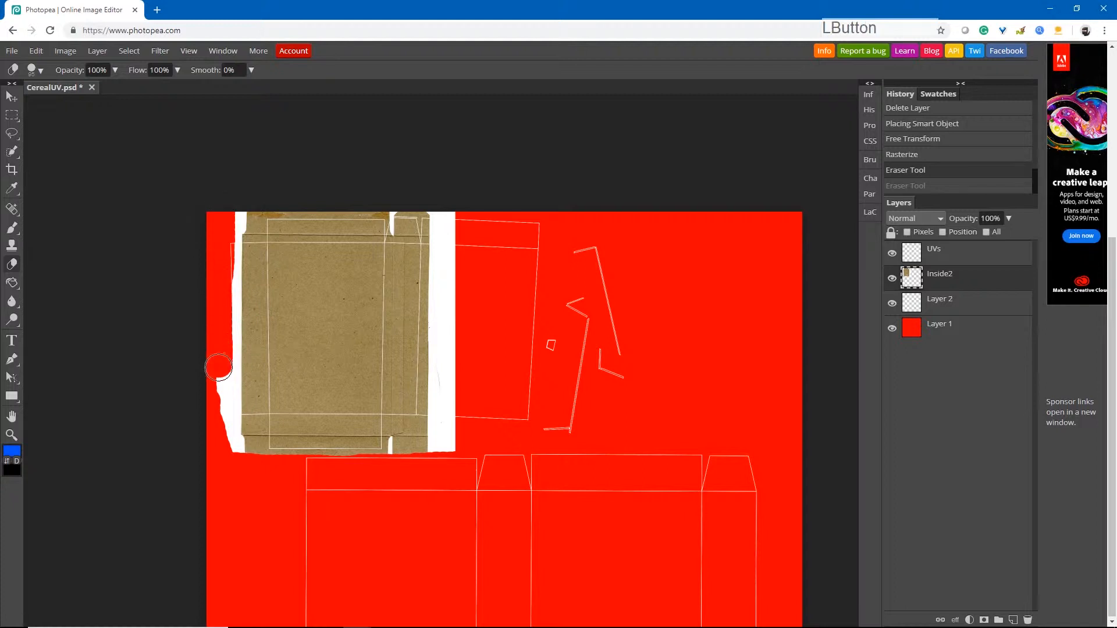
key("ctrl+z")
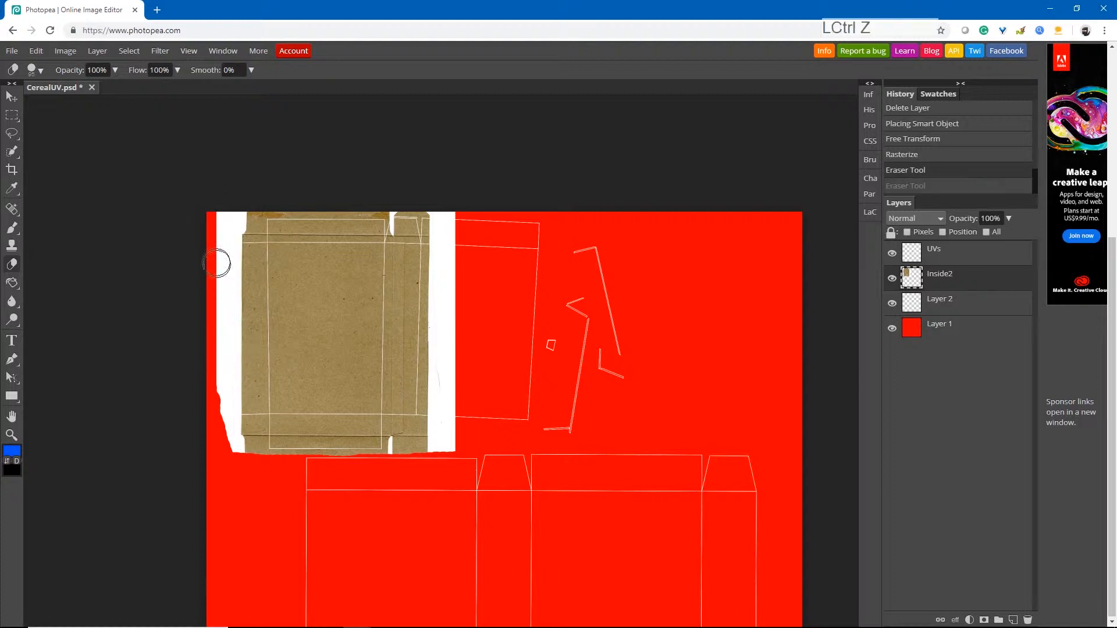
Erase the outer strip of the white margin along the Inside2 scan's left edge with a straight vertical stroke.
left_click(211, 213)
left_click_drag(210, 213, 224, 456)
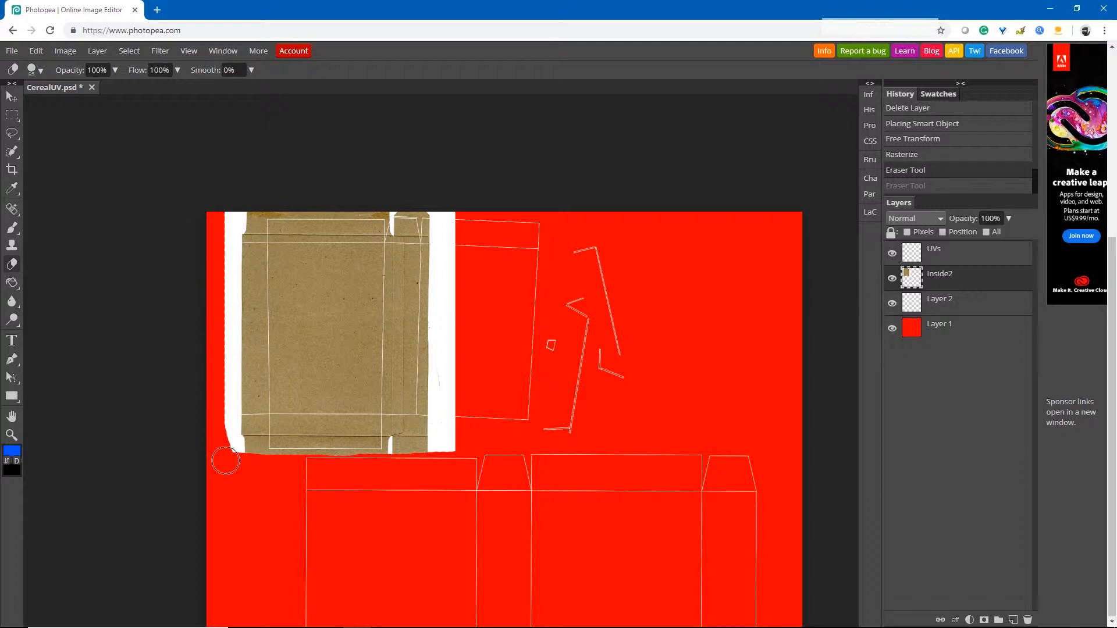
Try aligning the Inside2 scan's upper fold and side panel with the UV outlines by moving the layer.
left_click(11, 96)
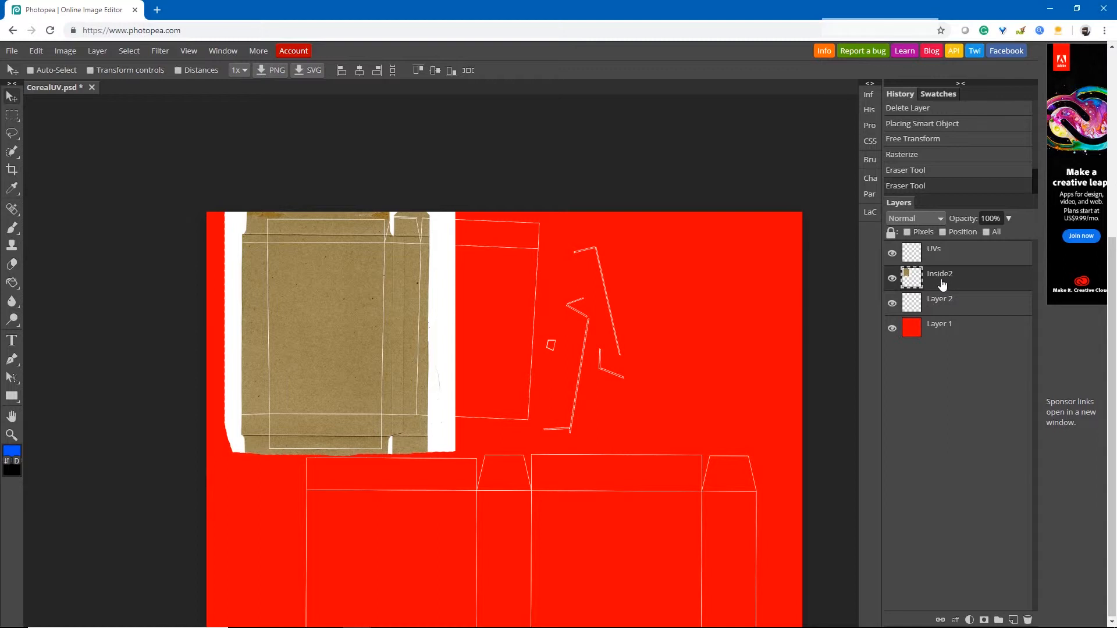
left_click_drag(377, 367, 354, 366)
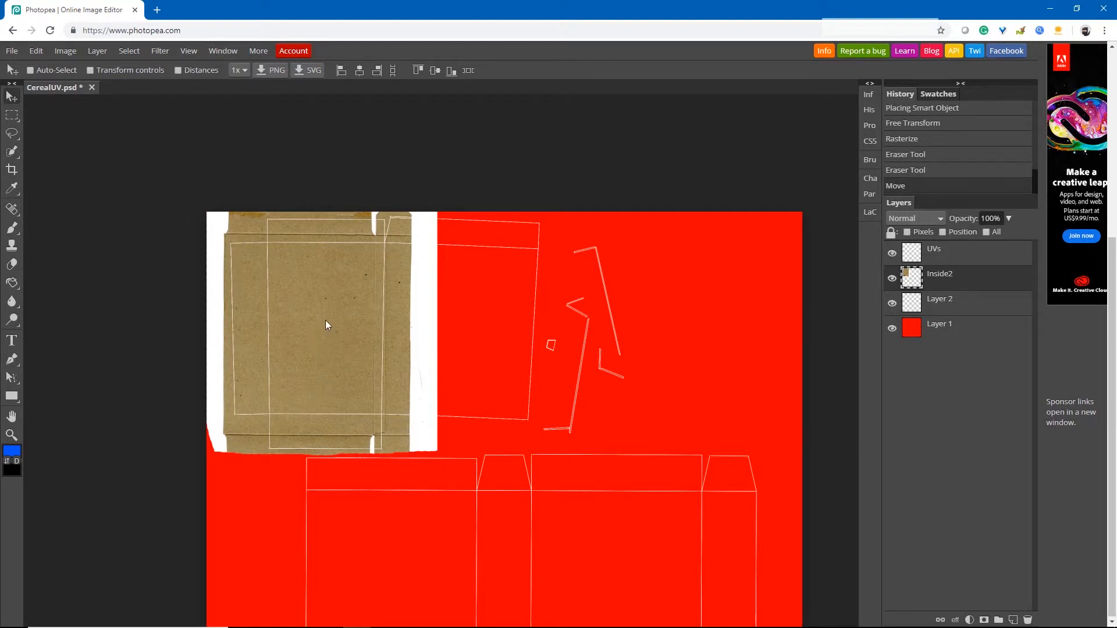
scroll(365, 270, "up", 2)
scroll(374, 274, "up", 2)
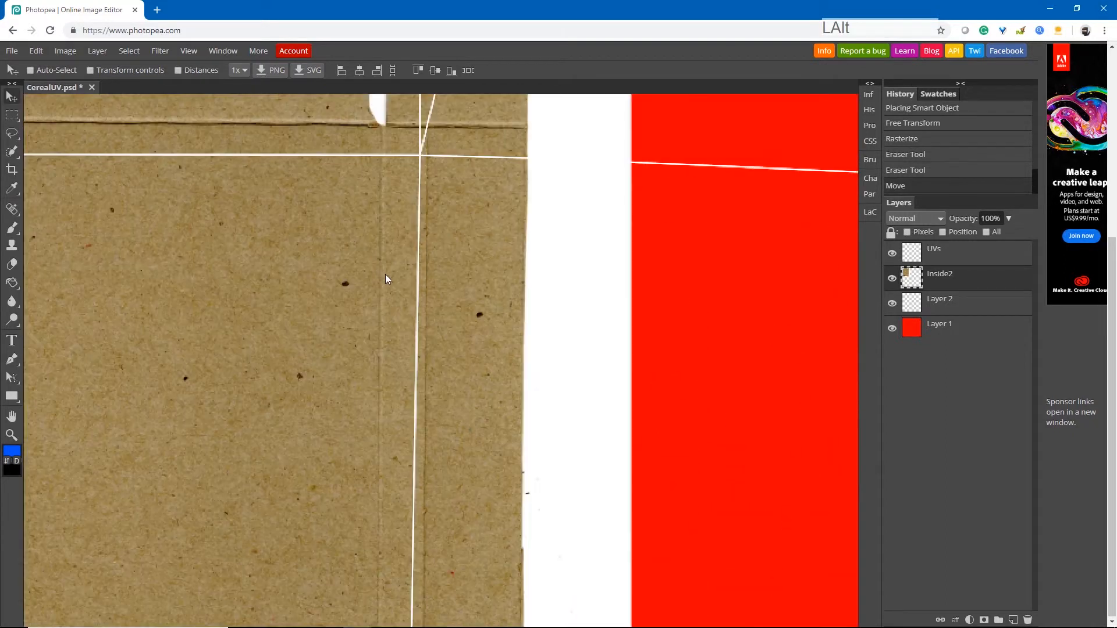
key("space")
left_click_drag(392, 220, 363, 403)
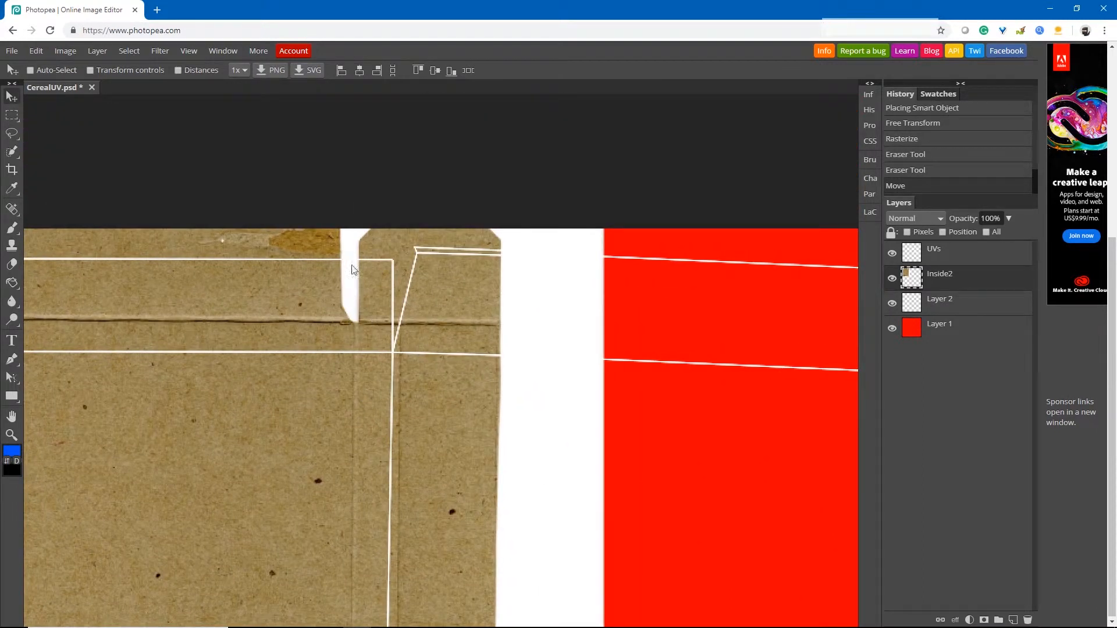
key("space")
left_click_drag(279, 417, 507, 390)
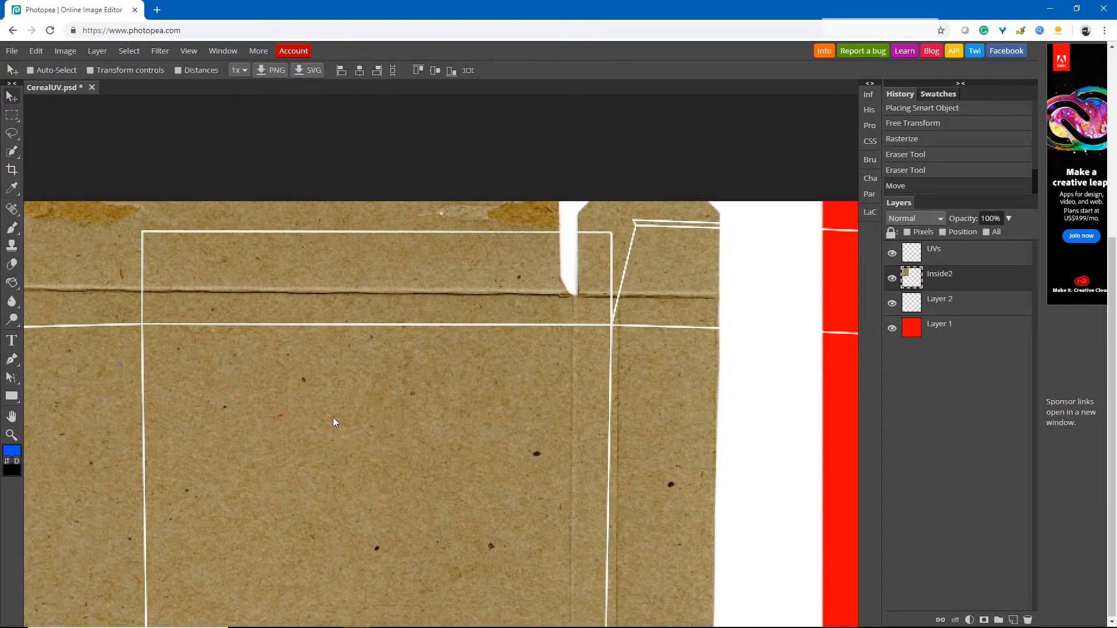
left_click_drag(373, 398, 413, 429)
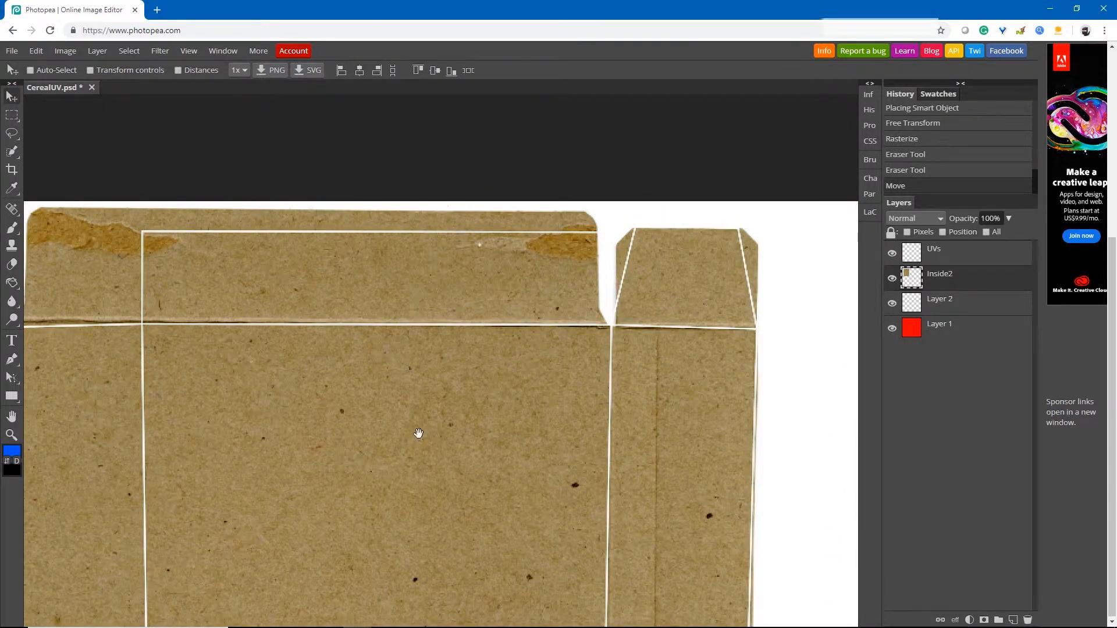
Examine how the moved Inside2 scan's side and lower flaps line up with the UV outlines.
key("space")
scroll(419, 435, "down", 2)
scroll(420, 419, "down", 6)
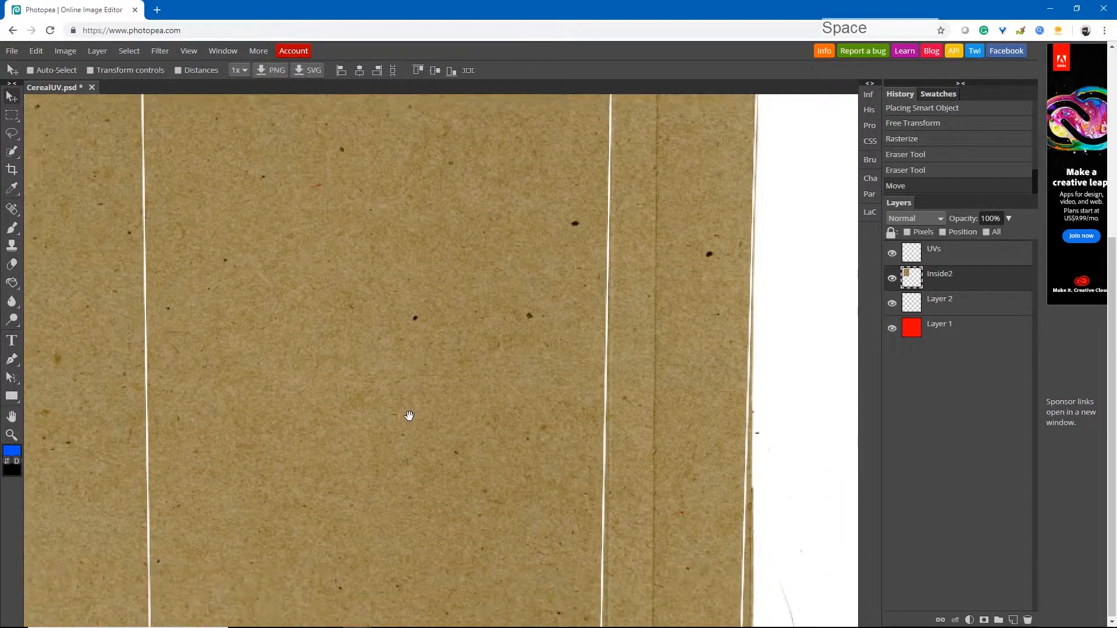
scroll(412, 454, "down", 1)
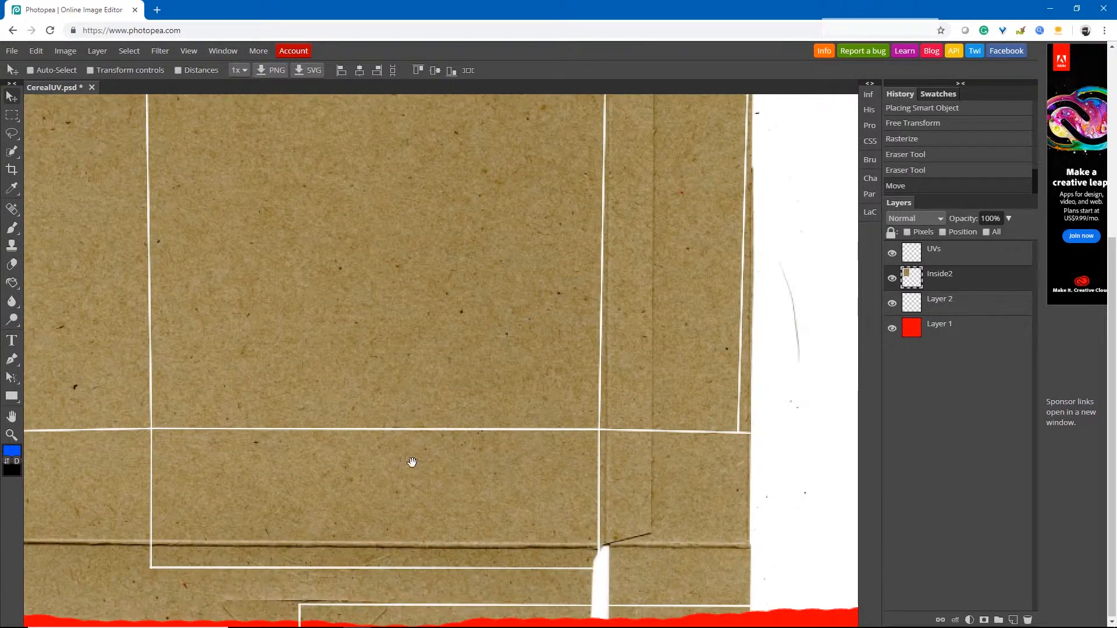
scroll(489, 380, "down", 1)
scroll(486, 375, "right", 1)
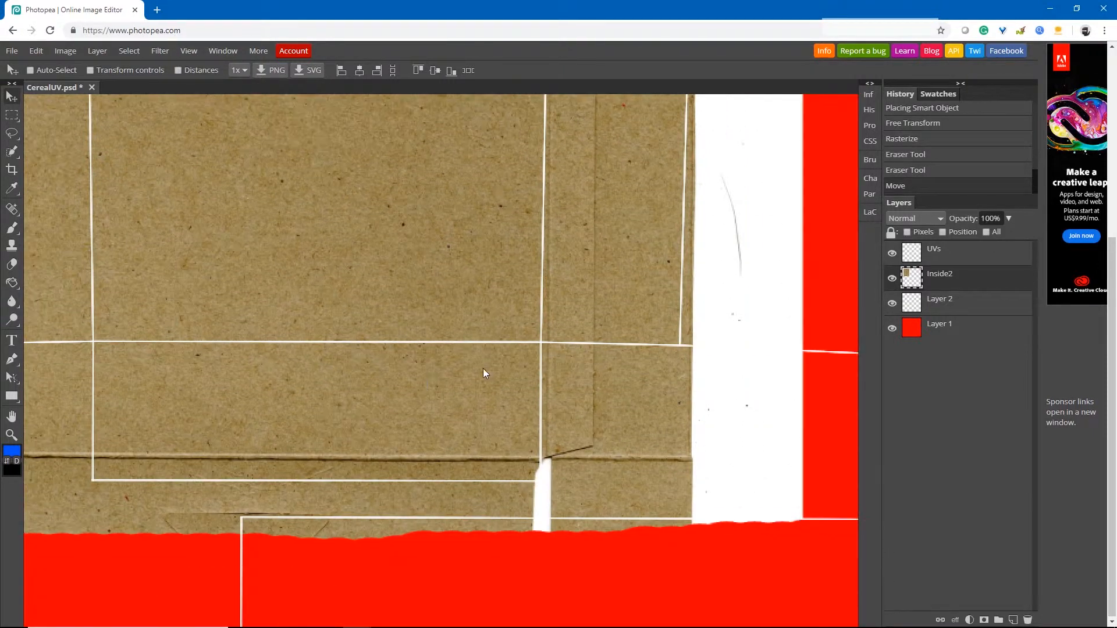
scroll(456, 369, "down", 2)
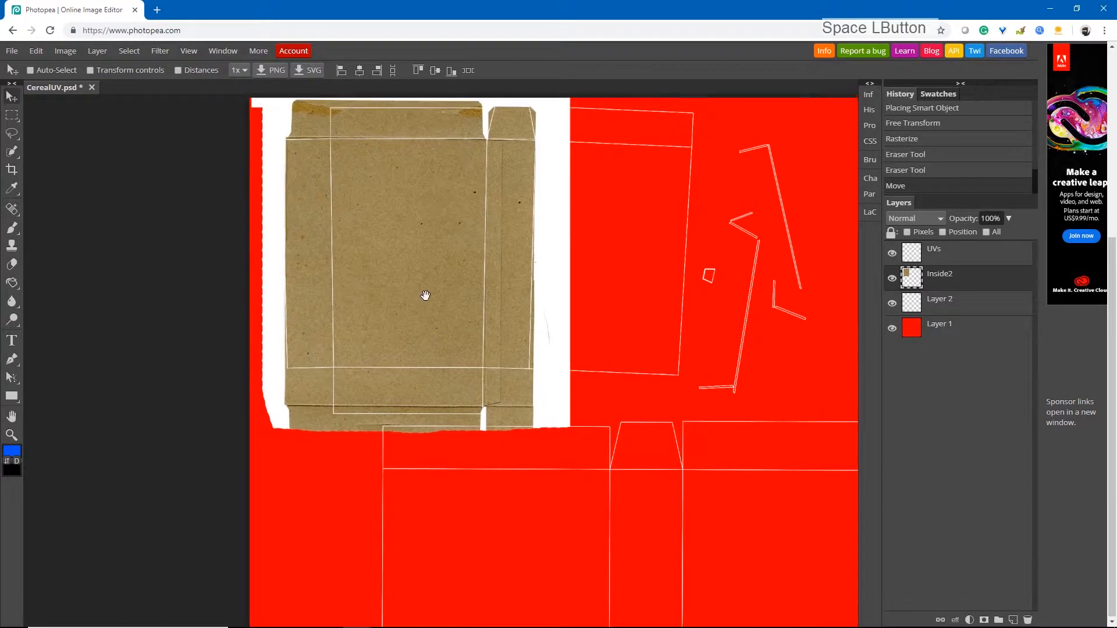
left_click_drag(424, 297, 374, 382)
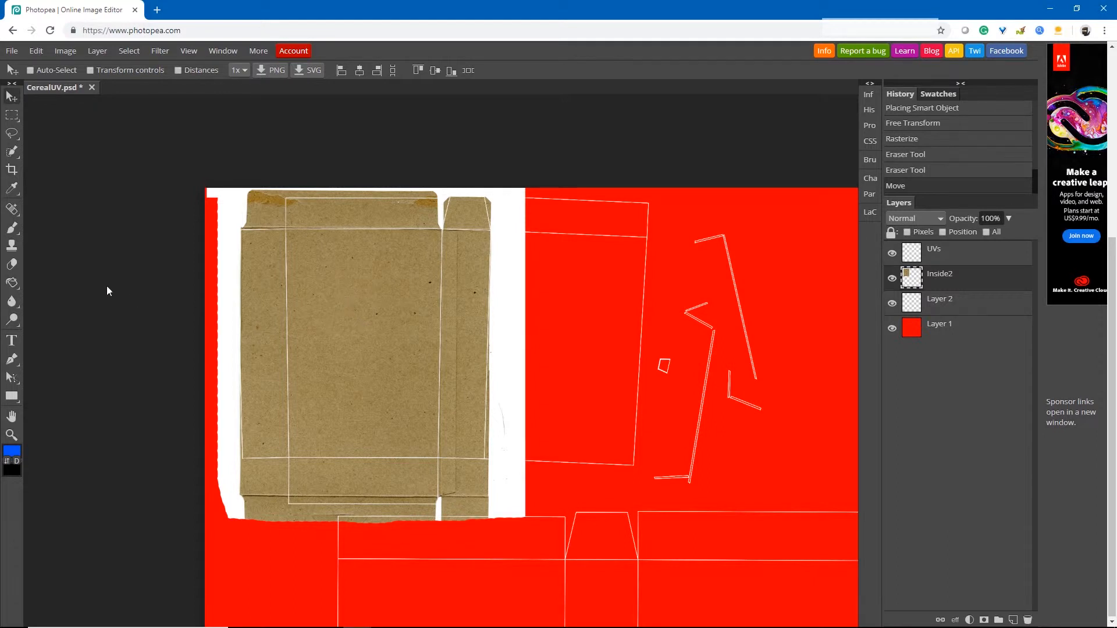
Try shifting the Inside2 scan toward its lower flaps' UV lines, and undo the layer's moves.
left_click(11, 265)
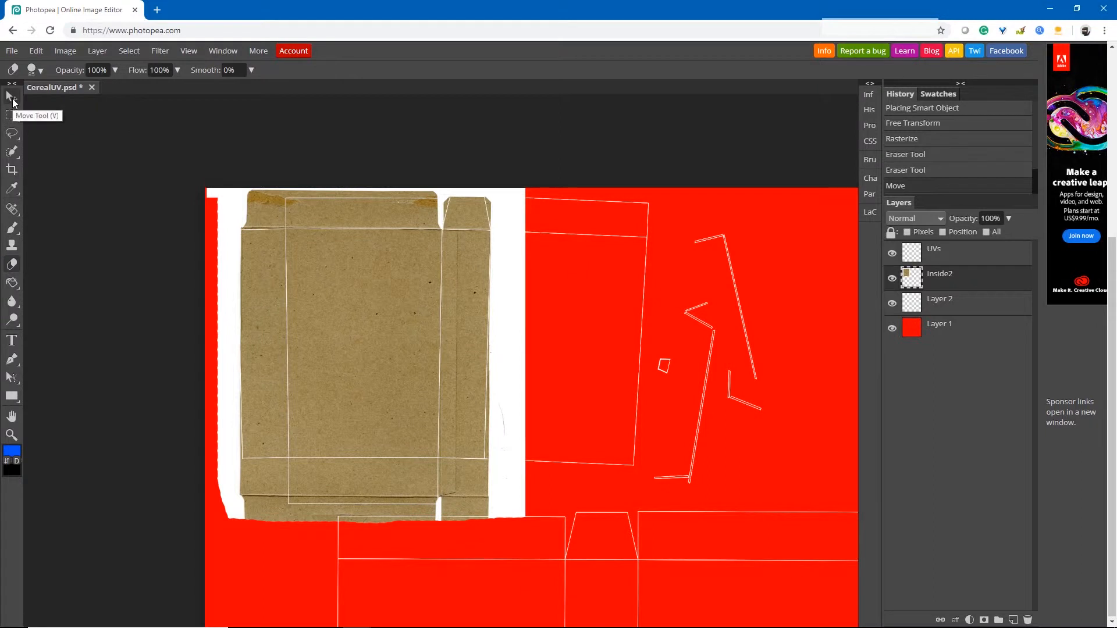
left_click(12, 96)
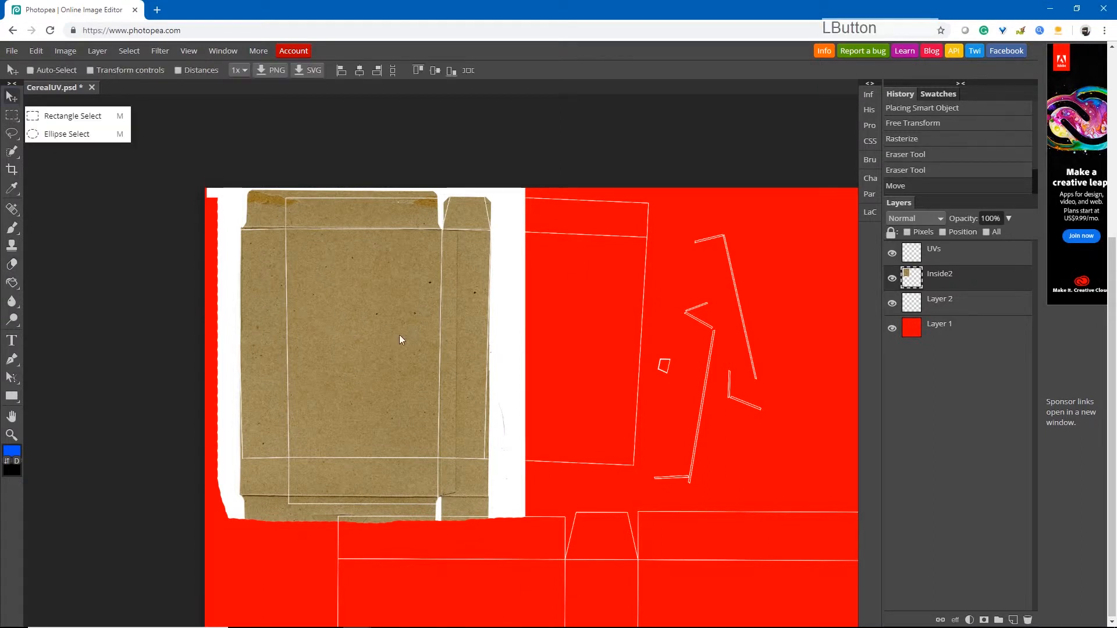
mouse_move(400, 334)
left_mouse_down()
mouse_move(449, 334)
mouse_move(389, 338)
left_mouse_up()
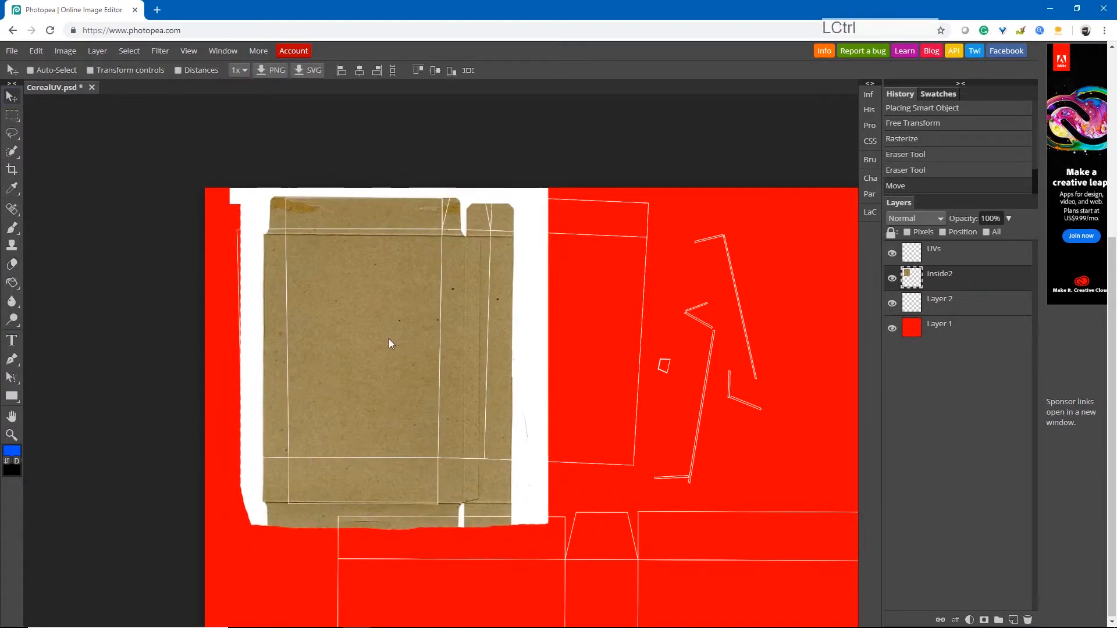
key("ctrl+z")
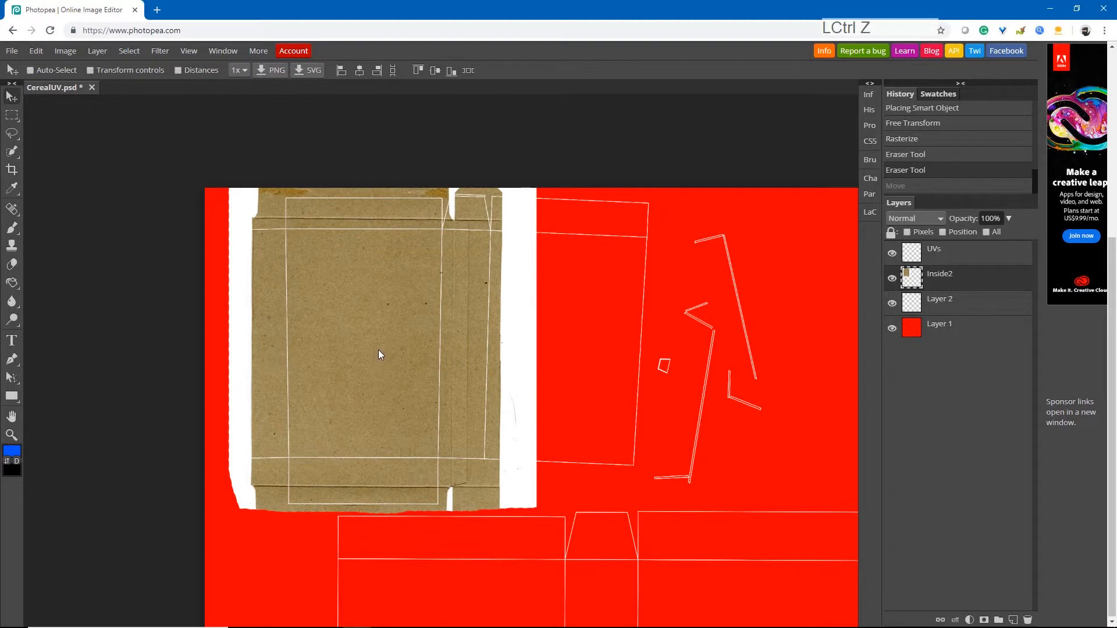
Place a duplicate of the Inside2 scan beside the original and erase the duplicate's white margin where the two overlap.
left_click_drag(377, 354, 606, 354, "alt")
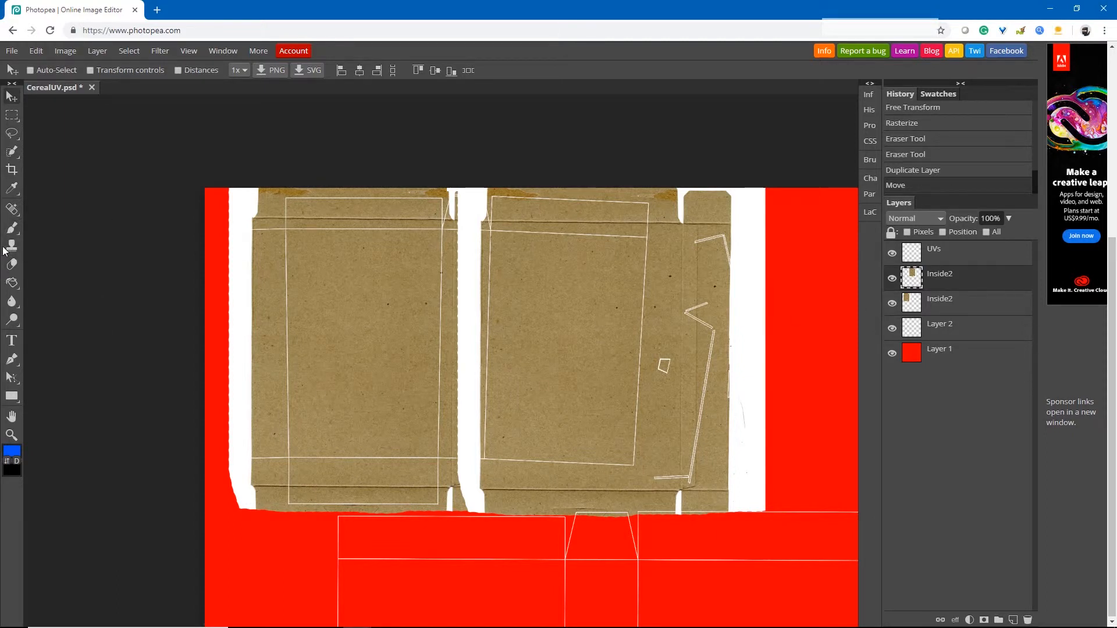
left_click(11, 264)
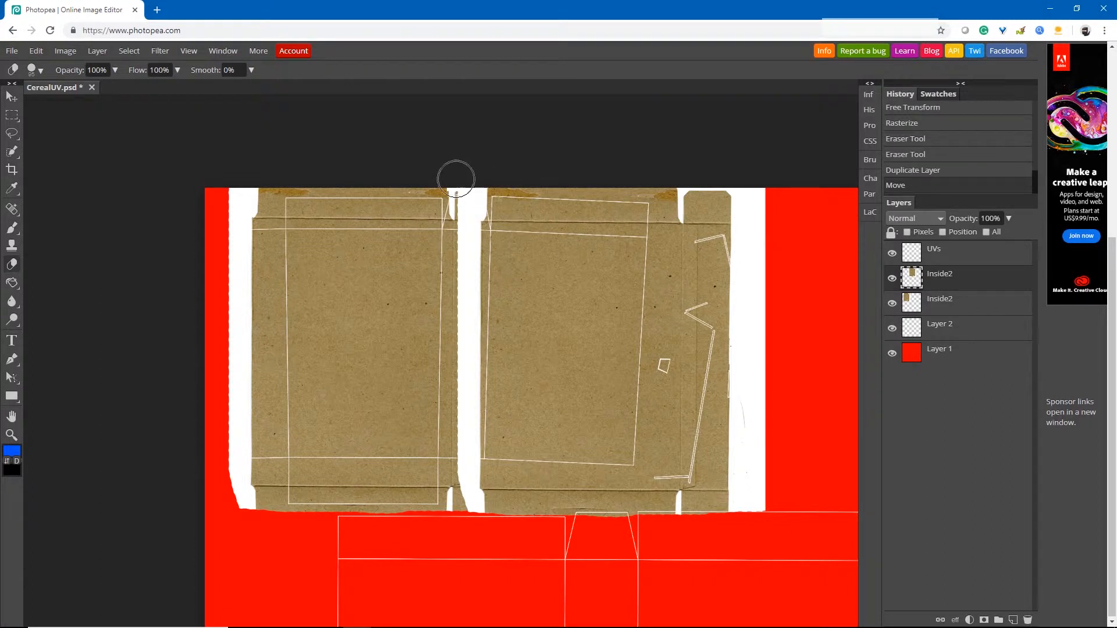
mouse_move(456, 179)
left_mouse_down()
mouse_move(476, 509)
mouse_move(462, 485)
mouse_move(456, 393)
mouse_move(473, 349)
mouse_move(463, 229)
mouse_move(478, 189)
mouse_move(474, 233)
left_mouse_up()
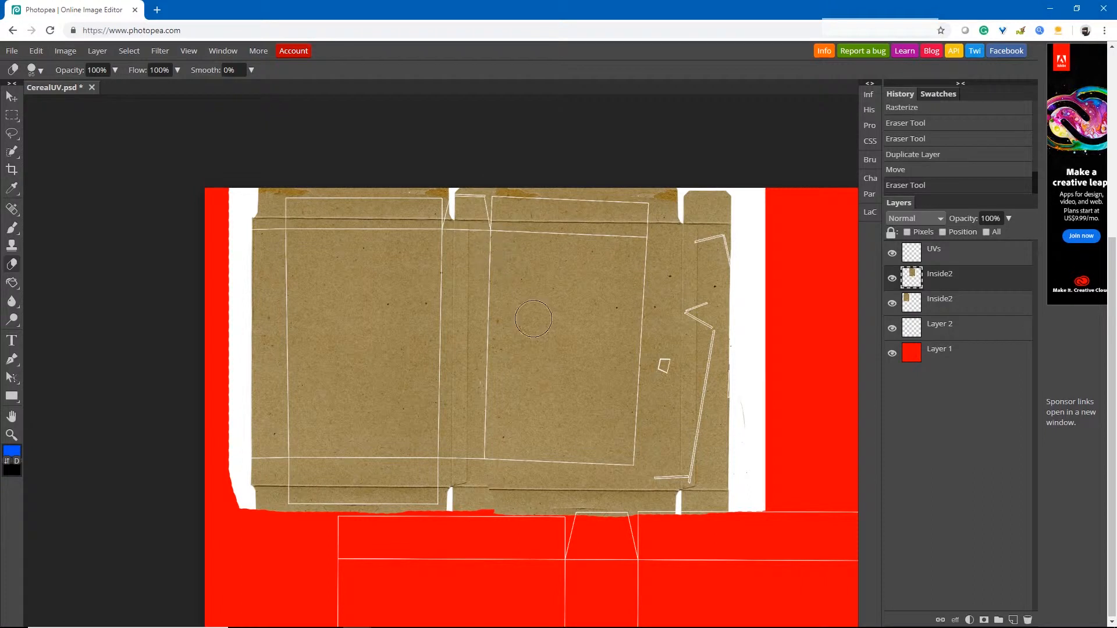
left_click(441, 370)
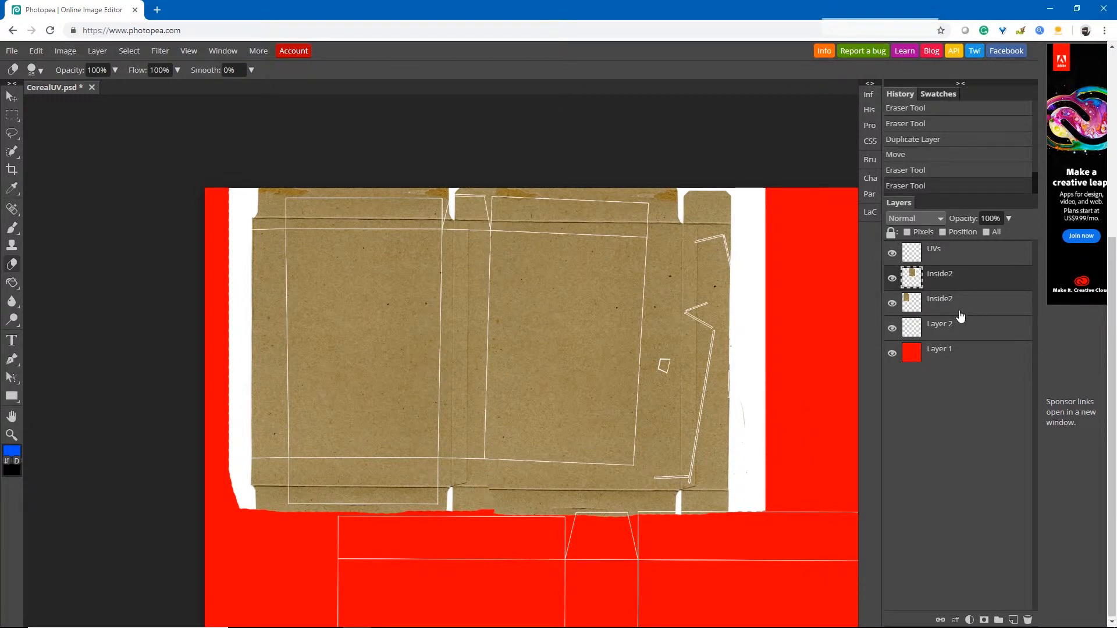
Merge the duplicated Inside2 layer down into the original Inside2 layer.
right_click(952, 282)
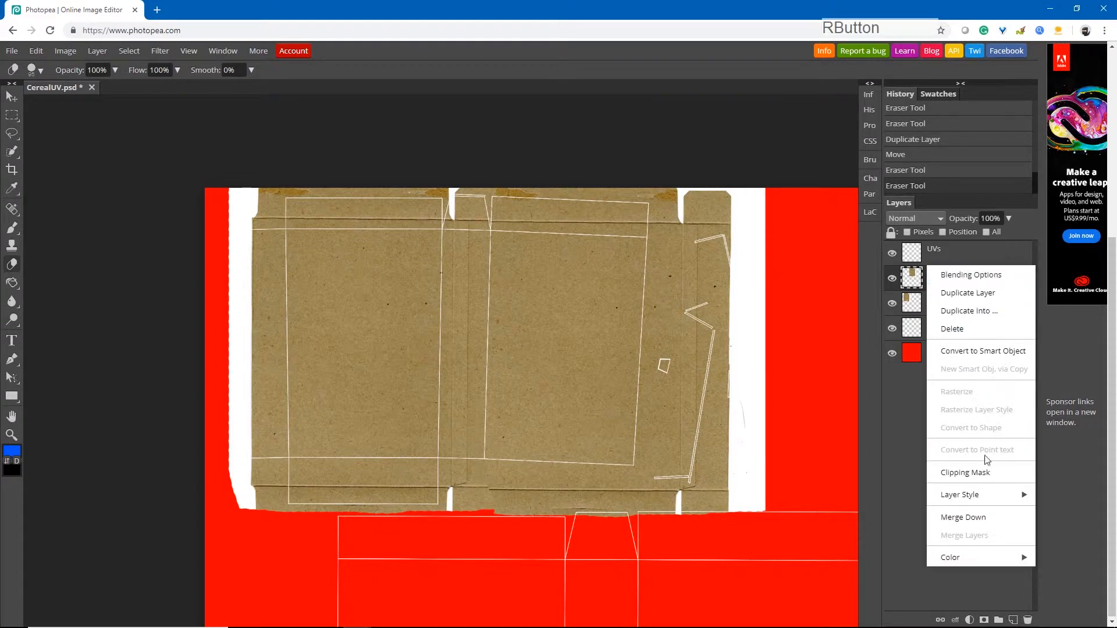
left_click(975, 517)
left_click(975, 517)
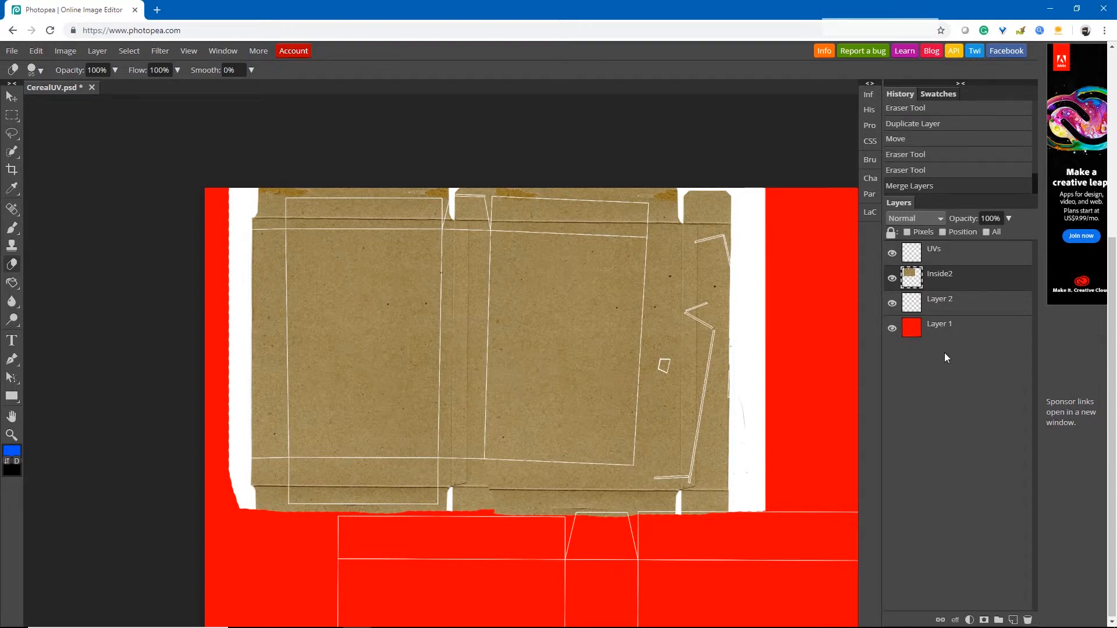
Set up the Clone tool with the soft 24 px brush at 0% hardness for the white notch between the upper flaps.
left_click(13, 247)
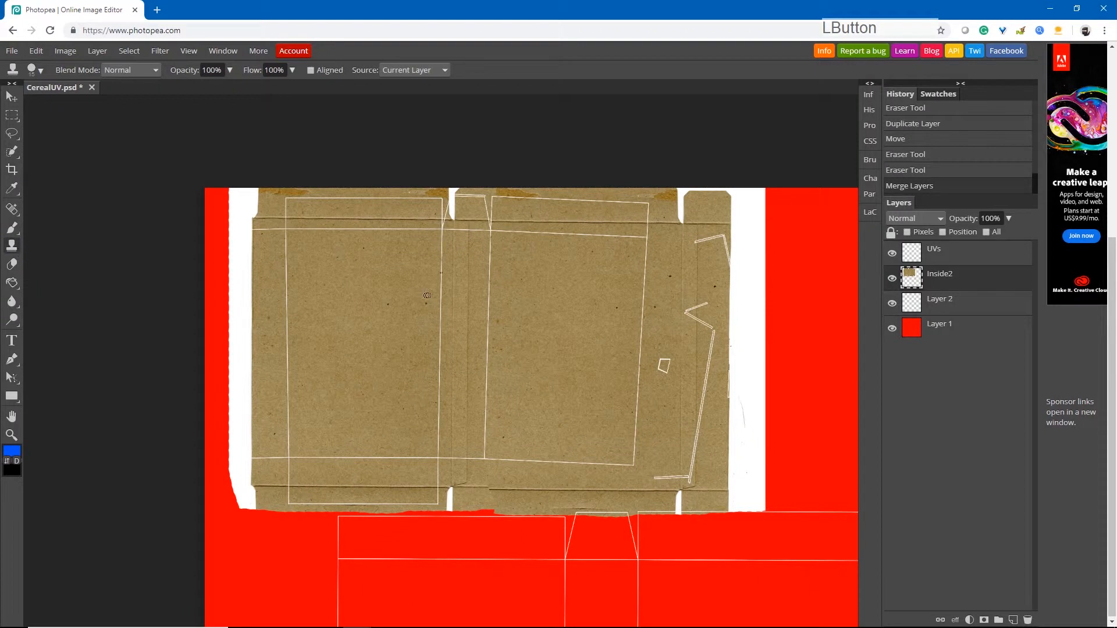
scroll(668, 345, "up", 3)
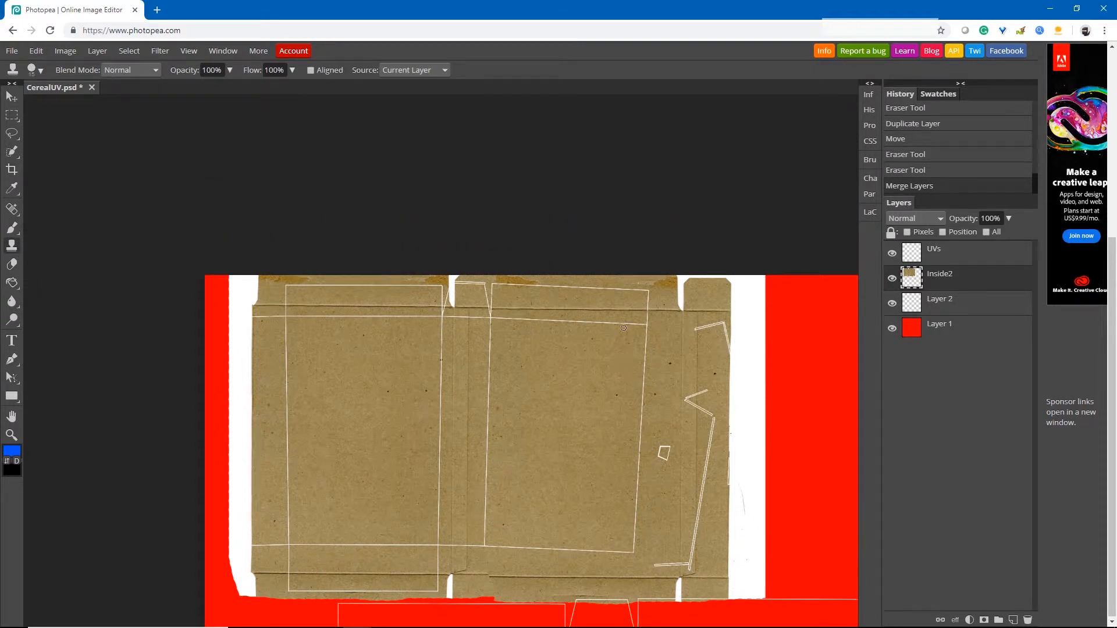
scroll(669, 345, "down", 2)
scroll(668, 353, "up", 5)
scroll(592, 348, "down", 3)
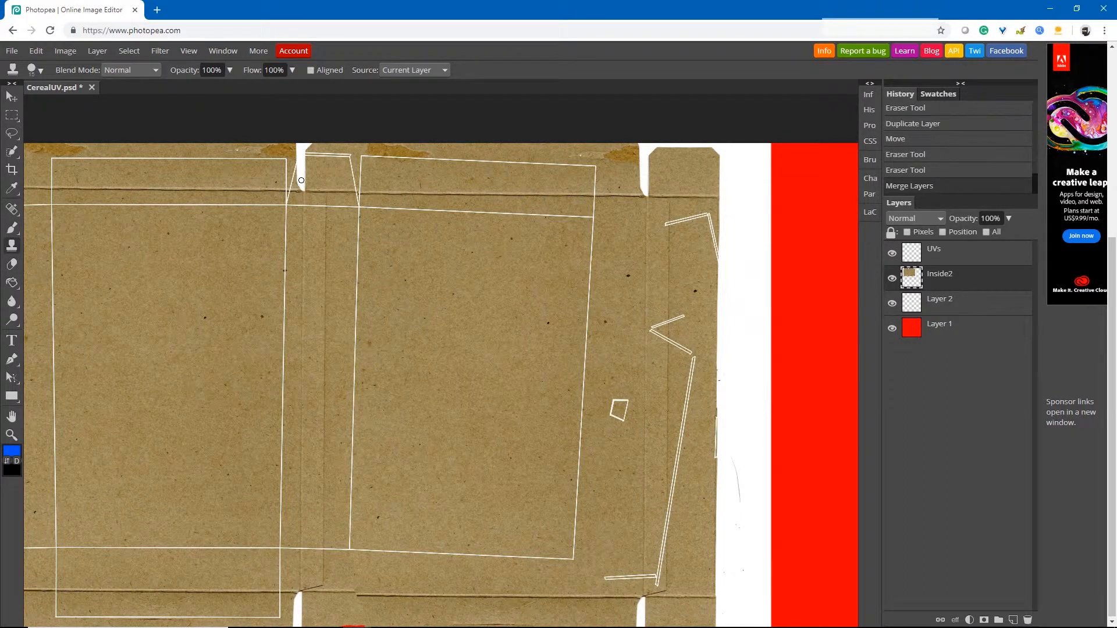
scroll(295, 189, "up", 4)
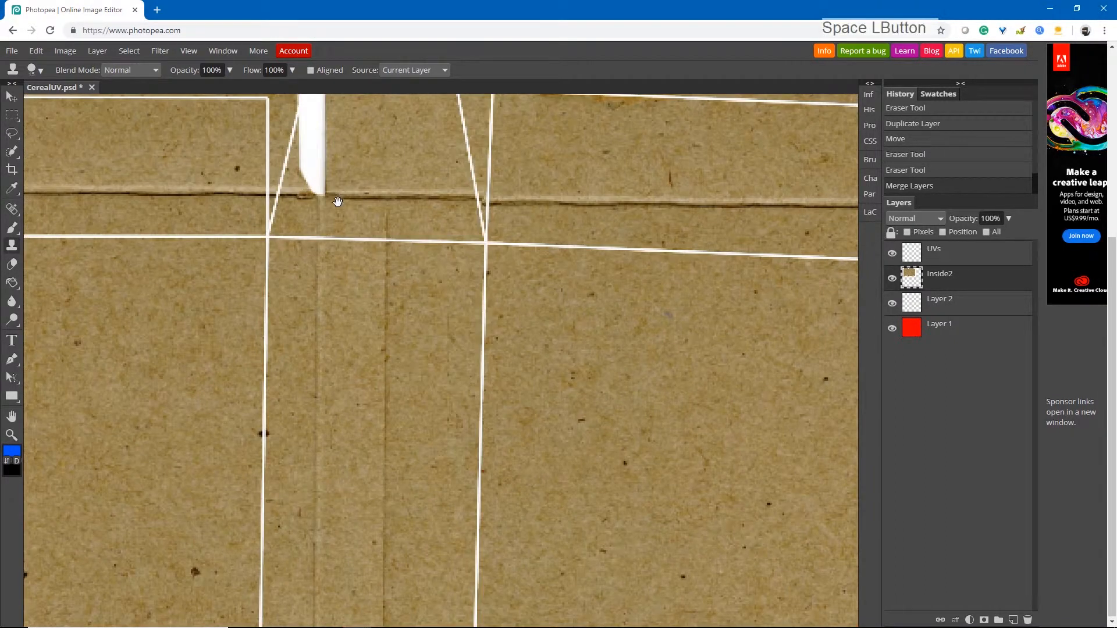
left_click_drag(304, 178, 340, 254)
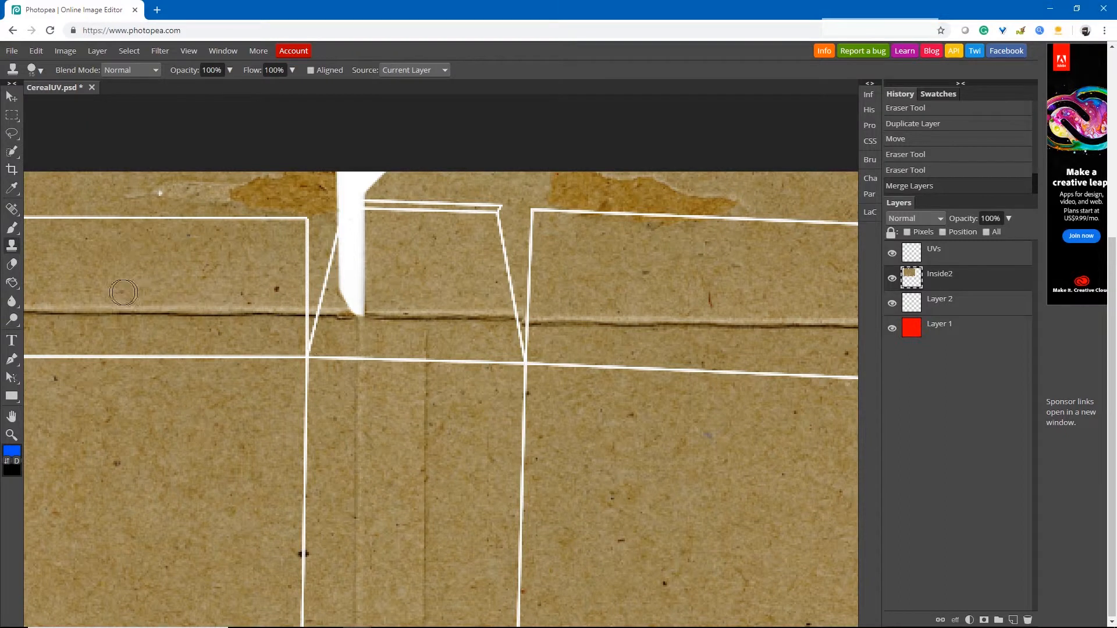
left_click(12, 249)
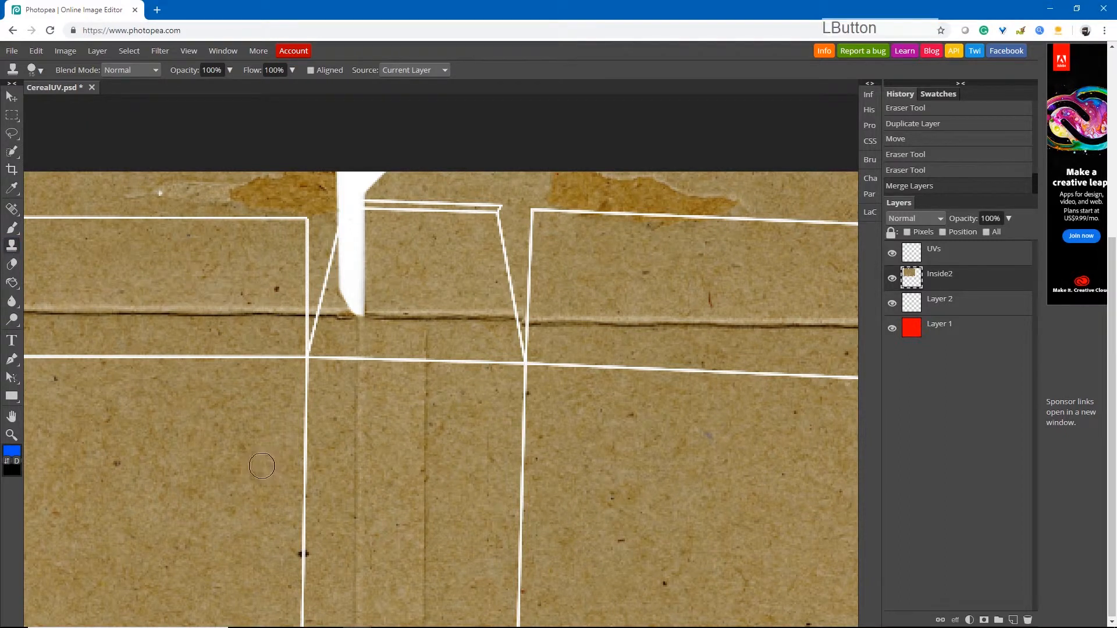
key("bracketright")
left_click(38, 71)
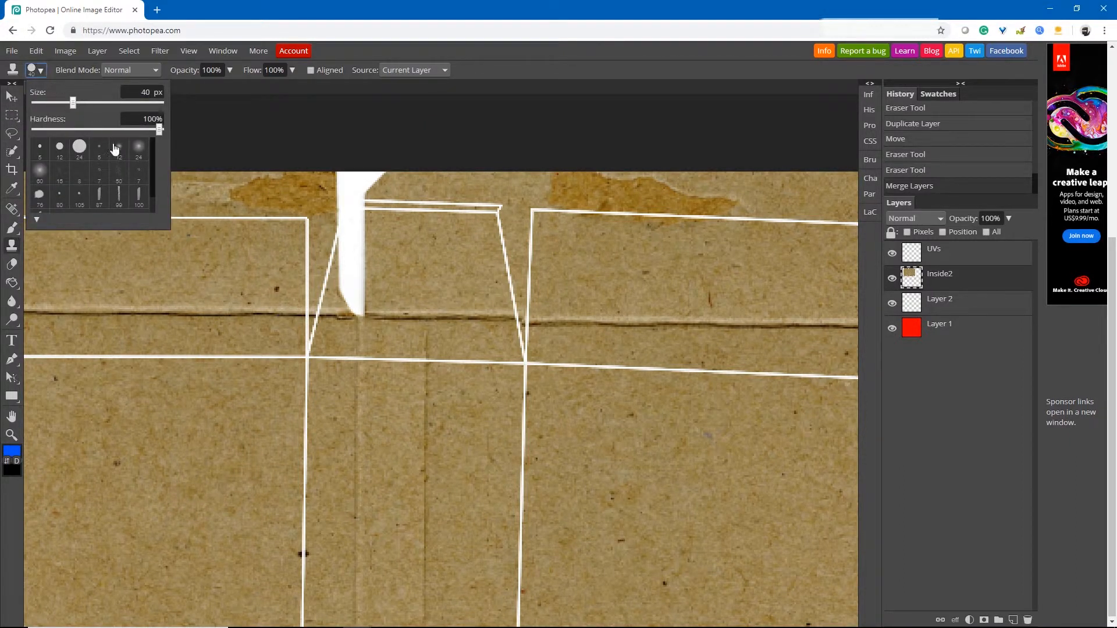
left_click(136, 149)
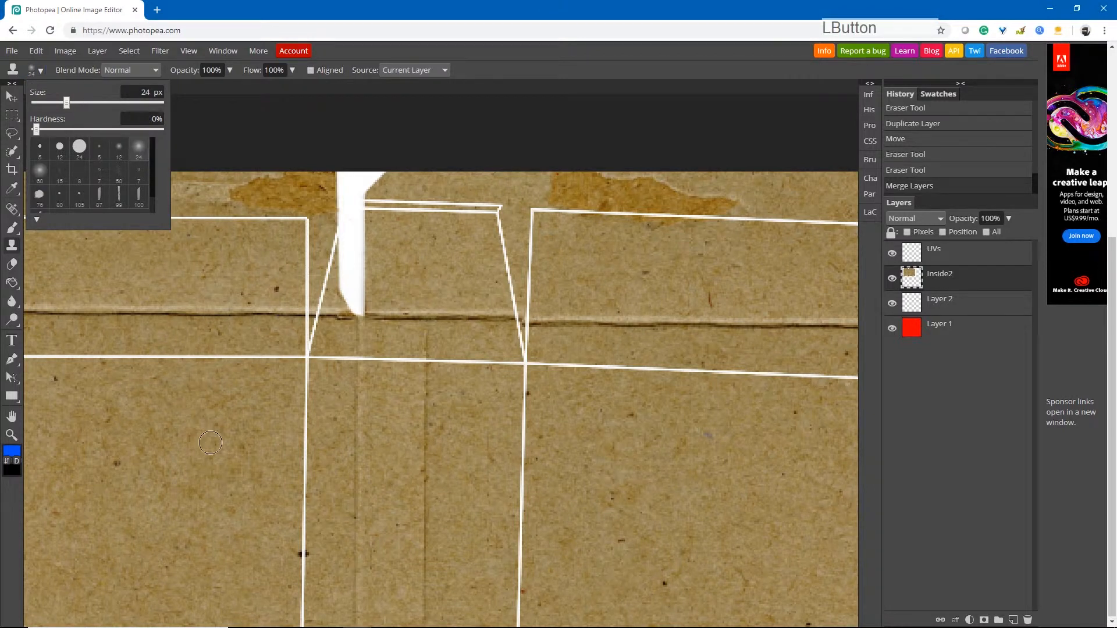
left_click(315, 8)
Sample clean cardboard and clone it over the white notch between the upper flaps up to the canvas edge.
key("alt")
left_click(203, 471, "alt")
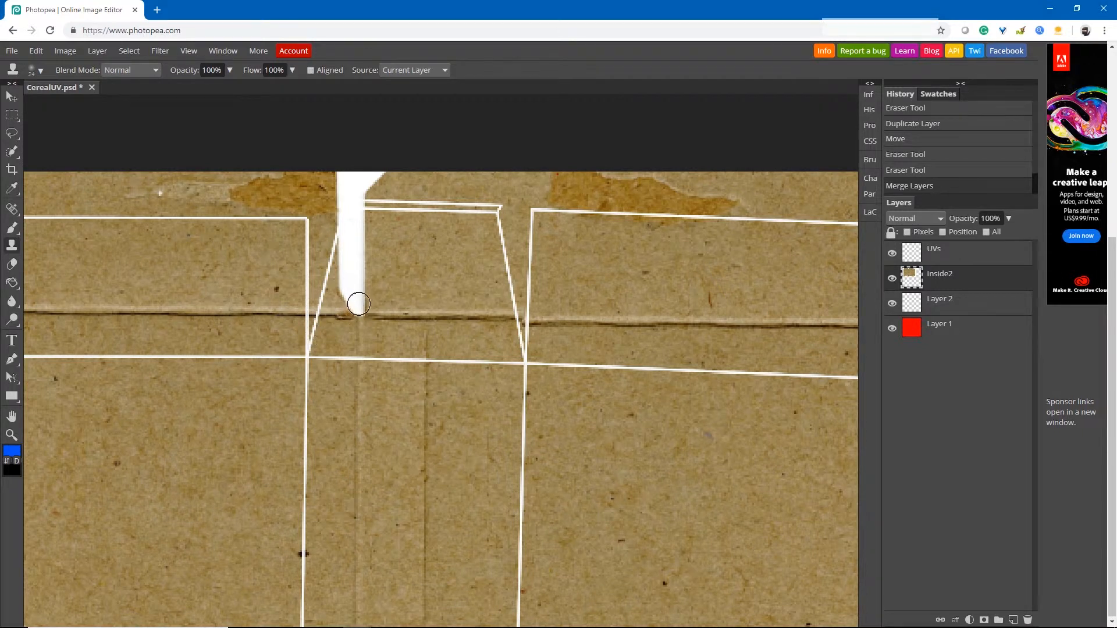
mouse_move(359, 315)
left_mouse_down()
mouse_move(334, 296)
mouse_move(350, 307)
mouse_move(343, 282)
mouse_move(330, 302)
mouse_move(362, 280)
mouse_move(341, 280)
mouse_move(358, 254)
mouse_move(343, 237)
mouse_move(362, 259)
mouse_move(338, 228)
mouse_move(371, 222)
mouse_move(340, 201)
left_mouse_up()
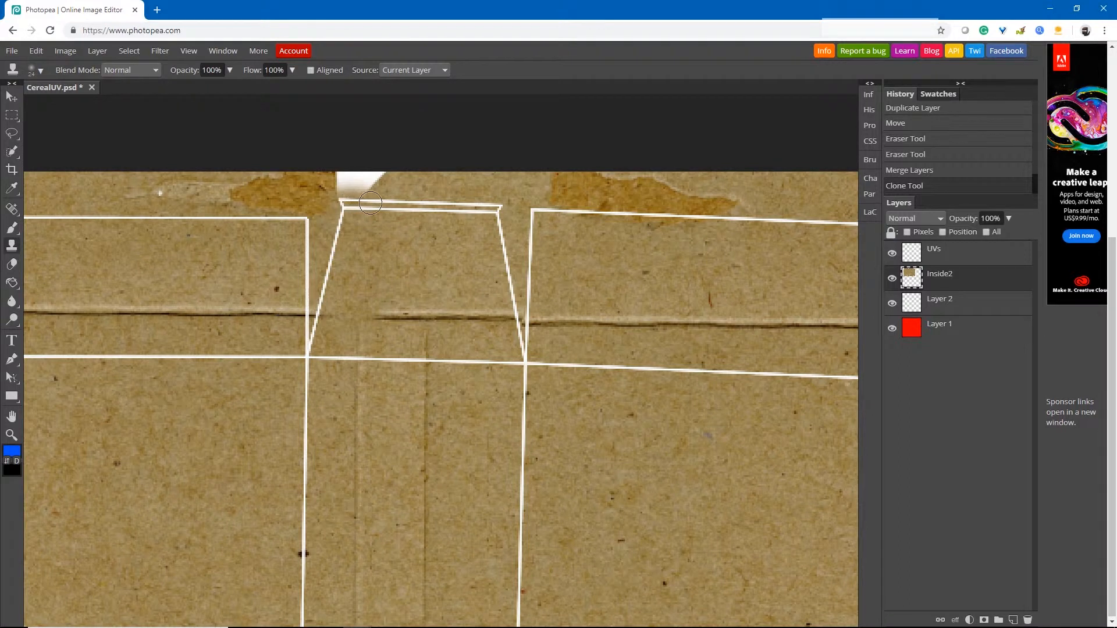
mouse_move(370, 203)
left_mouse_down()
mouse_move(333, 198)
mouse_move(382, 192)
mouse_move(332, 184)
left_mouse_up()
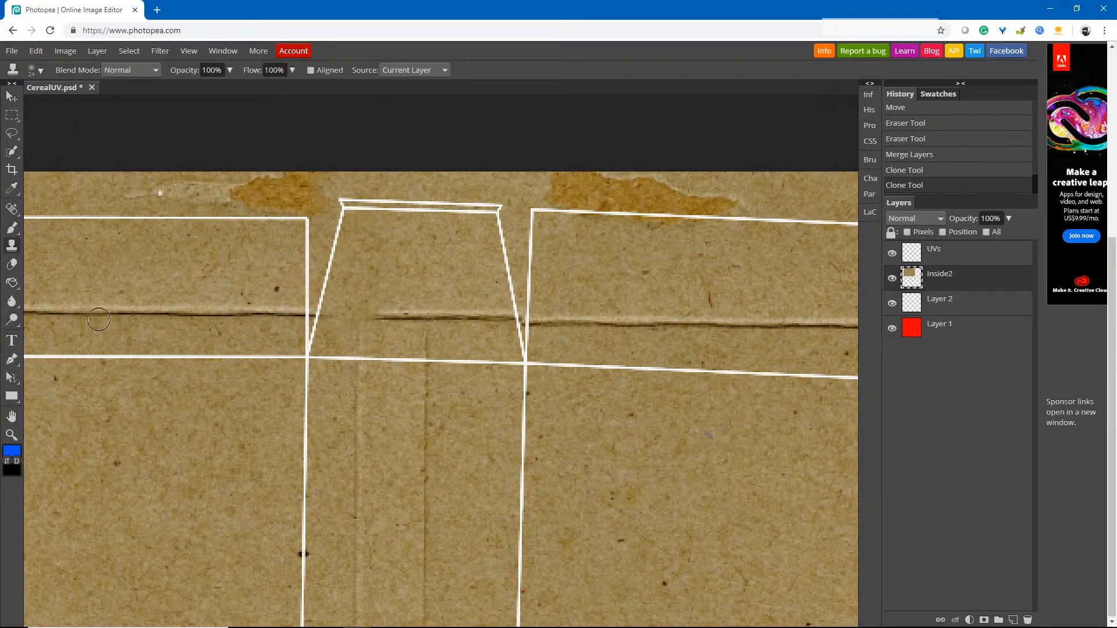
Clone clean cardboard over the horizontal crease running across the upper flaps of the Inside2 layer.
left_click(234, 413, "alt")
mouse_move(81, 315)
left_mouse_down()
mouse_move(526, 323)
mouse_move(466, 314)
mouse_move(61, 314)
left_mouse_up()
left_click_drag(61, 314, 785, 309)
scroll(571, 464, "down", 3)
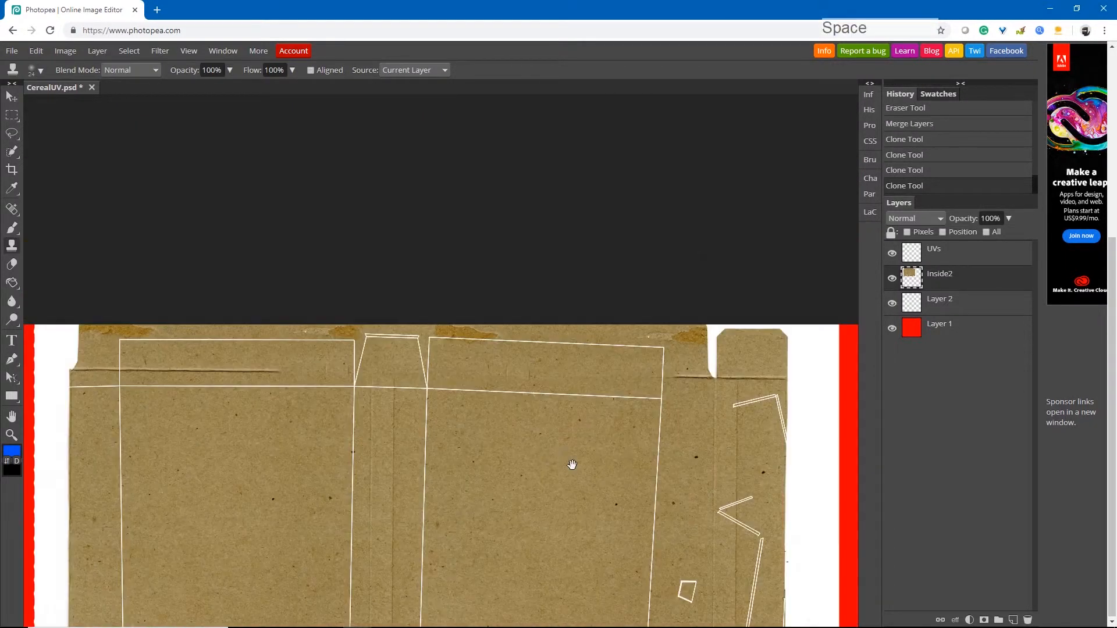
mouse_move(571, 463)
left_mouse_down()
mouse_move(436, 365)
mouse_move(359, 394)
left_mouse_up()
scroll(420, 309, "up", 2)
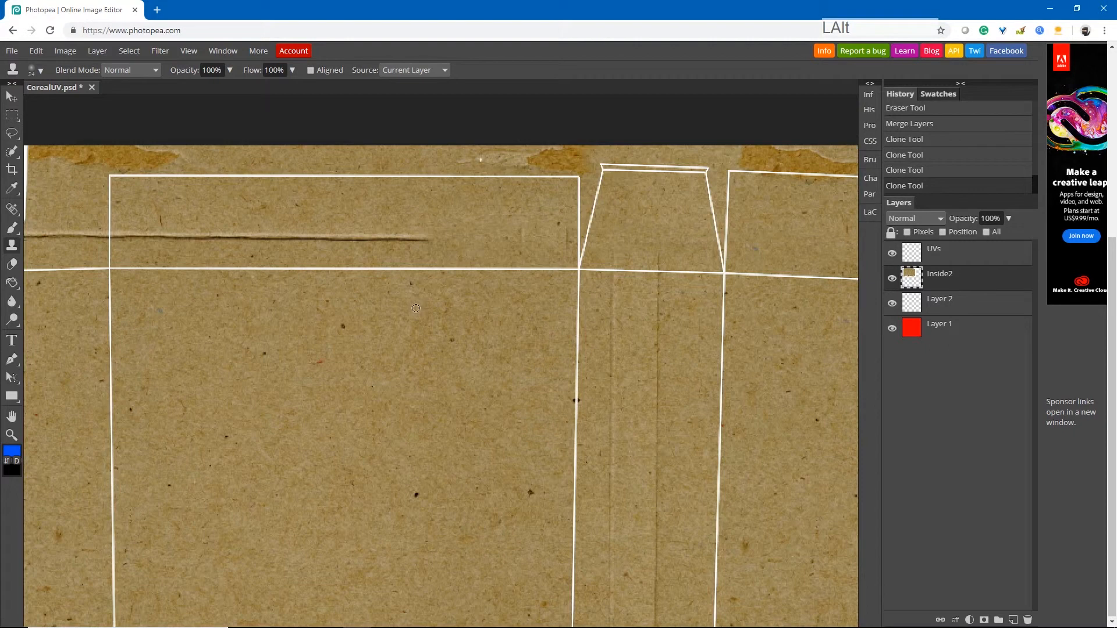
left_click_drag(426, 237, 26, 240)
mouse_move(357, 430)
left_mouse_down()
mouse_move(347, 387)
mouse_move(195, 160)
left_mouse_up()
scroll(363, 434, "down", 2)
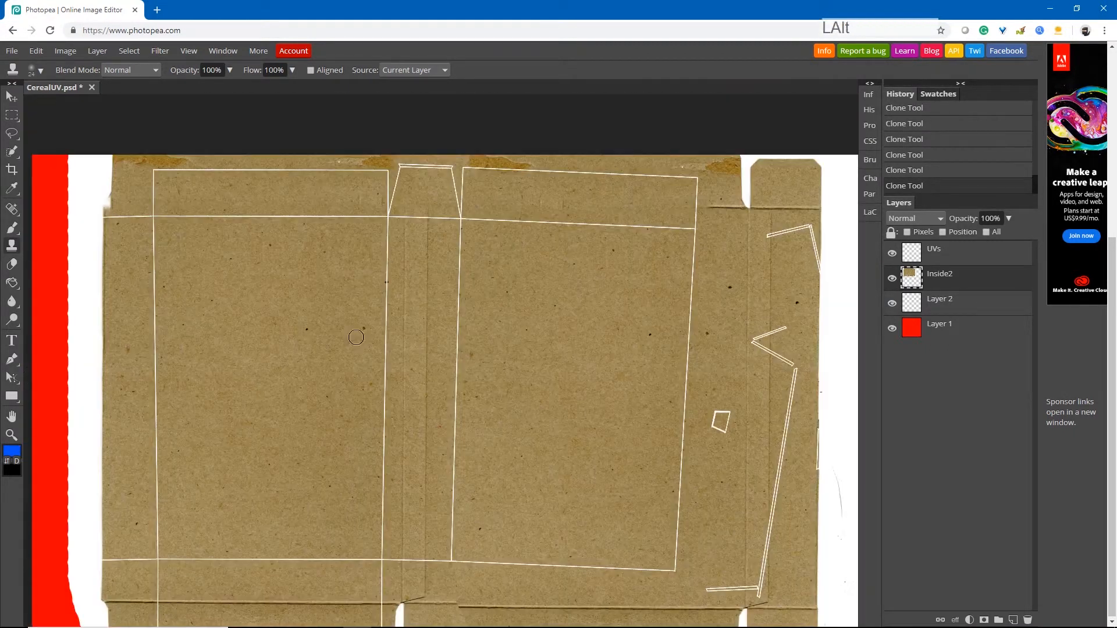
Clone clean cardboard over the vertical creases in the narrow side panel and the horizontal crease below the left panel.
mouse_move(423, 215)
left_mouse_down()
mouse_move(429, 454)
mouse_move(418, 590)
mouse_move(395, 488)
mouse_move(403, 337)
left_mouse_up()
left_click_drag(536, 467, 544, 293)
left_click(343, 363, "alt")
left_click_drag(415, 431, 110, 429)
Sample clean cardboard and clone it outward along the Inside2 scan's left edge to cover the white margin.
left_click(304, 332, "alt")
left_click(225, 346, "alt")
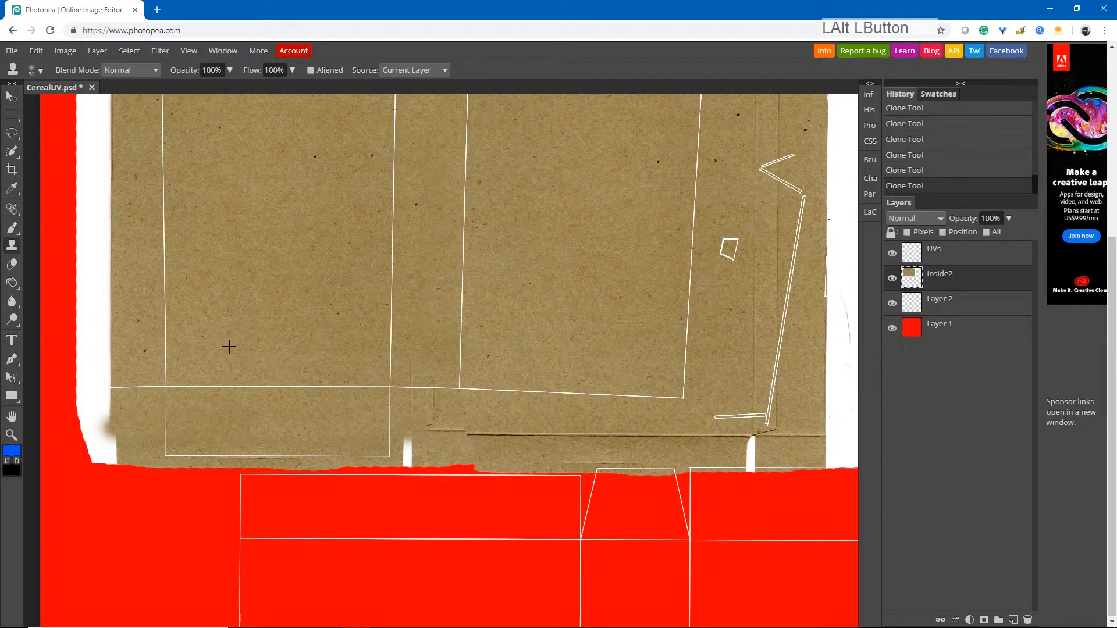
mouse_move(111, 390)
left_mouse_down()
mouse_move(102, 247)
mouse_move(137, 394)
mouse_move(133, 209)
mouse_move(151, 170)
mouse_move(134, 141)
mouse_move(116, 248)
left_mouse_up()
Clone clean cardboard over the fold lines and white margin around the stray UV pieces at the Inside2 scan's right edge.
mouse_move(608, 436)
left_mouse_down()
mouse_move(324, 334)
mouse_move(322, 311)
left_mouse_up()
mouse_move(402, 370)
left_mouse_down()
mouse_move(399, 347)
mouse_move(333, 380)
left_mouse_up()
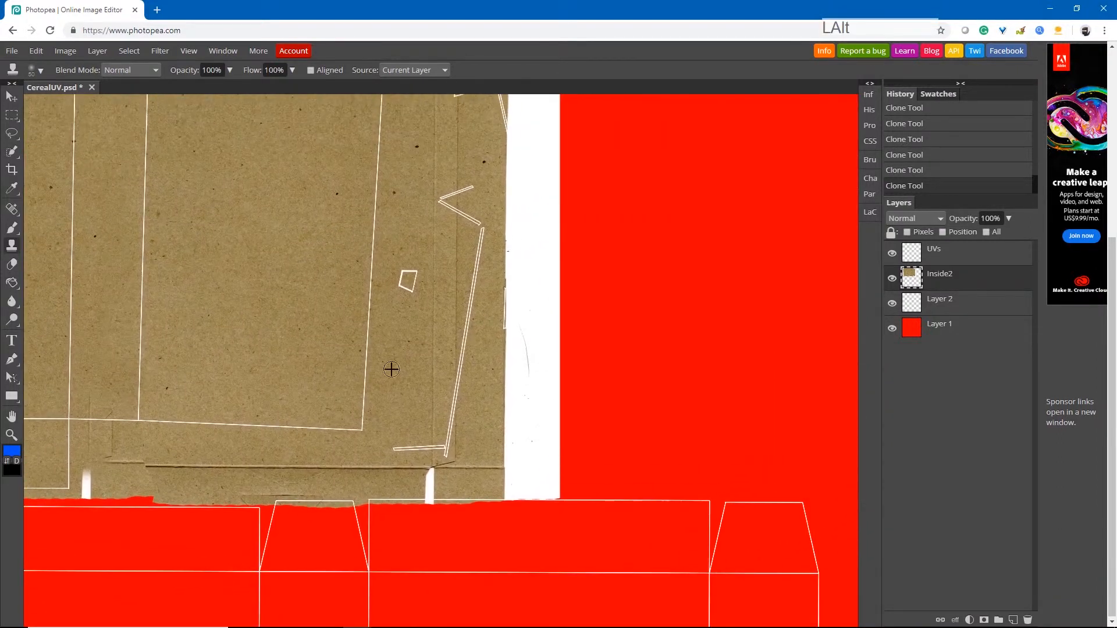
left_click(334, 368, "alt")
mouse_move(442, 455)
left_mouse_down()
mouse_move(472, 445)
mouse_move(464, 353)
left_mouse_up()
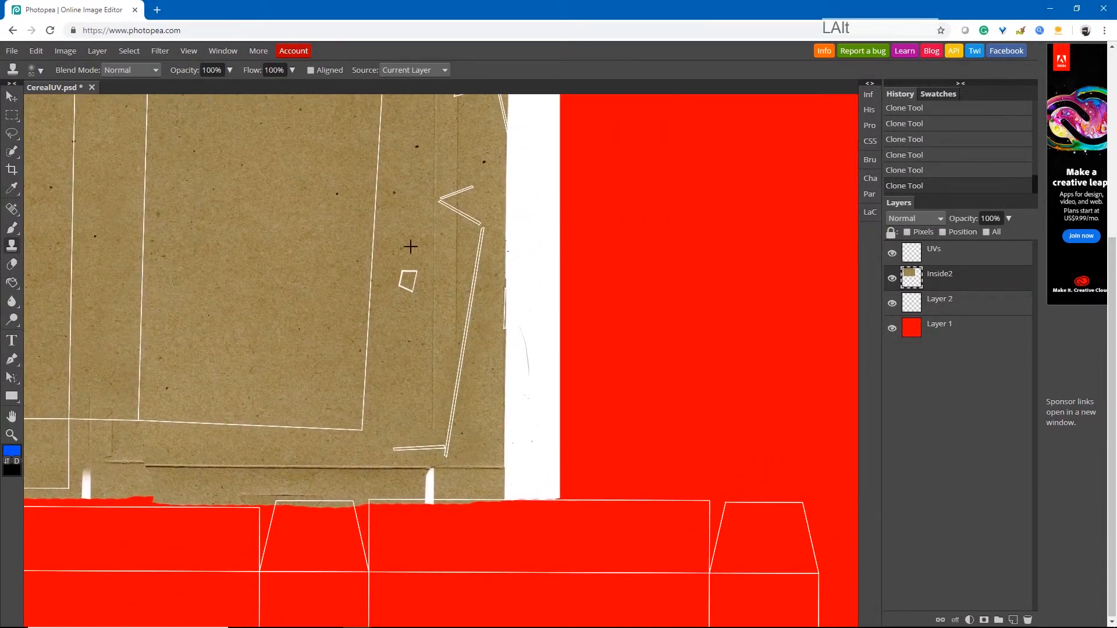
left_click(439, 197, "alt")
mouse_move(435, 122)
left_mouse_down()
mouse_move(400, 259)
mouse_move(491, 337)
mouse_move(490, 422)
mouse_move(473, 428)
mouse_move(526, 538)
mouse_move(483, 582)
left_mouse_up()
left_click(376, 259, "alt")
Check the Inside2 coverage by toggling its visibility, and clone more cardboard along the scan's right edge.
scroll(486, 514, "down", 2)
left_click(892, 278)
left_click(892, 278)
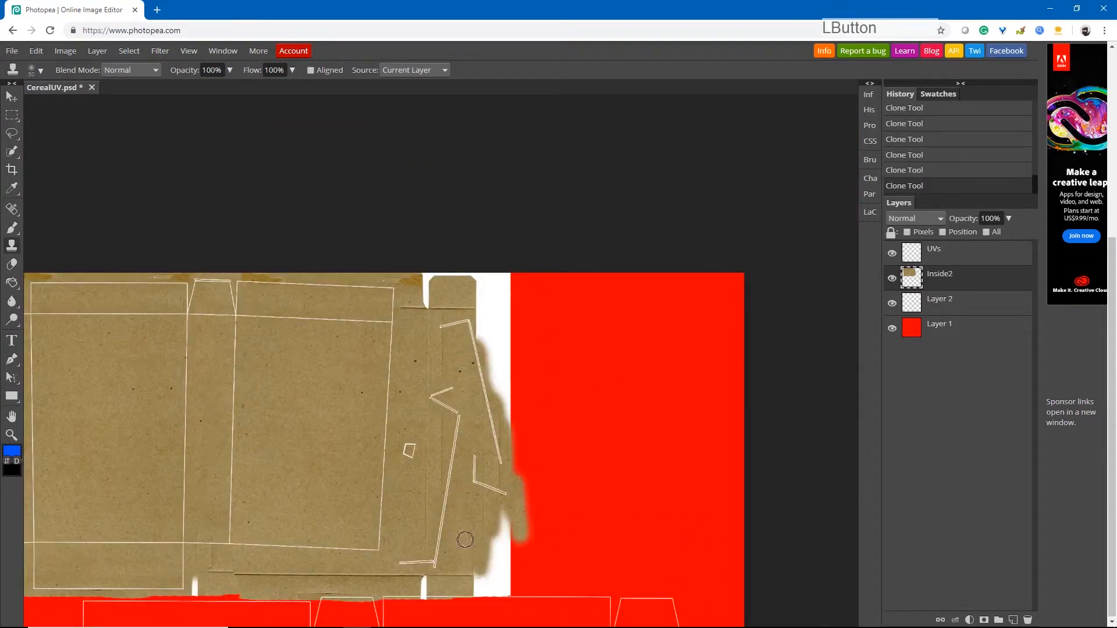
left_click(482, 356, "alt")
left_click_drag(483, 354, 491, 401)
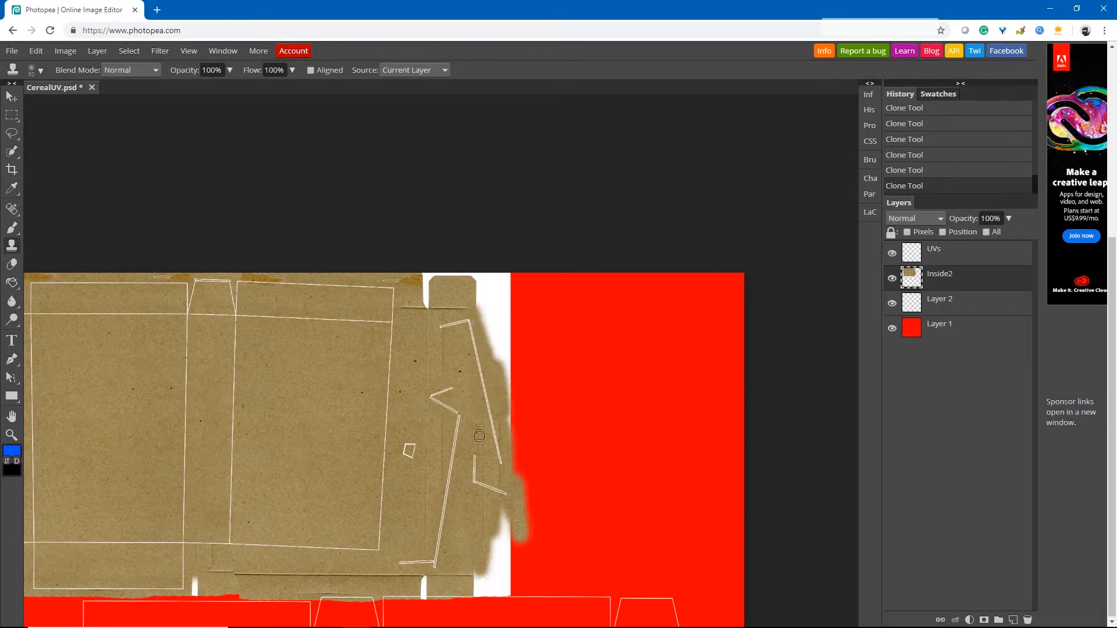
Erase the lower edge of the Inside2 layer where it overlaps the lower UV flaps.
key("space")
left_click_drag(291, 420, 404, 243)
left_click(13, 265)
mouse_move(323, 438)
left_mouse_down()
mouse_move(650, 431)
mouse_move(323, 437)
left_mouse_up()
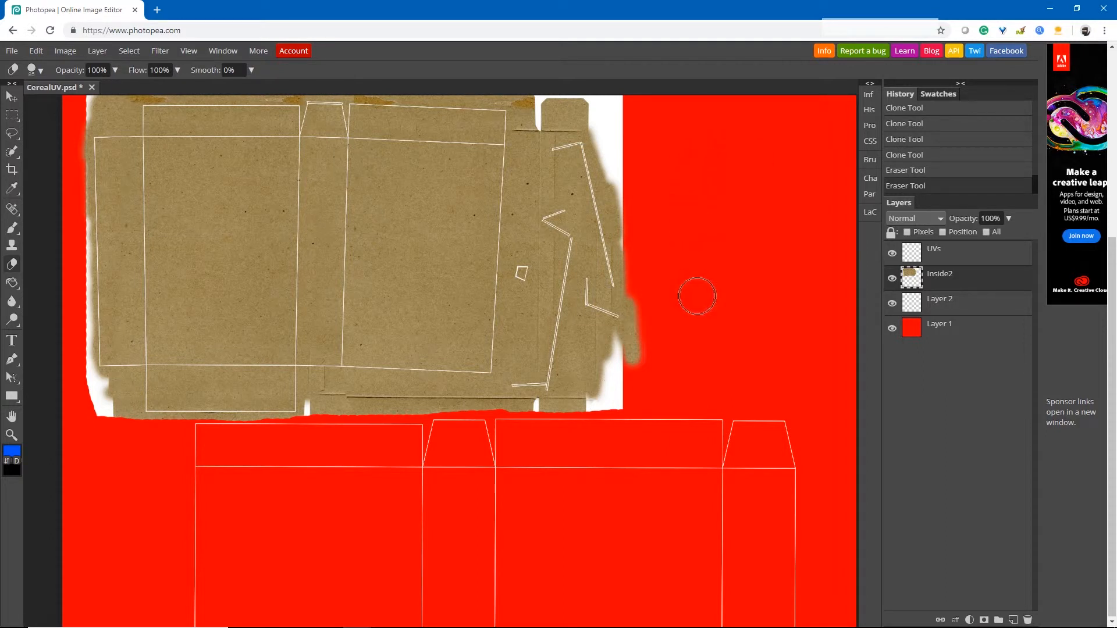
Start saving the document as a PSD and choose the Breakfast > sourceimages > TextureWork folder.
left_click(12, 52)
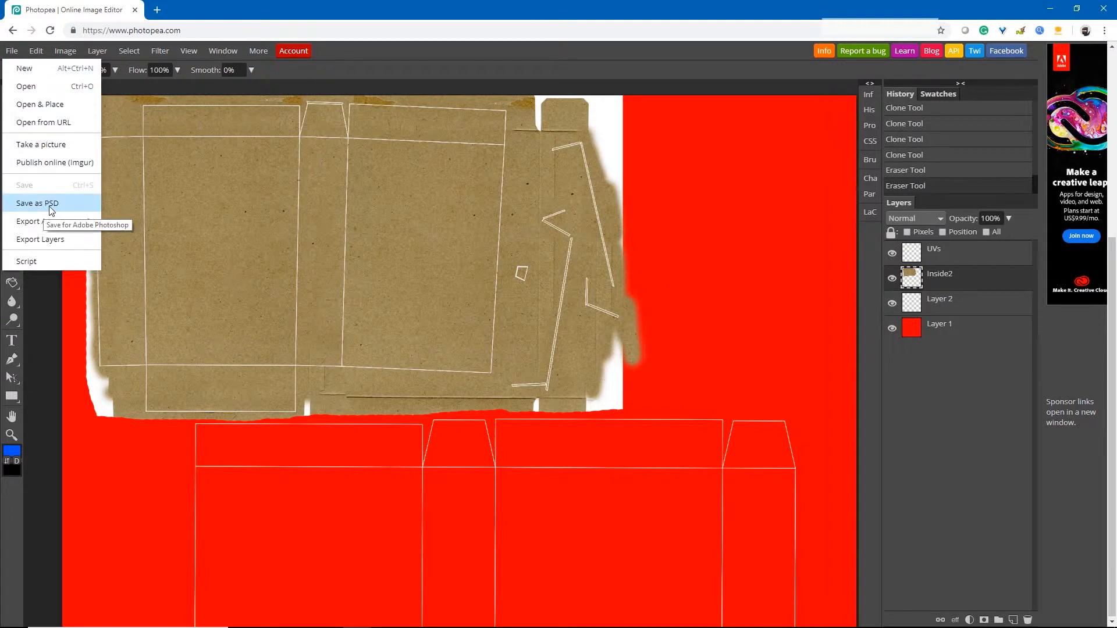
left_click(51, 210)
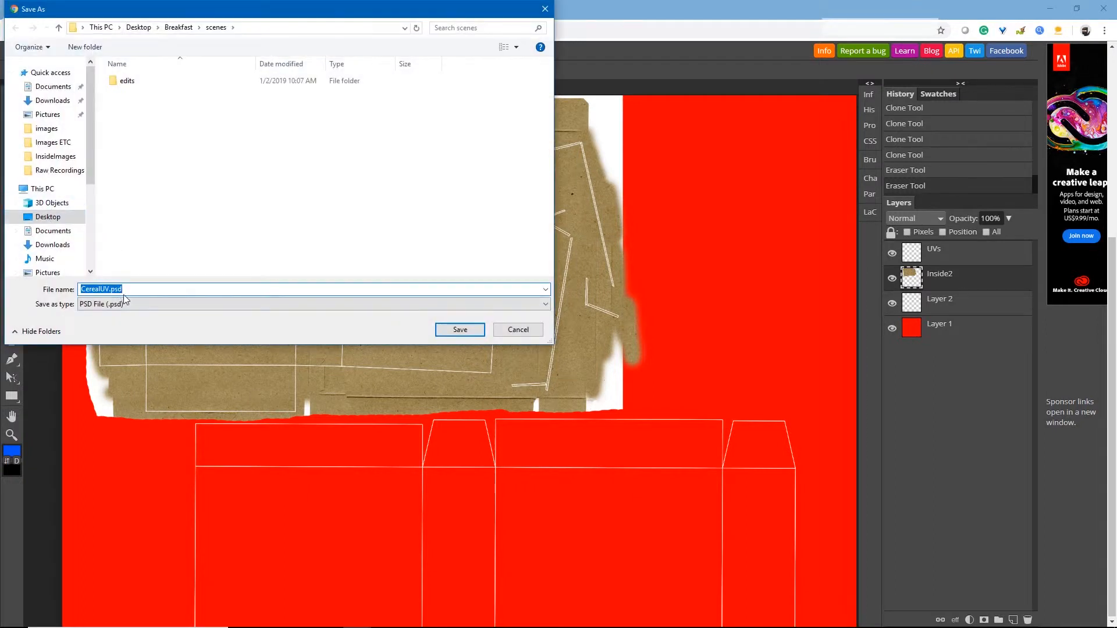
left_click(178, 28)
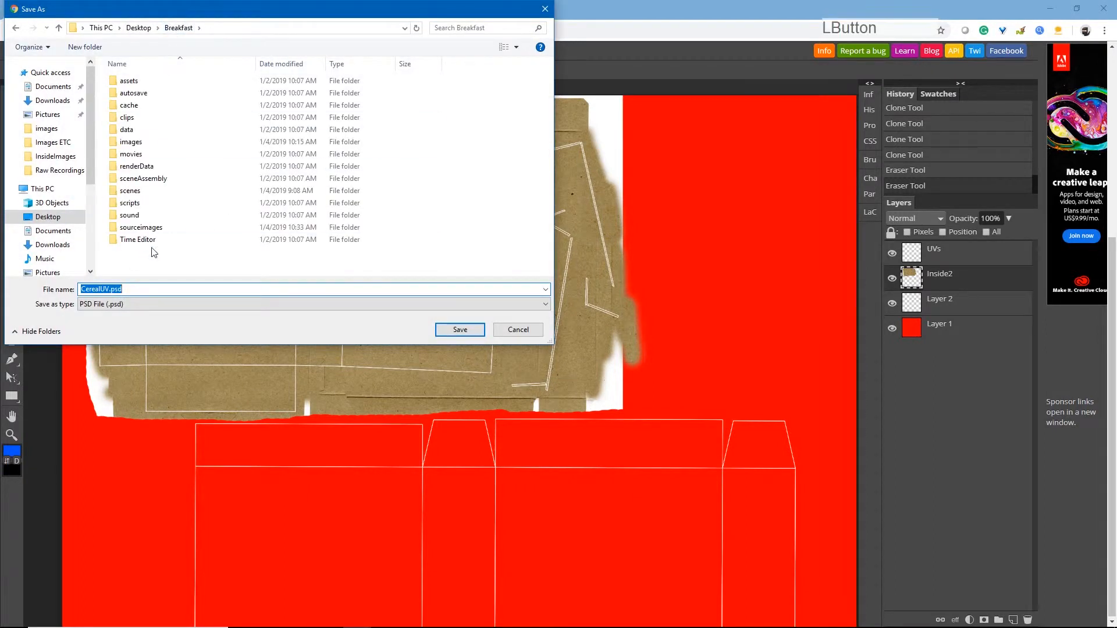
left_click(146, 230)
double_click(147, 232)
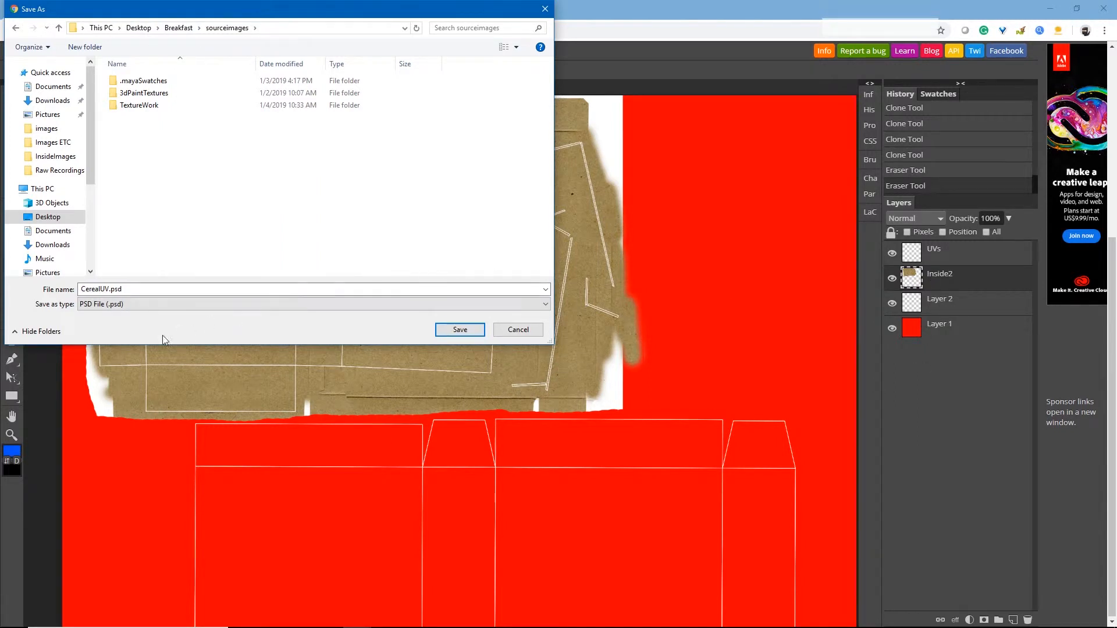
double_click(154, 108)
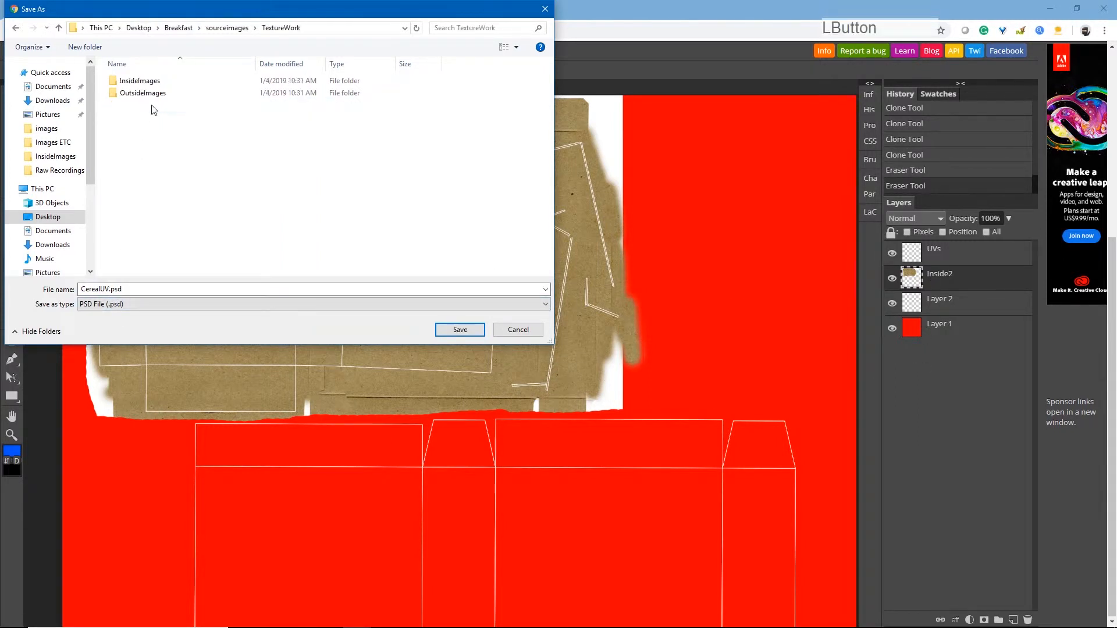
Name the file CerealTexture.psd and save it.
left_click(107, 288)
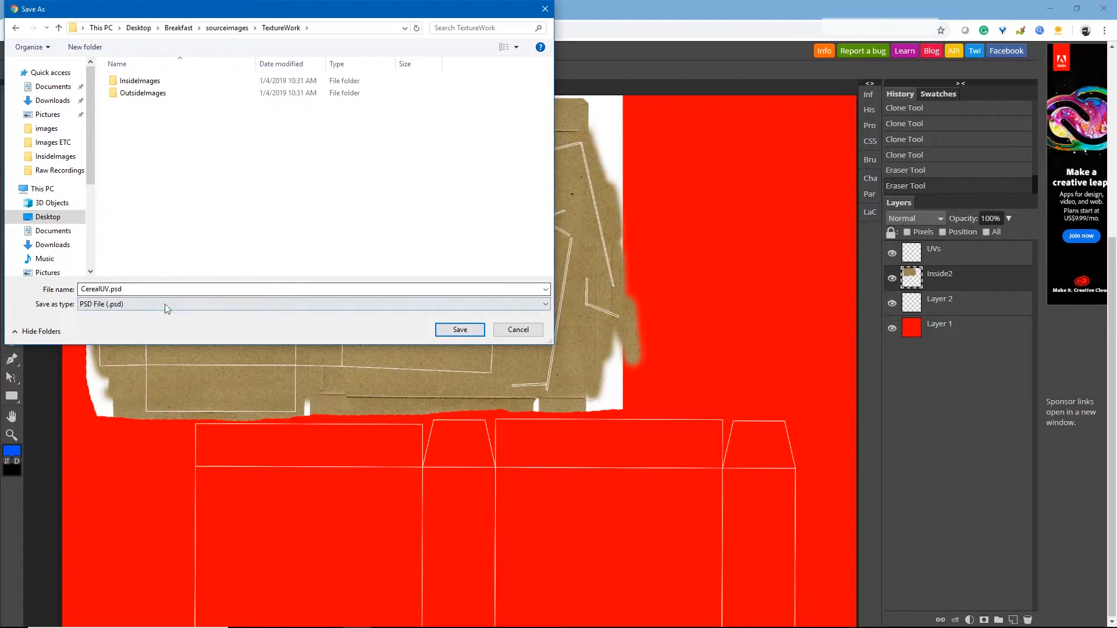
double_click(108, 289)
type("tEX")
type("TURE")
key("Caps_Lock")
key("BackSpace")
key("BackSpace")
key("BackSpace")
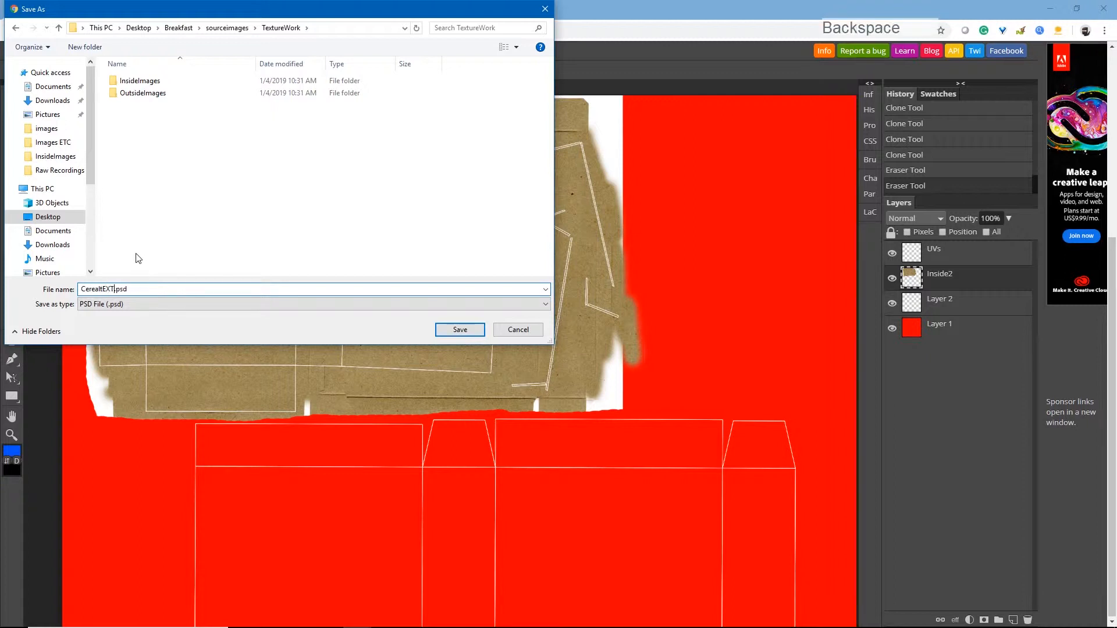
type("Texture")
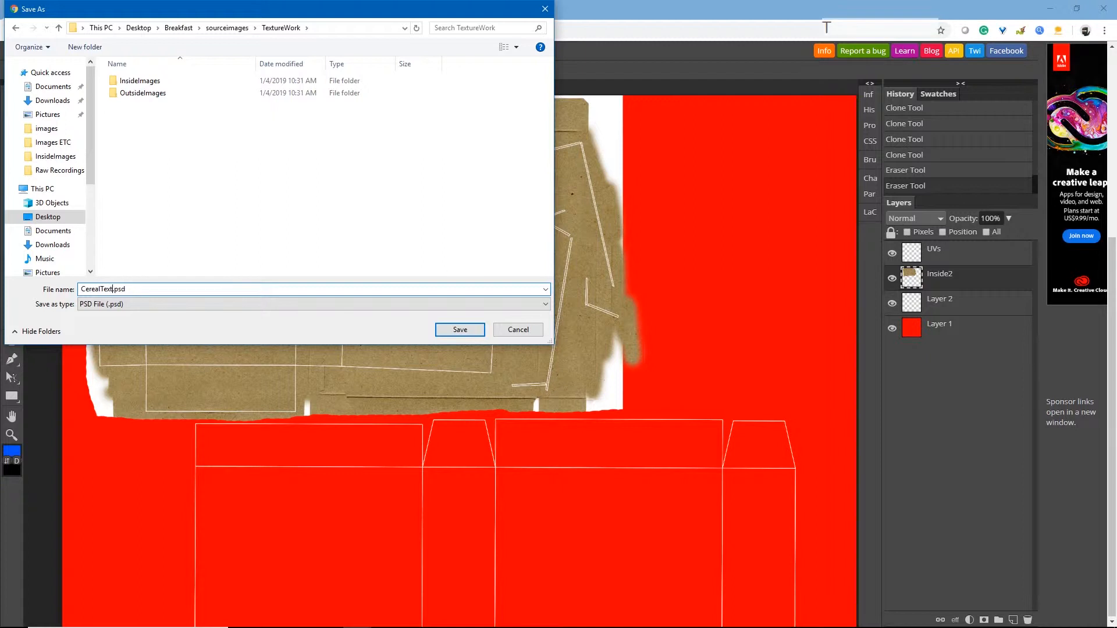
left_click(475, 334)
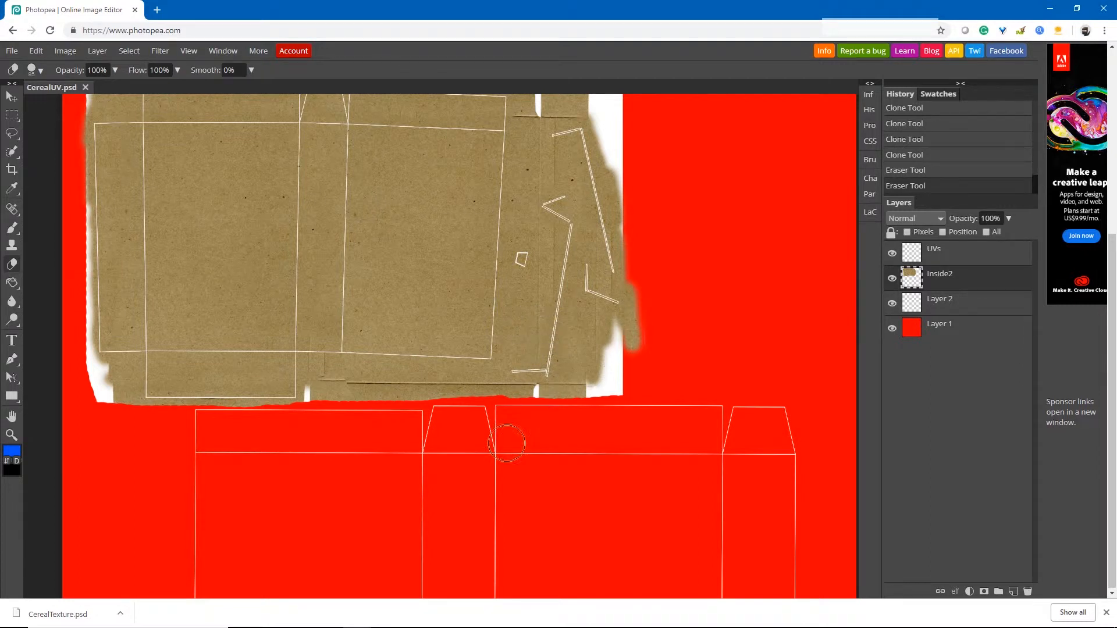
Place the CC1.jpg scan from the TextureWork > OutsideImages folder into the document.
key("space")
mouse_move(476, 453)
left_mouse_down()
mouse_move(436, 250)
mouse_move(466, 155)
mouse_move(464, 190)
mouse_move(451, 197)
left_mouse_up()
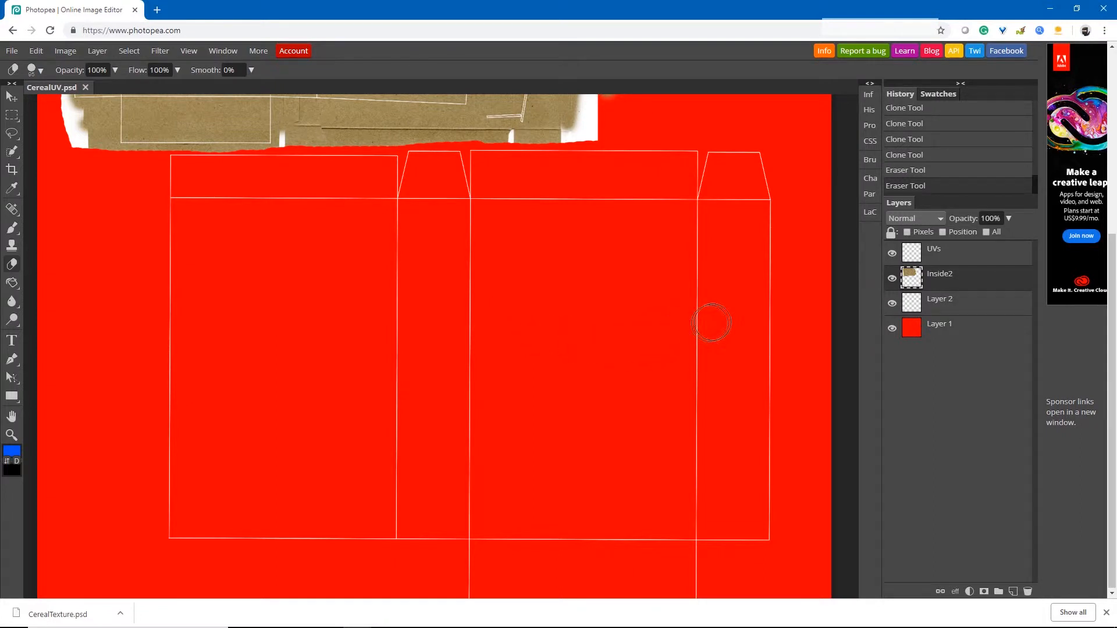
left_click(12, 53)
left_click(38, 109)
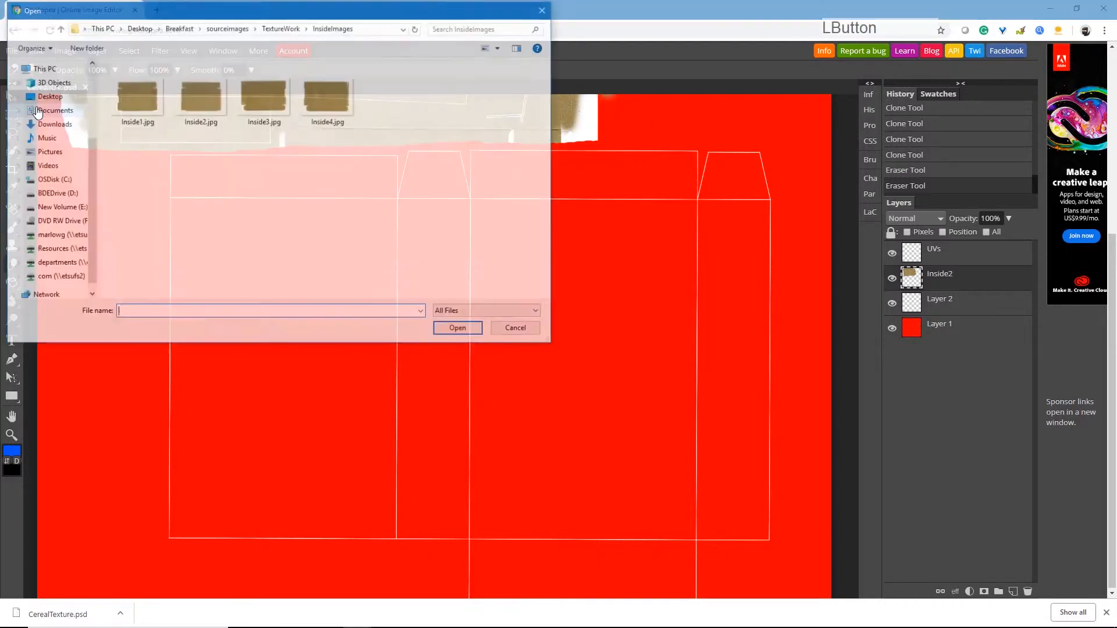
left_click(281, 33)
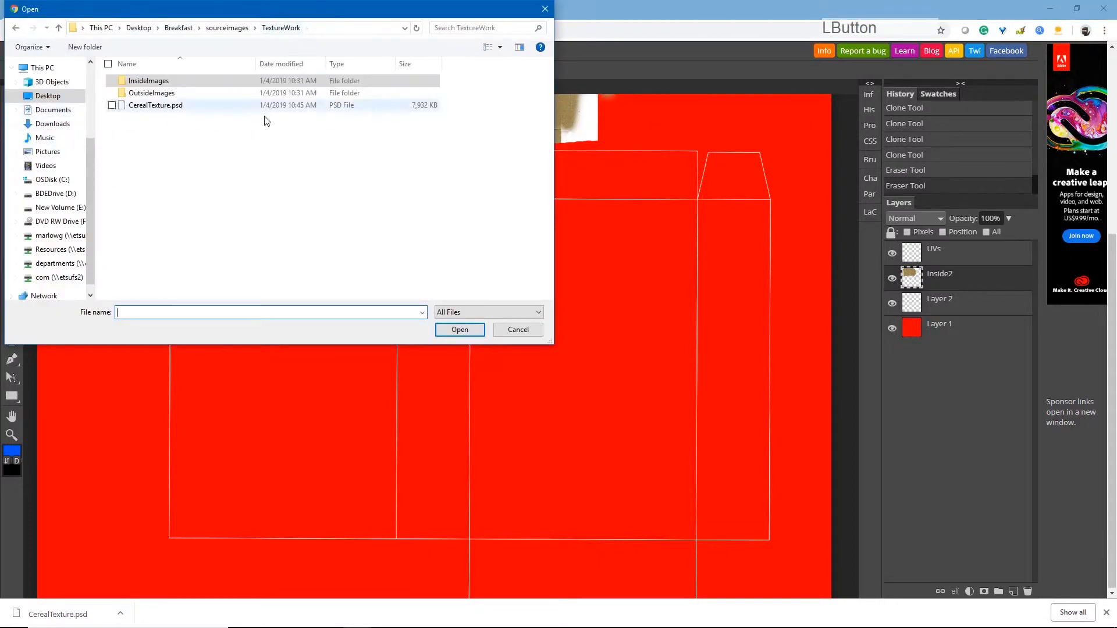
double_click(154, 93)
left_click(164, 120)
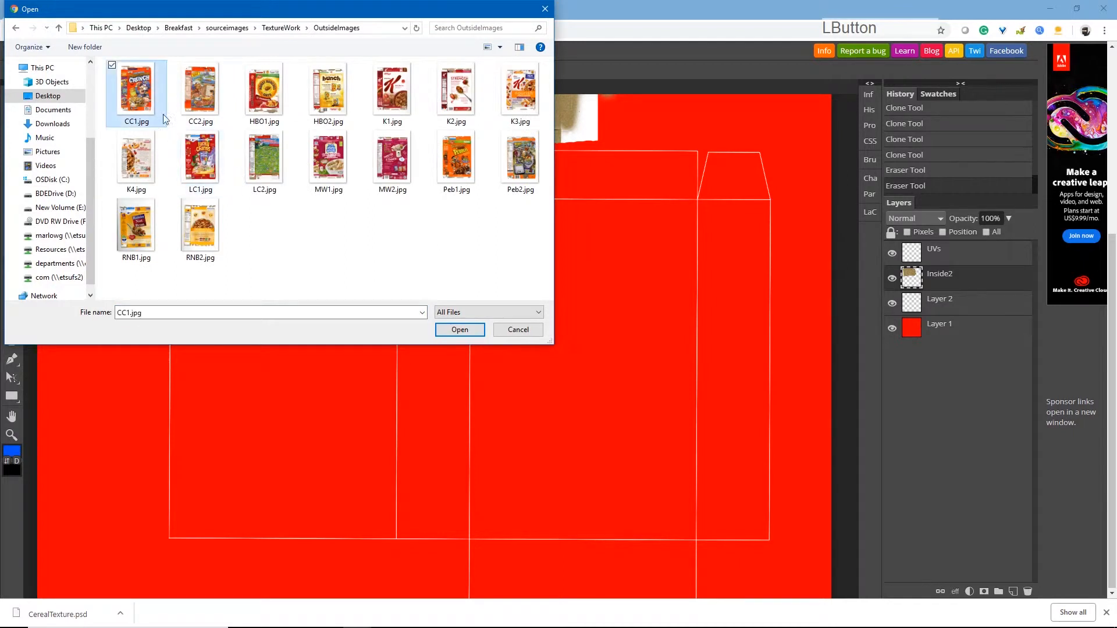
left_click(442, 329)
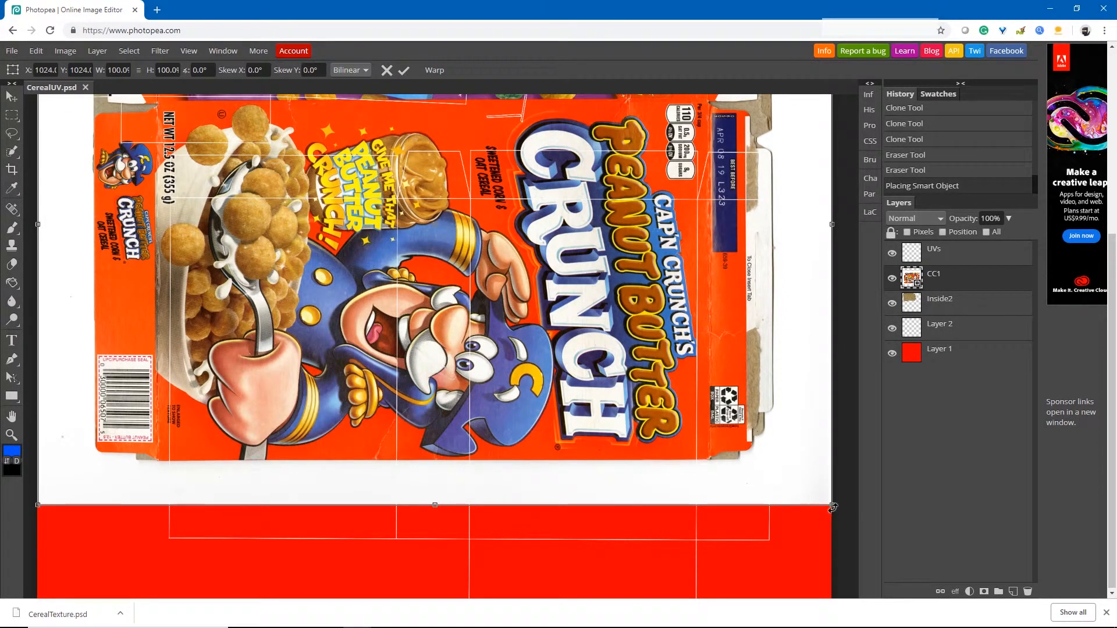
Rotate the CC1 scan to -90°, scale it to 64.9%, and position it over the right-hand panels of the lower UV layout.
left_click_drag(829, 508, 636, 123)
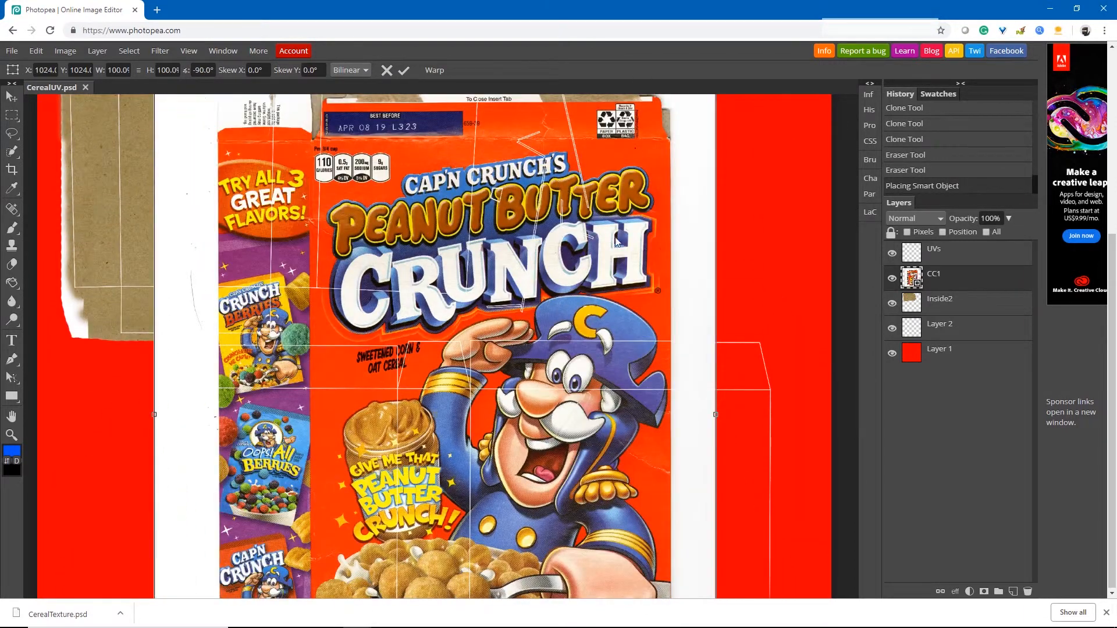
scroll(623, 256, "down", 3)
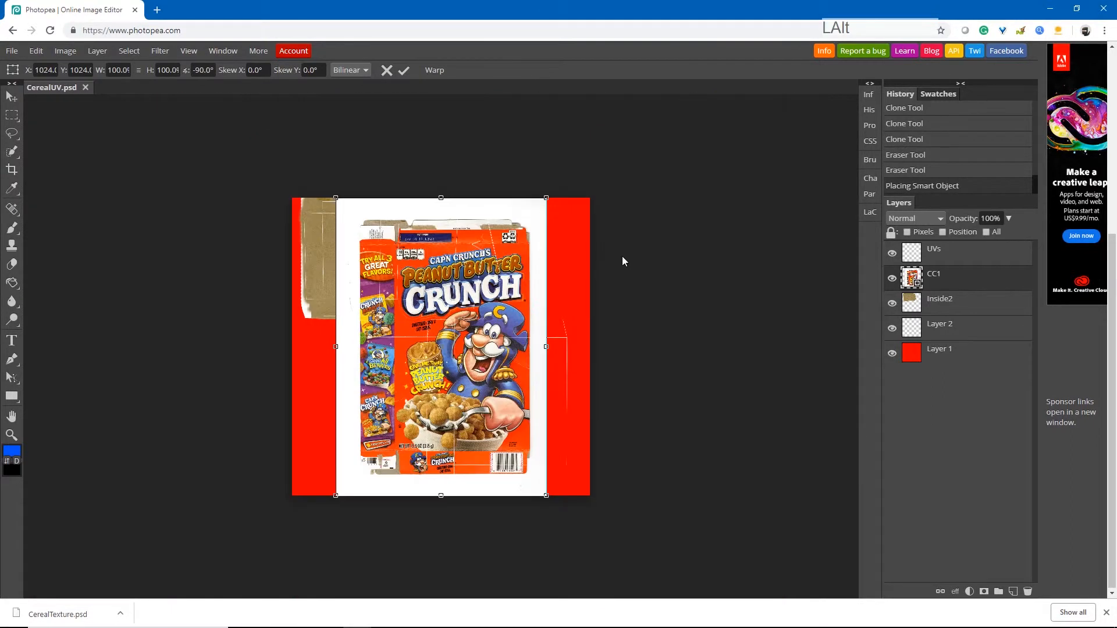
scroll(623, 256, "up", 1)
left_click_drag(583, 147, 441, 286)
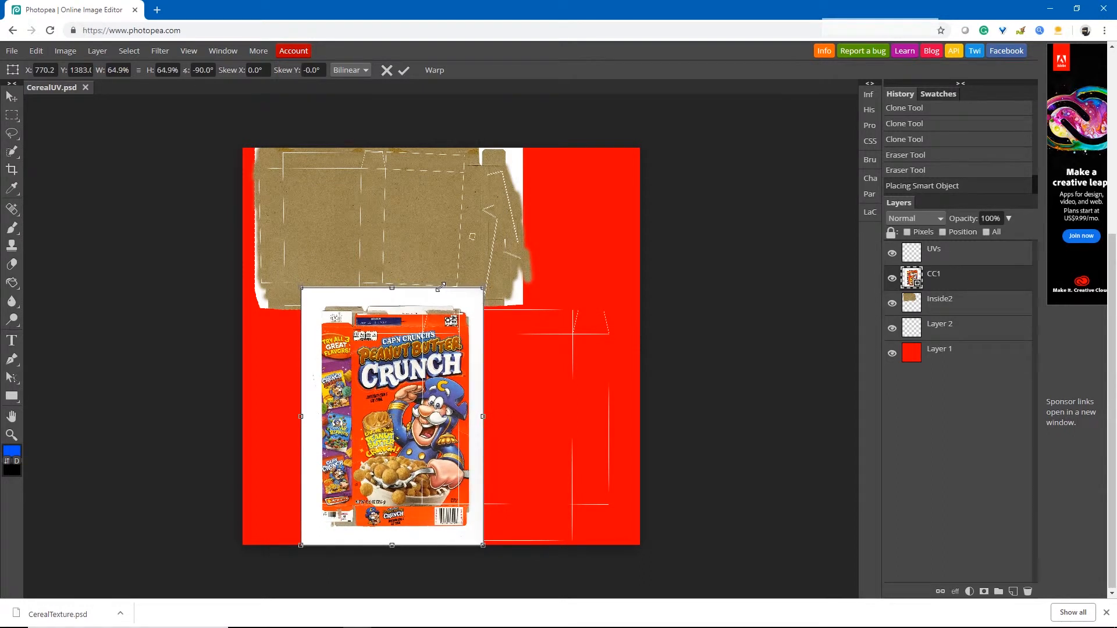
left_click(442, 289)
left_click_drag(409, 389, 564, 347)
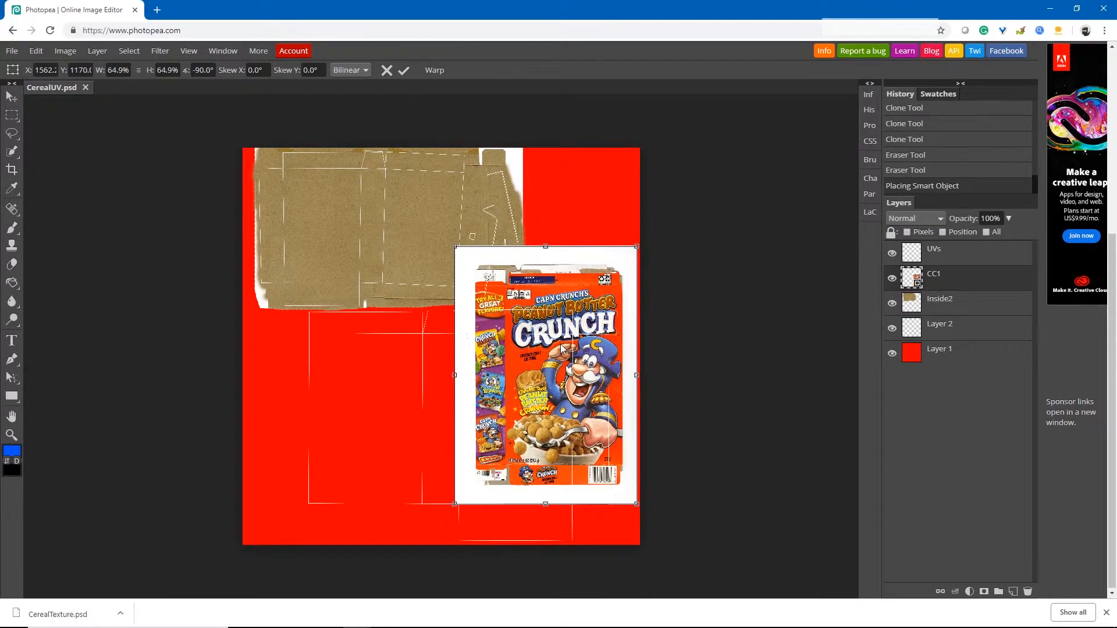
key("Return")
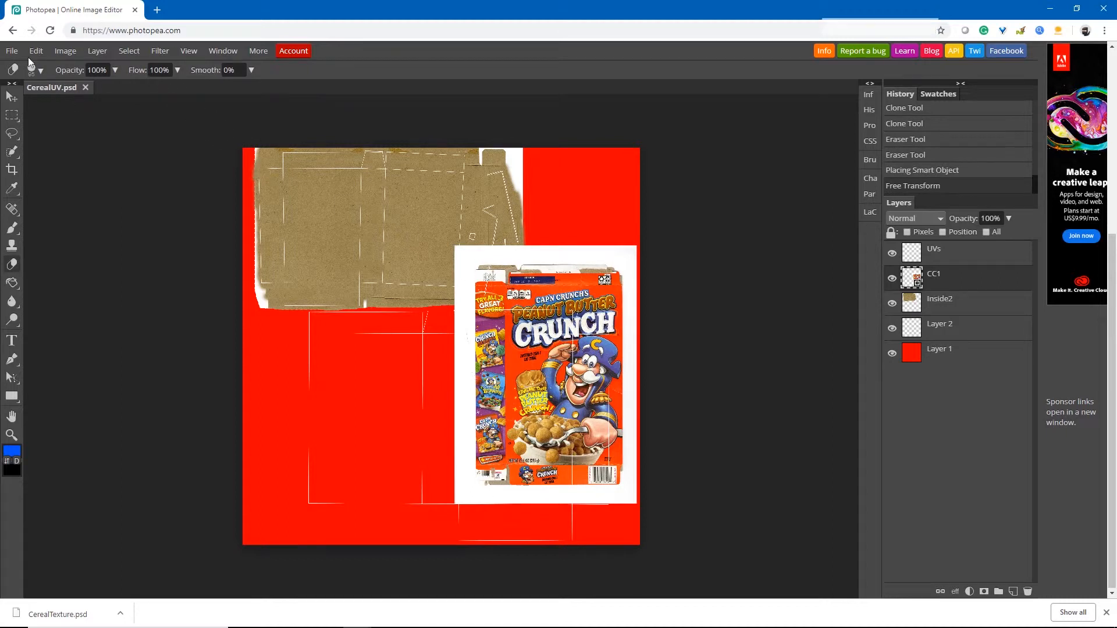
Place the CC2.jpg scan from the OutsideImages folder into the document.
left_click(12, 54)
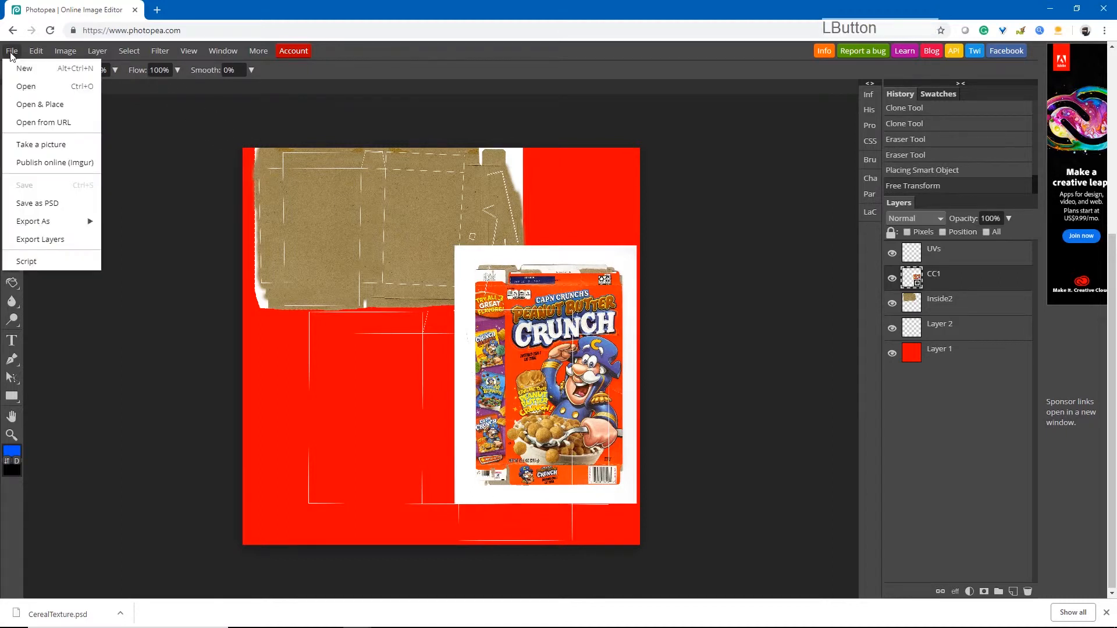
left_click(50, 111)
left_click(195, 92)
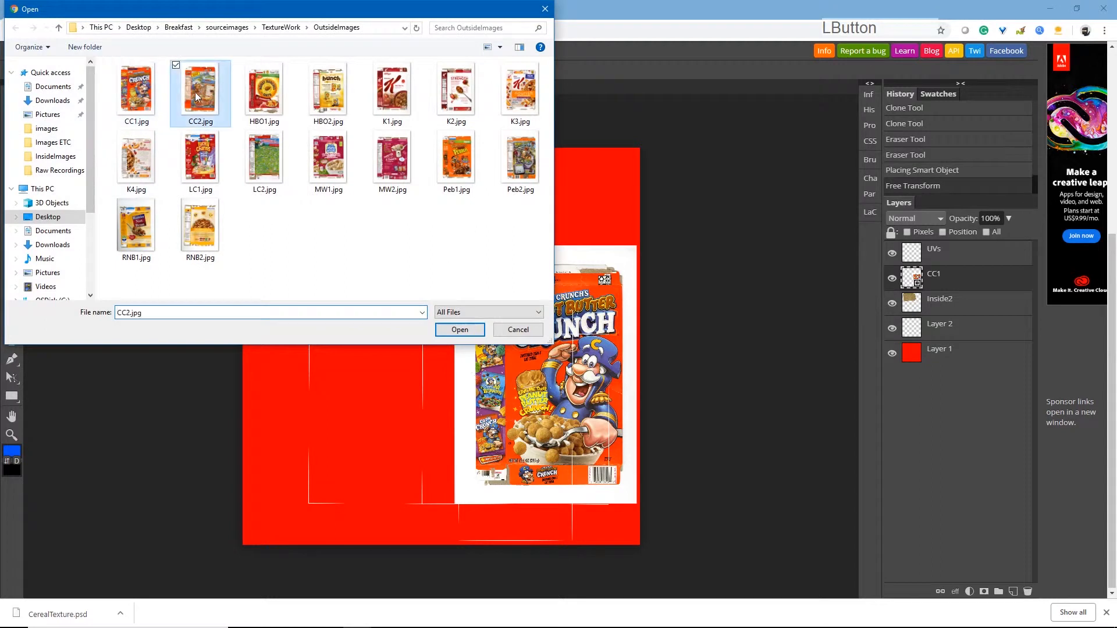
left_click(460, 330)
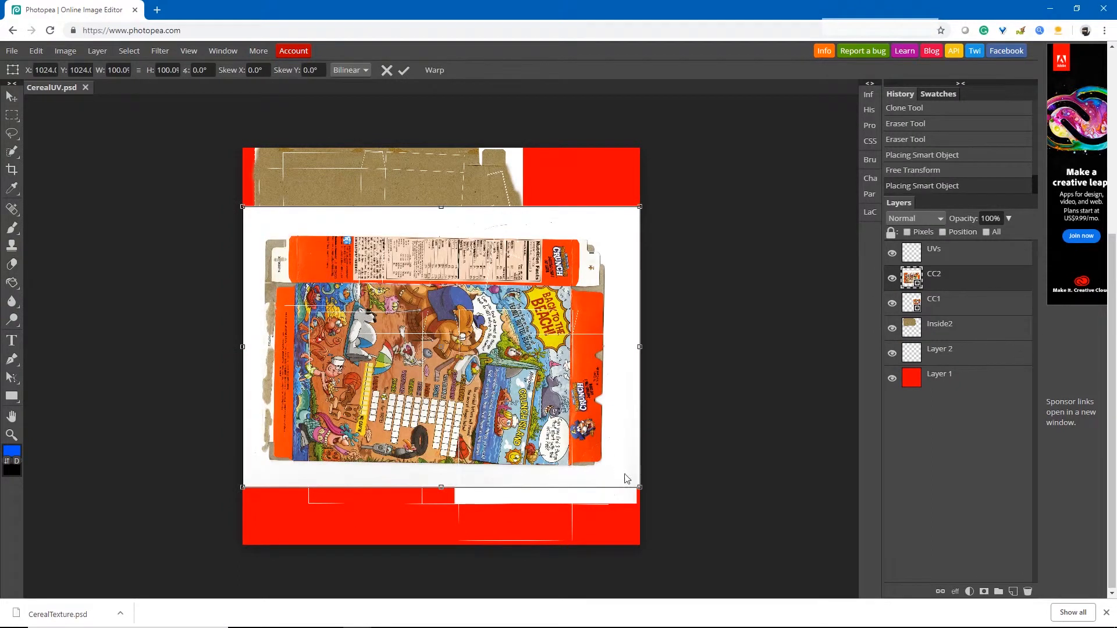
Rotate the CC2 scan to -90°, scale it to 68.9%, and position it beside CC1 over the left-hand panels of the lower UV layout.
left_click_drag(649, 494, 533, 216)
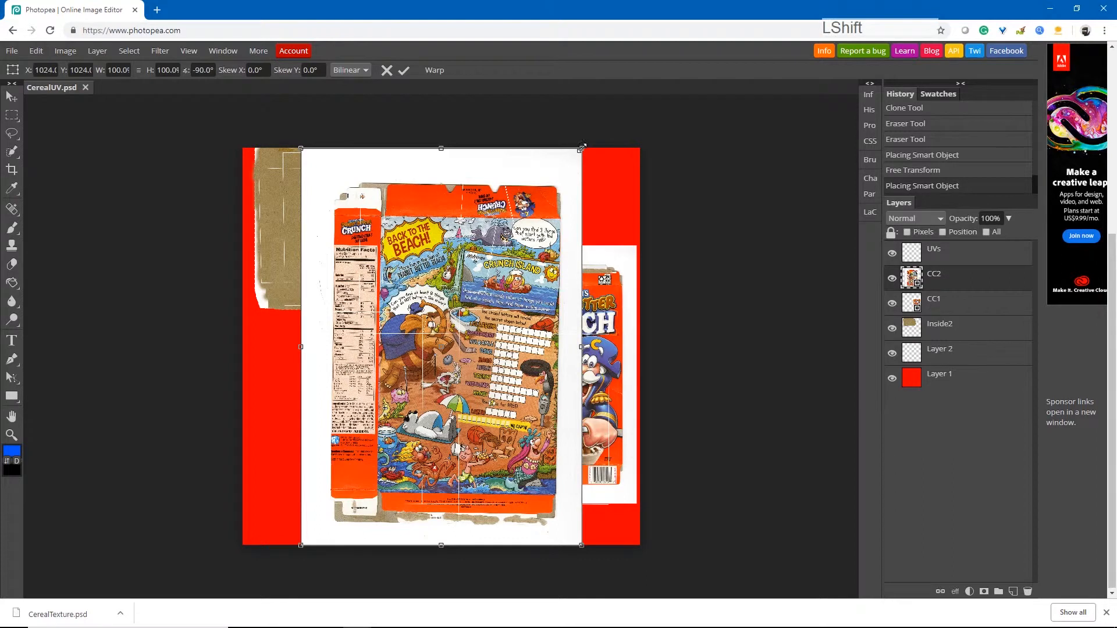
left_click_drag(582, 148, 471, 271)
left_click_drag(468, 440, 438, 402)
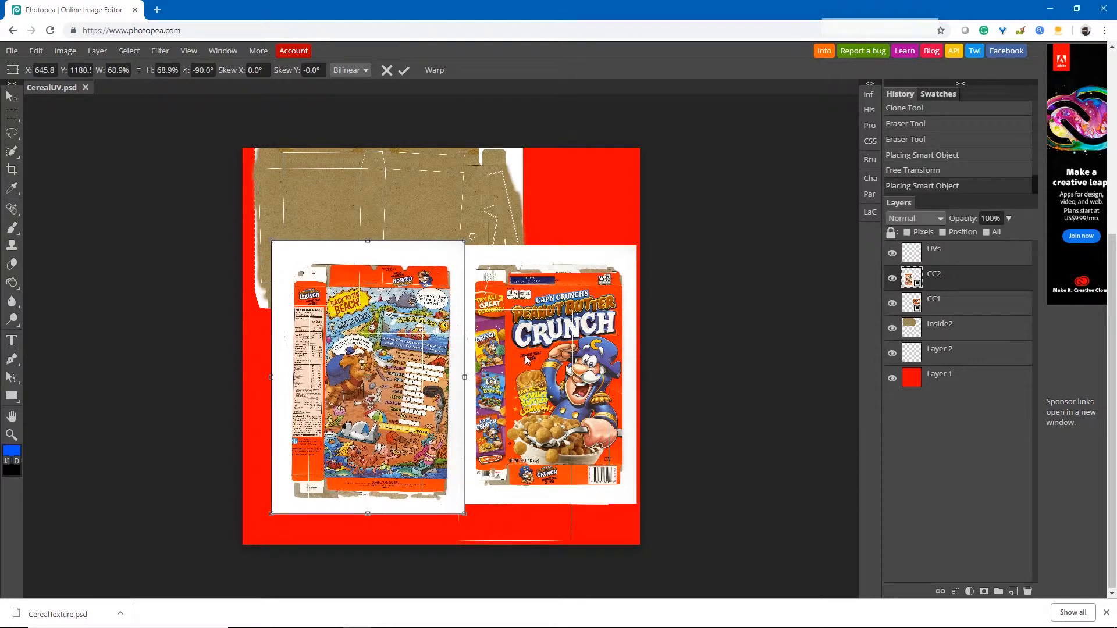
key("KP_Enter")
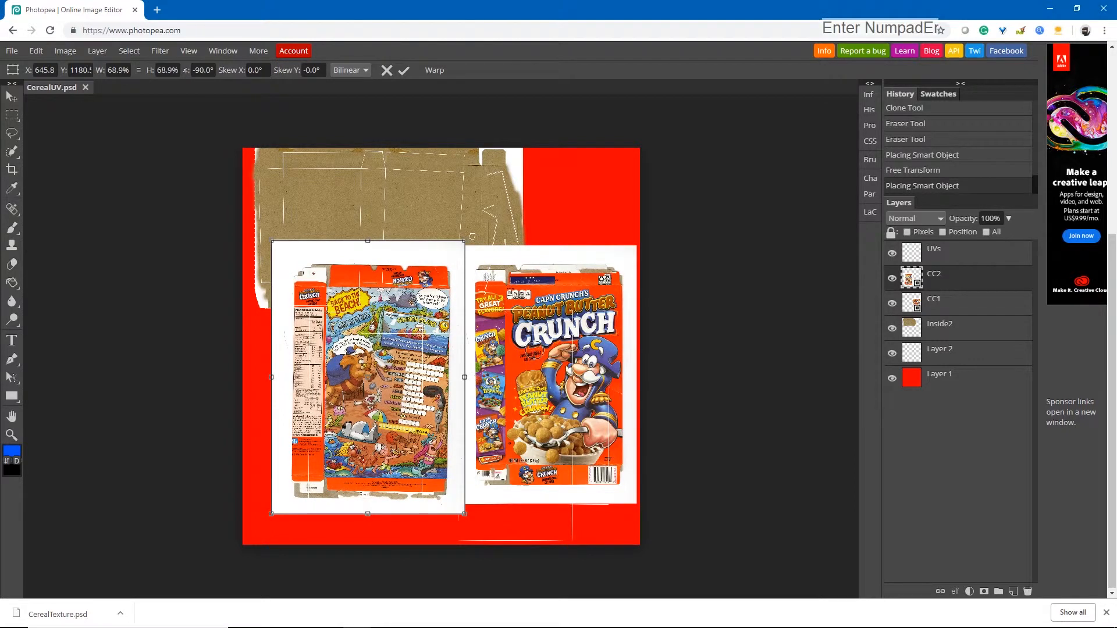
key("e")
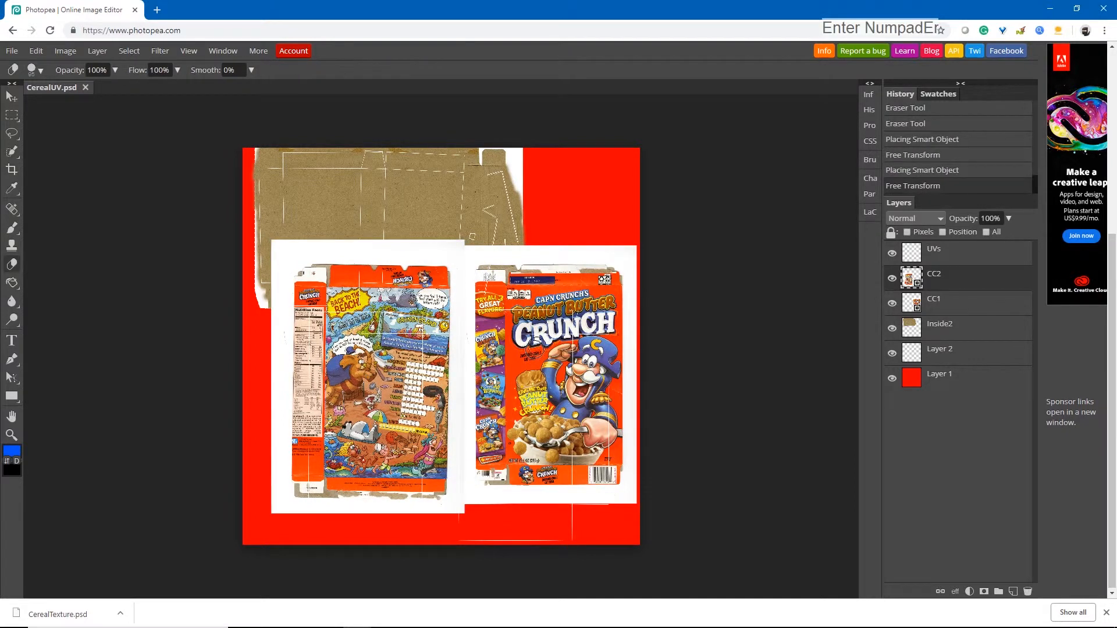
Rasterize the CC2 and CC1 layers and hide CC2.
right_click(919, 298)
left_click(961, 402)
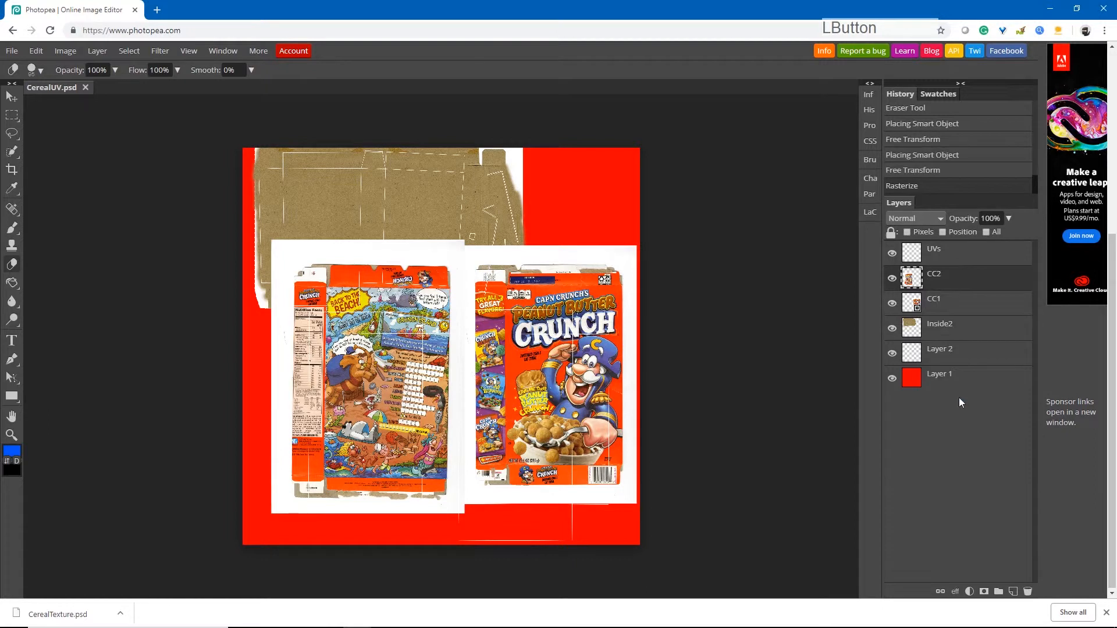
right_click(933, 307)
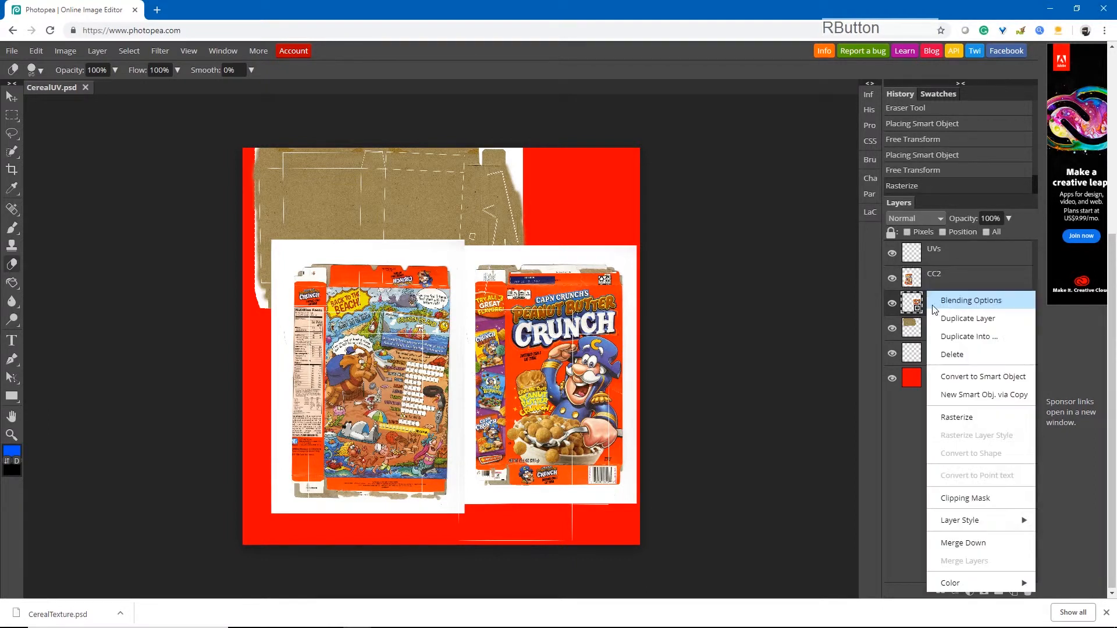
left_click(963, 418)
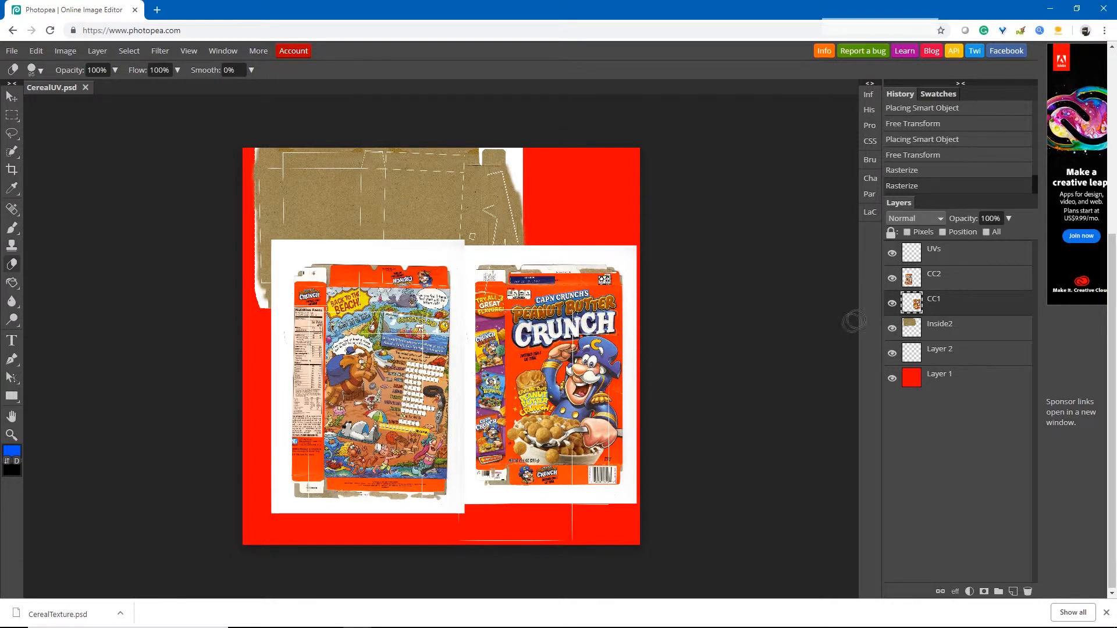
left_click(892, 280)
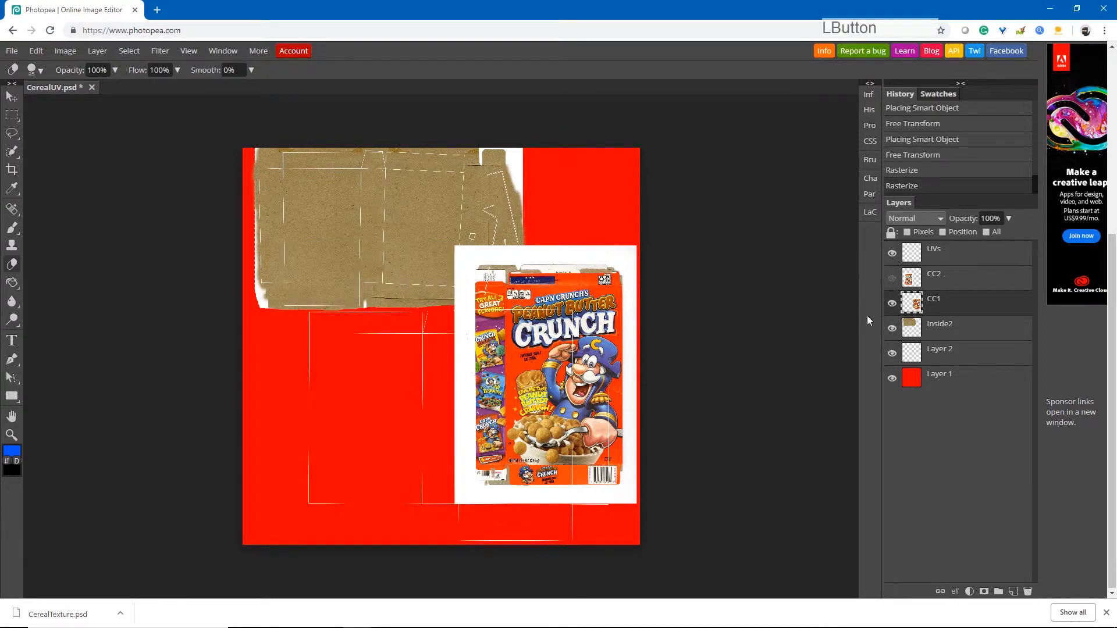
Try moving a rectangular selection around CC1's upper-left flap onto the cardboard area, and undo the move.
scroll(526, 342, "up", 4)
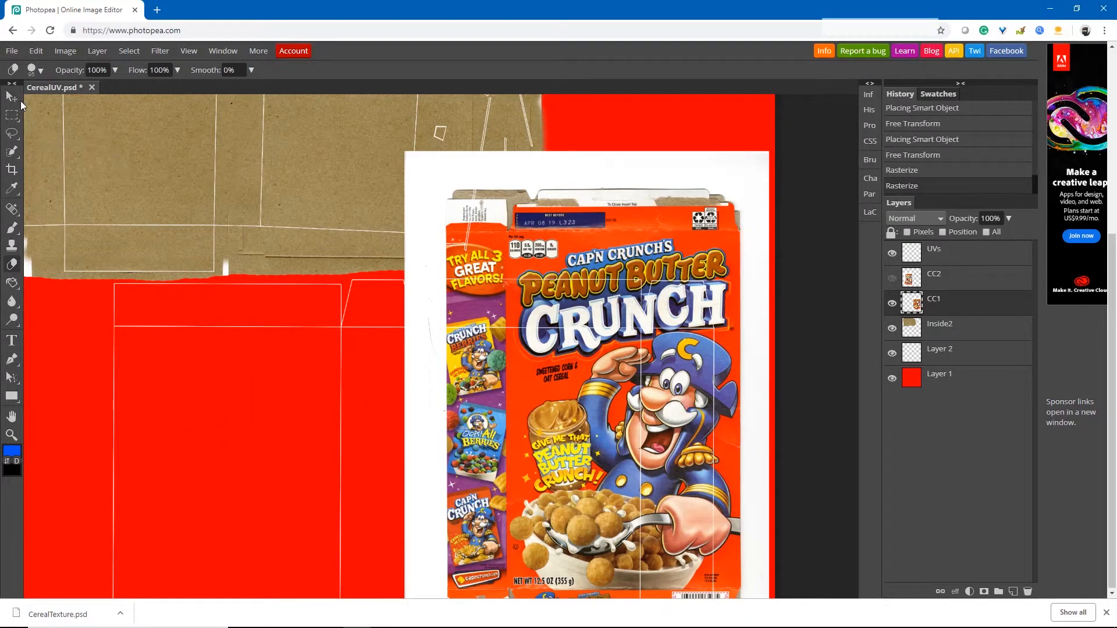
mouse_move(10, 121)
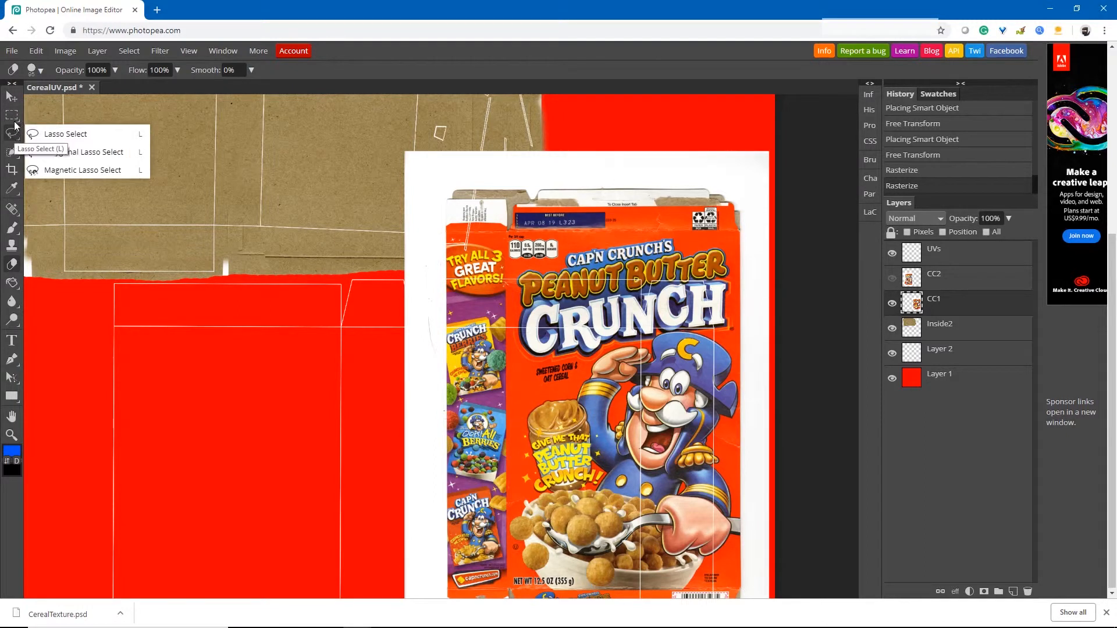
left_click(11, 120)
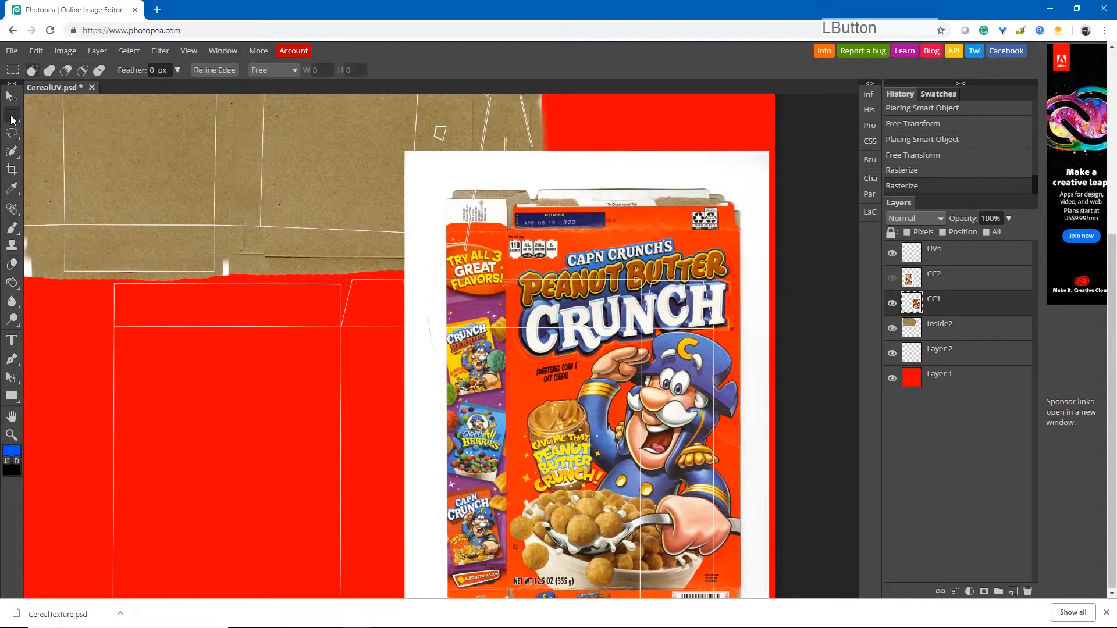
left_click_drag(359, 136, 542, 227)
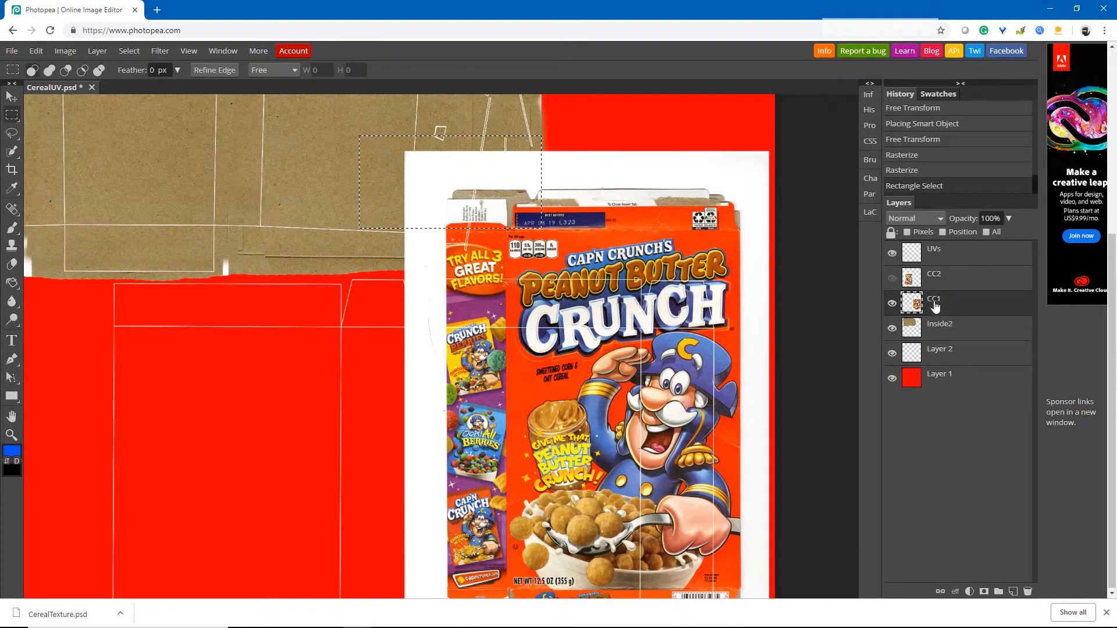
right_click(9, 117)
left_click(11, 97)
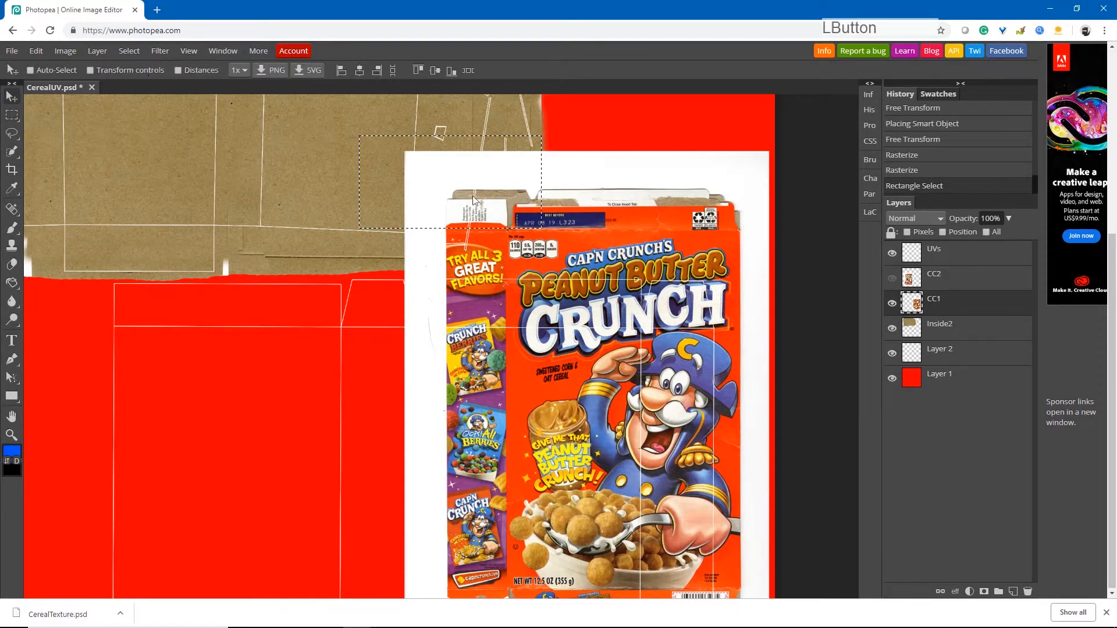
left_click_drag(482, 197, 252, 208)
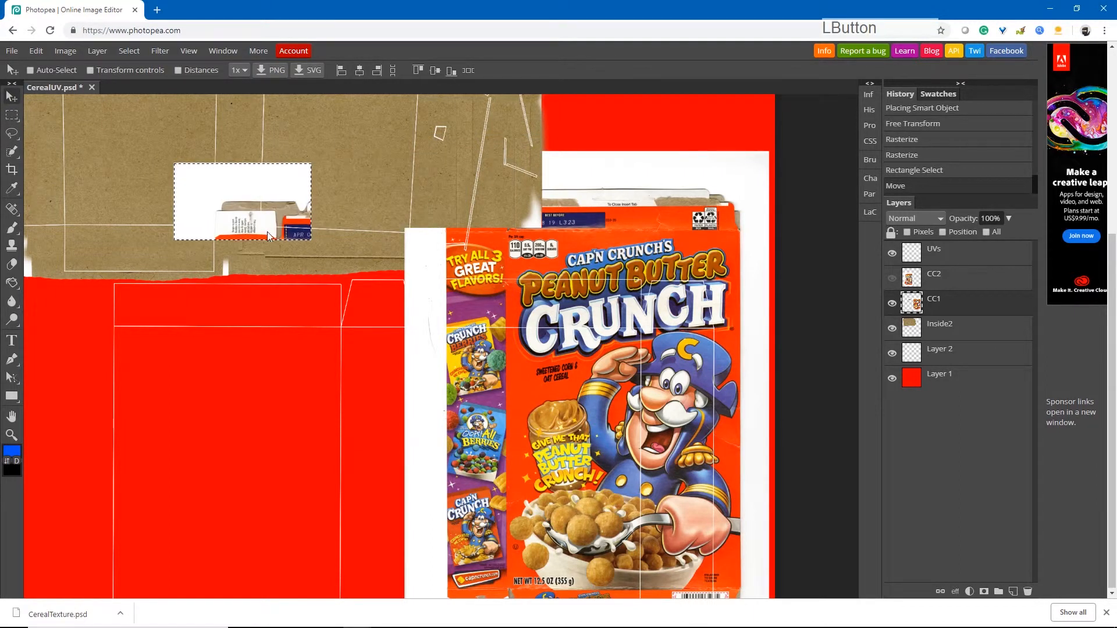
key("ctrl+z")
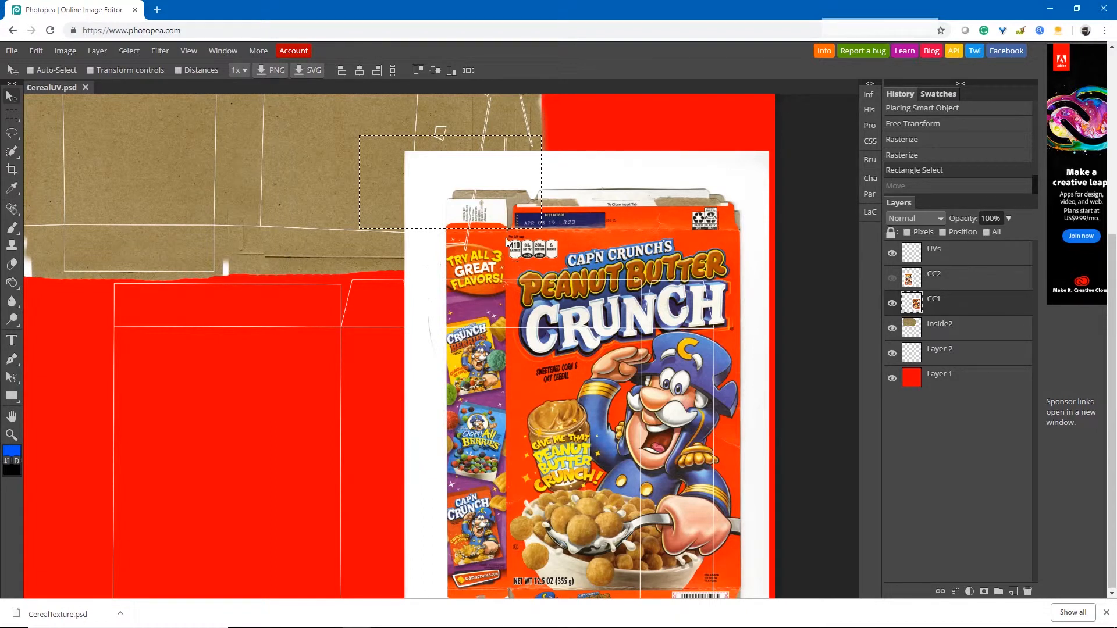
Trace the upper, right and lower edges of CC1's front panel and bottom flap with the Polygonal Lasso.
right_click(14, 137)
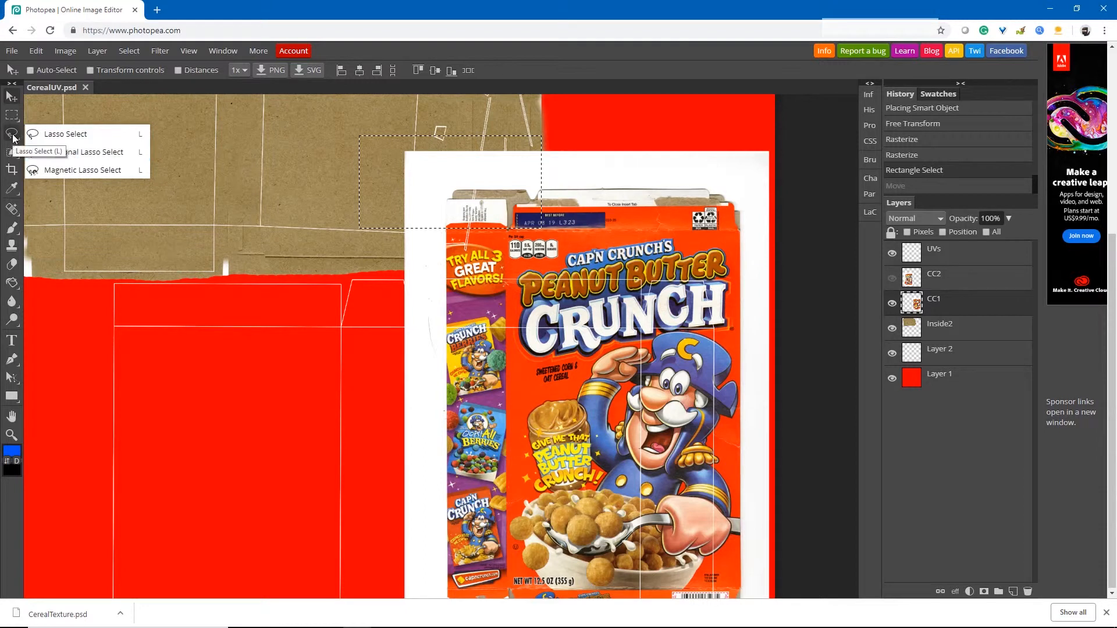
left_click(61, 153)
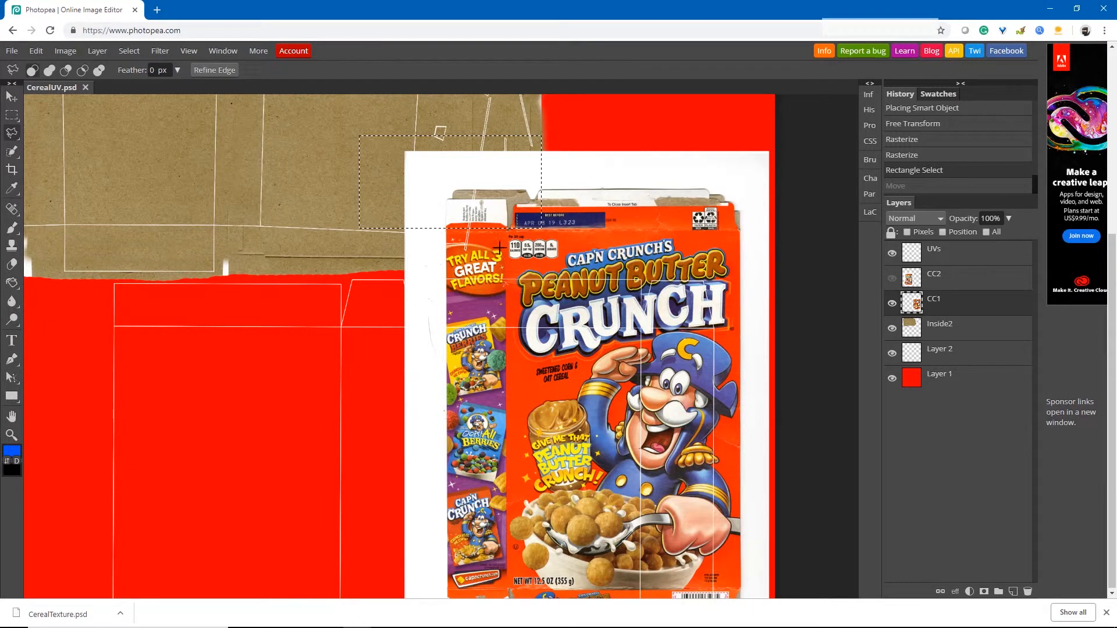
left_click(507, 230)
left_click(739, 231)
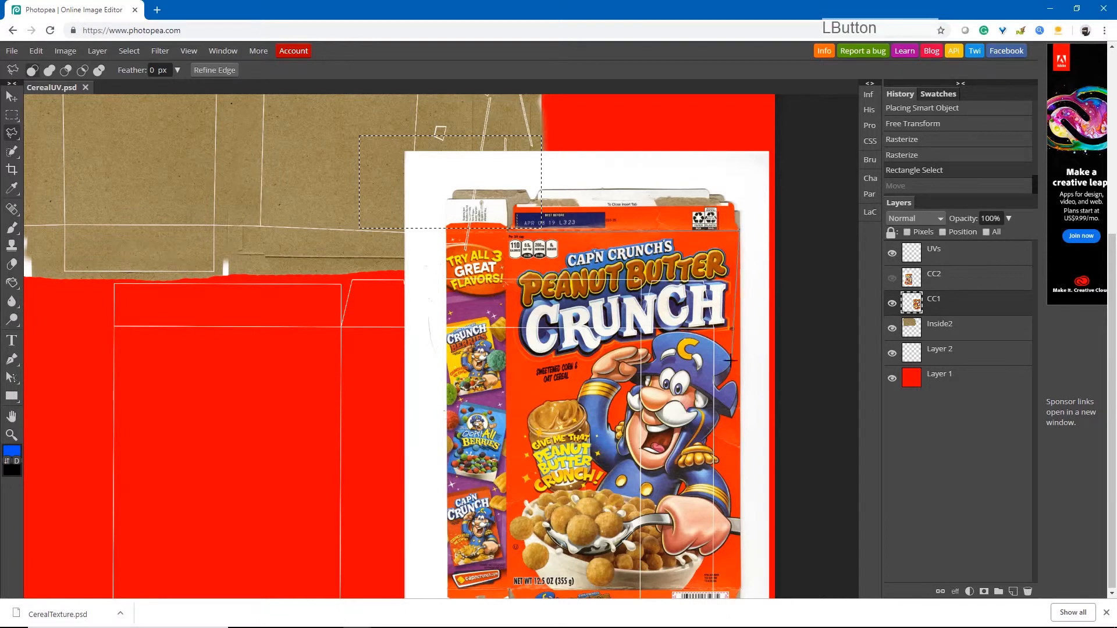
mouse_move(725, 438)
left_mouse_down()
mouse_move(668, 333)
mouse_move(646, 327)
left_mouse_up()
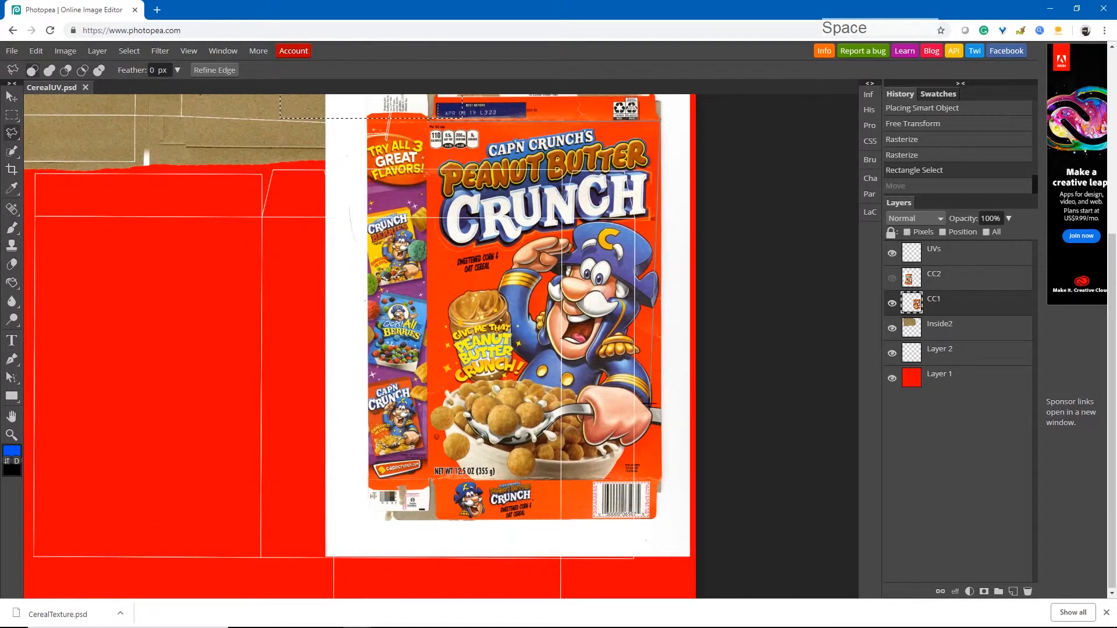
left_click(661, 479)
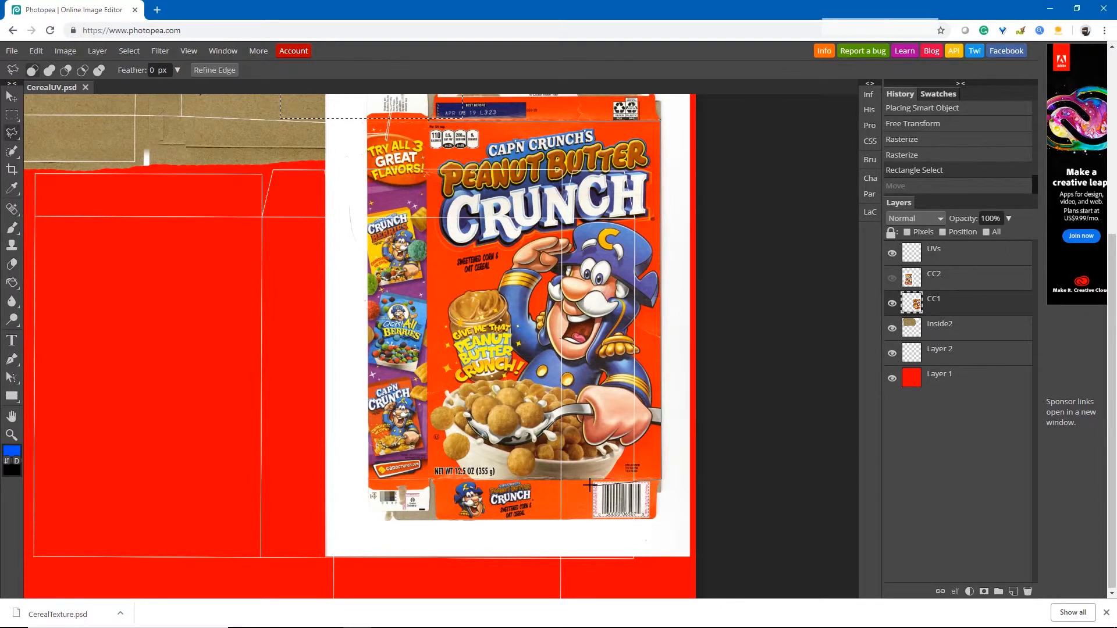
left_click(659, 522)
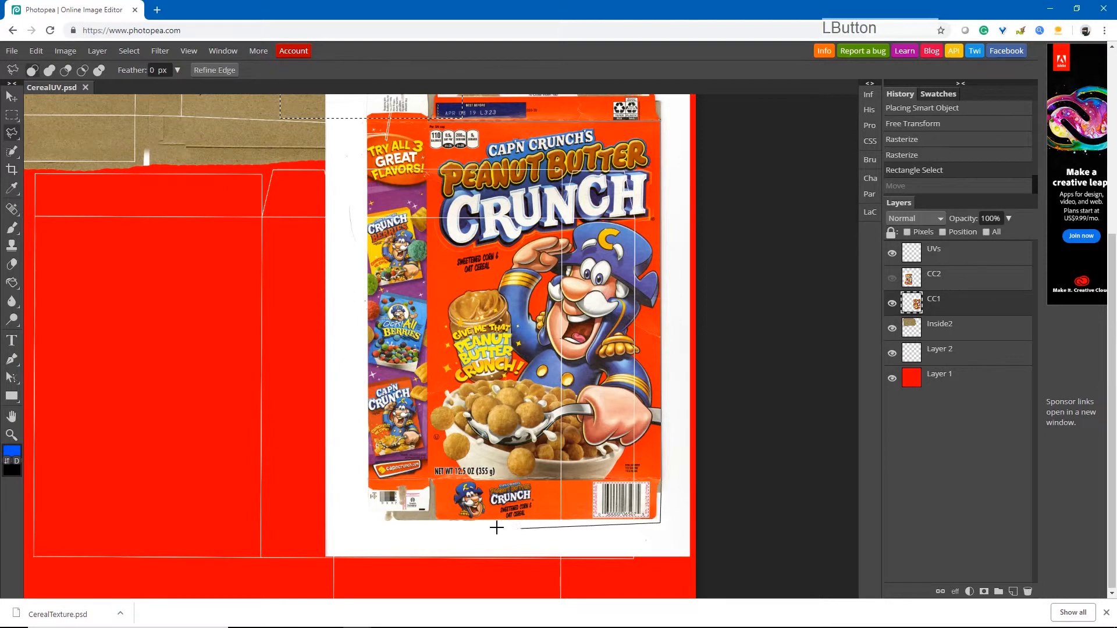
left_click(367, 521)
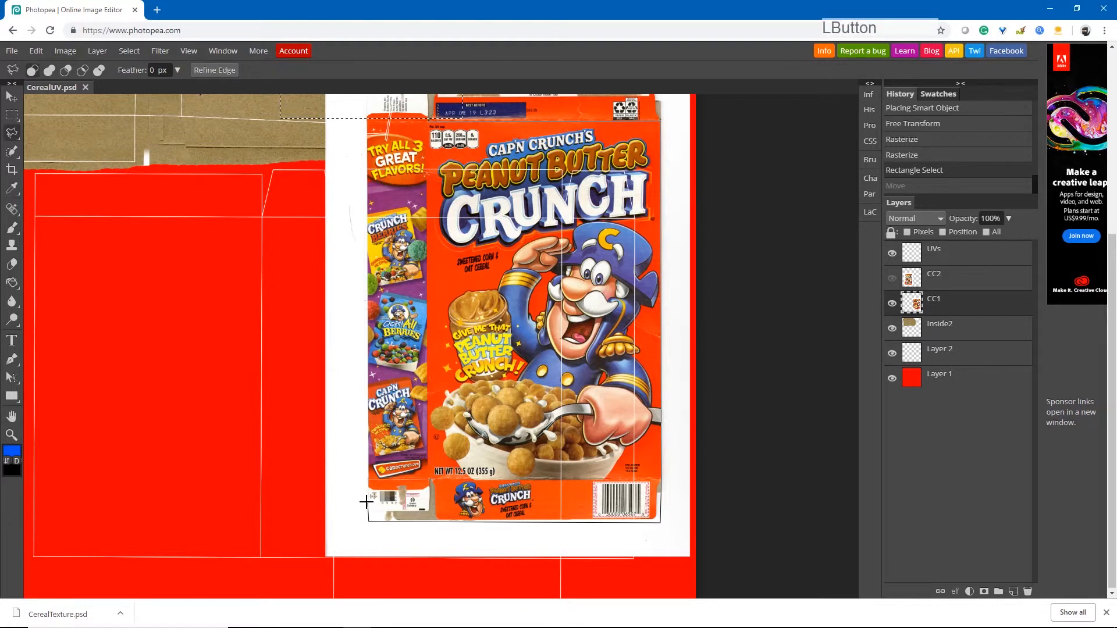
Try to undo the misplaced lower-left lasso point, and hide the CC2 layer again.
key("ctrl+z")
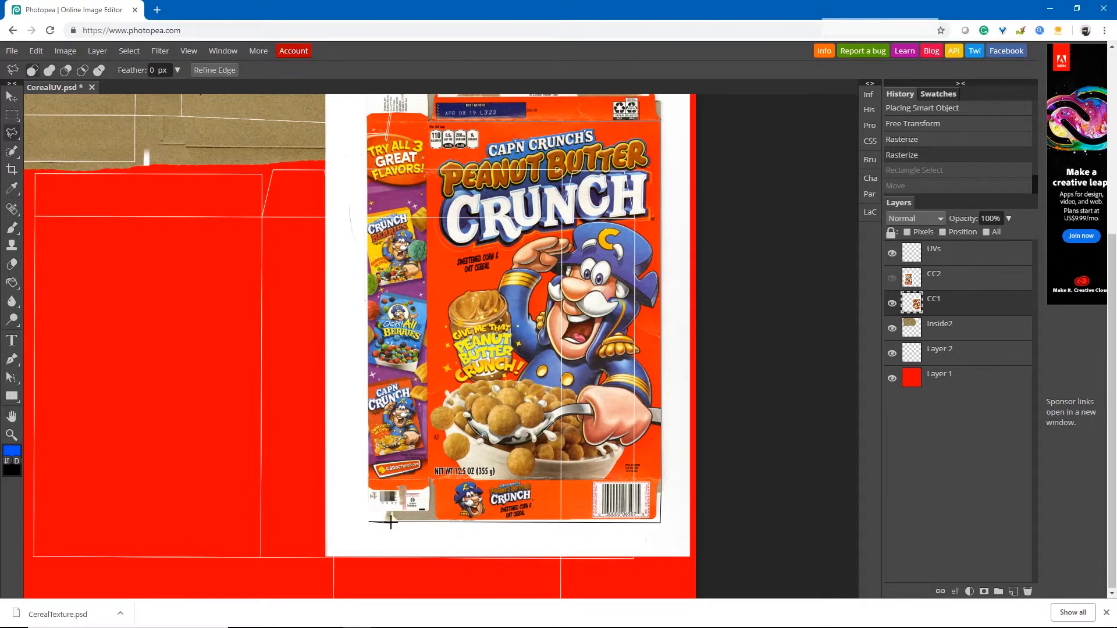
key("ctrl+z")
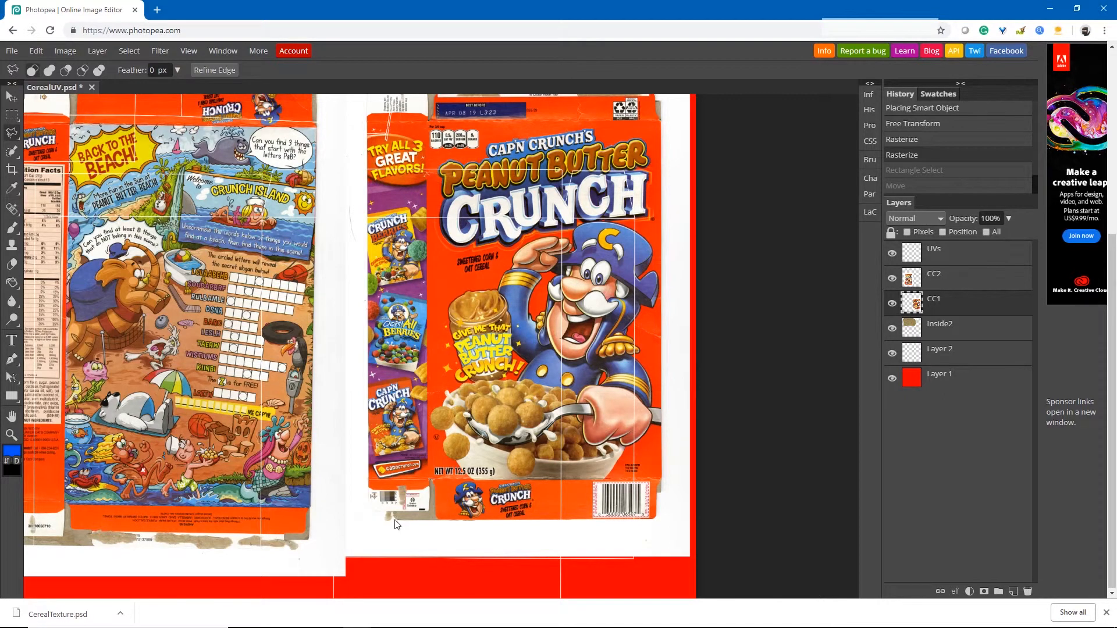
left_click(893, 279)
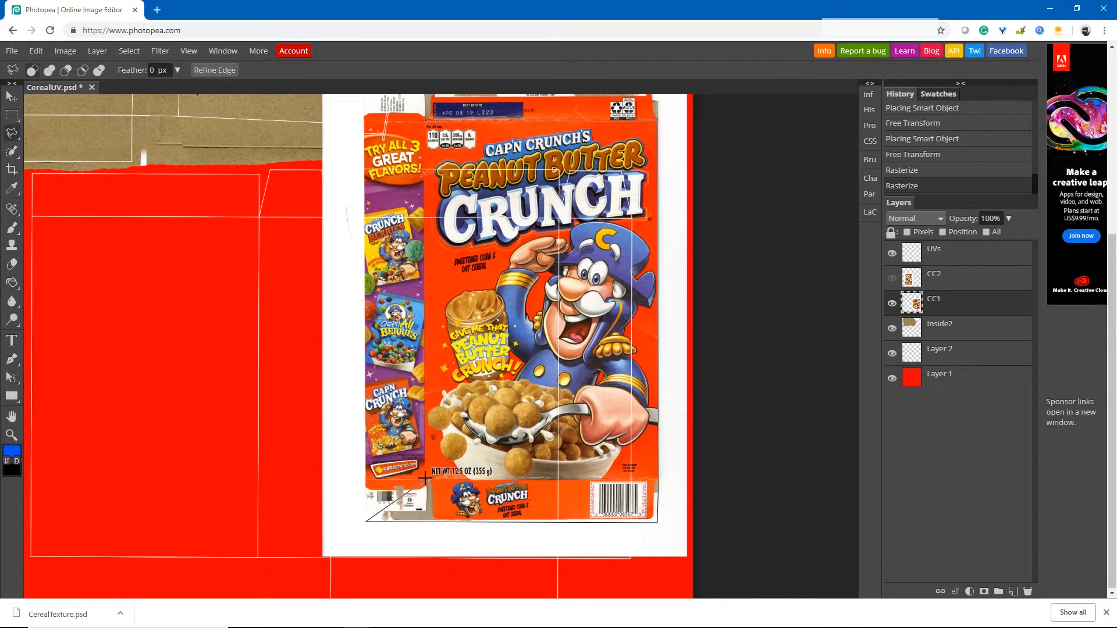
Close the polygonal selection along the left edge of CC1's front panel, up to its upper-left corner.
left_click(424, 478)
key("ctrl")
key("alt")
key("ctrl")
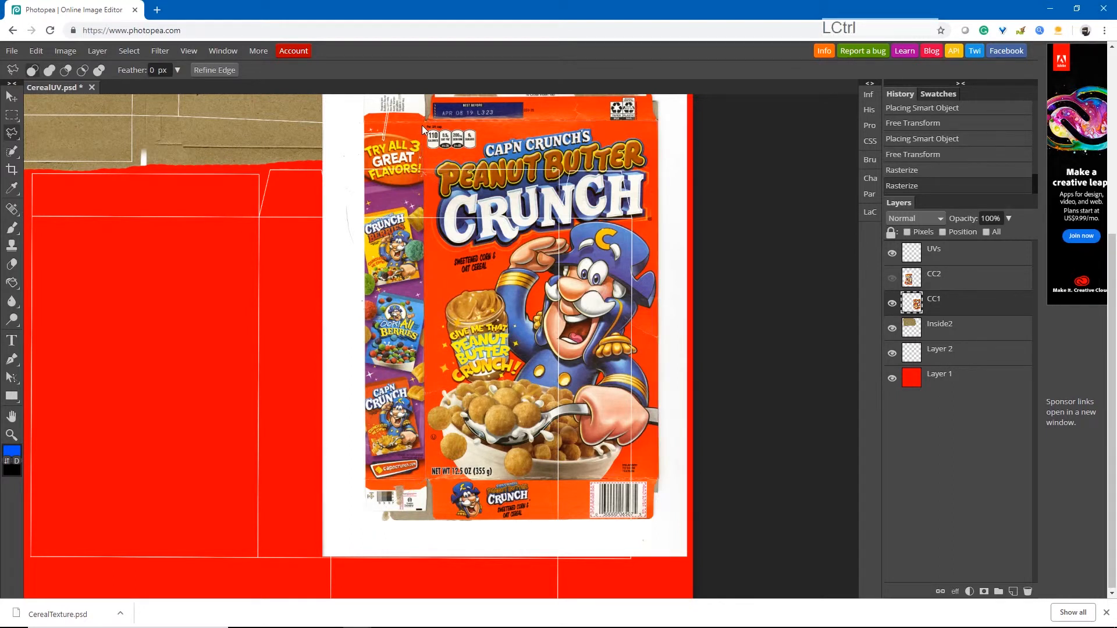
key("alt")
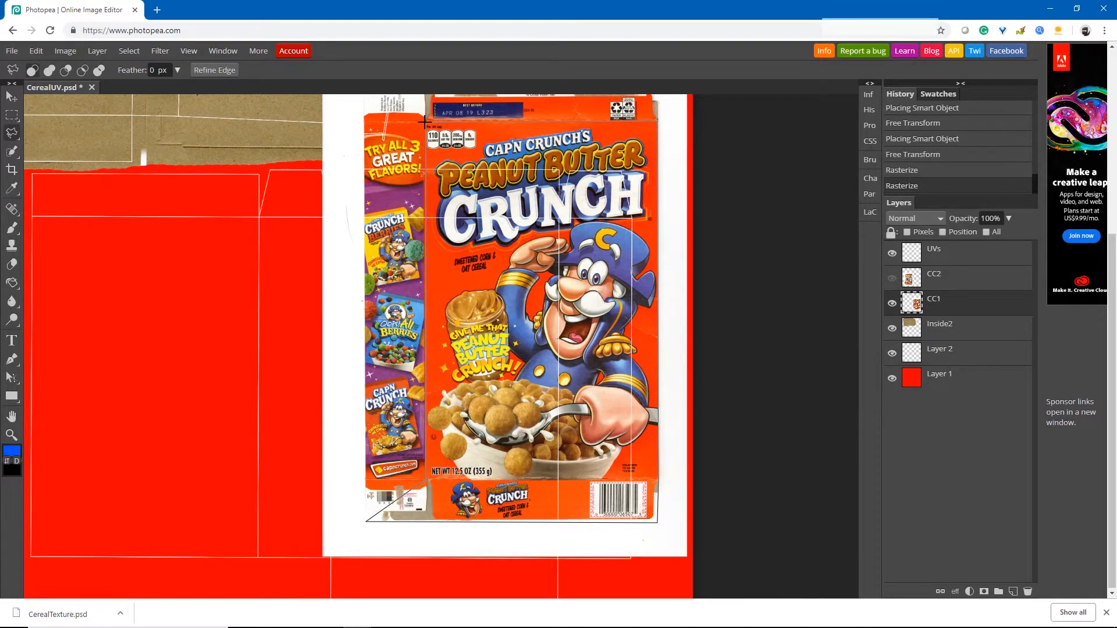
left_click(424, 121)
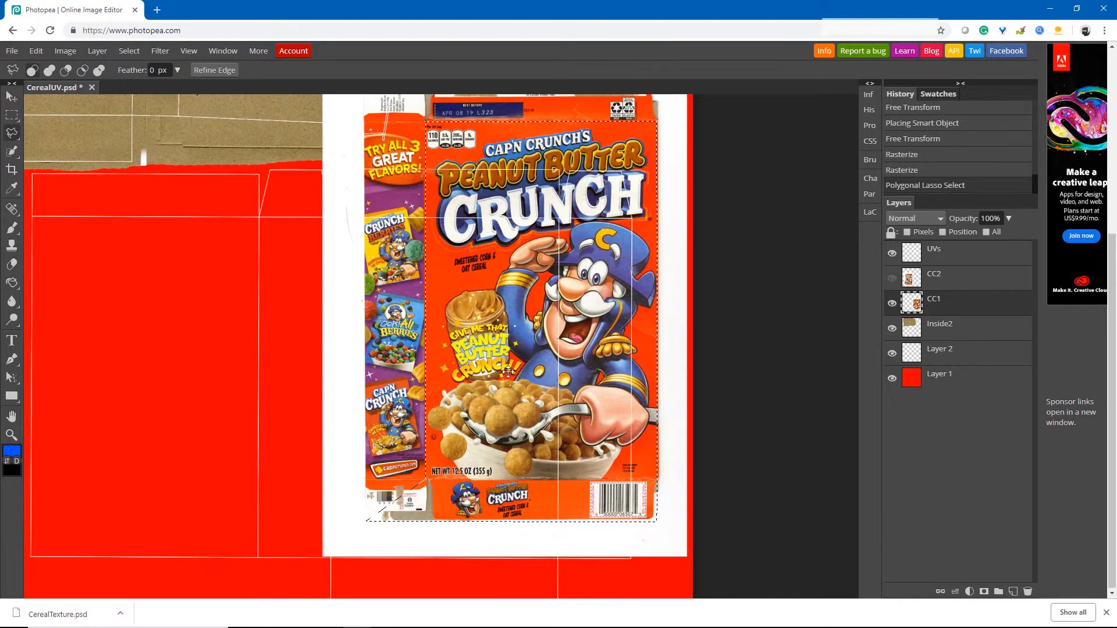
Copy the selected front panel from CC1 into Layer 2, placed directly above CC1, and hide CC1.
key("ctrl")
left_click(941, 355)
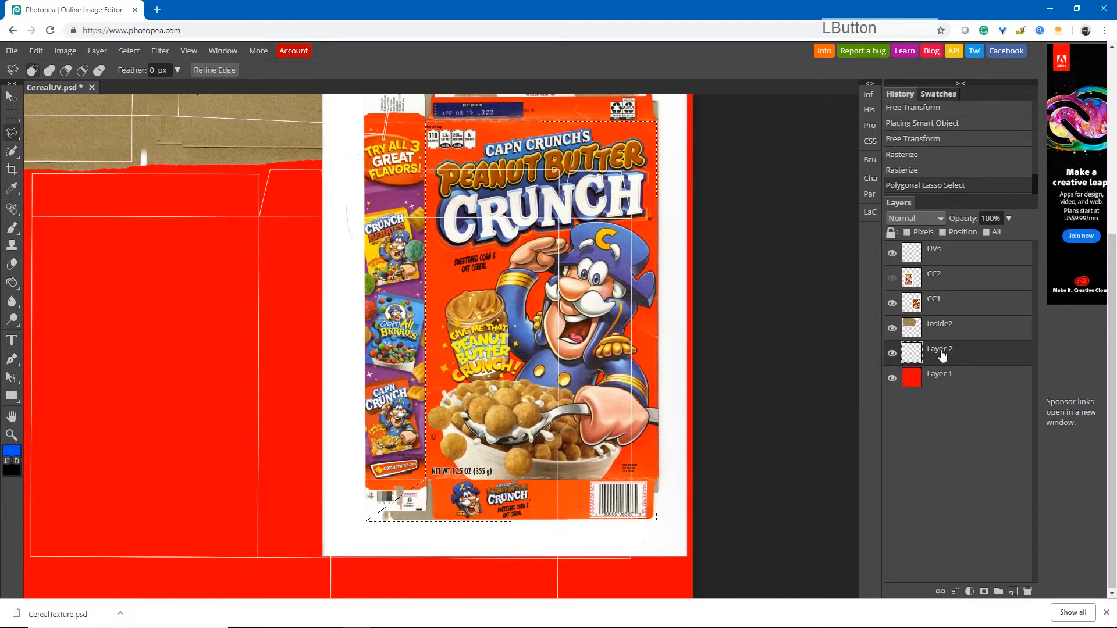
left_click_drag(944, 356, 938, 289)
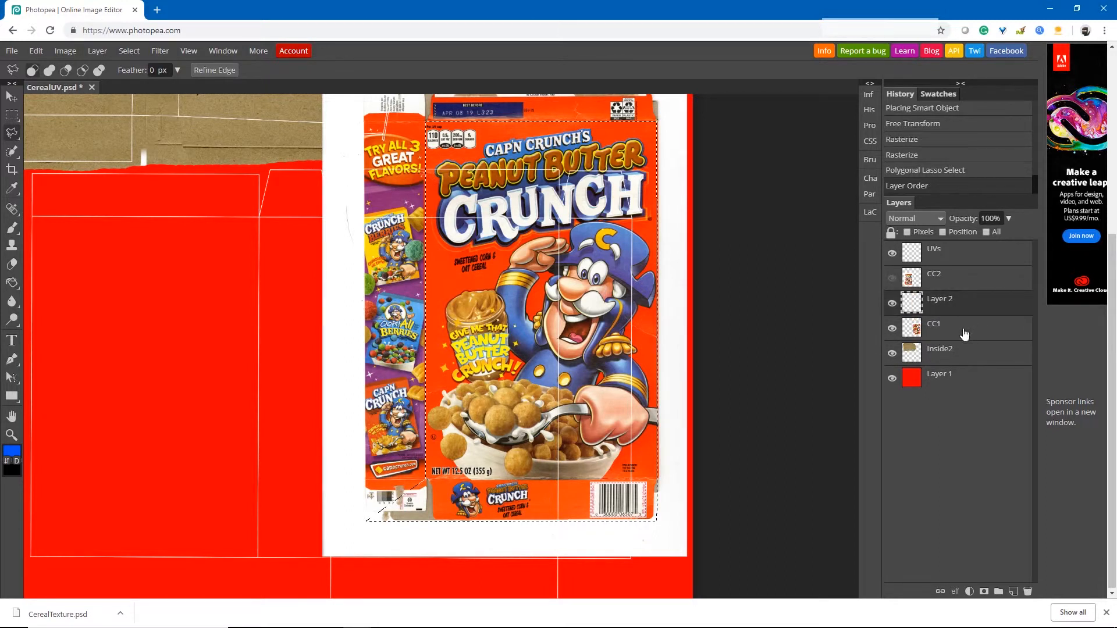
key("ctrl+v")
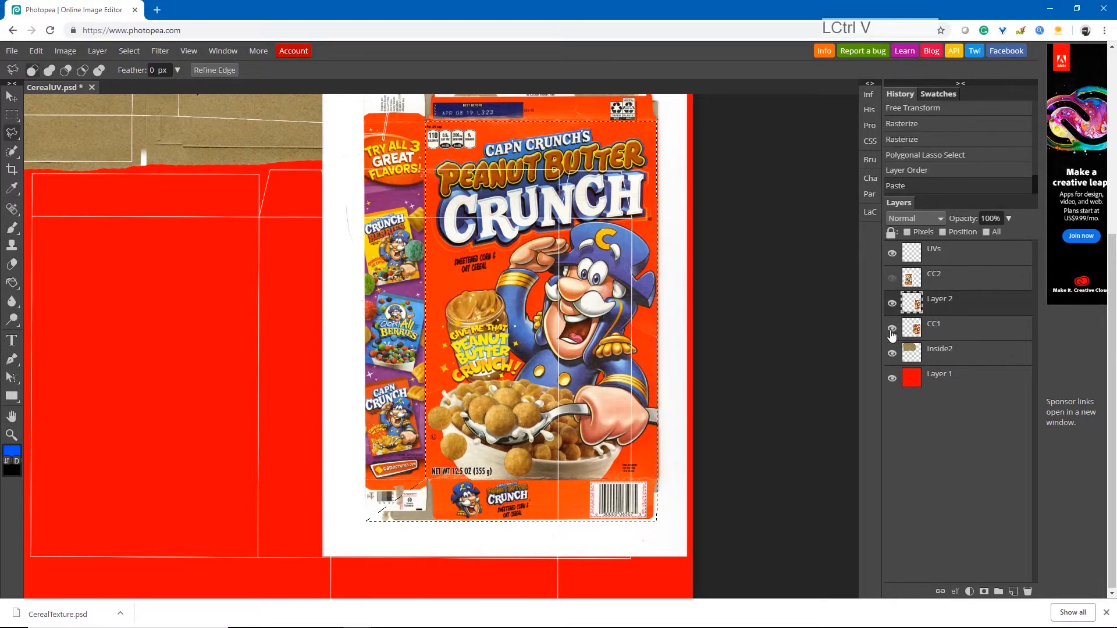
left_click(892, 329)
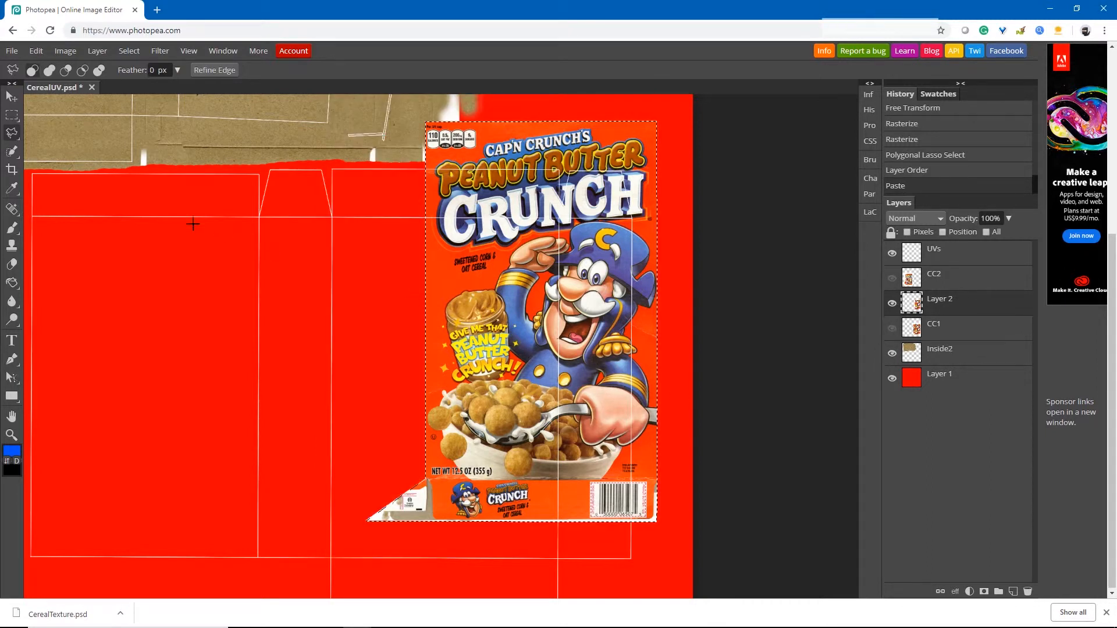
Move the copied front panel on Layer 2 over the large front face of the lower UV layout and deselect.
left_click(11, 96)
left_click_drag(533, 329, 438, 409)
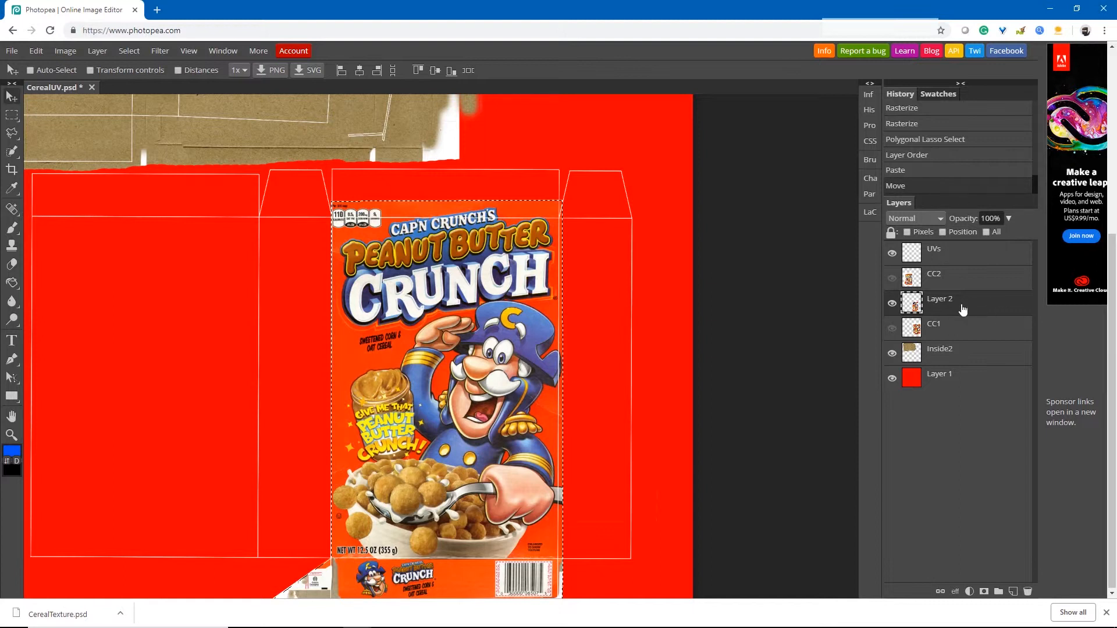
right_click(11, 133)
left_click(7, 100)
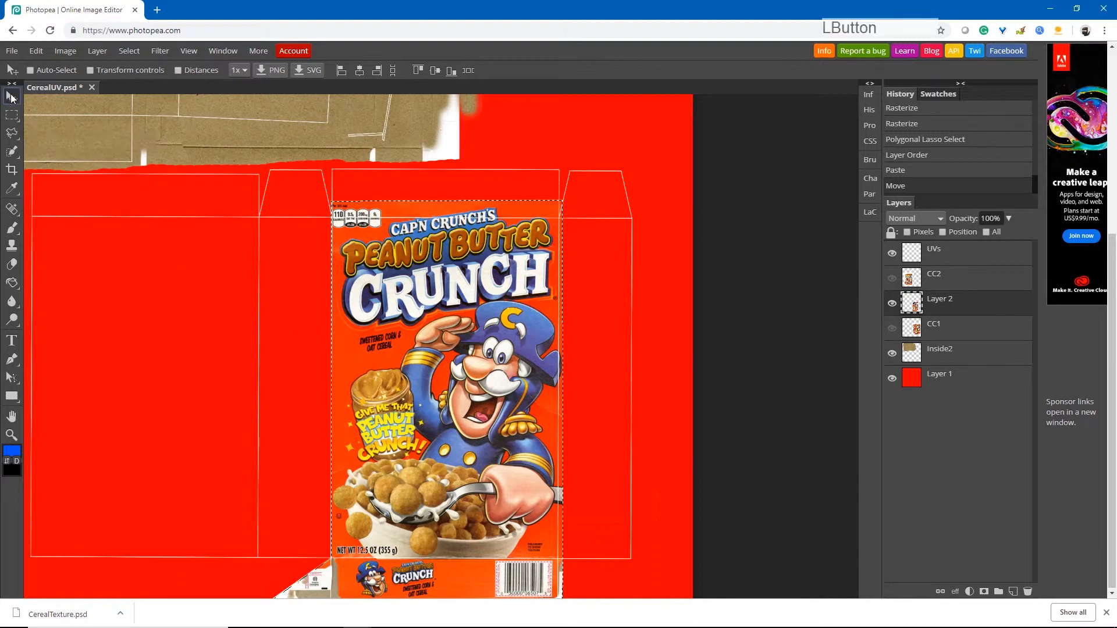
left_click(11, 115)
left_click(125, 211)
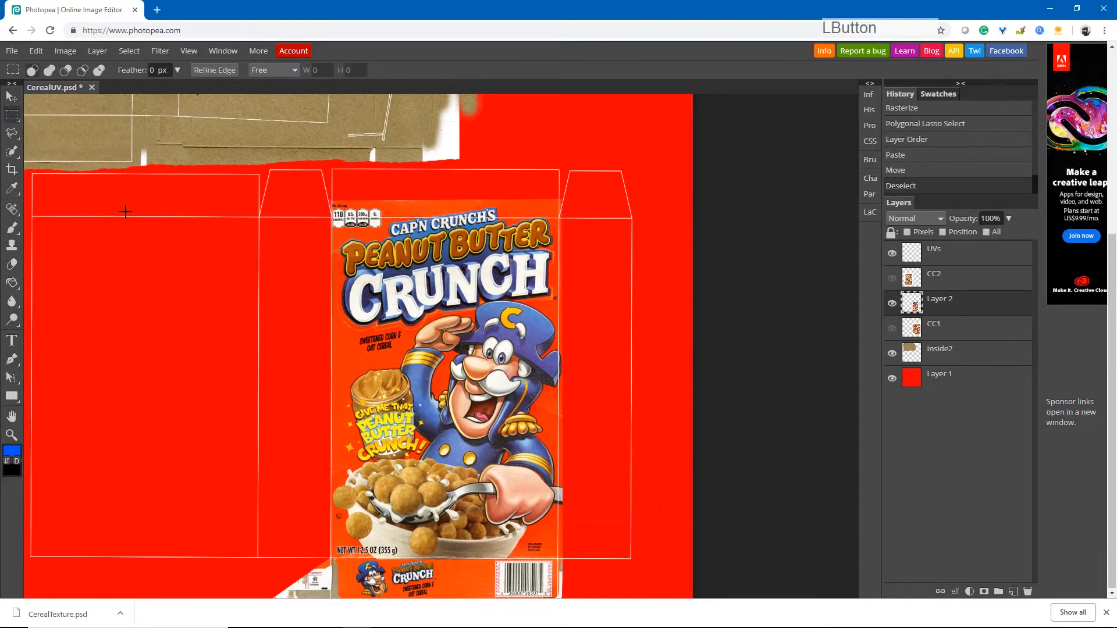
Try nudging the whole front panel on Layer 2 slightly down and to the right, and undo the move.
left_click(12, 114)
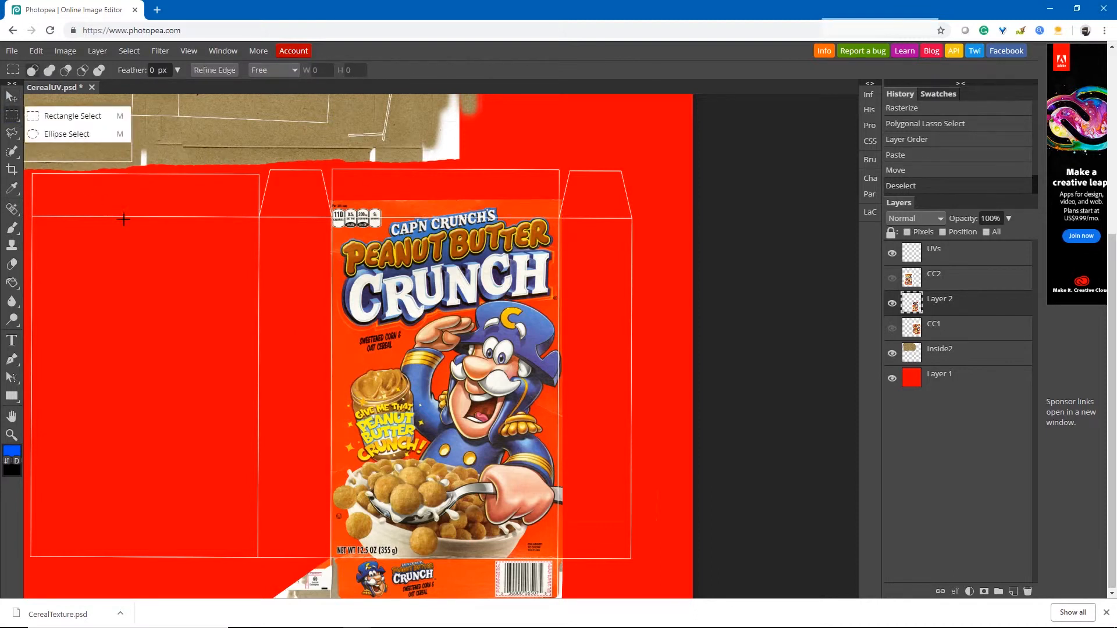
left_click(12, 96)
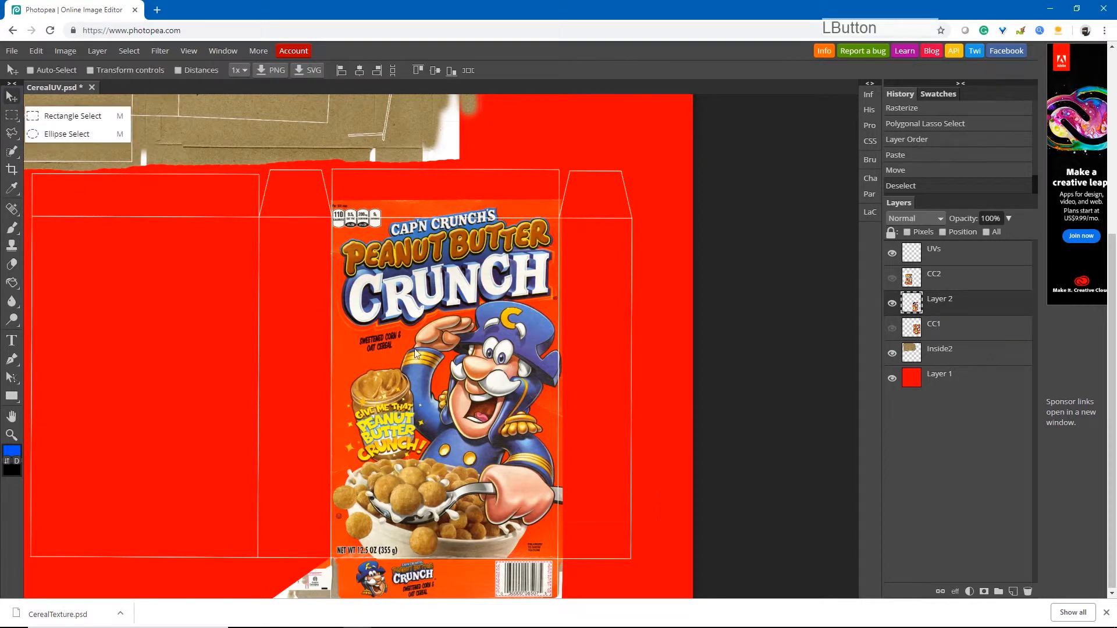
mouse_move(488, 364)
left_mouse_down()
mouse_move(519, 339)
mouse_move(497, 382)
mouse_move(498, 371)
left_mouse_up()
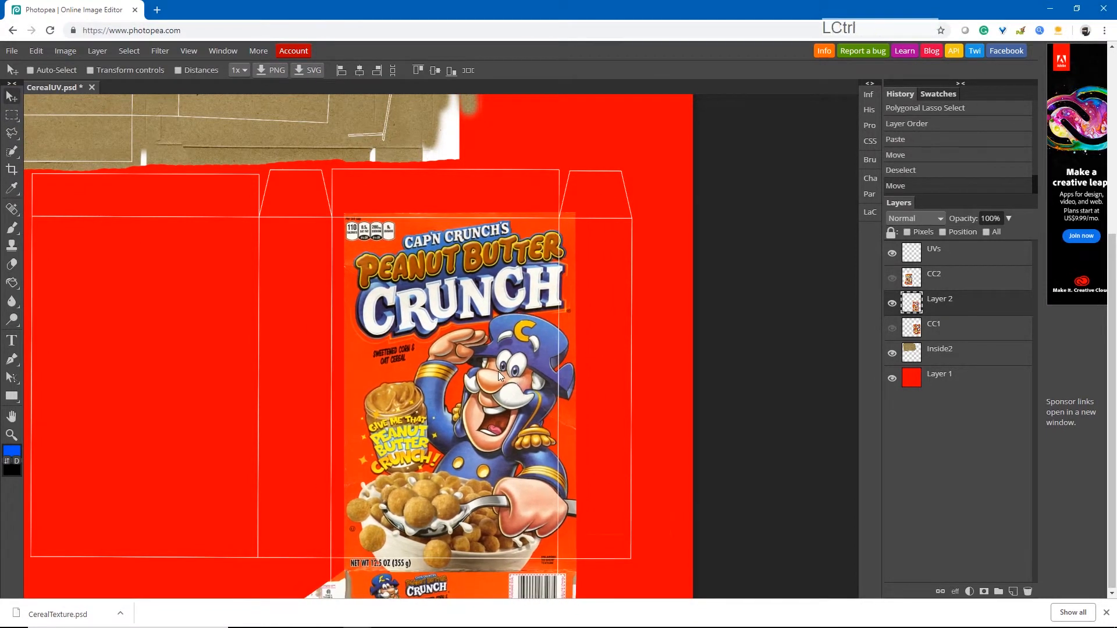
key("ctrl+z")
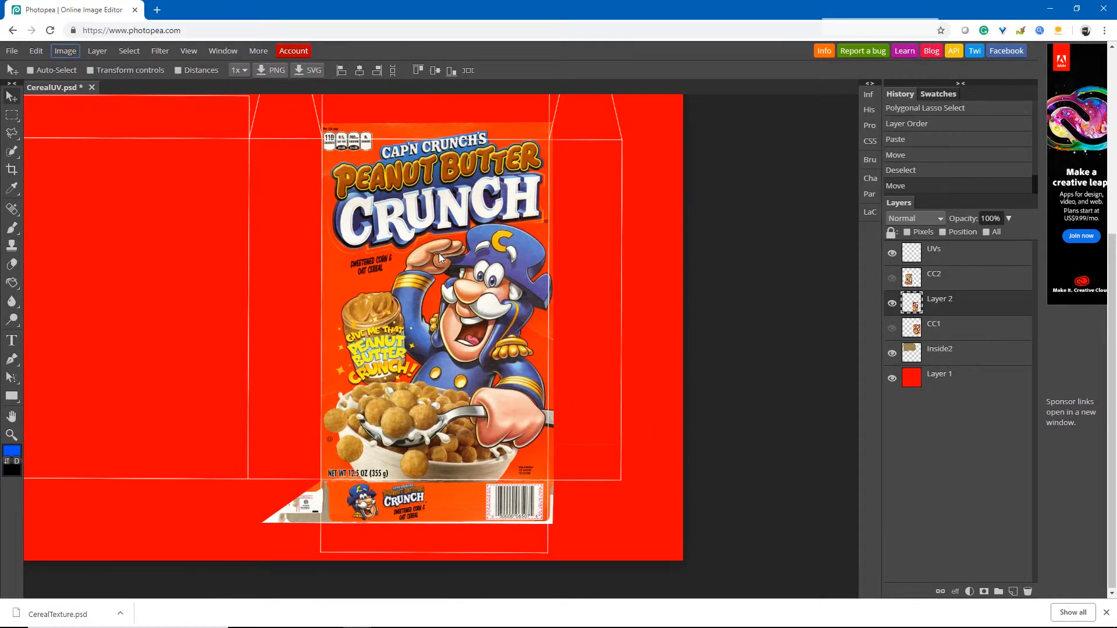
Scale the front panel on Layer 2 to about 98.7% width and 95.2% height so it fits the front face.
left_click(89, 71)
scroll(510, 248, "up", 2)
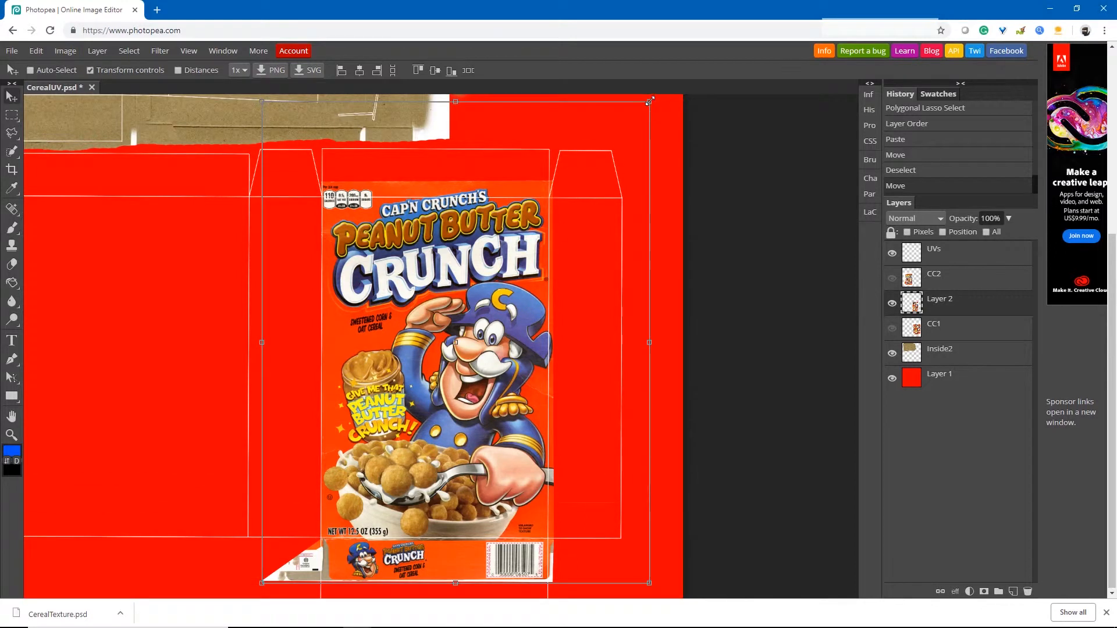
left_click_drag(650, 101, 643, 122)
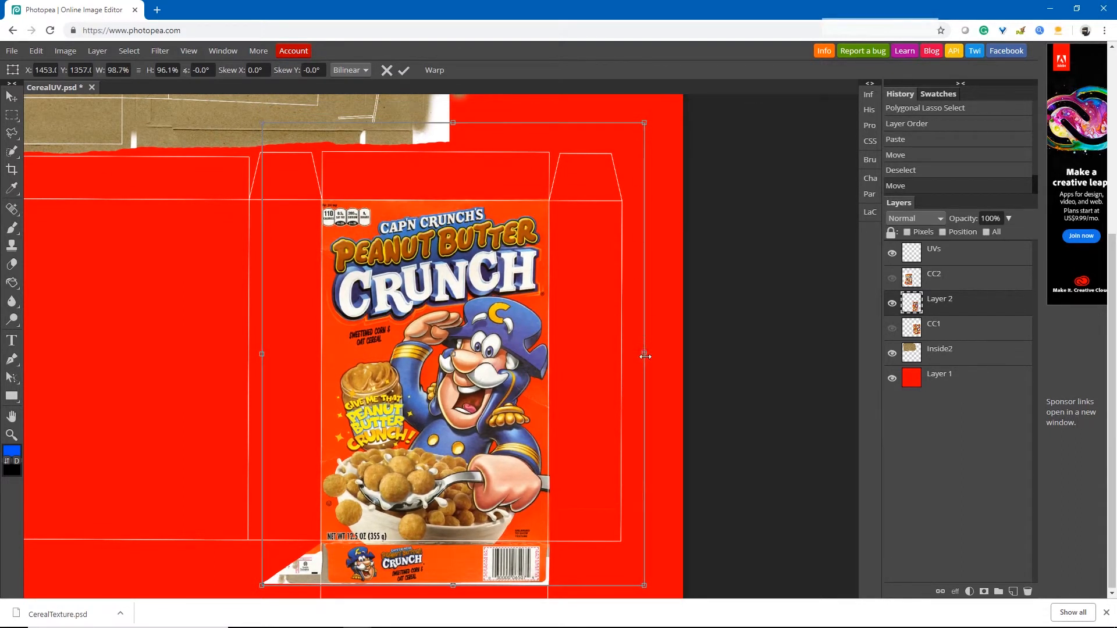
left_click_drag(588, 412, 581, 399)
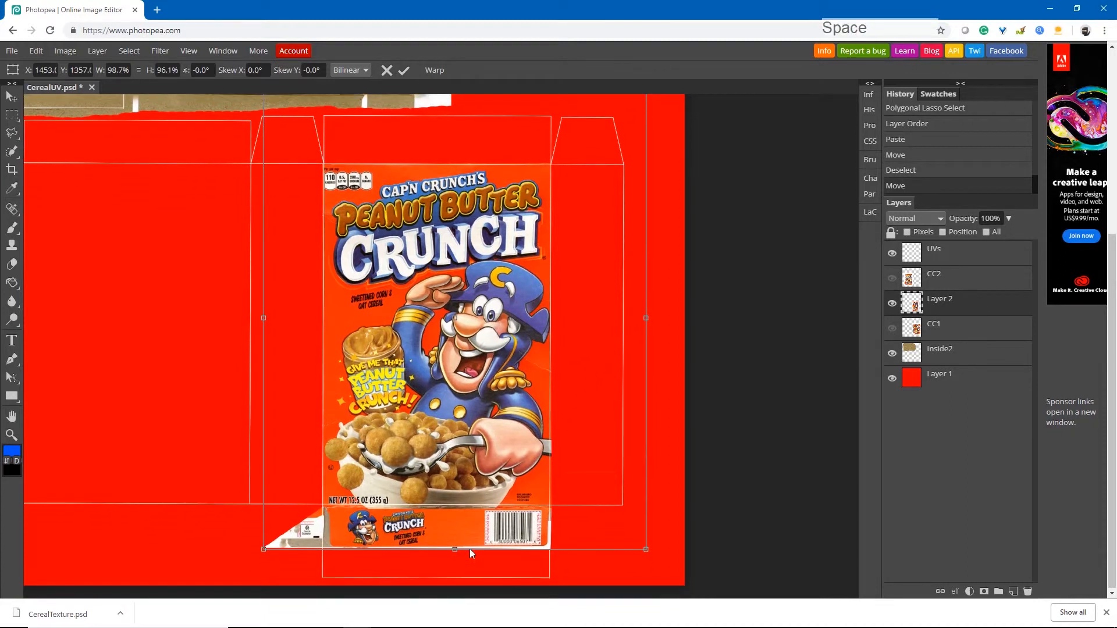
left_click_drag(455, 548, 461, 545)
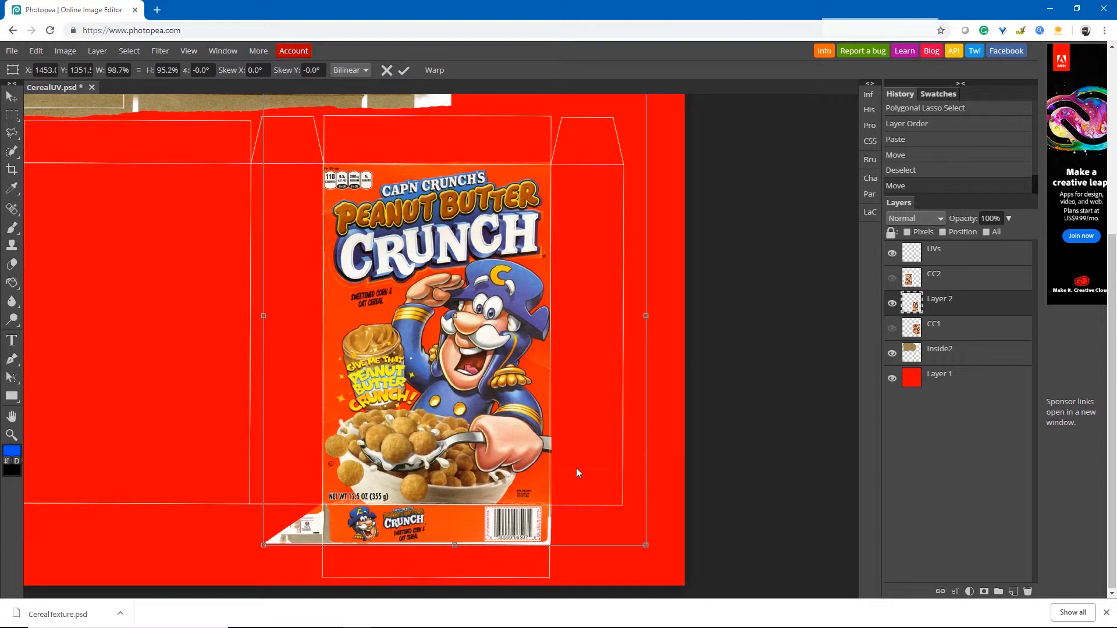
key("KP_Enter")
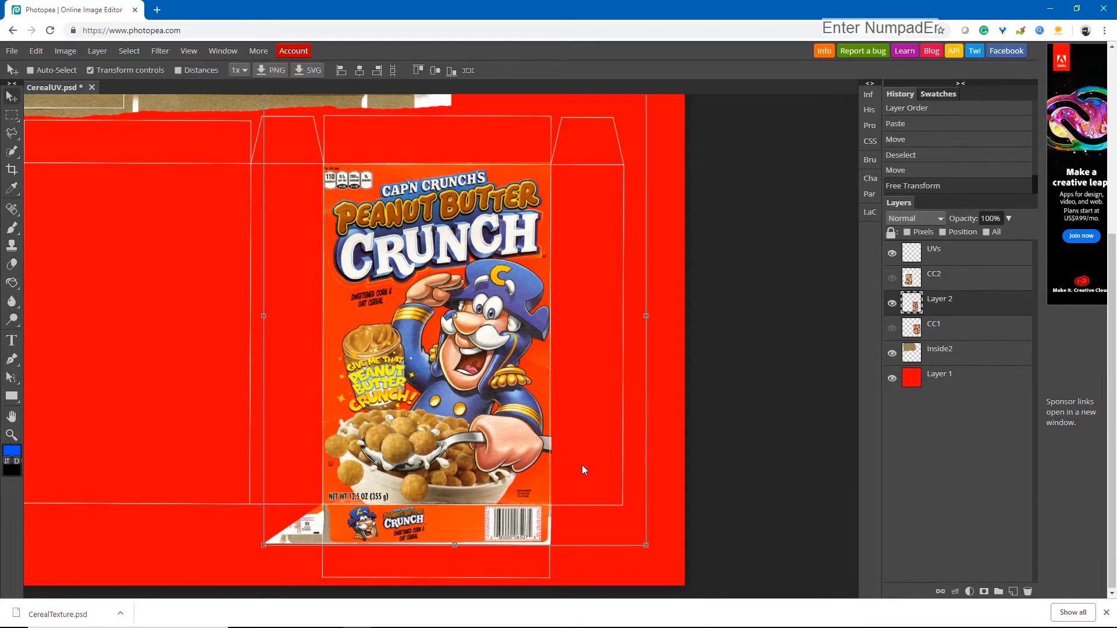
left_click(90, 70)
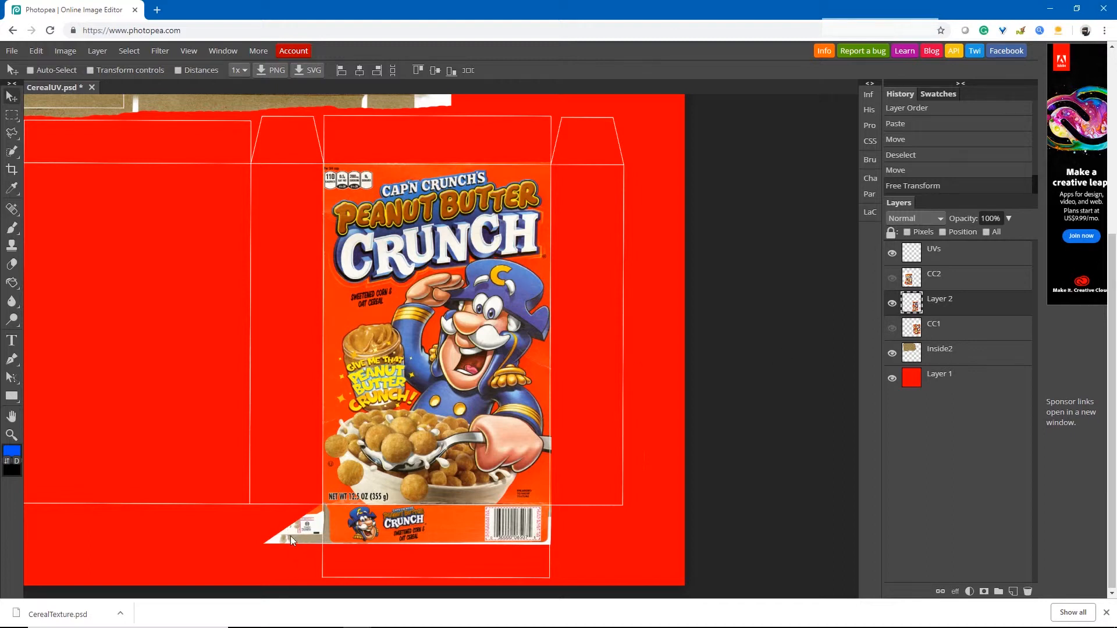
Erase the leftover white and cardboard scrap beside the bottom flap of the front panel on Layer 2, and deselect.
left_click(12, 266)
mouse_move(245, 533)
left_mouse_down()
mouse_move(270, 552)
mouse_move(279, 529)
mouse_move(294, 539)
mouse_move(294, 523)
left_mouse_up()
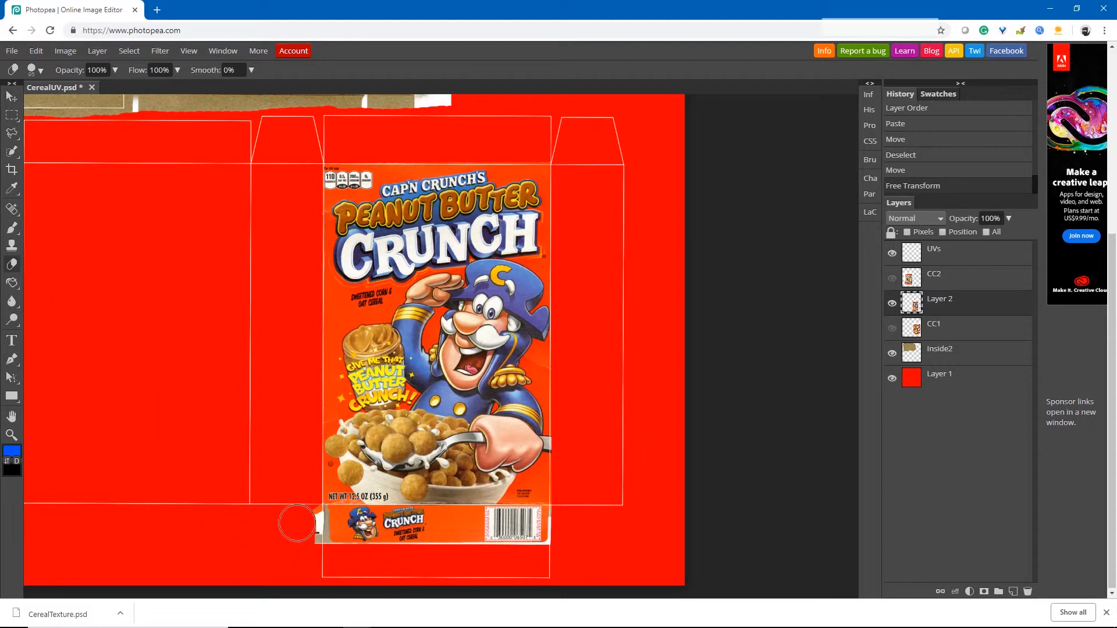
key("m")
left_click(429, 536)
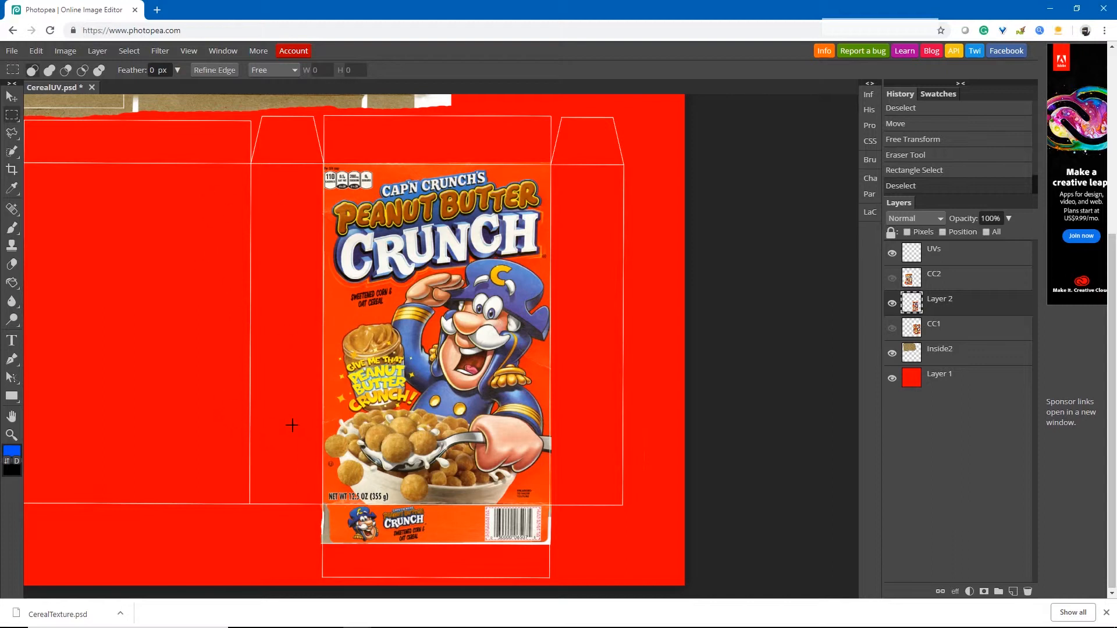
Sample the orange from the front panel and fill the background Layer 1 with it using the Paint Bucket.
right_click(14, 191)
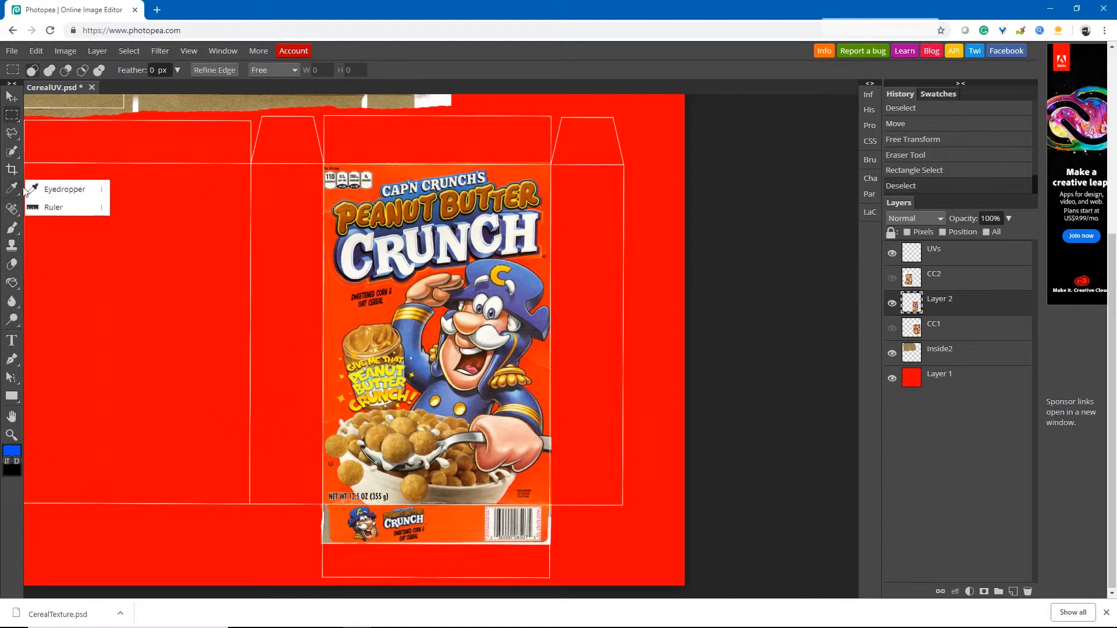
left_click(18, 193)
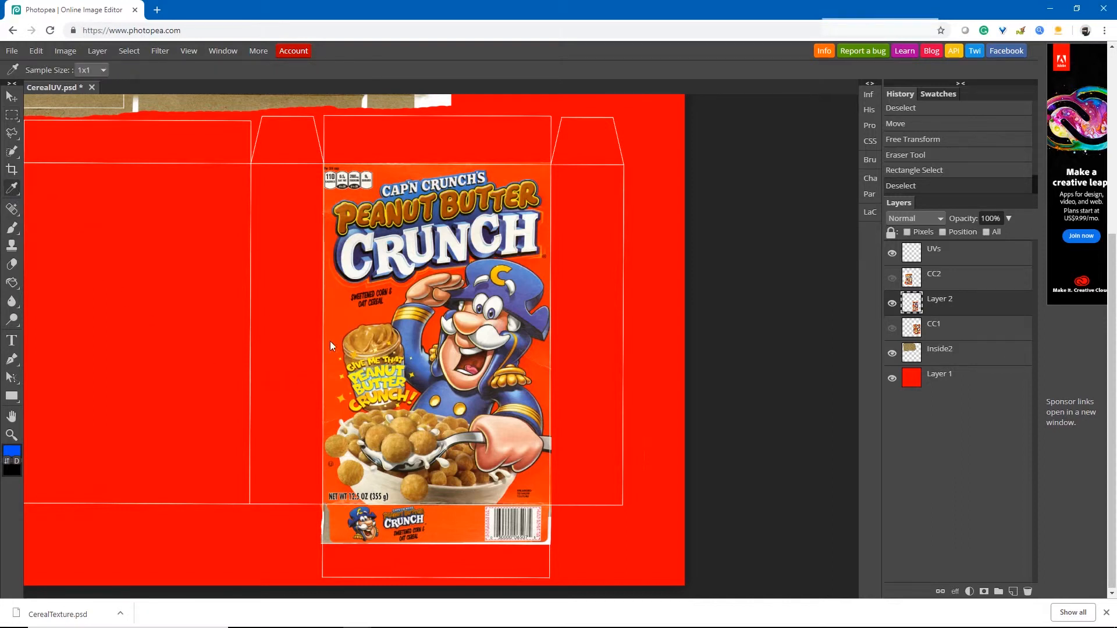
left_click(340, 321)
left_click(915, 384)
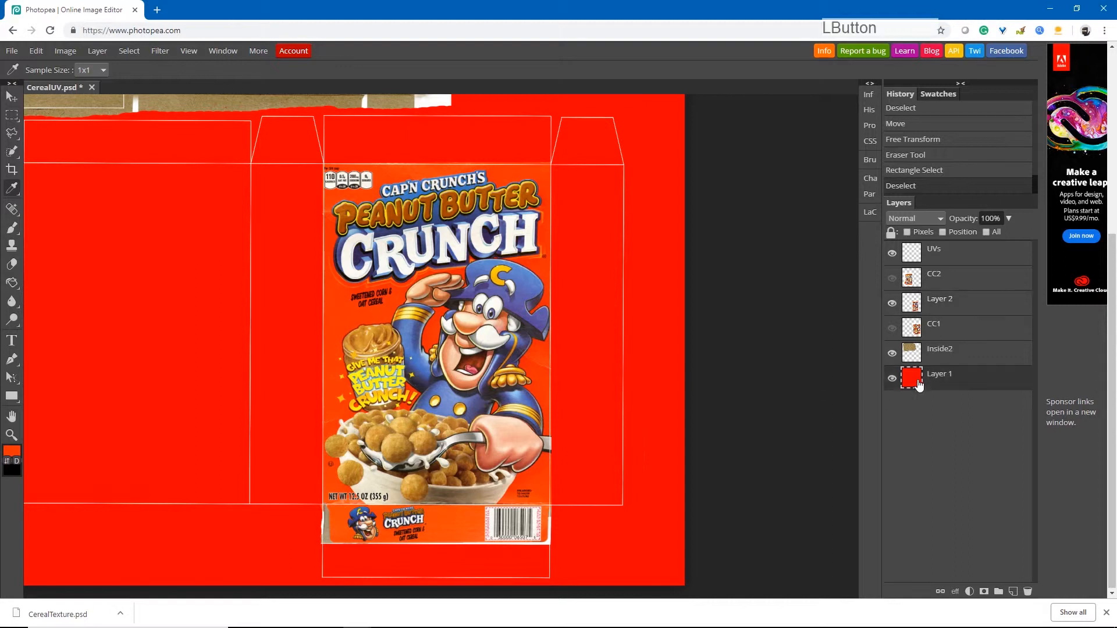
right_click(13, 284)
left_click(69, 302)
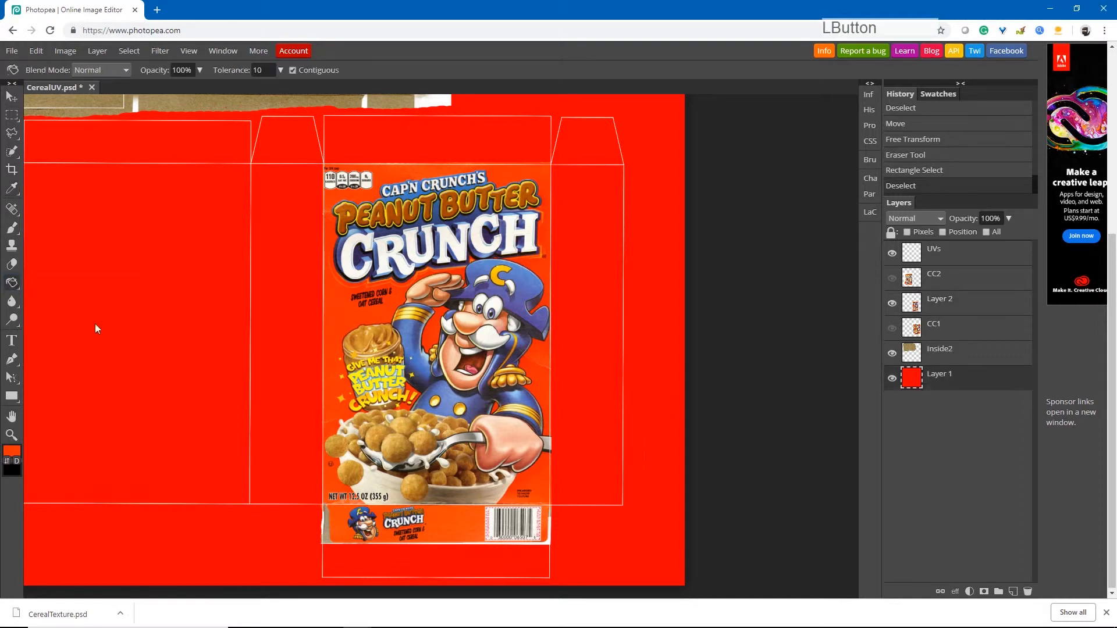
left_click(148, 344)
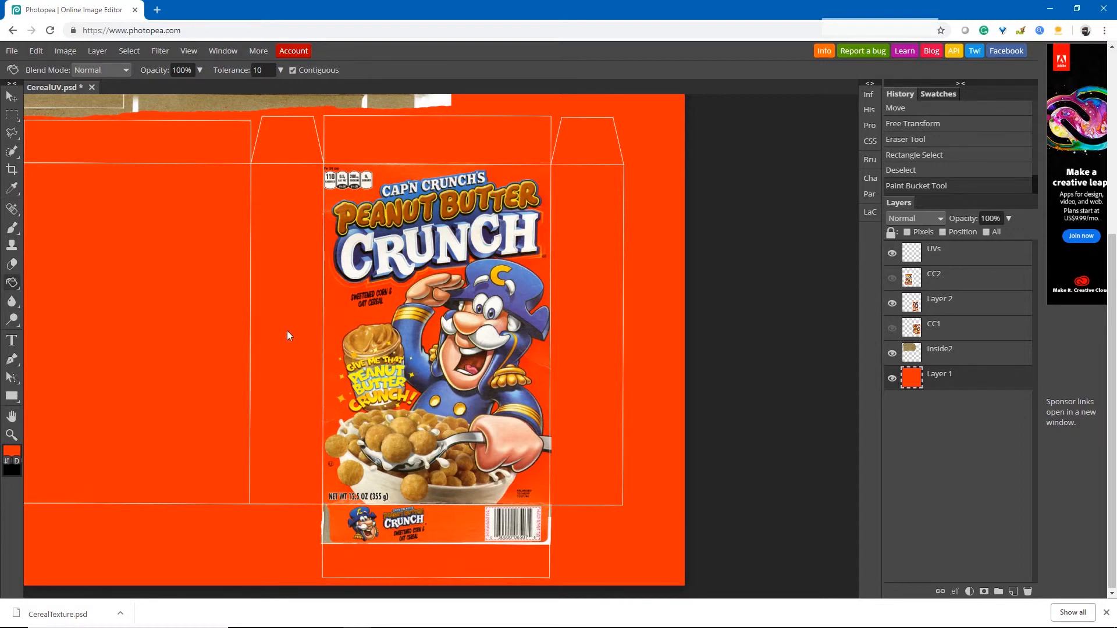
Show CC1 and move the scan to the left of the placed front panel, undoing any accidental fill.
left_click(892, 328)
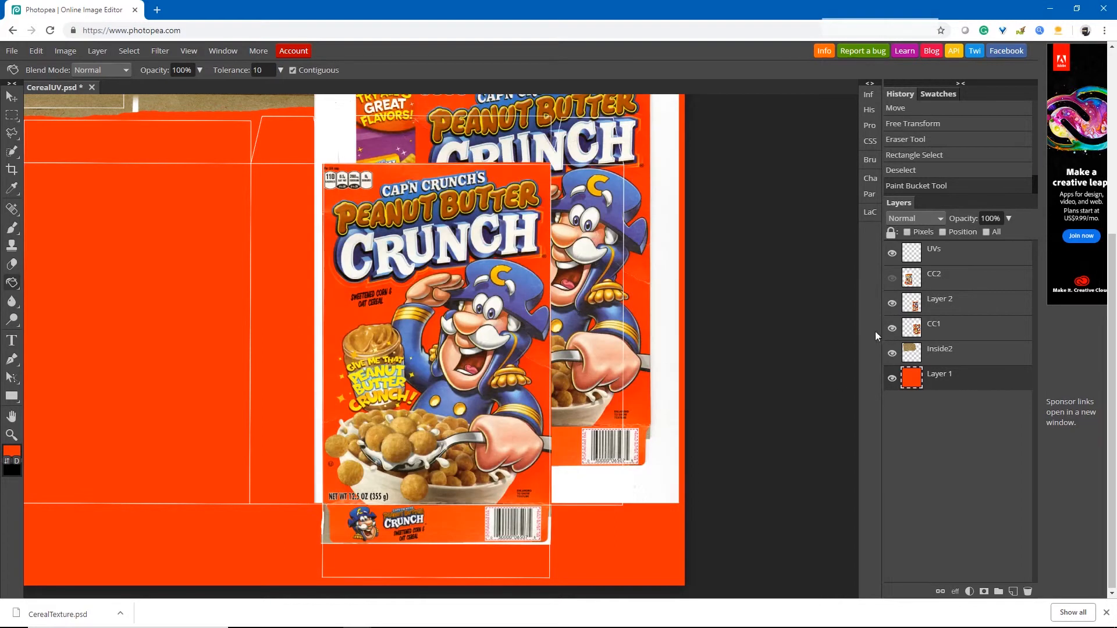
left_click(934, 327)
left_click(664, 347)
left_click(12, 97)
key("ctrl+z")
left_click_drag(590, 339, 287, 355)
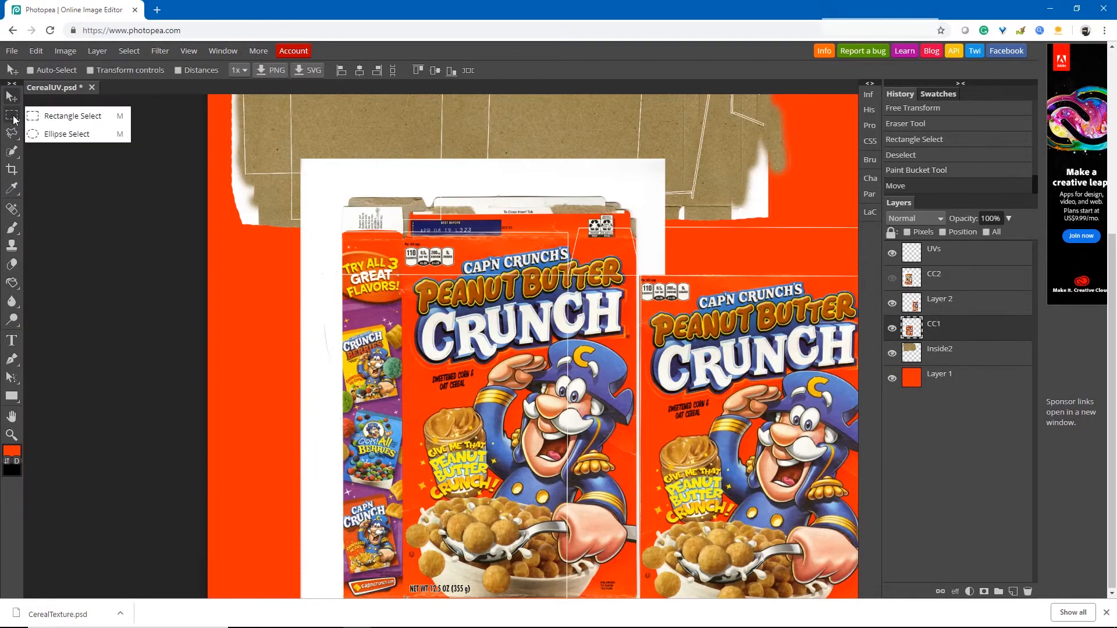
Outline the purple "Try All 3 Great Flavors" side panel on CC1 with the polygonal lasso.
left_click(12, 133)
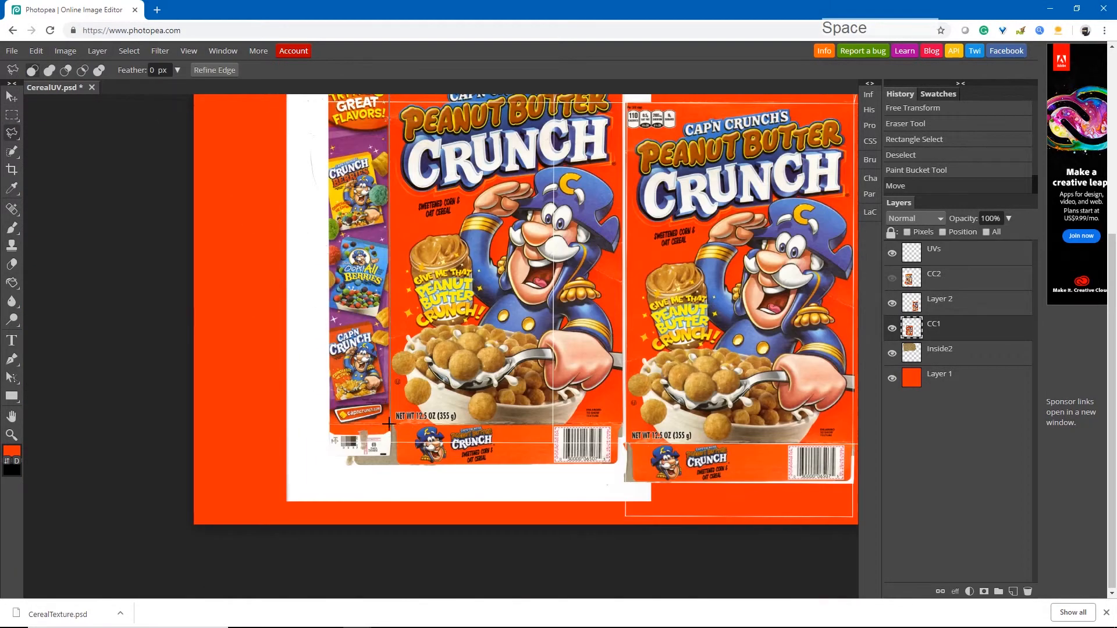
left_click(389, 424)
left_click(331, 424)
mouse_move(330, 223)
left_mouse_down()
mouse_move(336, 387)
mouse_move(604, 413)
left_mouse_up()
left_click(335, 231)
Copy the selected side panel into a new layer above CC1, hide CC1, and move the copy towards the narrow side face.
key("v")
key("ctrl+c")
left_click(1013, 592)
key("ctrl+v")
left_click(892, 353)
left_click_drag(604, 413, 576, 272)
Scale the purple side panel on Layer 6 to the narrow side face beside the front, nudge it left, and deselect.
left_click(91, 71)
mouse_move(548, 482)
left_mouse_down()
mouse_move(529, 466)
mouse_move(543, 468)
left_mouse_up()
left_click_drag(575, 435, 574, 436)
key("Return")
left_click(91, 71)
left_click_drag(442, 268, 439, 268)
key("ctrl+d")
Refine the scaling of the side panel on Layer 6 so it fills the narrow face between its UV lines.
key("m")
scroll(587, 317, "up", 2)
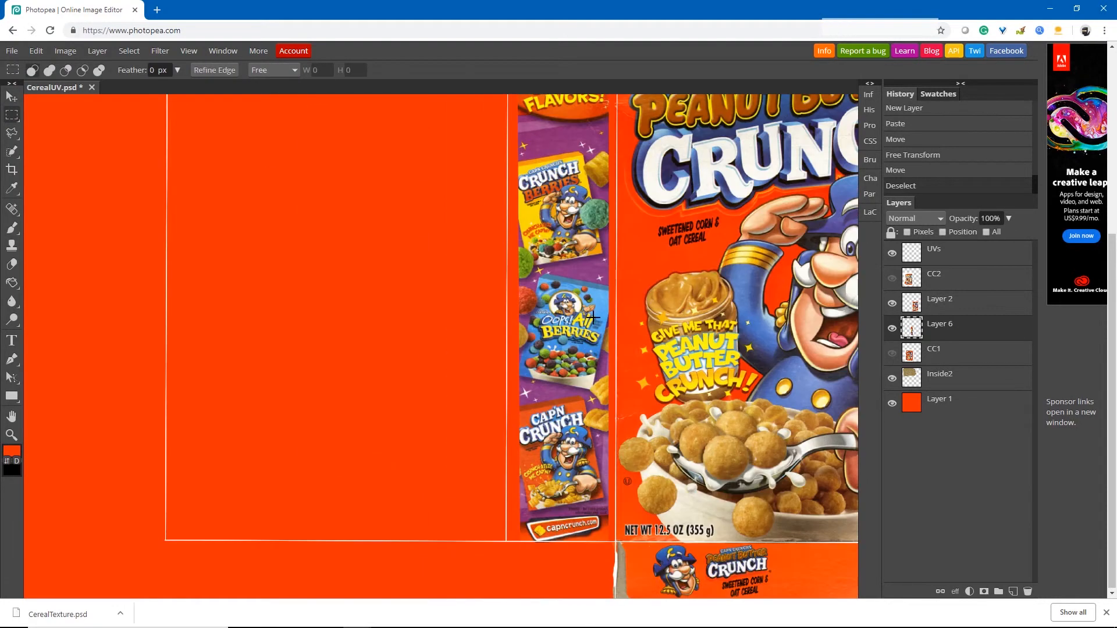
key("v")
left_click(91, 71)
left_click_drag(168, 256, 148, 256)
left_click_drag(147, 256, 82, 396)
key("Return")
left_click(91, 71)
scroll(517, 248, "down", 2)
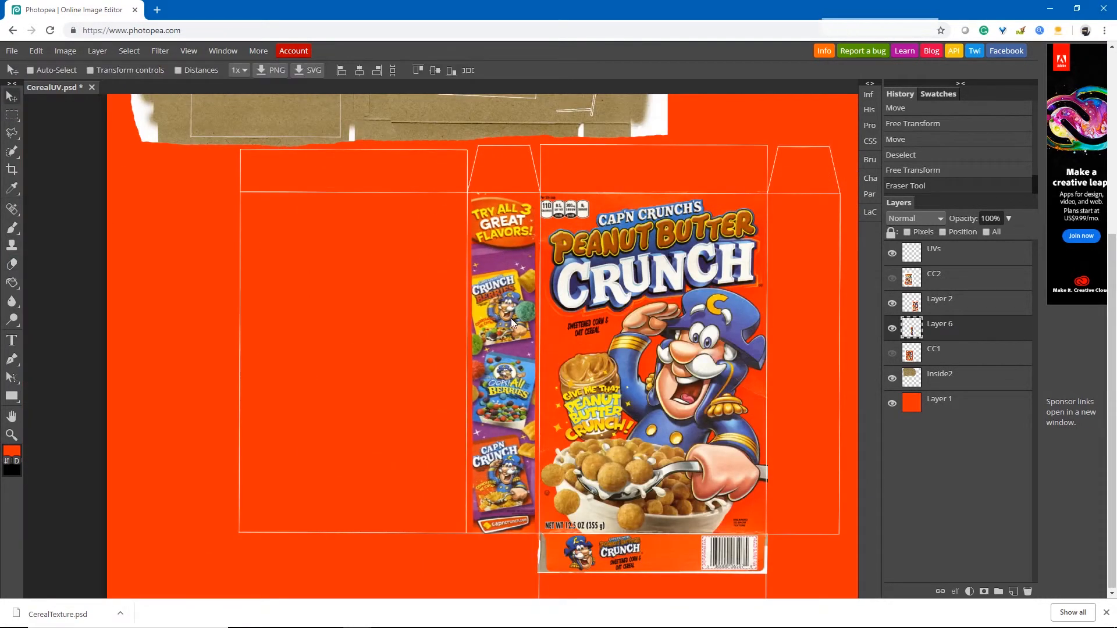
Show CC1 again and move that scan down and to the left, undoing any accidental moves of Layer 6 and Layer 2.
left_click(892, 354)
left_click_drag(365, 282, 331, 295)
key("ctrl+z")
left_click(913, 305)
left_click_drag(408, 262, 354, 288)
key("ctrl+z")
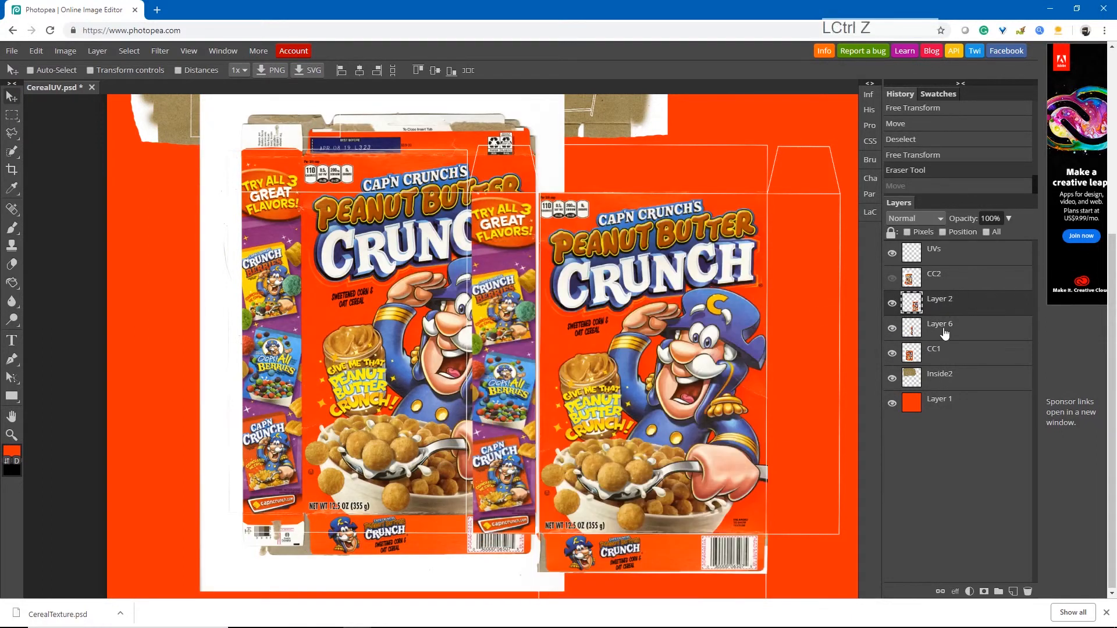
left_click(941, 351)
left_click_drag(528, 162, 412, 212)
Copy the top-flap strip with the best-before stamp from CC1 to a new layer, hide CC1, and place it above the front face.
key("m")
left_click_drag(188, 168, 419, 204)
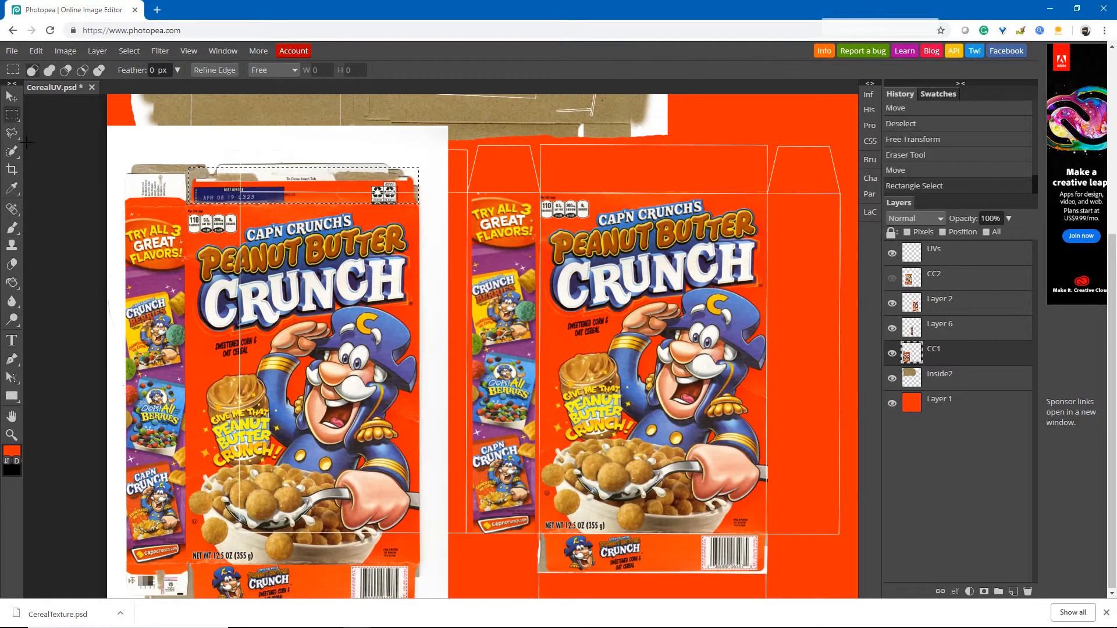
key("v")
key("ctrl+v")
left_click(892, 379)
left_click_drag(308, 189, 651, 145)
Enlarge the top-flap strip on Layer 7 until it covers the flap above the front face, and deselect.
key("ctrl+alt+t")
left_click_drag(768, 145, 788, 141)
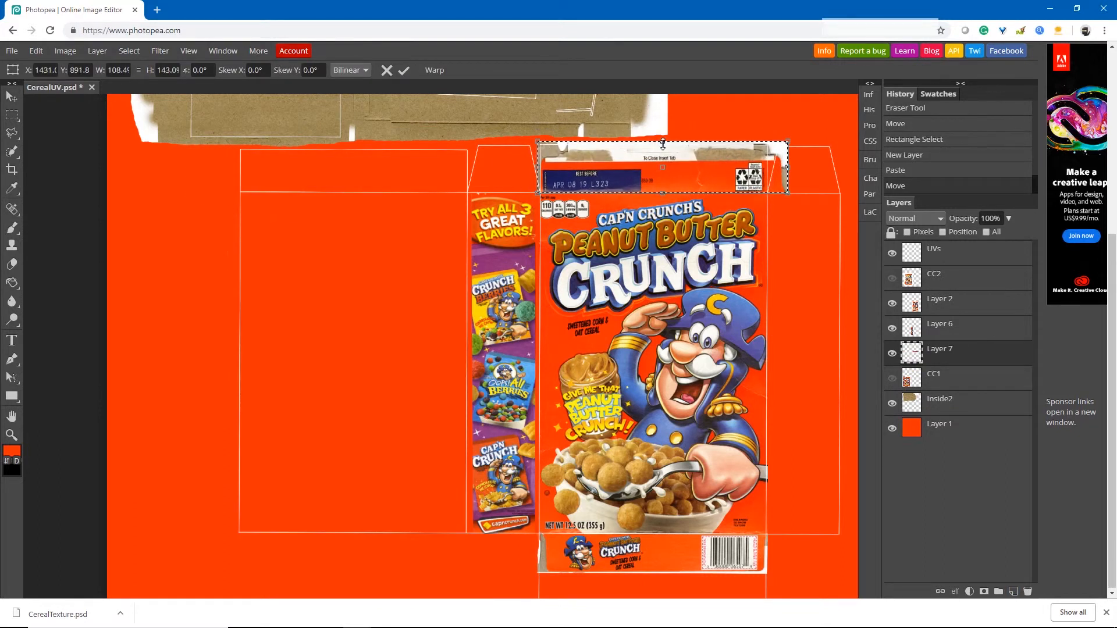
key("Return")
left_click(12, 116)
key("ctrl+d")
Erase the white and cardboard surplus around the top-flap strip on Layer 7.
key("e")
mouse_move(790, 192)
left_mouse_down()
mouse_move(791, 146)
mouse_move(546, 128)
mouse_move(525, 205)
left_mouse_up()
left_click_drag(540, 147, 806, 151)
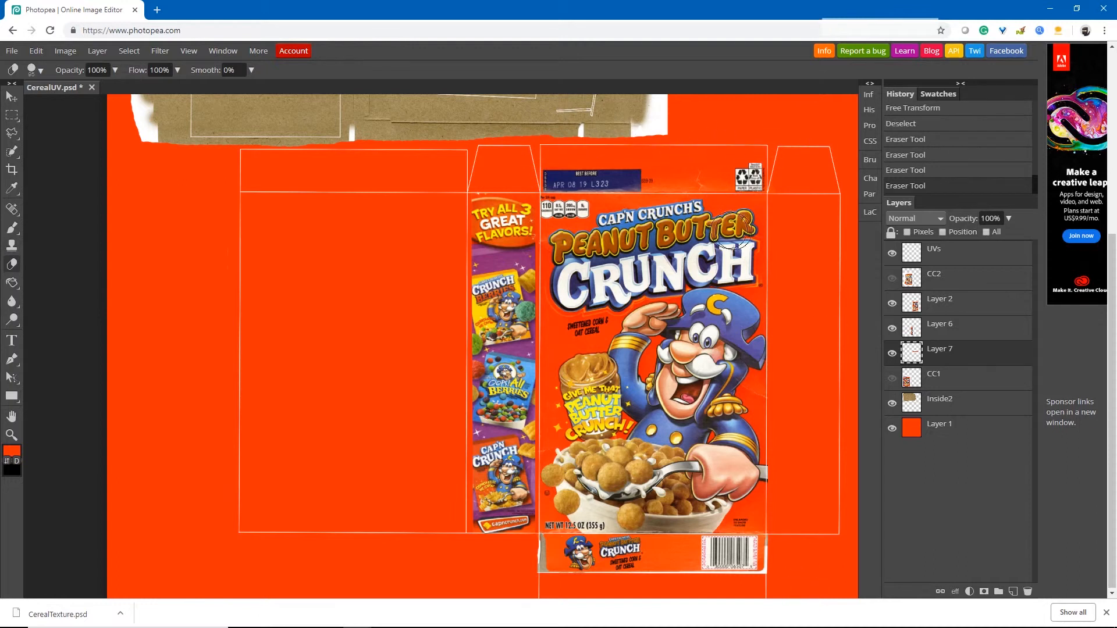
Show CC2 and outline its "Back to the Beach!" back panel together with the top flap using the polygonal lasso.
left_click(893, 279)
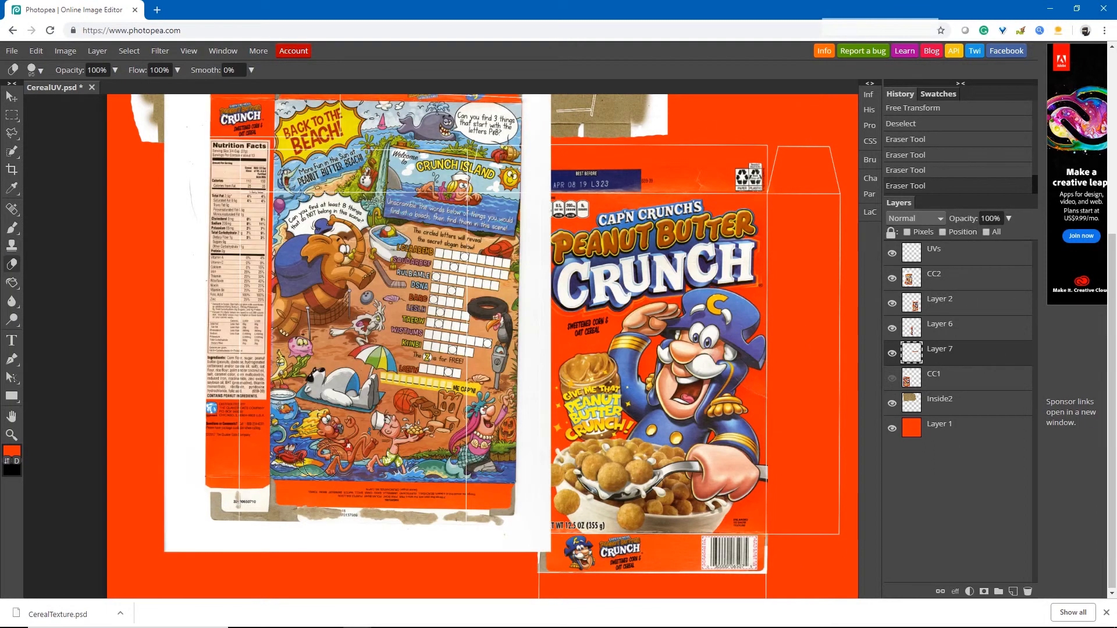
left_click(954, 278)
left_click(12, 115)
left_click(12, 133)
left_click_drag(274, 116, 254, 174)
left_click(256, 111)
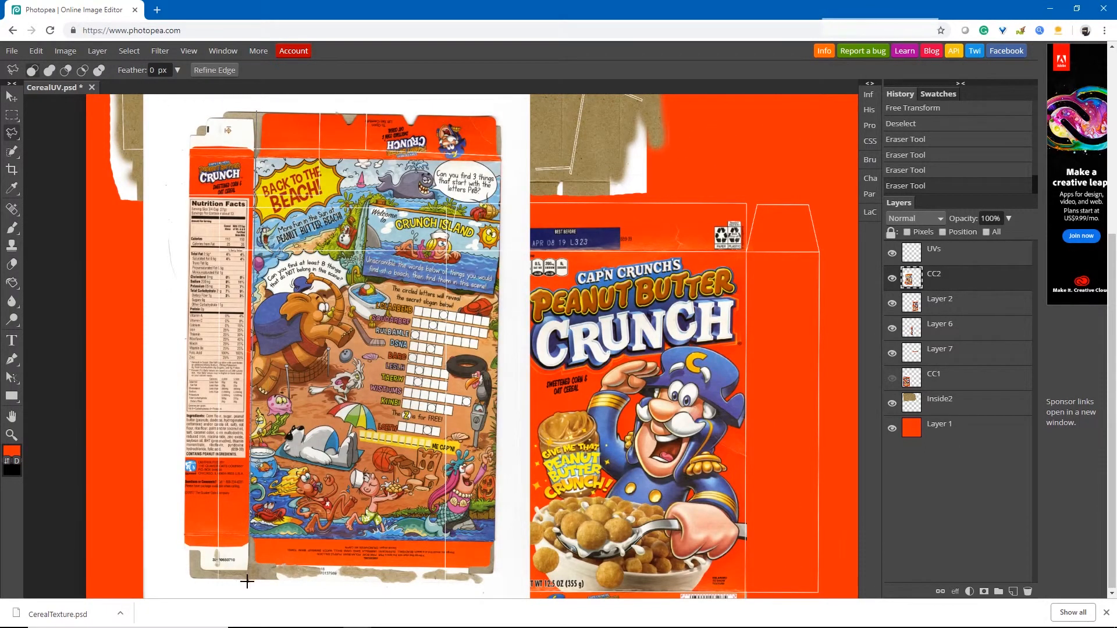
left_click(253, 156)
left_click(248, 534)
left_click(496, 540)
left_click(501, 114)
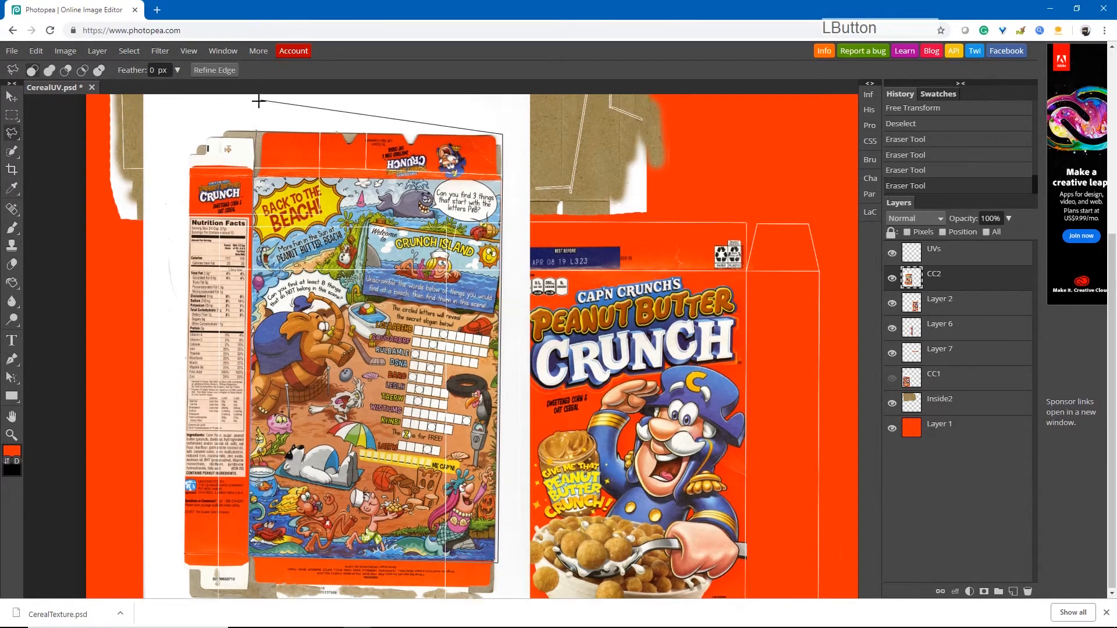
left_click(256, 111)
Copy the selected back panel from CC2 into a new layer above it, hide CC2, and move the copy over the back face.
key("ctrl+c")
key("ctrl+v")
left_click_drag(329, 446, 317, 475)
key("ctrl+alt+t")
left_click_drag(501, 557, 501, 551)
left_click_drag(233, 165, 276, 234)
left_click_drag(337, 326, 276, 324)
left_click_drag(436, 597, 449, 450)
left_click_drag(447, 257, 453, 257)
left_click_drag(214, 461, 216, 462)
key("Return")
key("ctrl+z")
Fit the Layer 8 back panel to the large back face and its top flap, at about 93% width and 90% height, rotated -0.9°.
left_click_drag(468, 393, 449, 417)
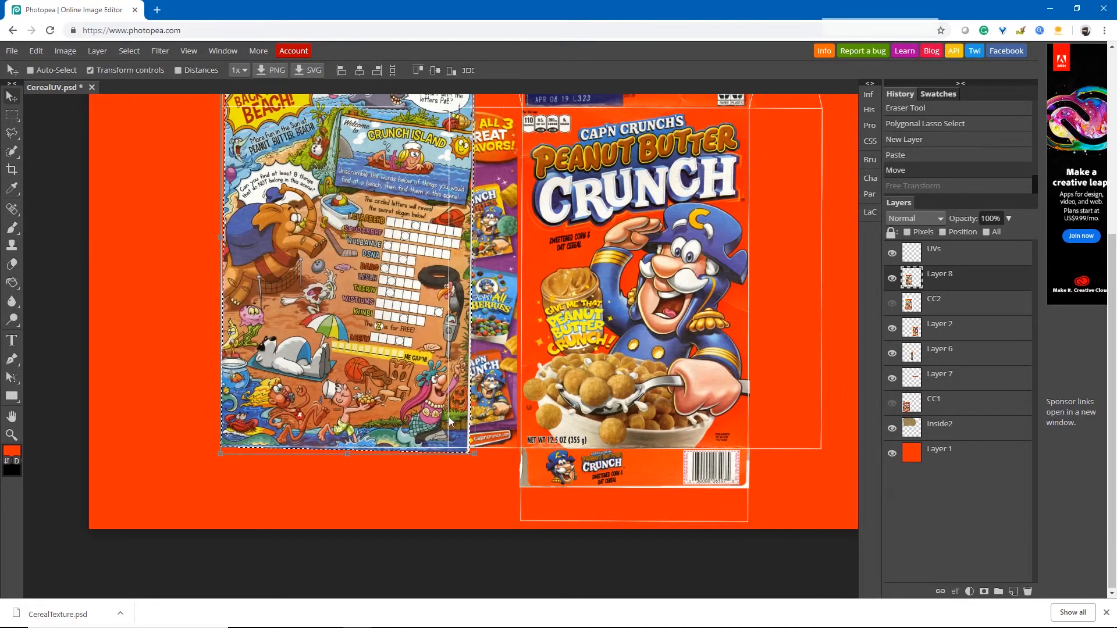
left_click_drag(481, 453, 453, 449)
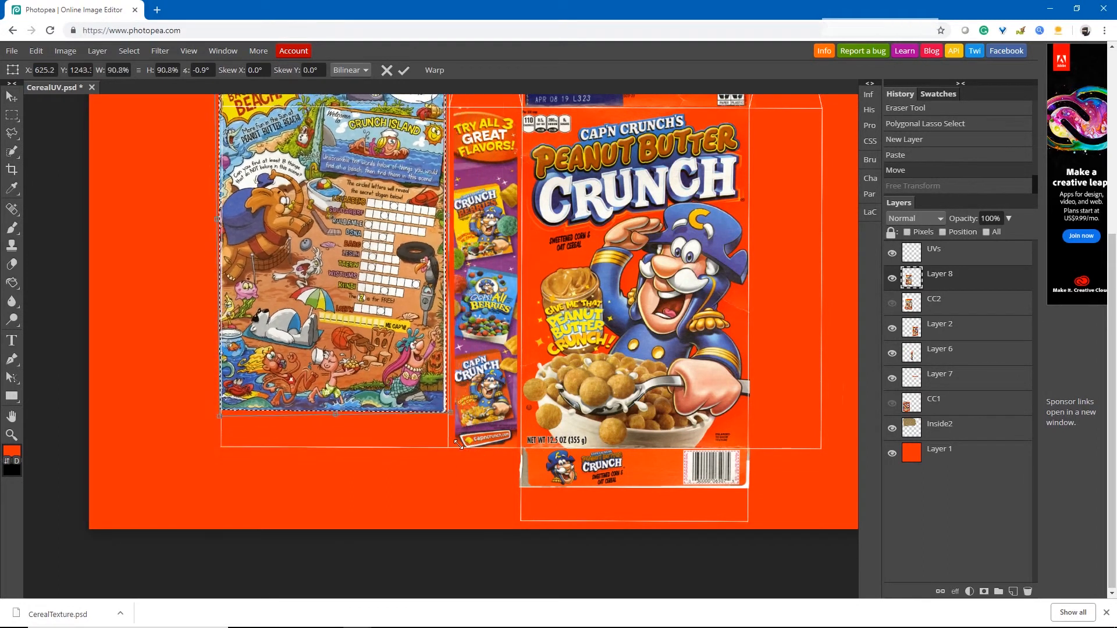
left_click_drag(362, 383, 352, 468)
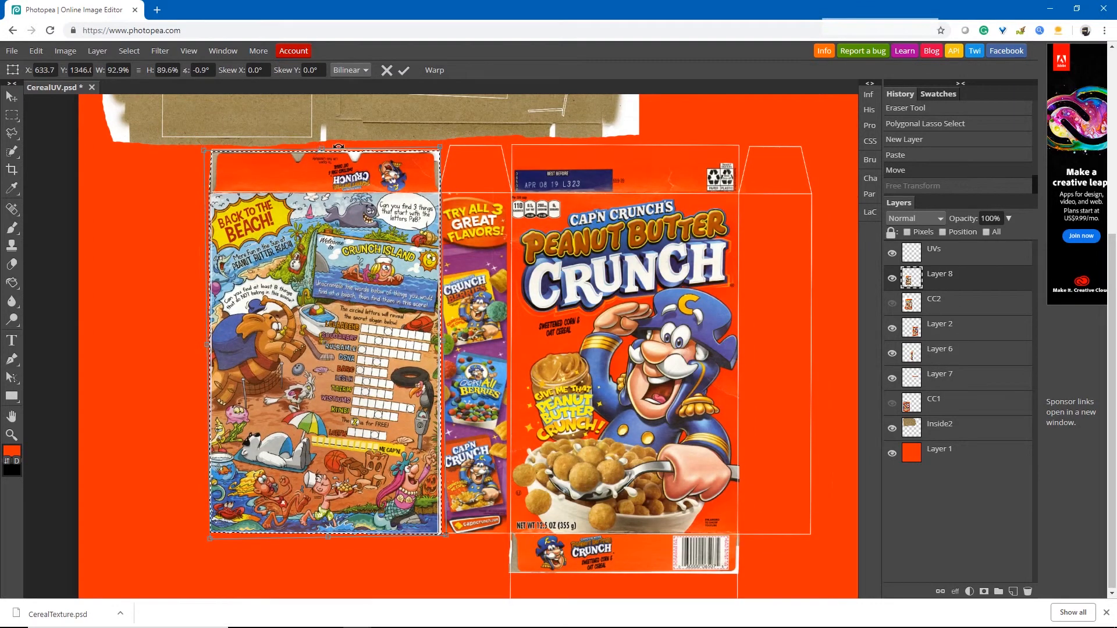
key("Return")
left_click(74, 129)
scroll(456, 438, "up", 5)
scroll(456, 438, "down", 5)
Erase the white surplus along the right edge of the back panel on Layer 8 and deselect.
left_click(11, 265)
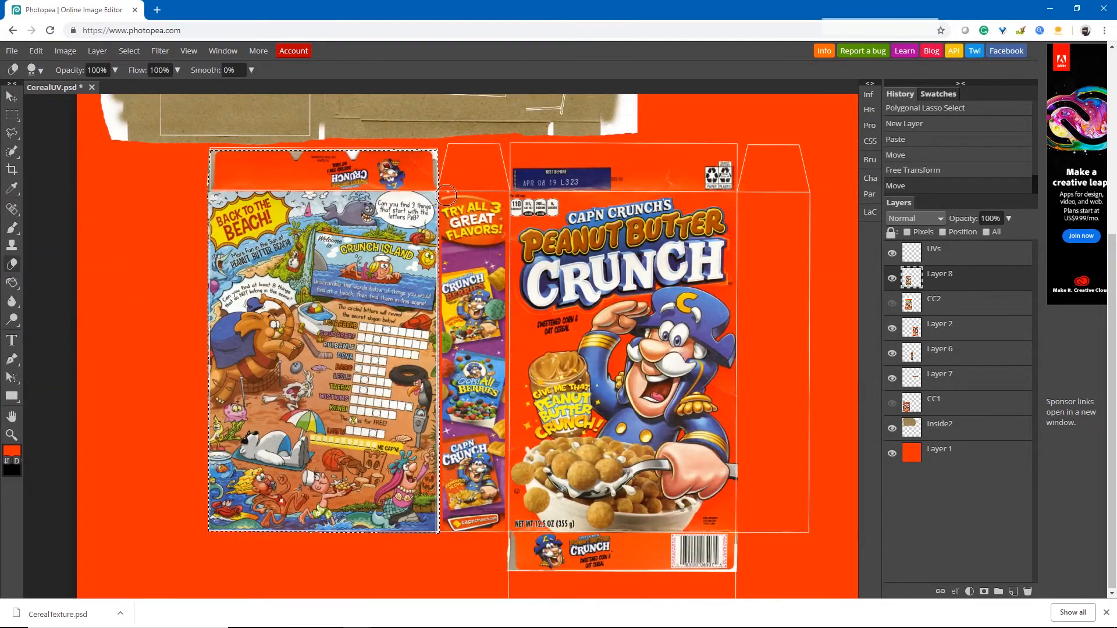
left_click_drag(444, 196, 456, 542)
scroll(246, 155, "up", 2)
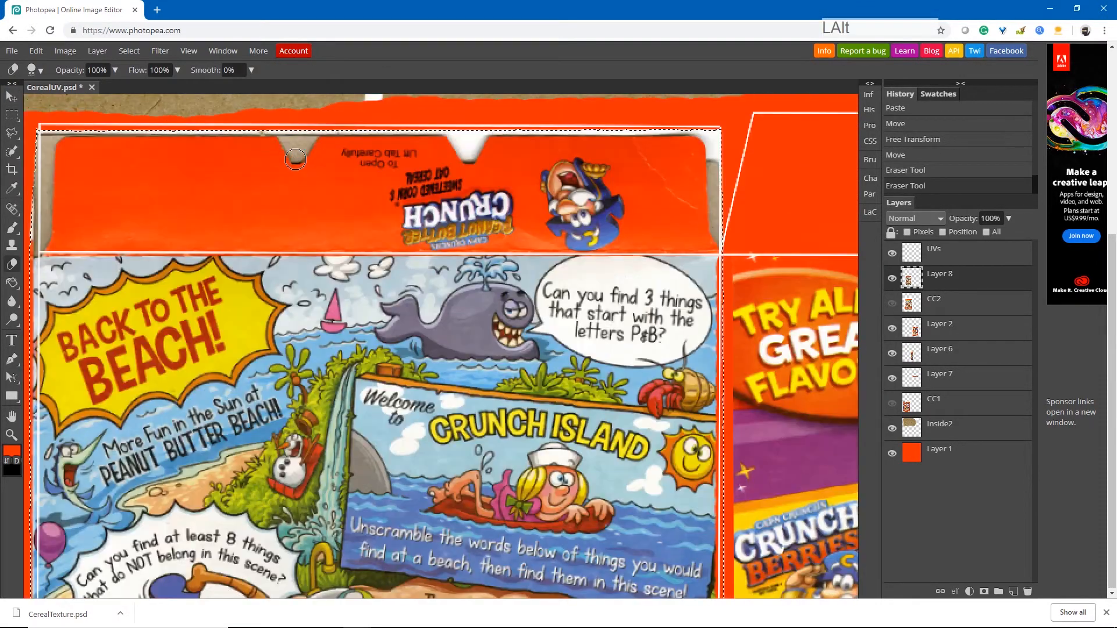
left_click(11, 115)
left_click(421, 208)
scroll(334, 296, "down", 1)
Reorder Layer 8 below CC2 in the layer stack and show CC2.
left_click(892, 278)
left_click(892, 278)
left_click_drag(935, 276, 935, 309)
left_click(892, 278)
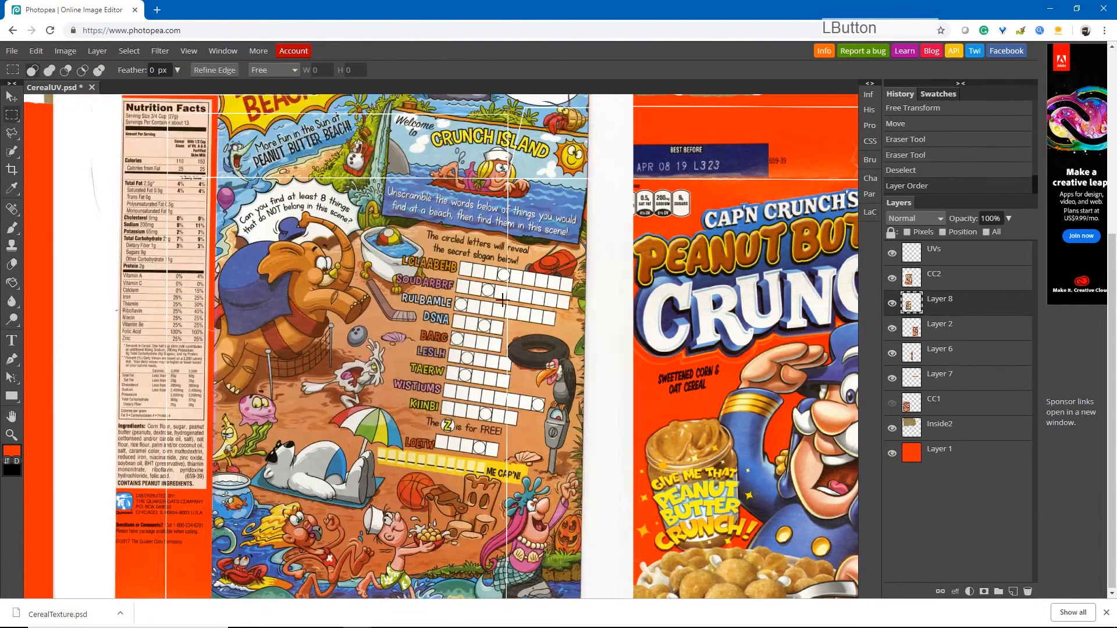
Outline the Nutrition Facts side panel of the CC2 scan with the polygonal lasso.
scroll(429, 288, "down", 3)
left_click(12, 133)
left_click(276, 133)
left_click(322, 133)
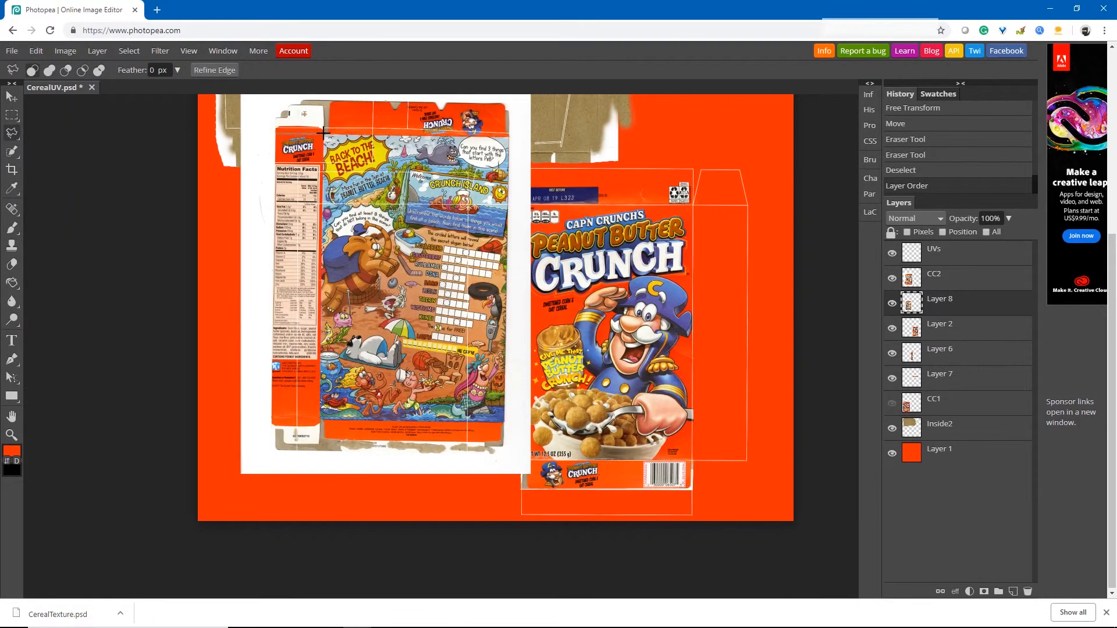
left_click(321, 417)
left_click(273, 418)
left_click(276, 133)
Paste the lassoed area into a new layer above Layer 8 and toggle CC2's visibility to check the copy.
key("ctrl+v")
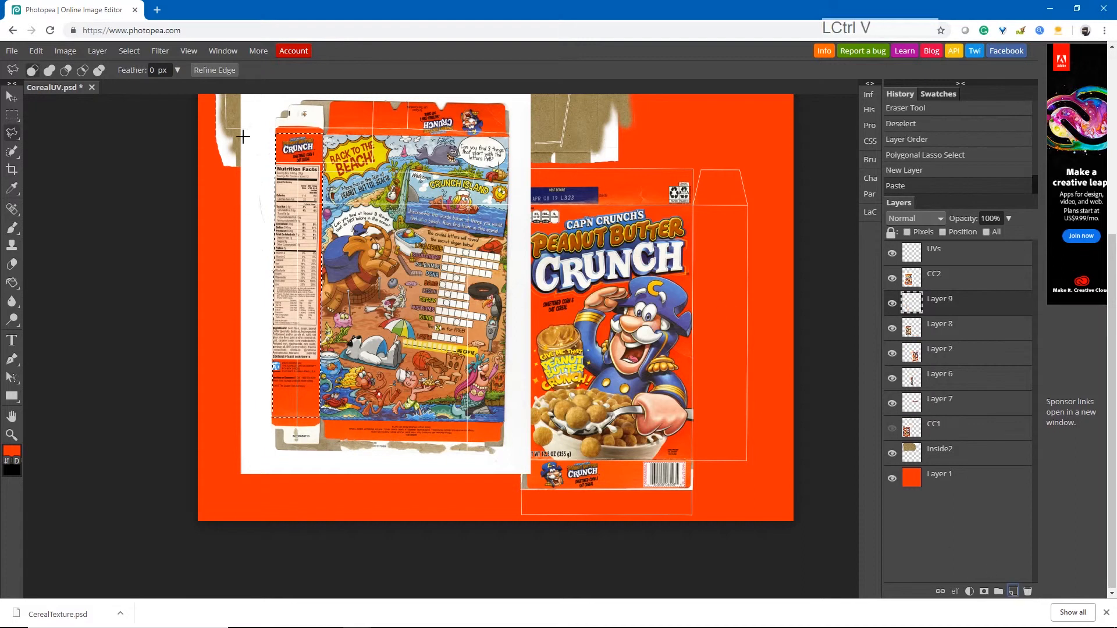
left_click(892, 278)
left_click(892, 278)
left_click(892, 278)
left_click(892, 279)
Copy the selected Nutrition Facts panel from CC2 into a new layer above it and hide CC2.
left_click(939, 281)
key("ctrl+c")
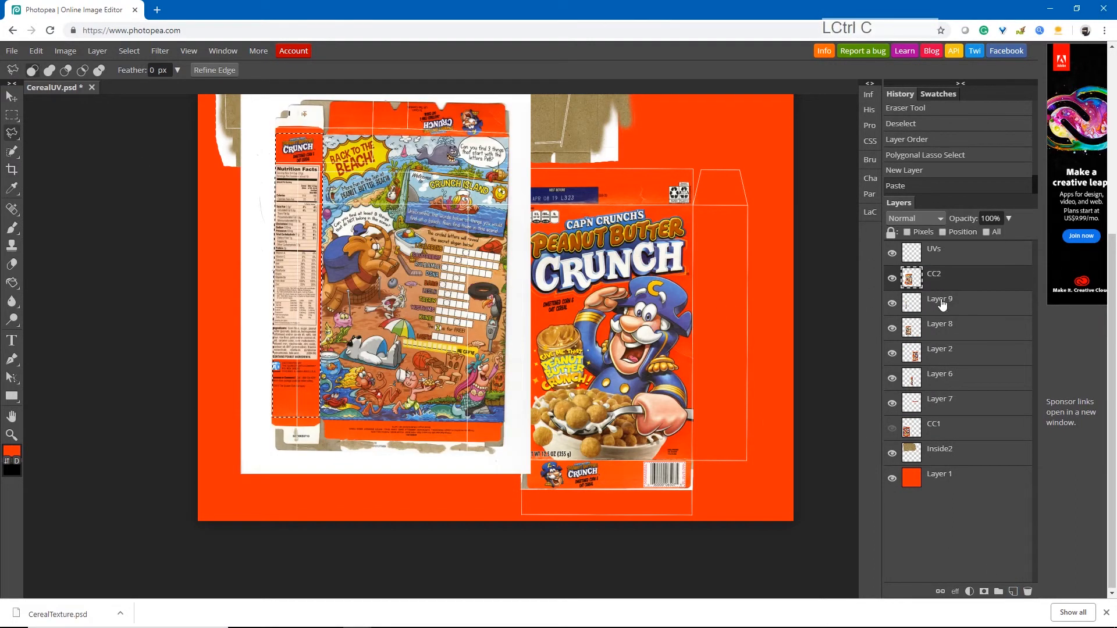
left_click(893, 306)
key("ctrl+v")
left_click(892, 303)
left_click(892, 330)
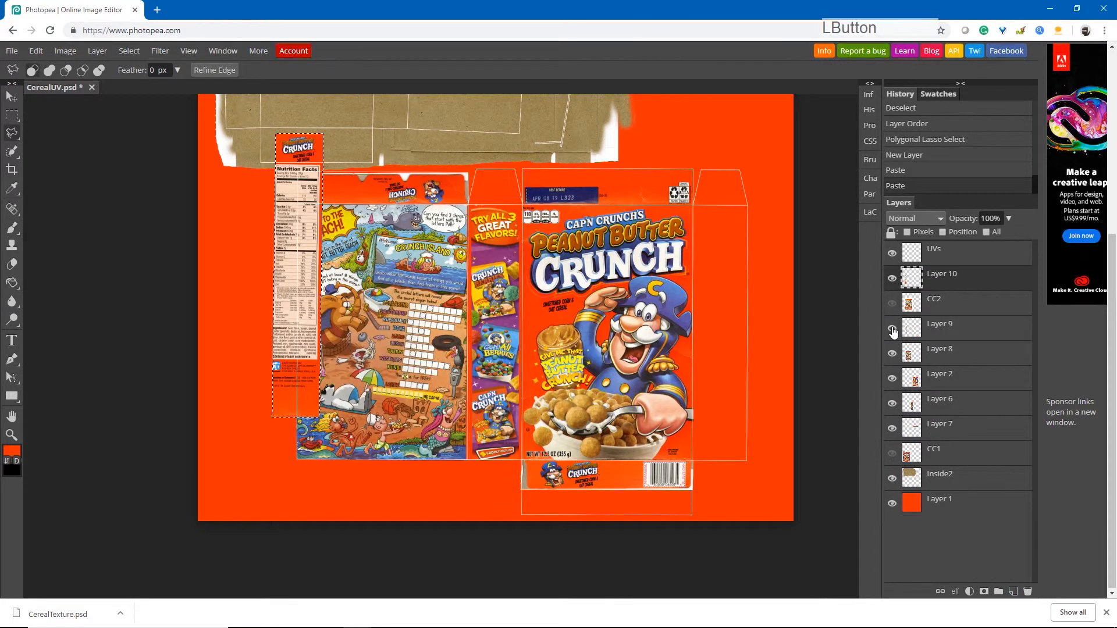
Move the Nutrition Facts copy onto the side panel beside the box front, then rotate it about -0.9° and resize it to the UV outline.
left_click(11, 131)
left_click(11, 97)
left_click_drag(298, 233, 720, 305)
key("ctrl+alt+t")
left_click_drag(751, 203, 749, 199)
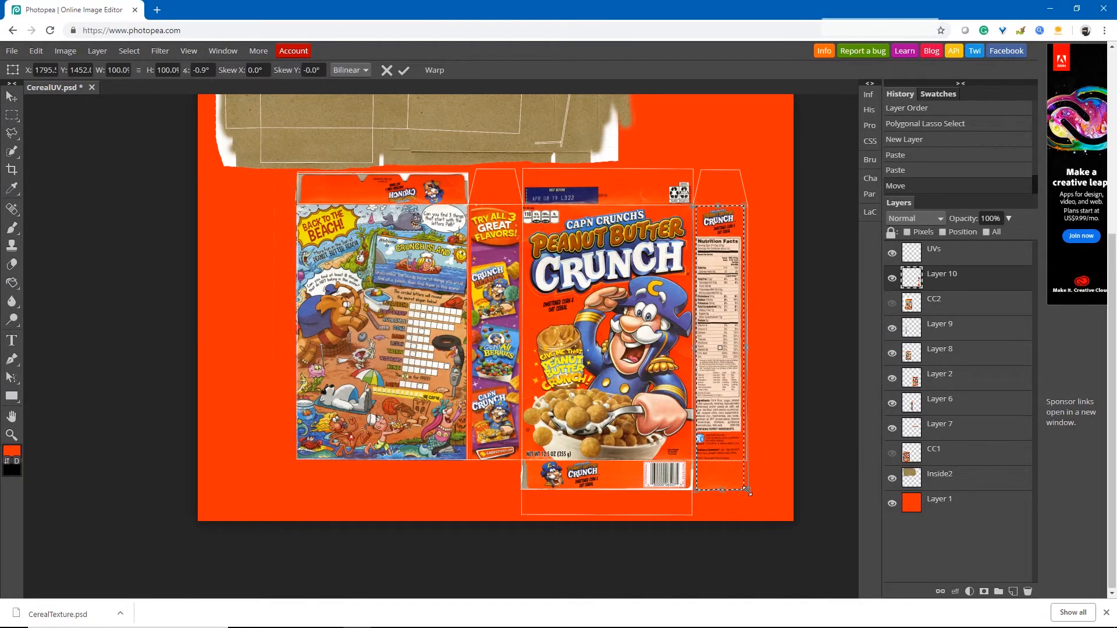
left_click_drag(721, 490, 746, 480)
key("Return")
Readjust the Nutrition Facts copy with Free Transform, nudge it into line with the UV panel and clear the selection.
key("ctrl+alt+t")
left_click_drag(747, 341, 720, 349)
left_click(11, 97)
left_click(12, 114)
left_click(688, 412)
Show CC2, outline the orange answers strip below its back panel with the polygonal lasso and copy it into a new layer.
left_click(892, 303)
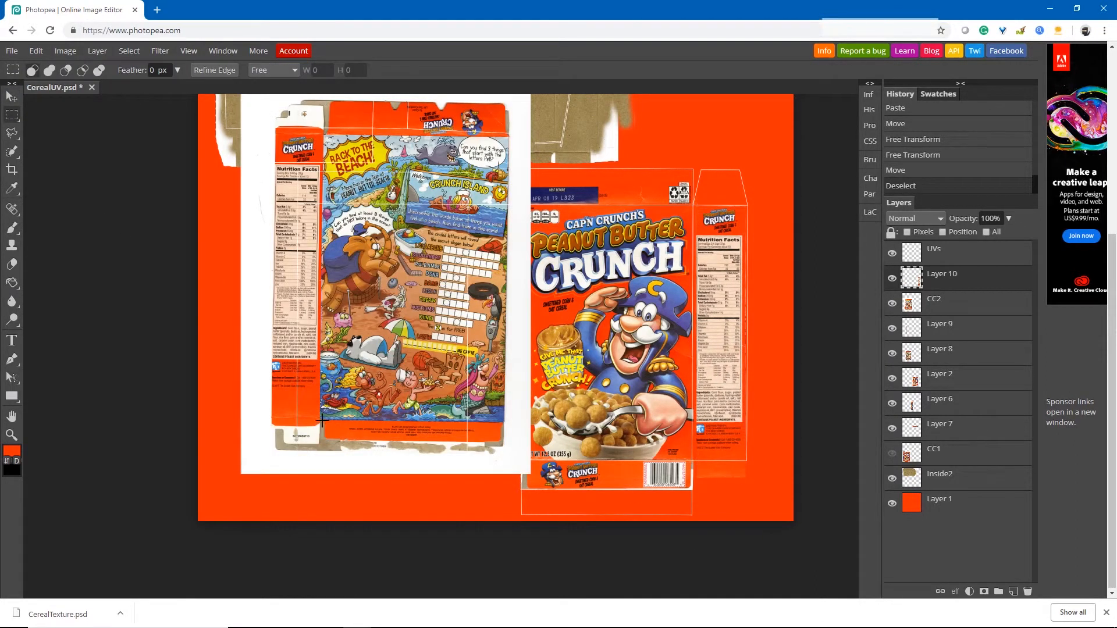
left_click(12, 133)
left_click(934, 303)
left_click(323, 441)
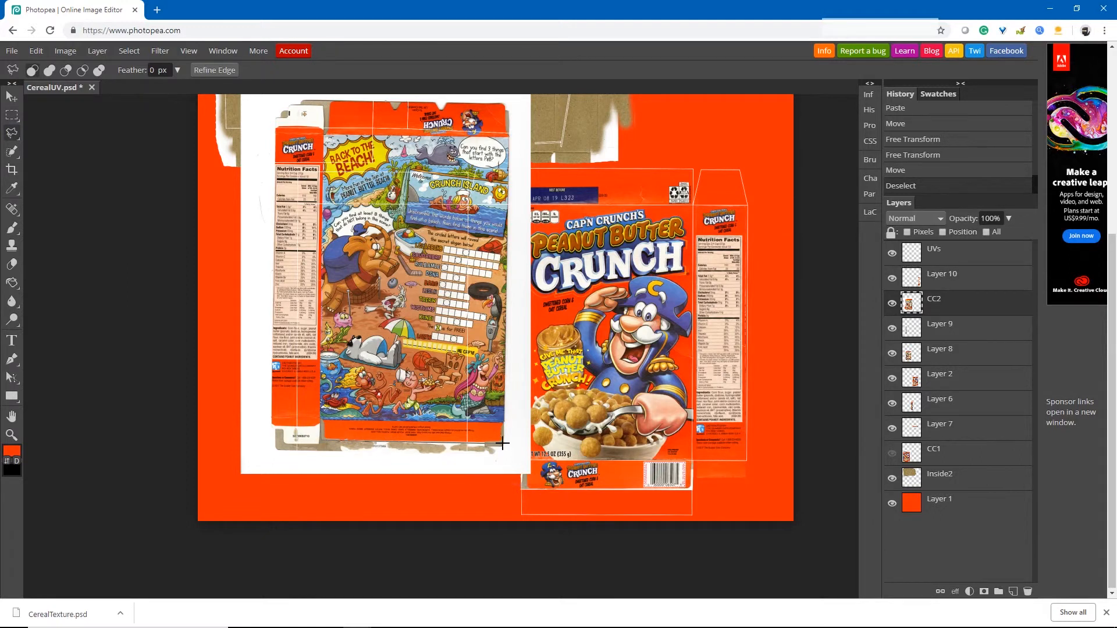
left_click(503, 443)
left_click(506, 421)
left_click(322, 419)
left_click(323, 440)
left_click(12, 97)
key("ctrl+c")
key("ctrl+v")
Place the answers strip on the lowest flap below the box front, rotated about 178.5° and stretched to the UV flap's width.
left_click_drag(392, 435, 585, 499)
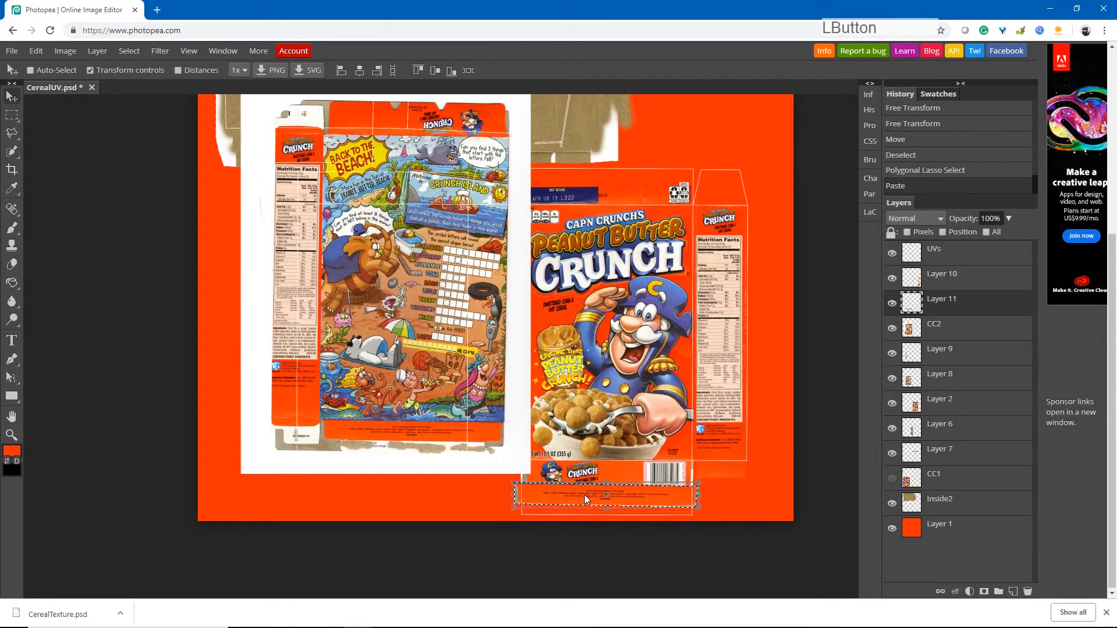
left_click_drag(705, 510, 668, 354)
scroll(668, 353, "up", 3)
left_click_drag(637, 293, 548, 293)
left_click_drag(600, 394, 271, 302)
left_click_drag(482, 327, 456, 329)
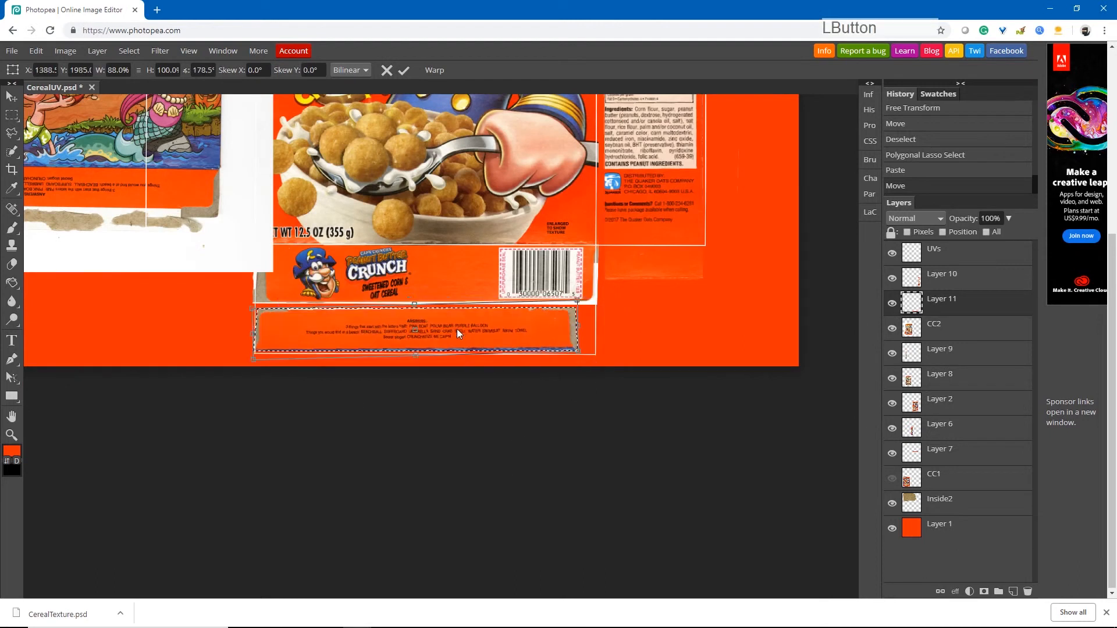
left_click_drag(578, 353, 603, 356)
left_click(403, 70)
Erase the ragged scan edges at the side of the answers strip on Layer 11.
left_click(12, 264)
left_click_drag(239, 305, 336, 293)
key("ctrl+z")
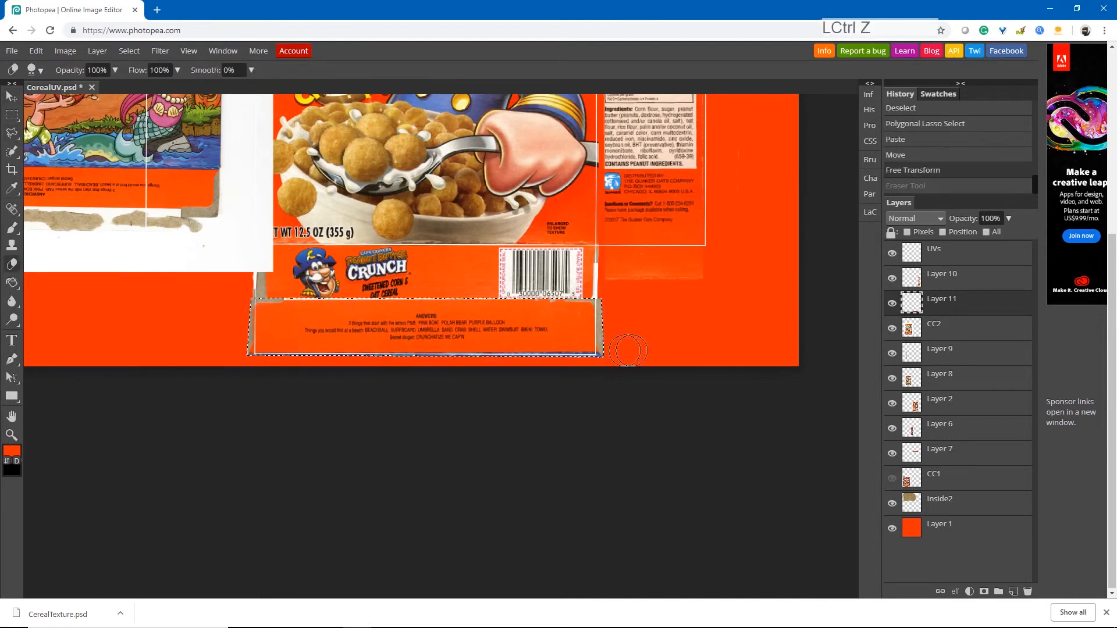
left_click_drag(609, 296, 608, 361)
Hide CC2, clear the selection and reorder CC2 above Layer 10 in the layer stack.
left_click(11, 96)
left_click(892, 328)
left_click(11, 116)
left_click(185, 281)
scroll(185, 281, "down", 3)
left_click_drag(185, 281, 293, 394)
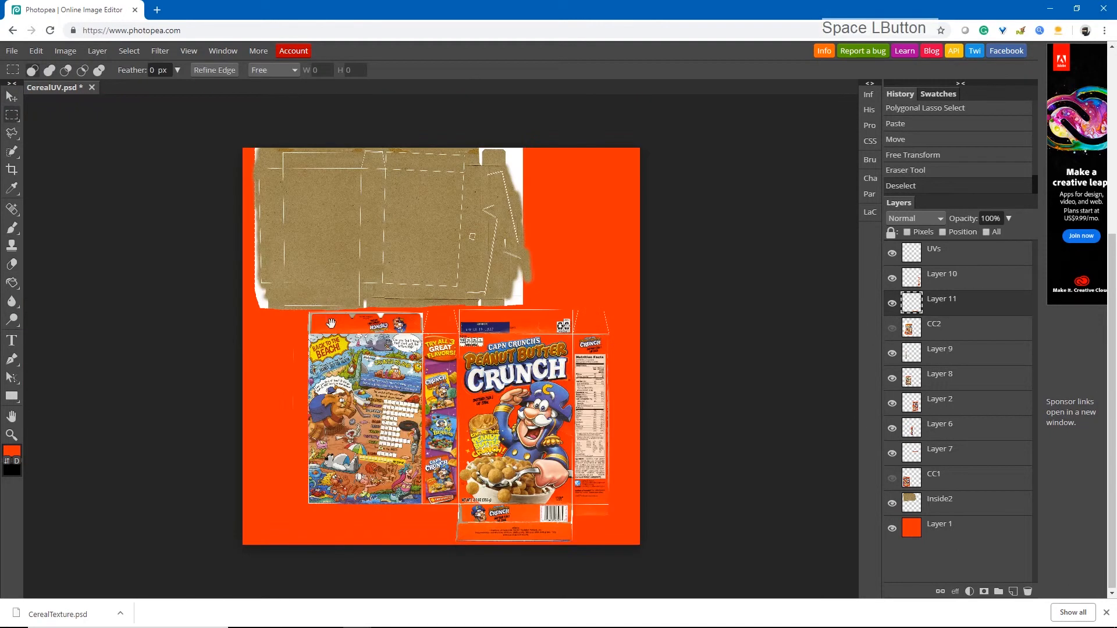
left_click_drag(950, 330, 960, 272)
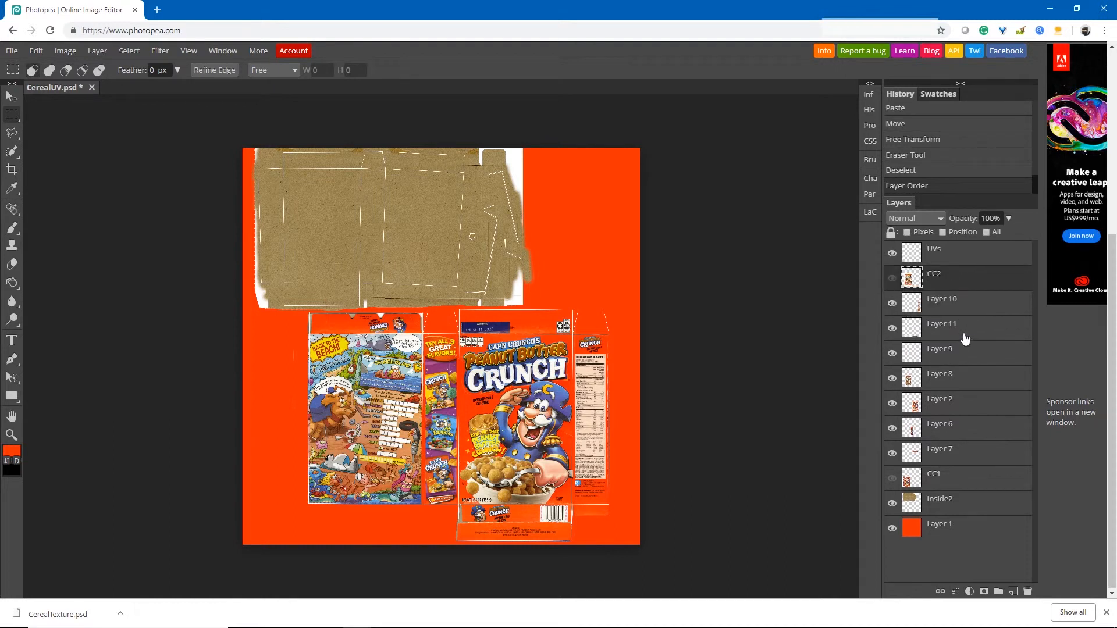
Merge Layer 10 down through Layers 11, 9, 8, 2, 6 and 7 into one box artwork layer.
left_click(11, 97)
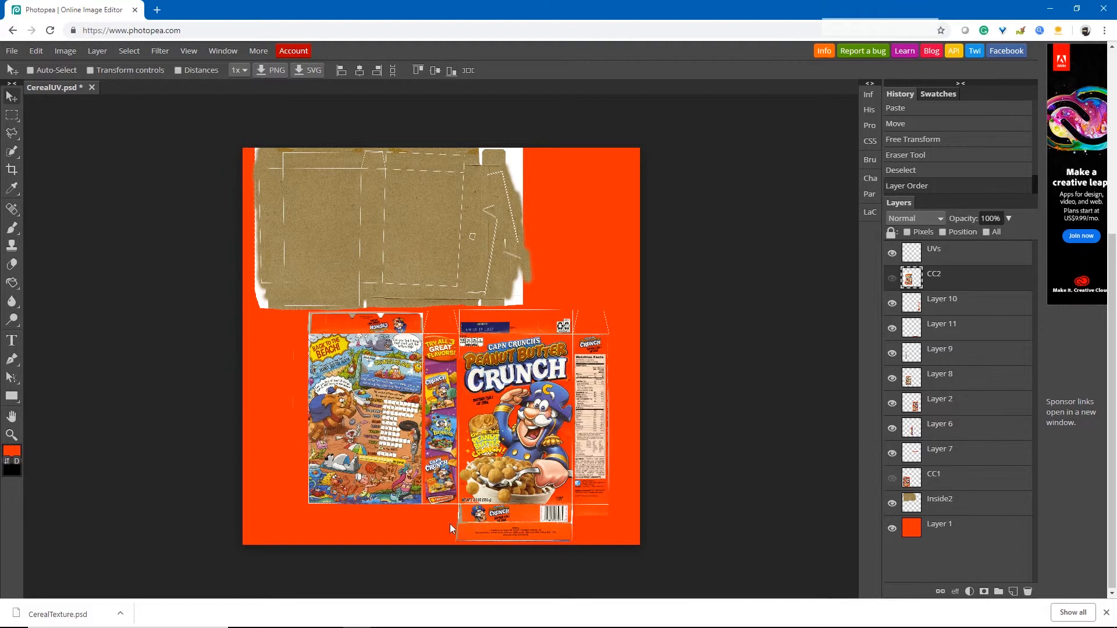
left_click(954, 303)
key("ctrl+e")
key("ctrl+e")
key("ctrl+e")
key("ctrl+e")
key("ctrl+e")
key("ctrl+e")
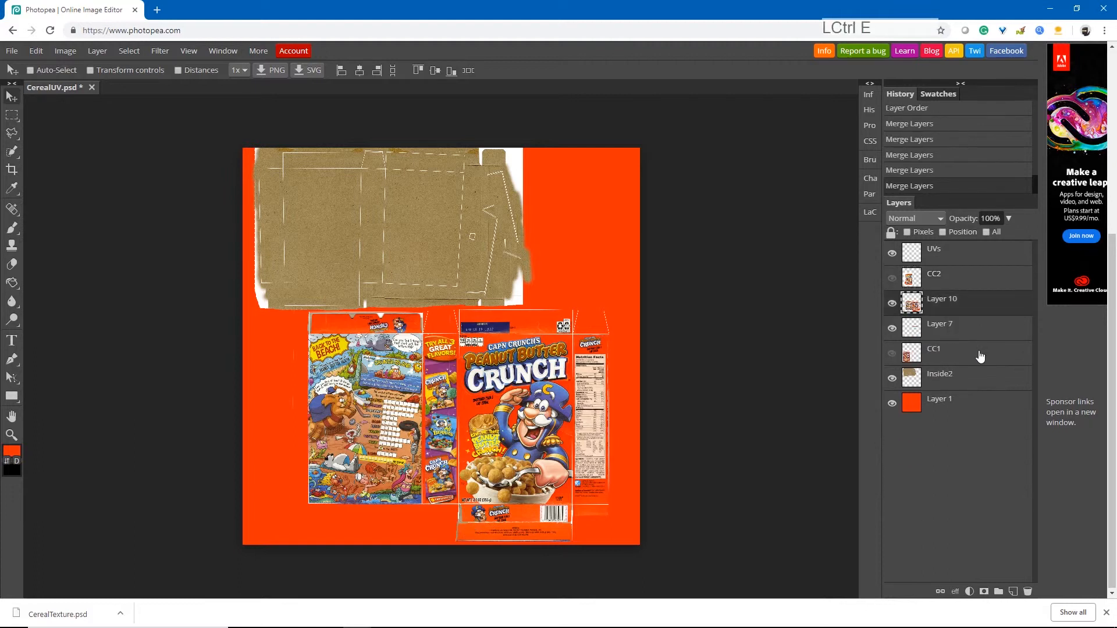
Undo the accidental shift of Layer 10 and erase stray scan remnants from the merged artwork.
left_click_drag(461, 420, 488, 407)
key("ctrl+z")
left_click(11, 265)
scroll(388, 278, "up", 2)
left_click(12, 133)
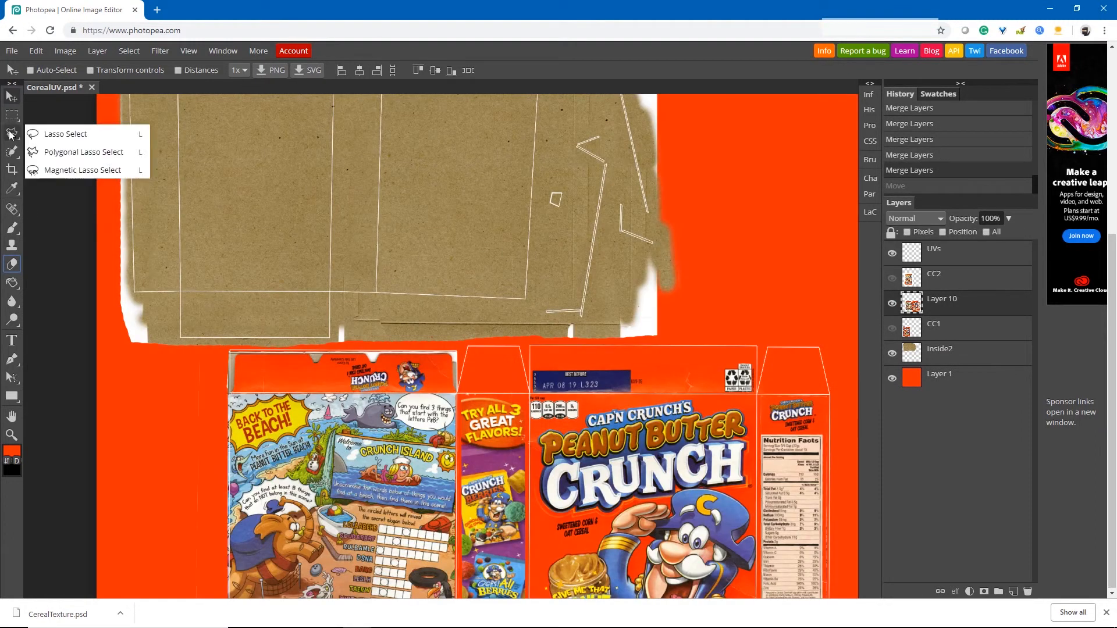
left_click(11, 265)
left_click(274, 290)
left_click_drag(549, 427, 541, 298)
scroll(541, 298, "up", 2)
Clone orange over the grey edge and first notch of the flap above the back panel.
key("s")
left_click(82, 174)
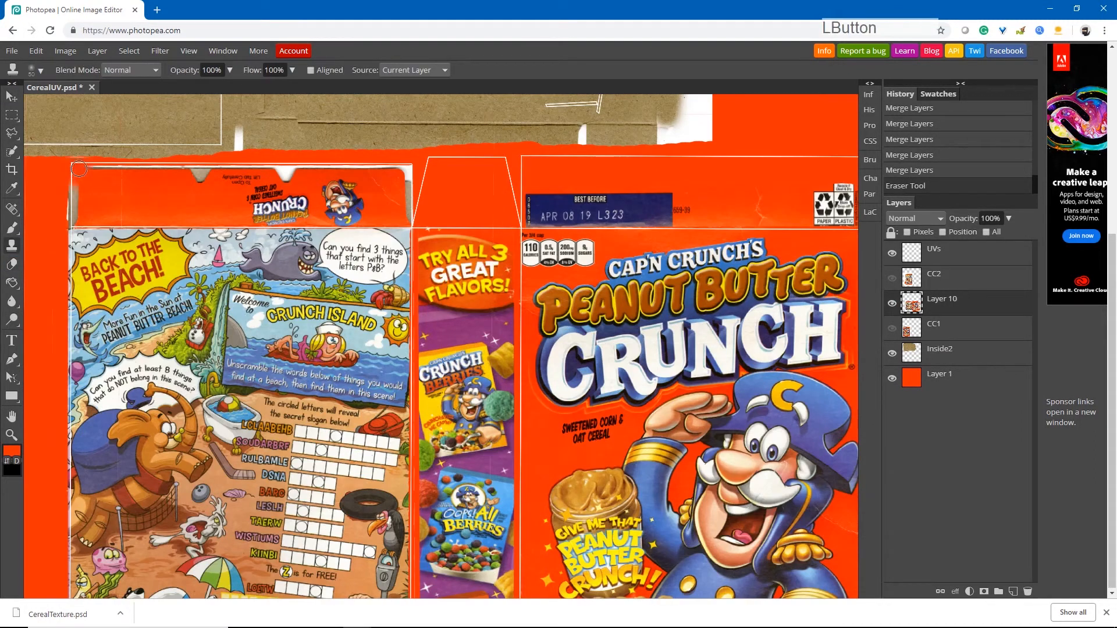
left_click(73, 204)
left_click(194, 179, "alt")
left_click_drag(195, 179, 117, 172)
left_click(117, 172)
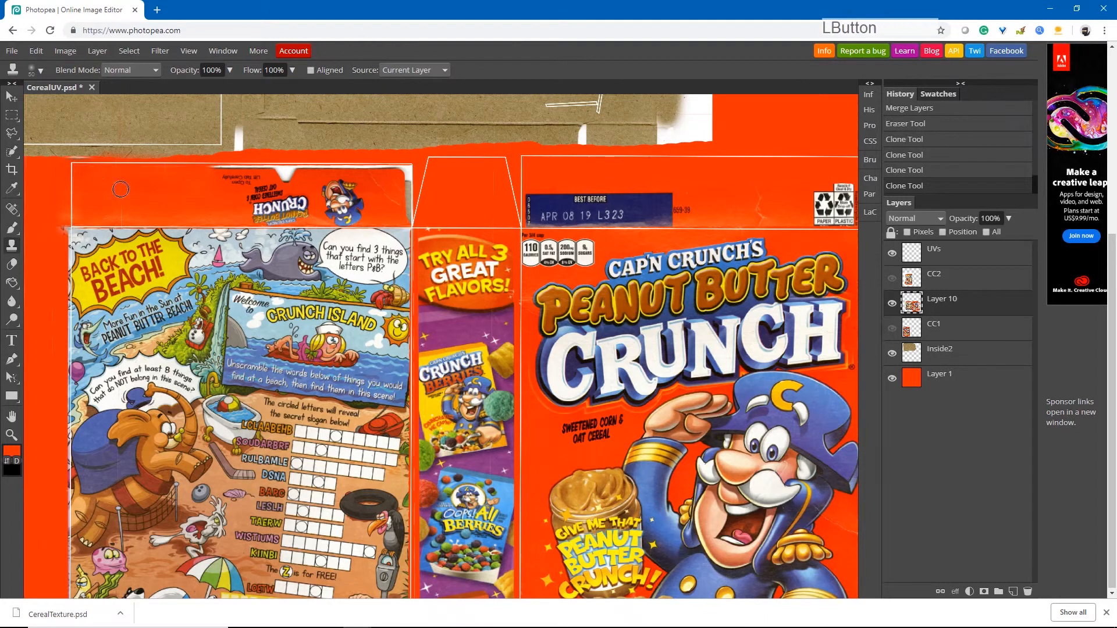
Clone orange over the second notch, the worn outer edge and the small lettering of the flap above the back panel.
left_click(121, 196, "alt")
left_click(227, 162)
left_click_drag(227, 162, 279, 170)
left_click(408, 213, "alt")
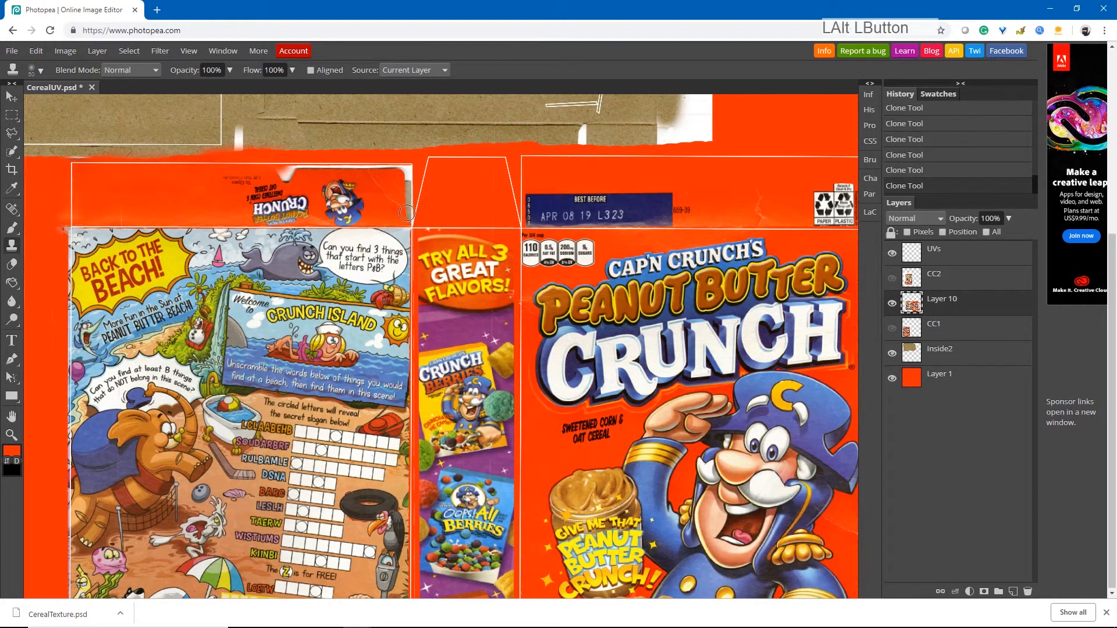
mouse_move(410, 215)
left_mouse_down()
mouse_move(419, 173)
mouse_move(418, 190)
mouse_move(384, 167)
mouse_move(281, 164)
mouse_move(327, 205)
mouse_move(227, 175)
left_mouse_up()
left_click(457, 177, "alt")
left_click(35, 70)
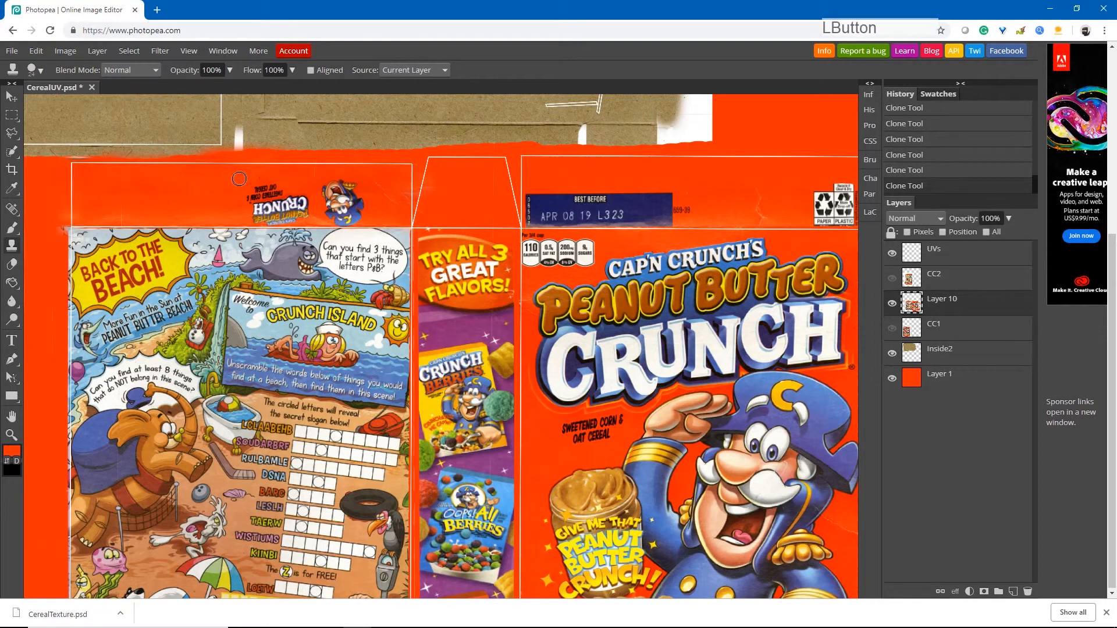
Adjust the clone brush and paint orange over the grey and blue edges of the answers flap, including its lower corners.
left_click(35, 70)
left_click(140, 150)
left_click_drag(364, 316, 296, 65)
scroll(349, 256, "up", 3)
mouse_move(356, 256)
left_mouse_down()
mouse_move(365, 340)
mouse_move(408, 365)
left_mouse_up()
left_click_drag(850, 326, 373, 323)
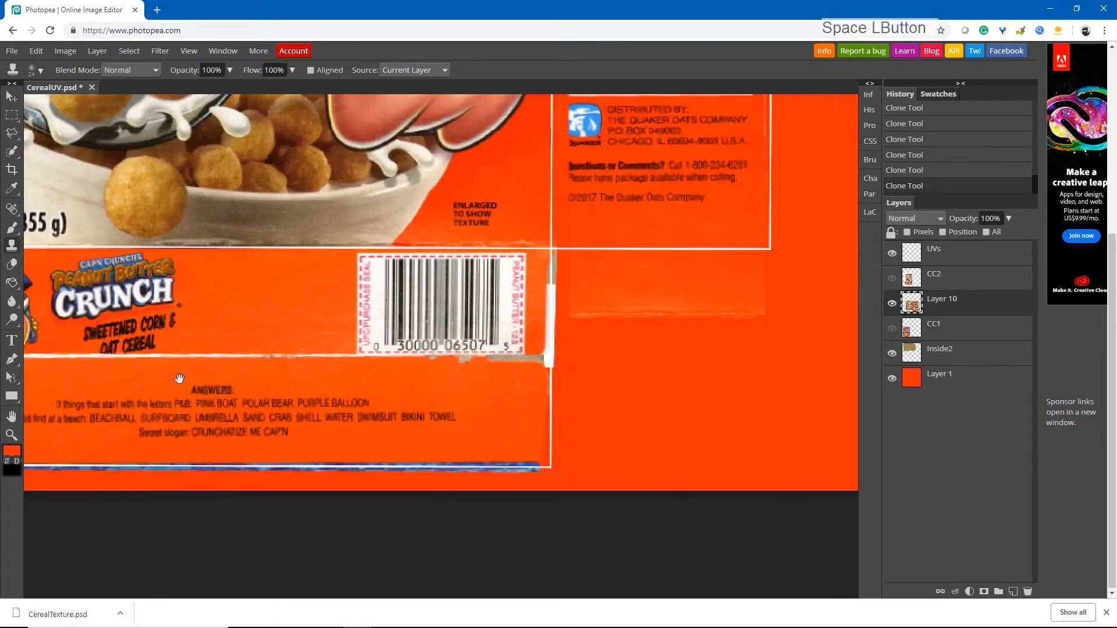
mouse_move(419, 367)
left_mouse_down()
mouse_move(544, 368)
mouse_move(547, 425)
mouse_move(489, 444)
mouse_move(517, 429)
left_mouse_up()
left_click(512, 387, "alt")
left_click_drag(402, 466, 224, 468)
mouse_move(224, 469)
left_mouse_down()
mouse_move(350, 402)
mouse_move(123, 405)
mouse_move(302, 394)
left_mouse_up()
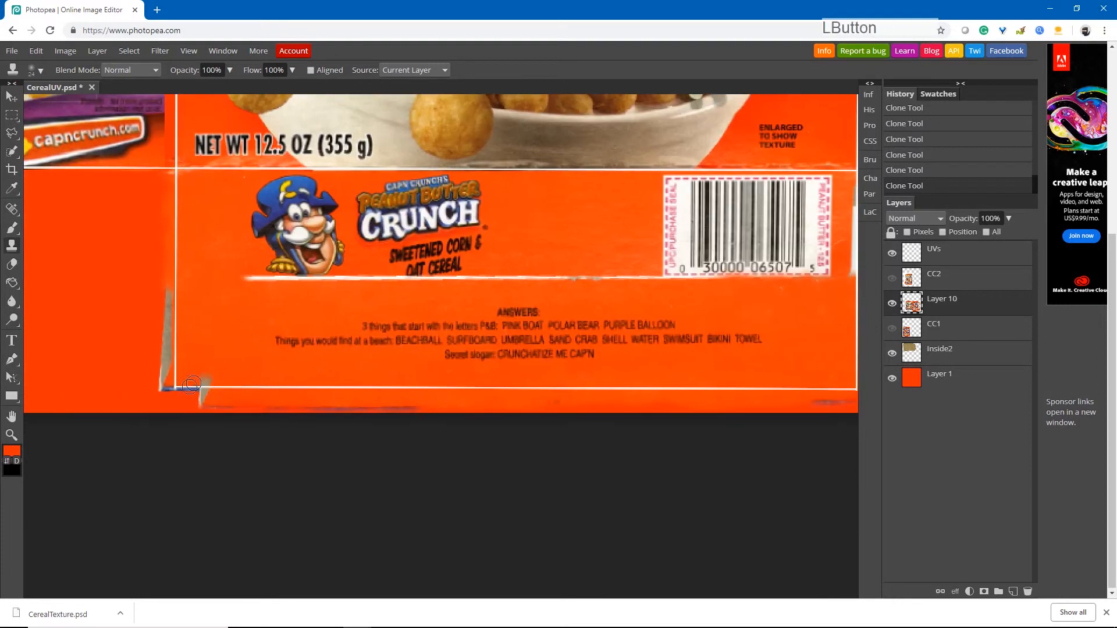
left_click(194, 287, "alt")
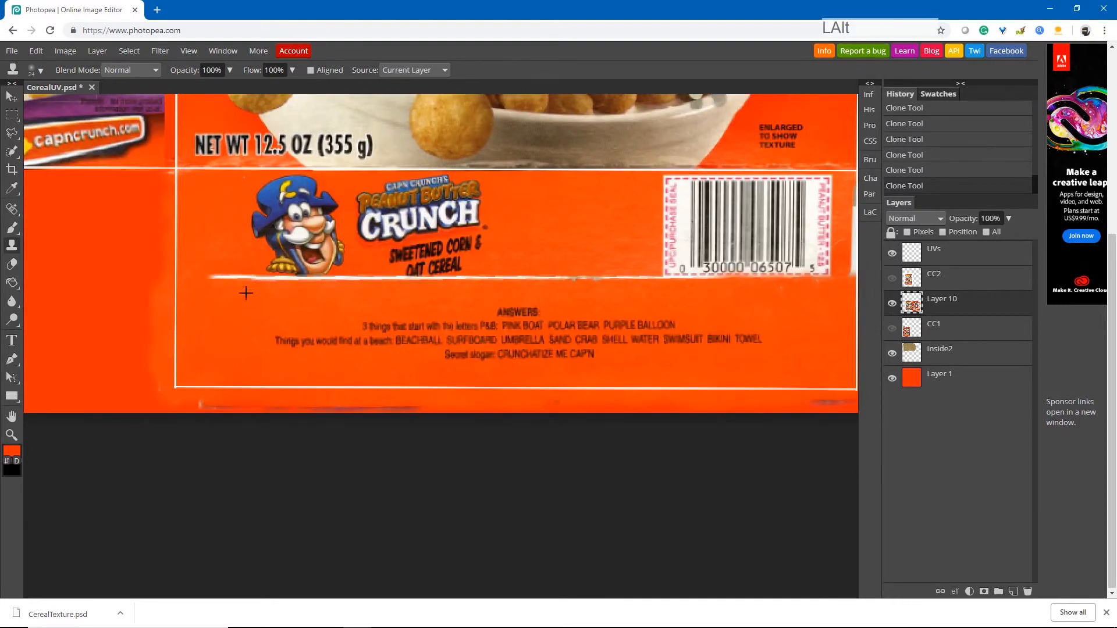
Clone orange over the white seam above the answers flap and the white edge beside the barcode flap.
left_click(196, 278)
scroll(353, 352, "right", 10)
left_click(352, 352, "alt")
mouse_move(312, 309)
left_mouse_down()
mouse_move(327, 230)
mouse_move(311, 280)
mouse_move(310, 179)
left_mouse_up()
scroll(314, 206, "up", 3)
key("ctrl+z")
left_click_drag(303, 223, 303, 174)
left_click_drag(303, 174, 271, 559)
Clone orange over the scan seams around the upper edge of the Nutrition Facts panel and undo the last stroke.
left_click(258, 272, "alt")
key("ctrl+z")
mouse_move(282, 295)
left_mouse_down()
mouse_move(298, 210)
mouse_move(281, 251)
mouse_move(287, 304)
left_mouse_up()
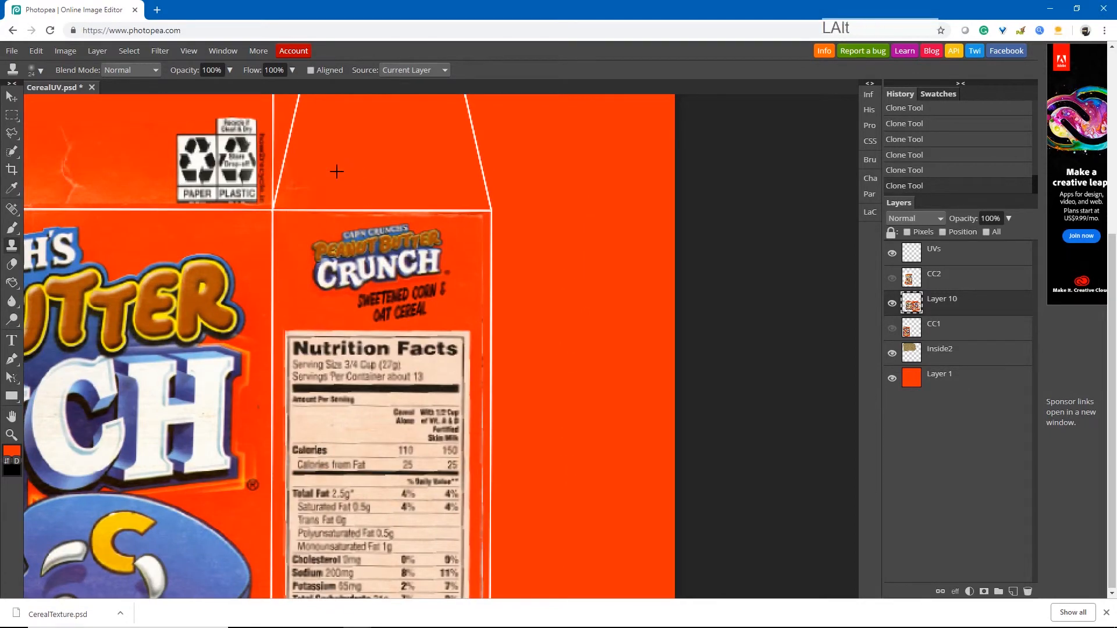
left_click(337, 172, "alt")
left_click_drag(291, 198, 624, 314)
left_click(299, 287, "alt")
left_click_drag(281, 246, 312, 245)
key("ctrl+z")
left_click_drag(196, 283, 340, 334)
scroll(340, 334, "down", 5)
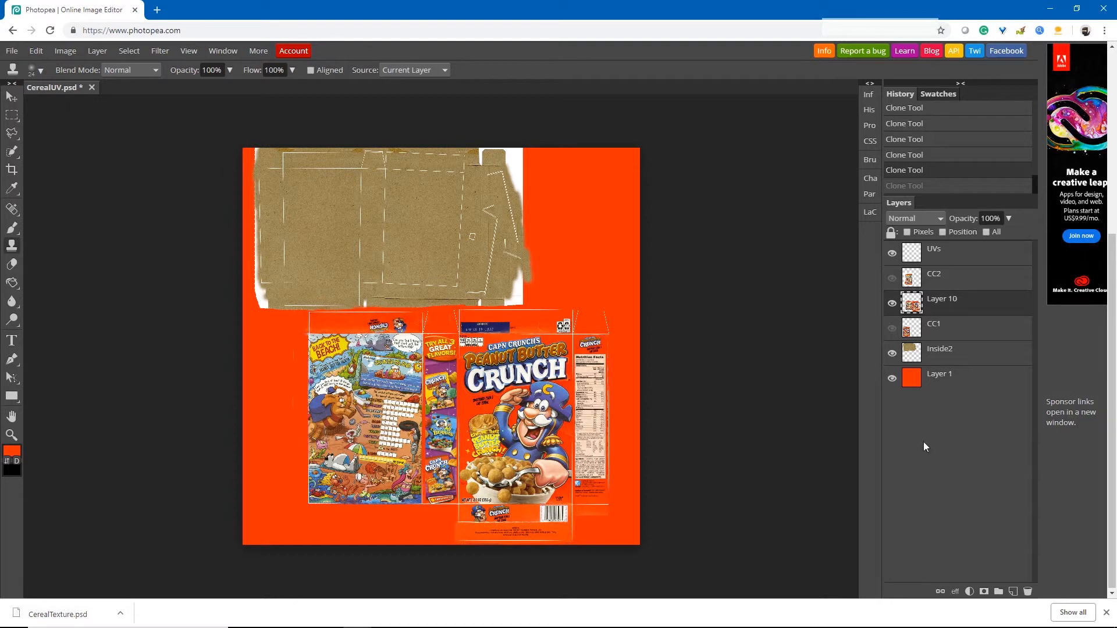
Hide the UVs layer and save the document as a PSD, replacing CerealTexture.psd in the TextureWork folder.
left_click(892, 254)
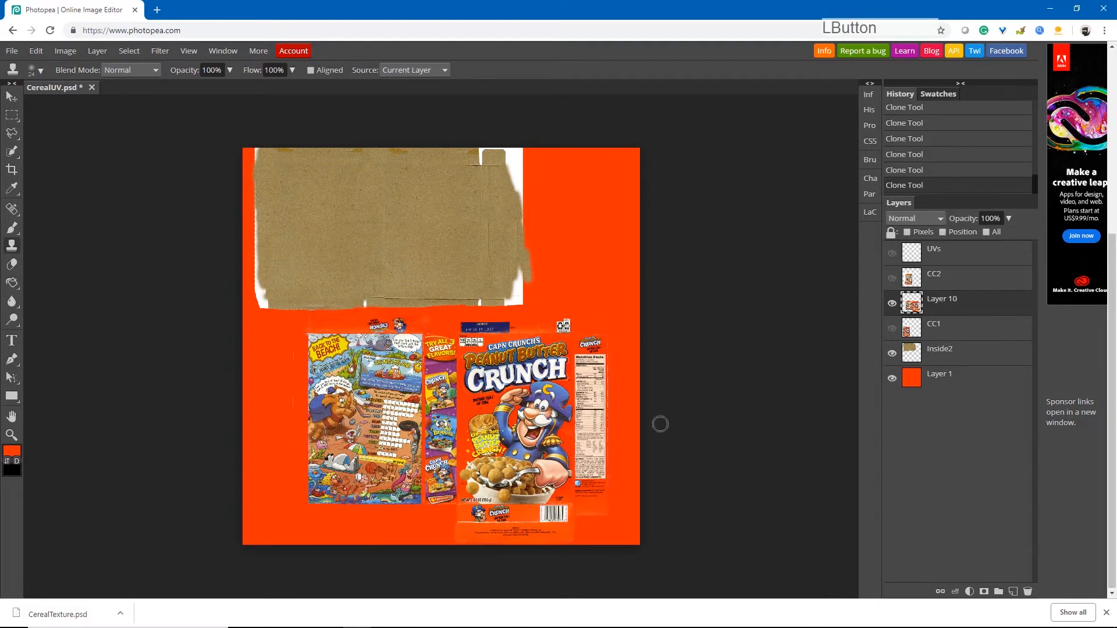
left_click(12, 53)
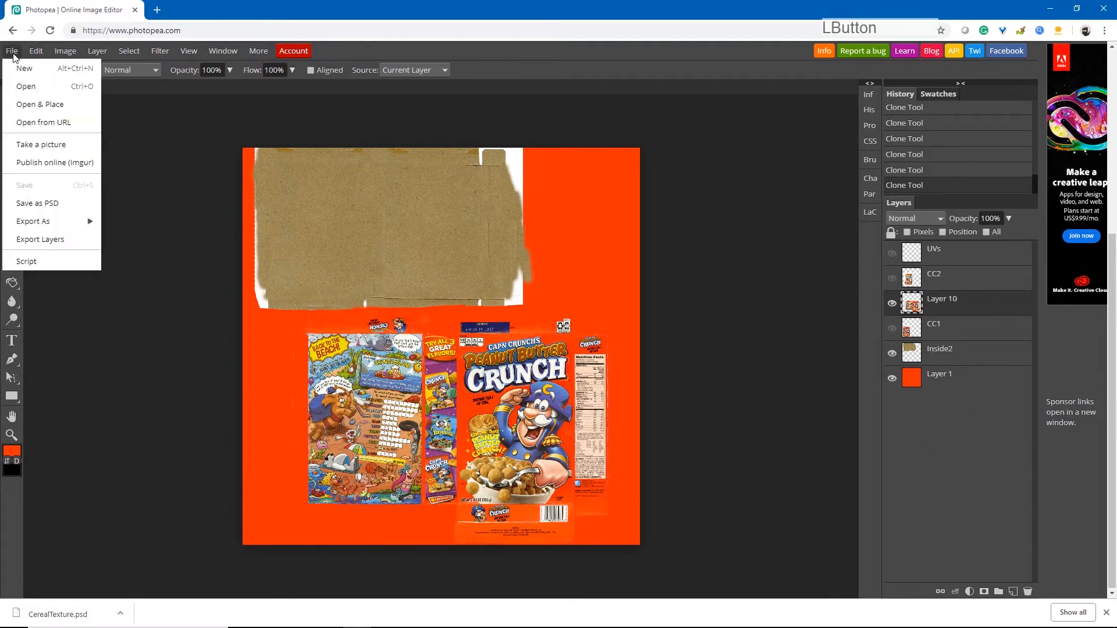
left_click(38, 205)
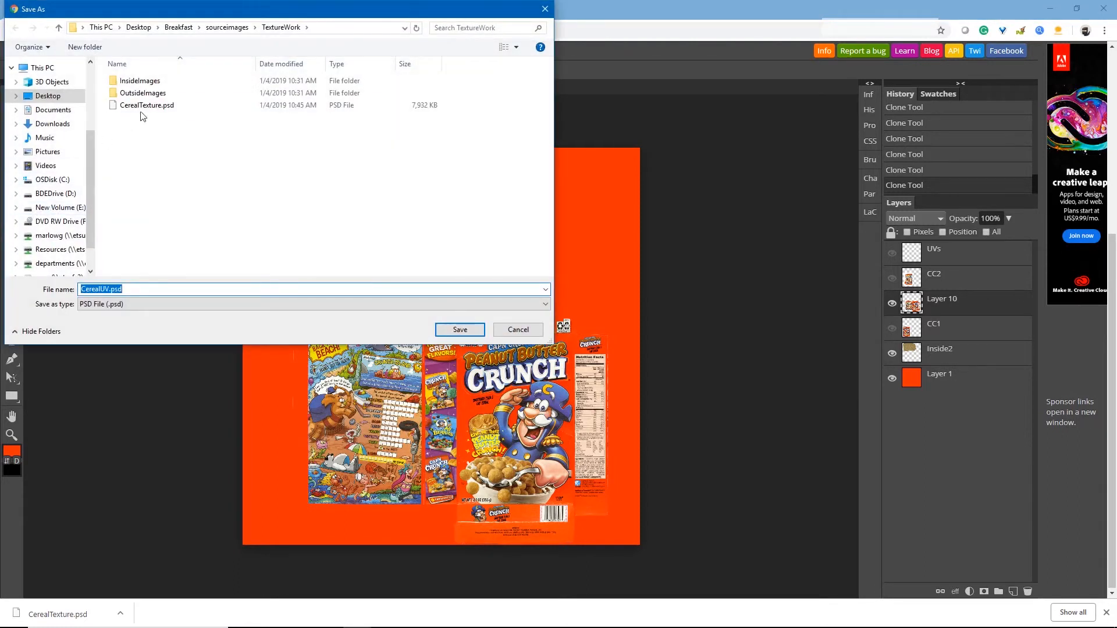
left_click(144, 107)
left_click(460, 329)
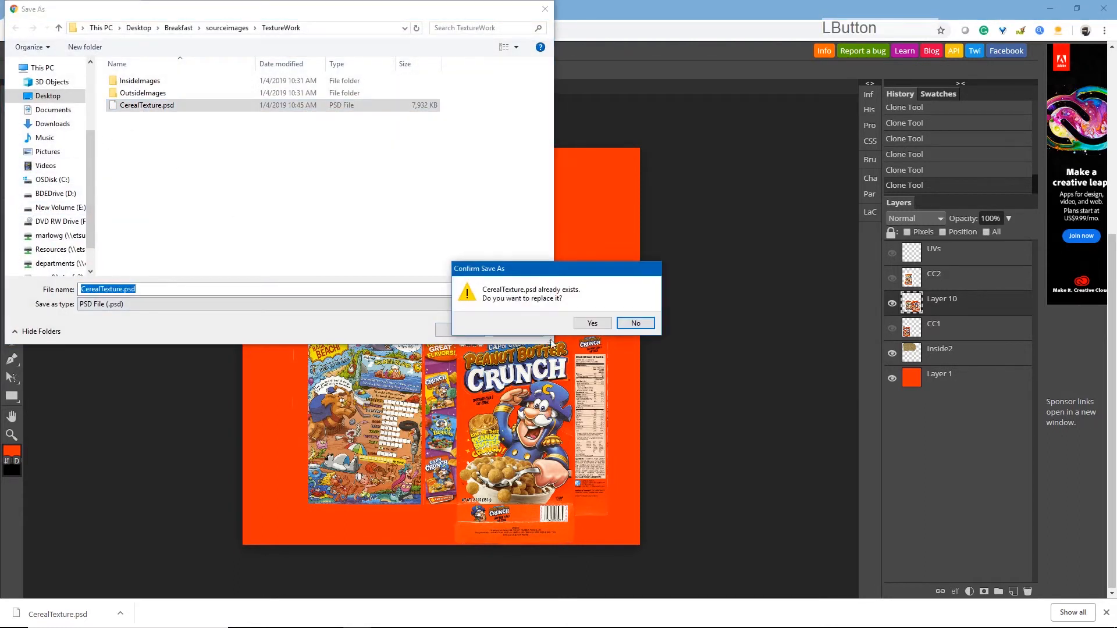
left_click(605, 328)
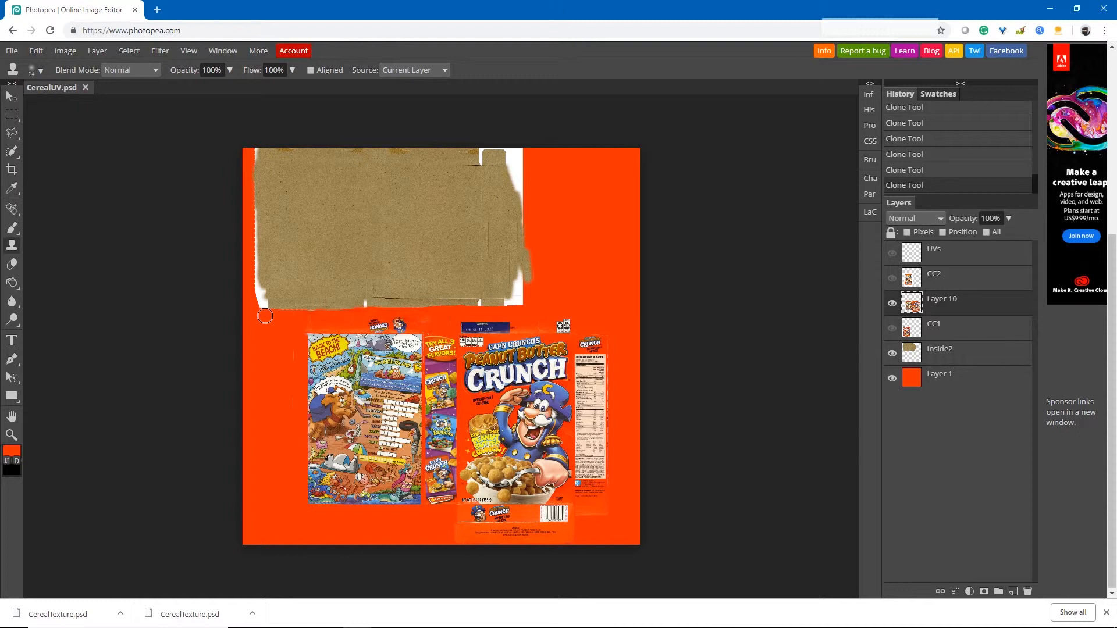
Export the texture as a 2048 × 2048 px PNG named CerealColor.png in the sourceimages folder.
left_click(12, 51)
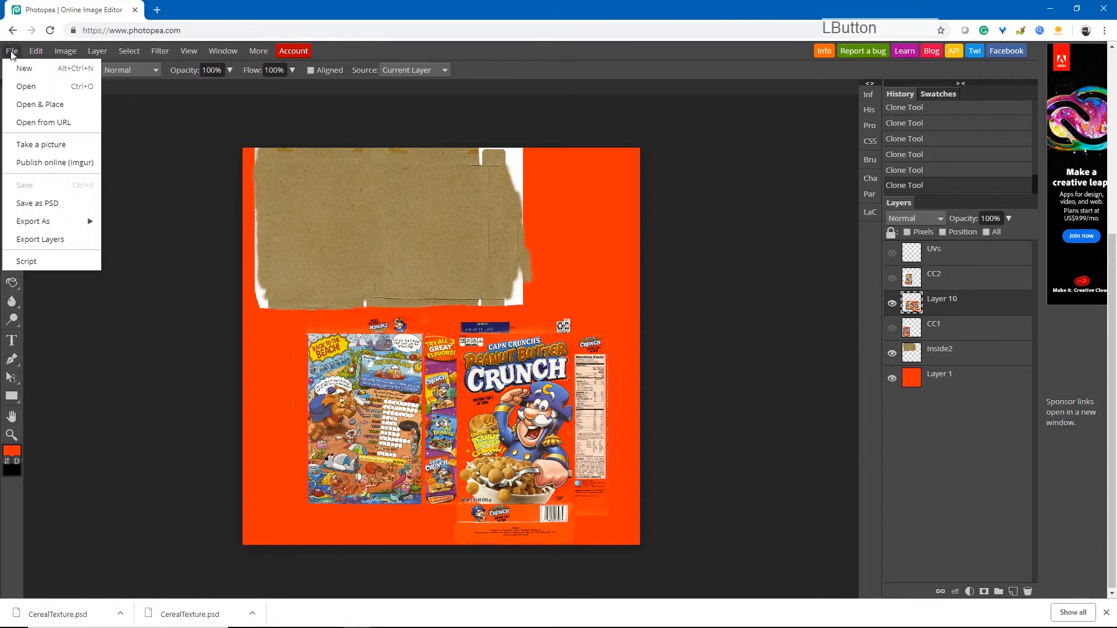
mouse_move(75, 221)
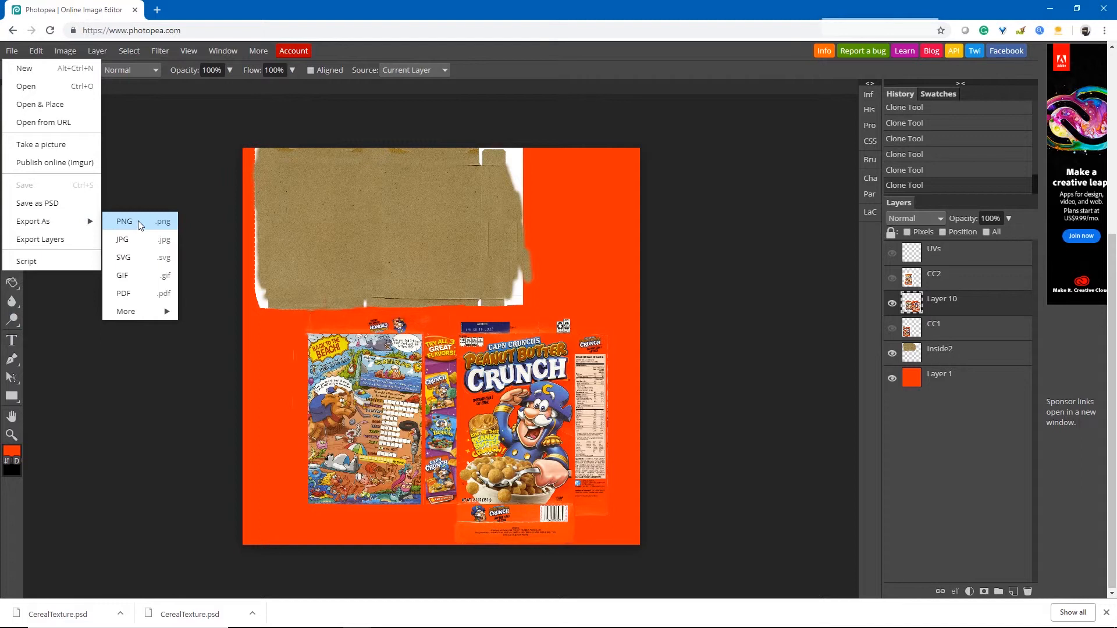
left_click(148, 219)
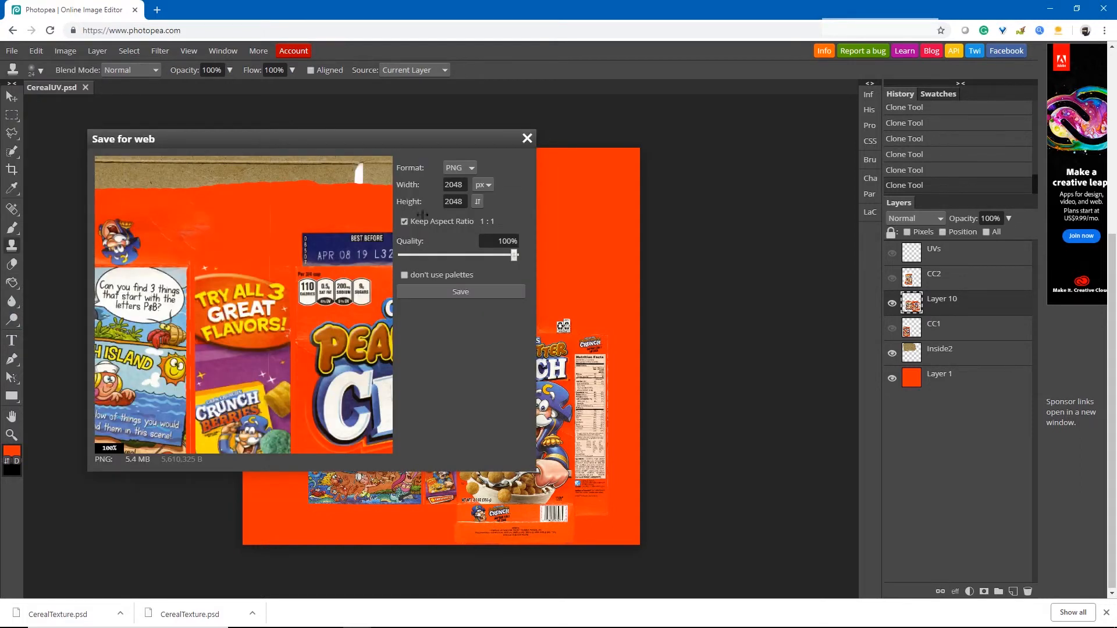
left_click(459, 292)
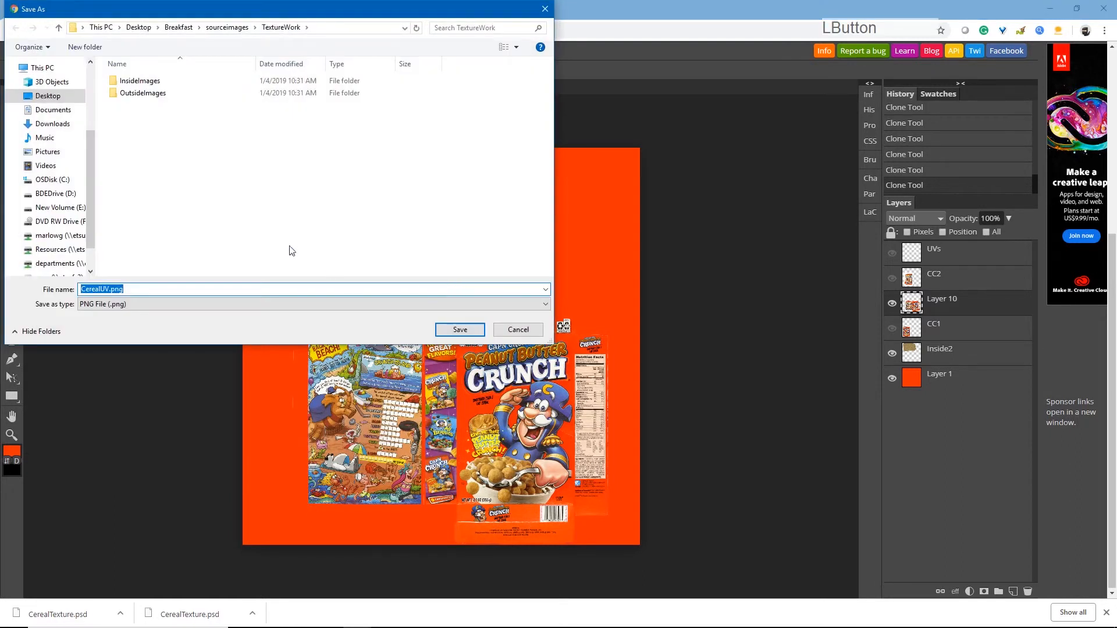
left_click(228, 28)
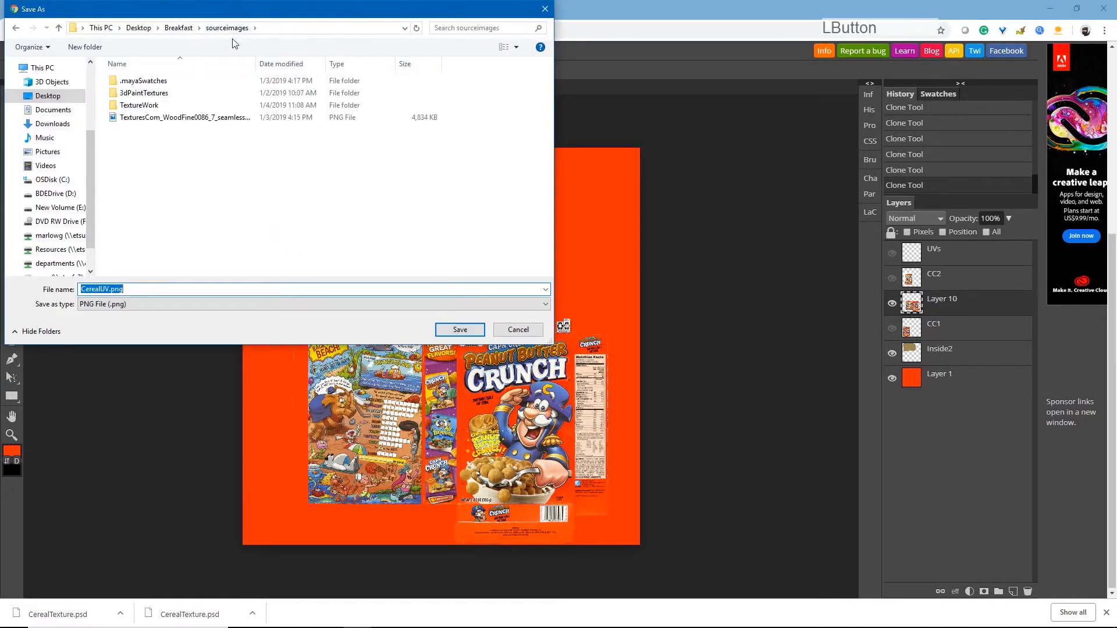
left_click(111, 290)
key("BackSpace")
key("BackSpace")
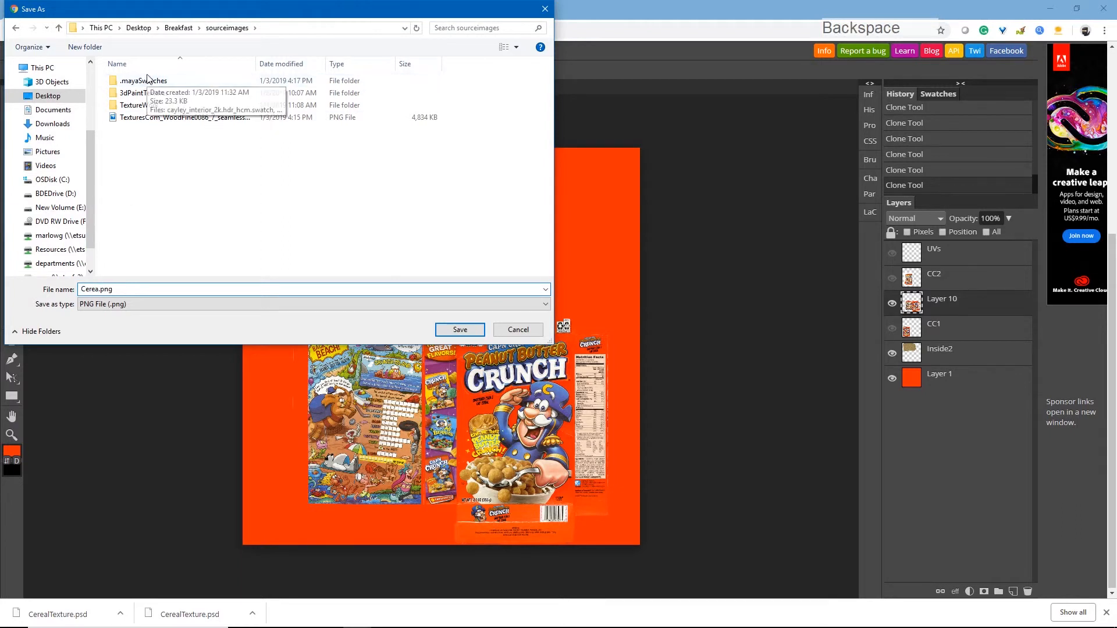
type("Color")
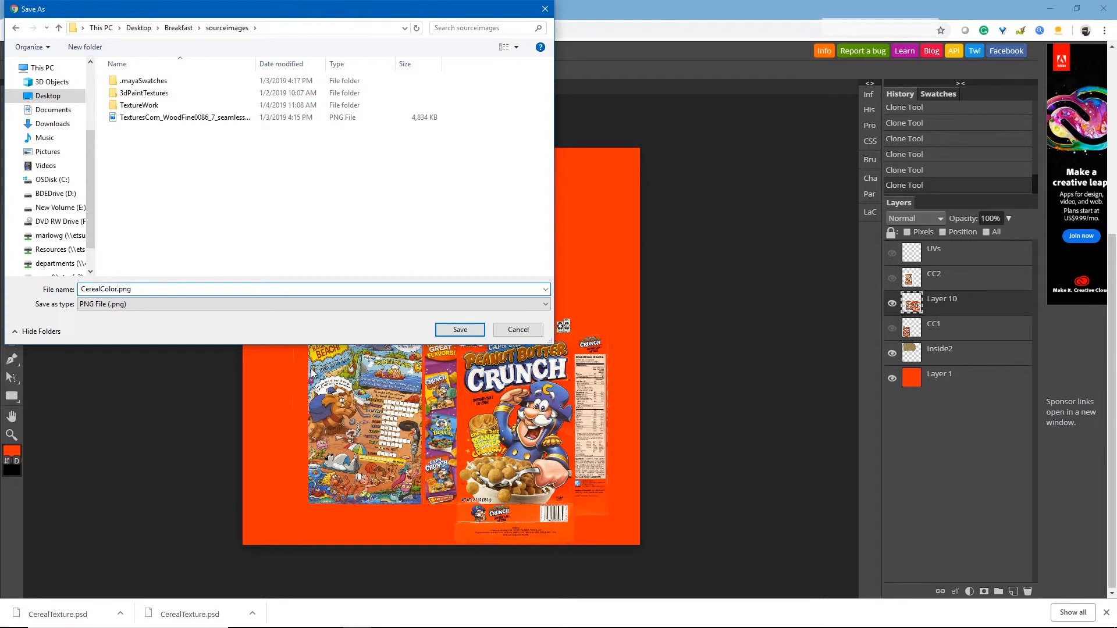
left_click(464, 332)
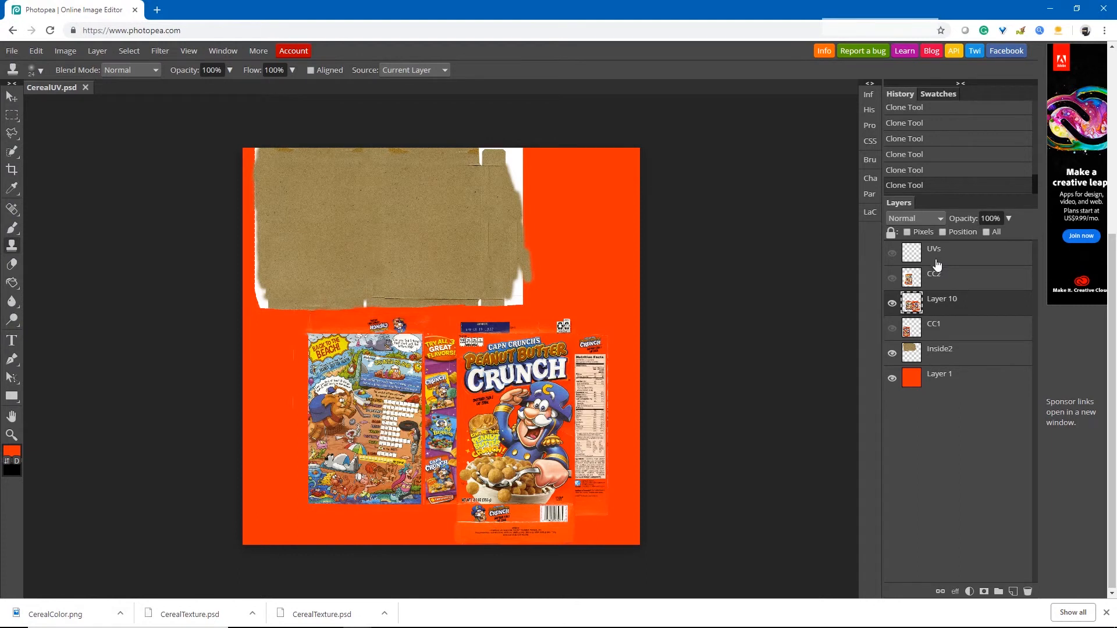
Minimize the browser and switch to the Maya scene with the cereal box in the UV Editor.
left_click(1052, 11)
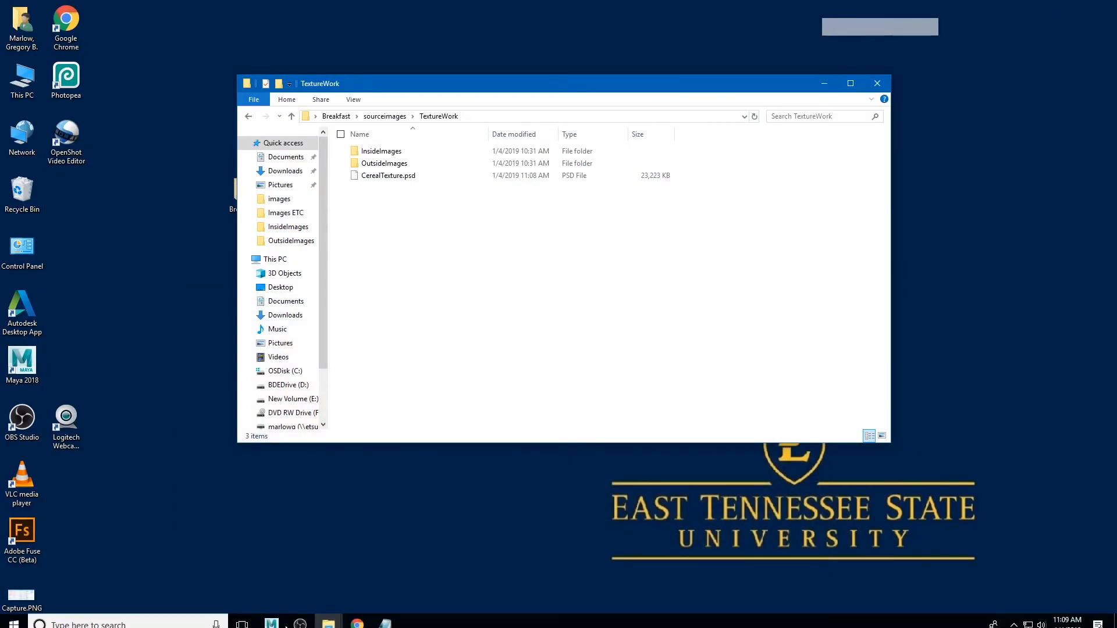
left_click(272, 617)
left_click(316, 589)
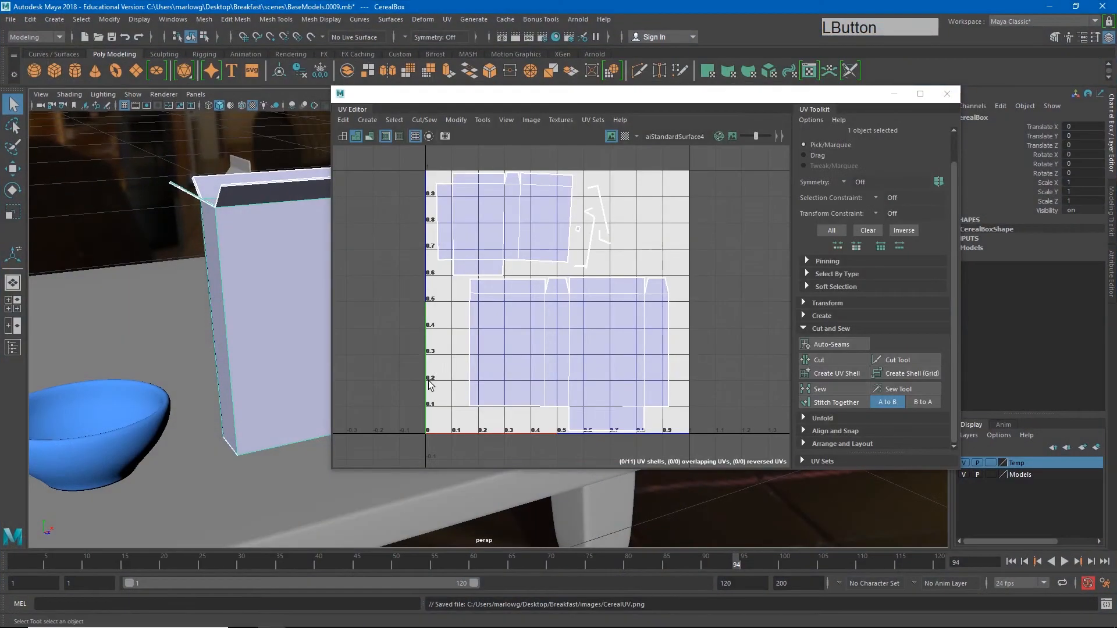
Minimize the UV Editor and rename the cereal box's Arnold surface material to CerealMAT.
left_click(894, 95)
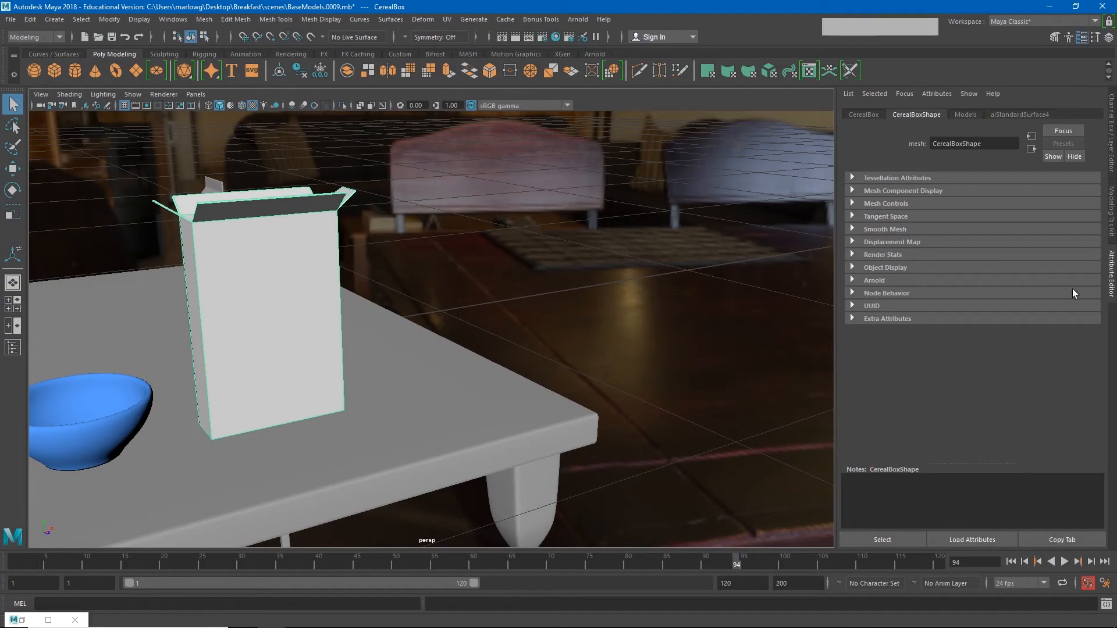
left_click(1022, 115)
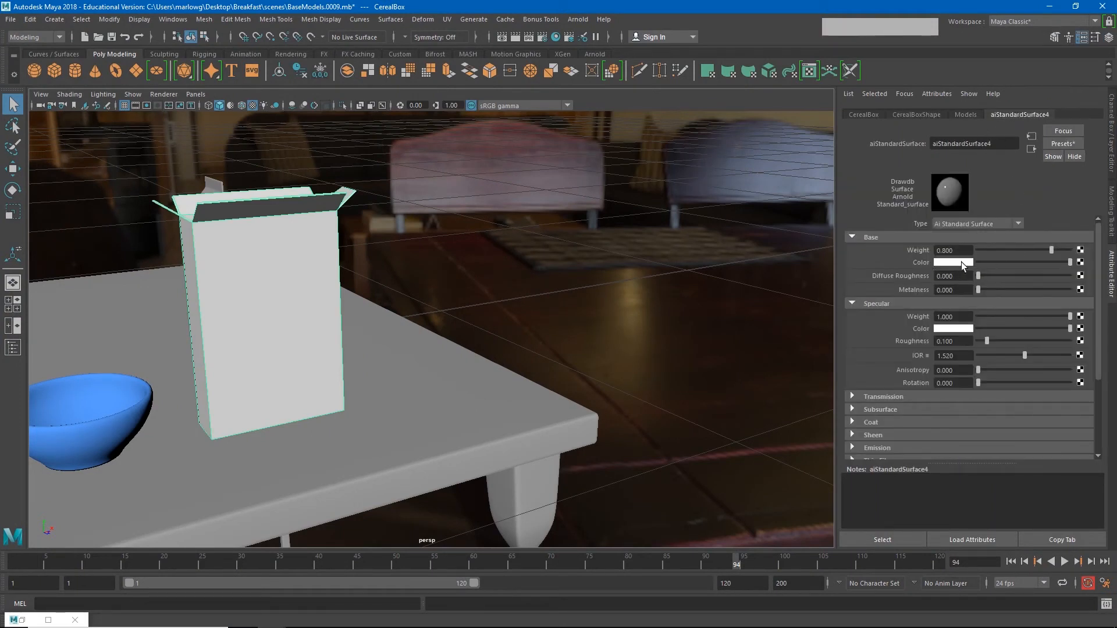
left_click(986, 144)
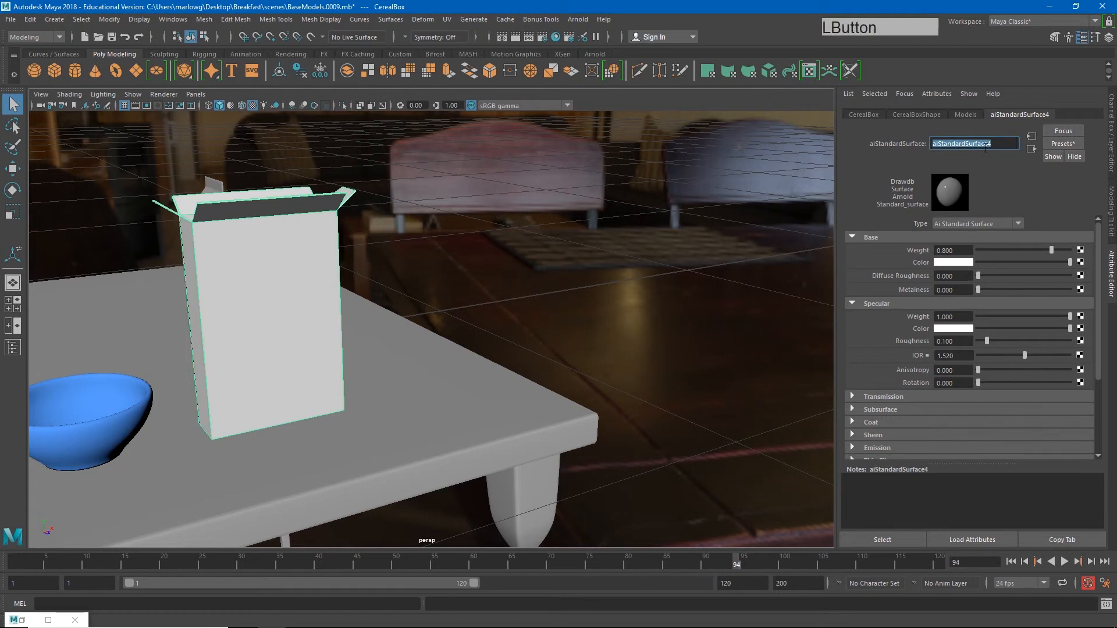
type("CerealMAT")
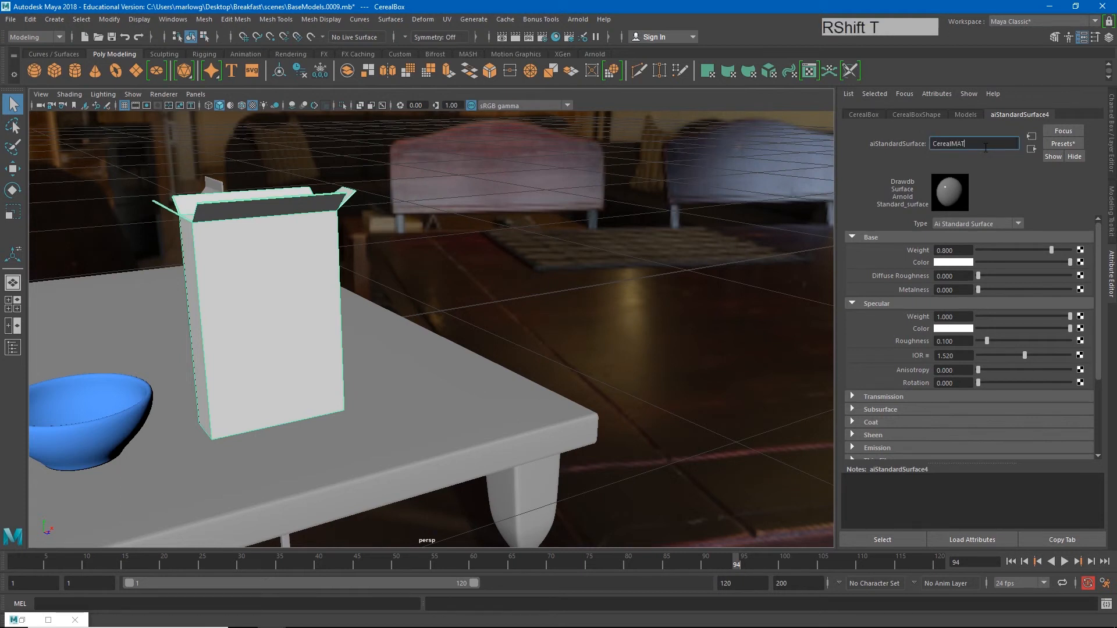
key("Return")
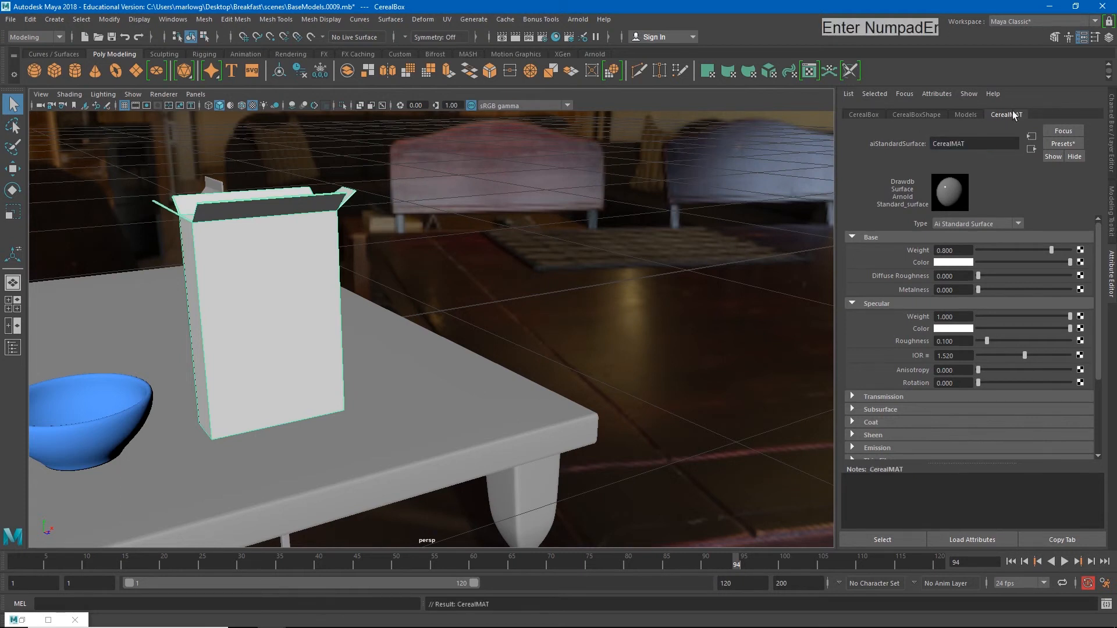
Connect a File texture to CerealMAT's base color and load CerealColor.png from the sourceimages folder.
left_click(1080, 262)
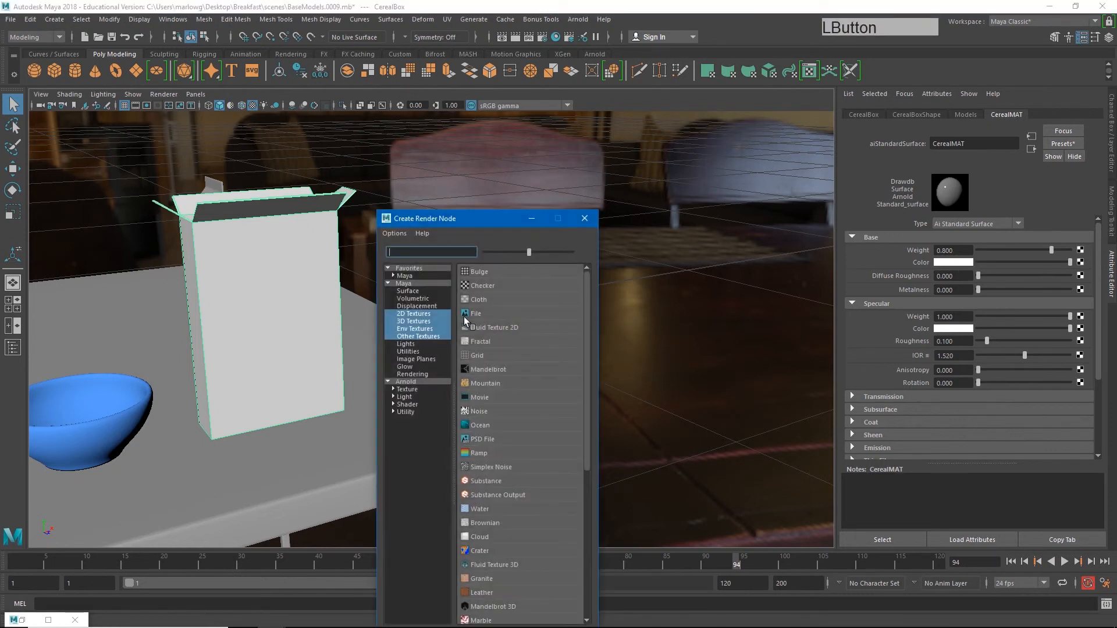
left_click(477, 313)
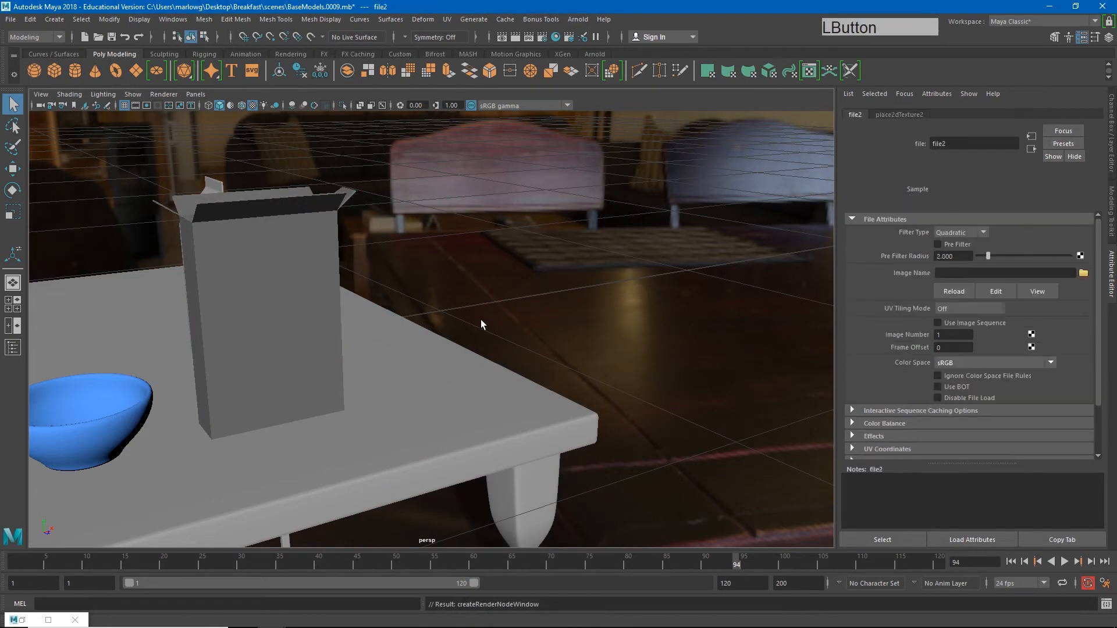
left_click(1083, 274)
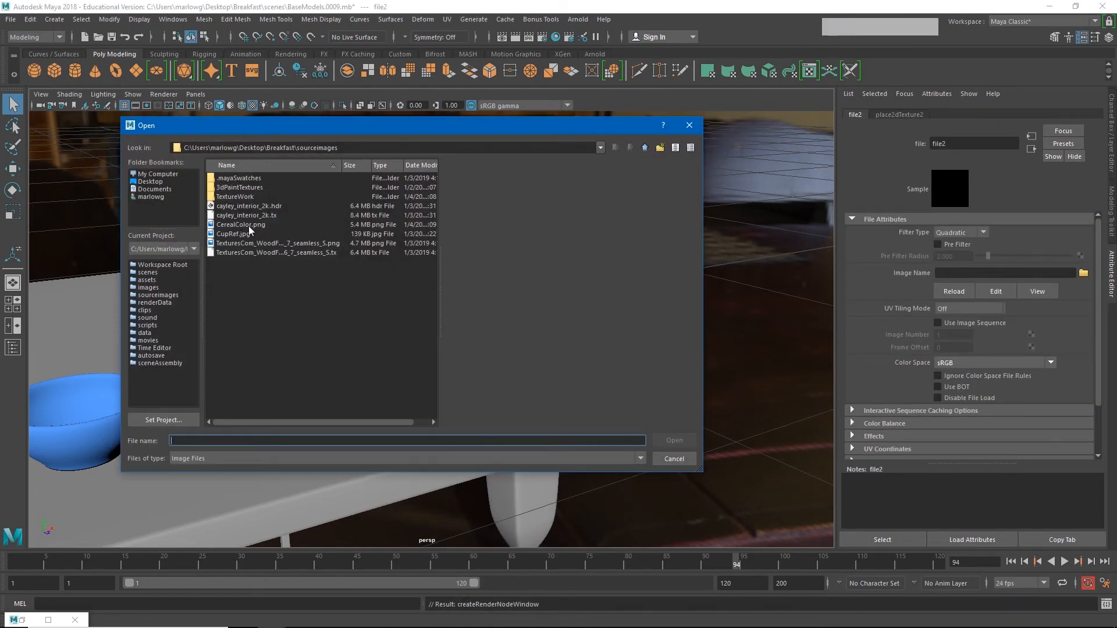
left_click(249, 226)
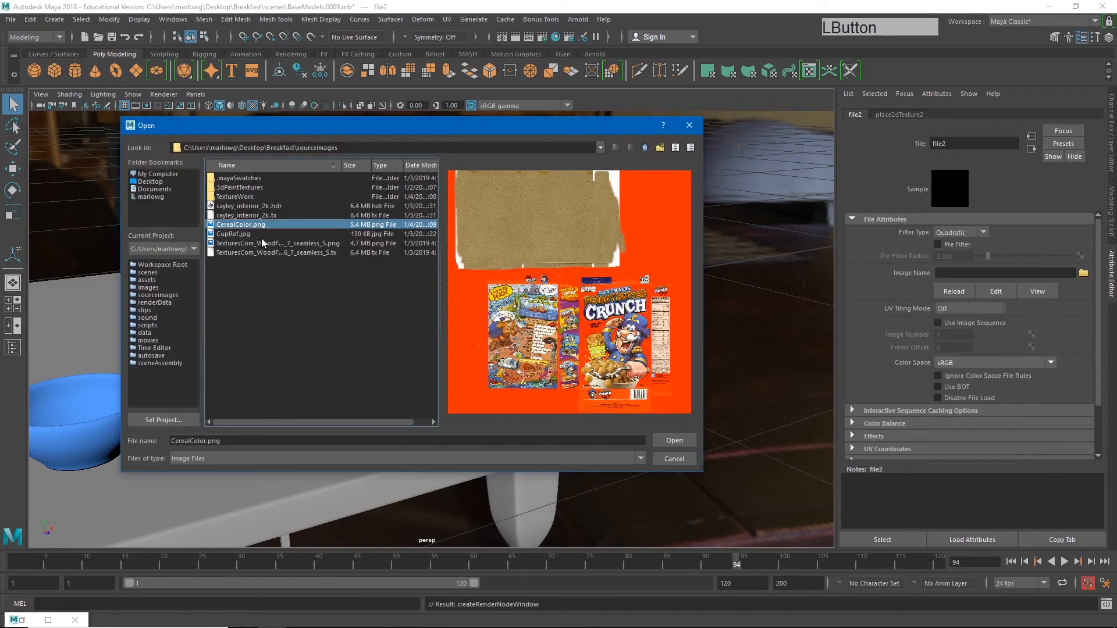
left_click(682, 442)
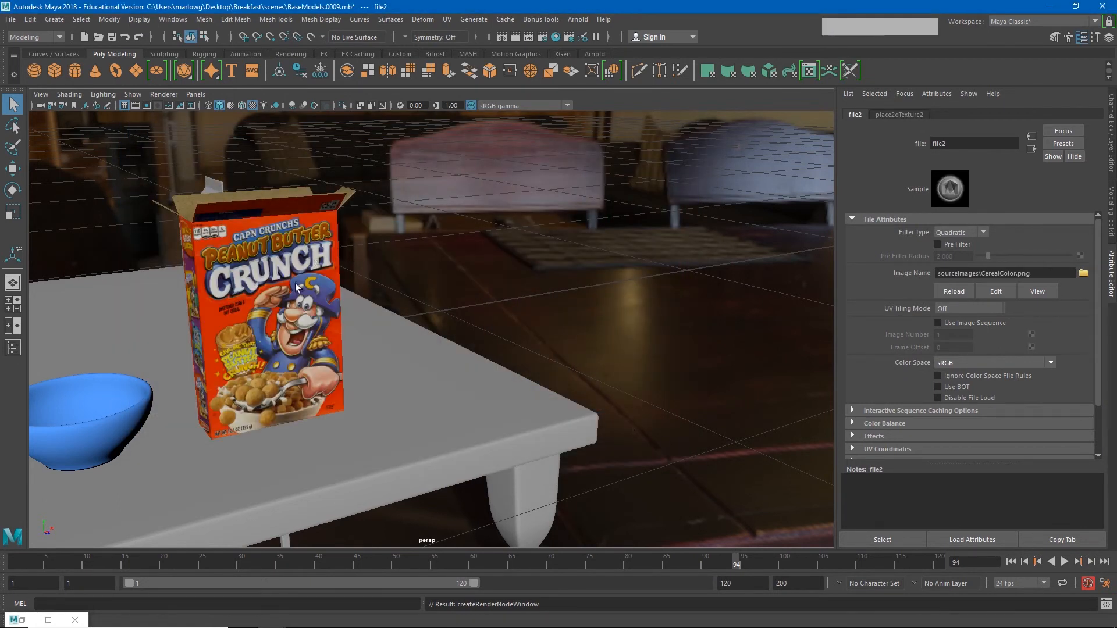
Check how the cereal box's UV shells line up with the CerealColor.png texture in the UV Editor.
left_click(28, 618)
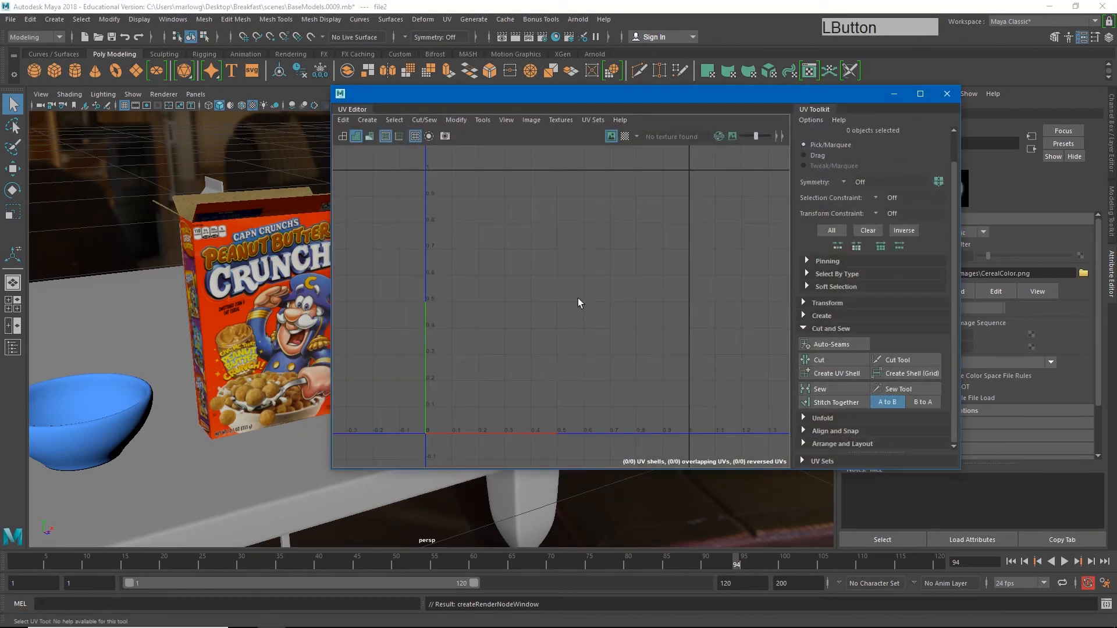
left_click(265, 313)
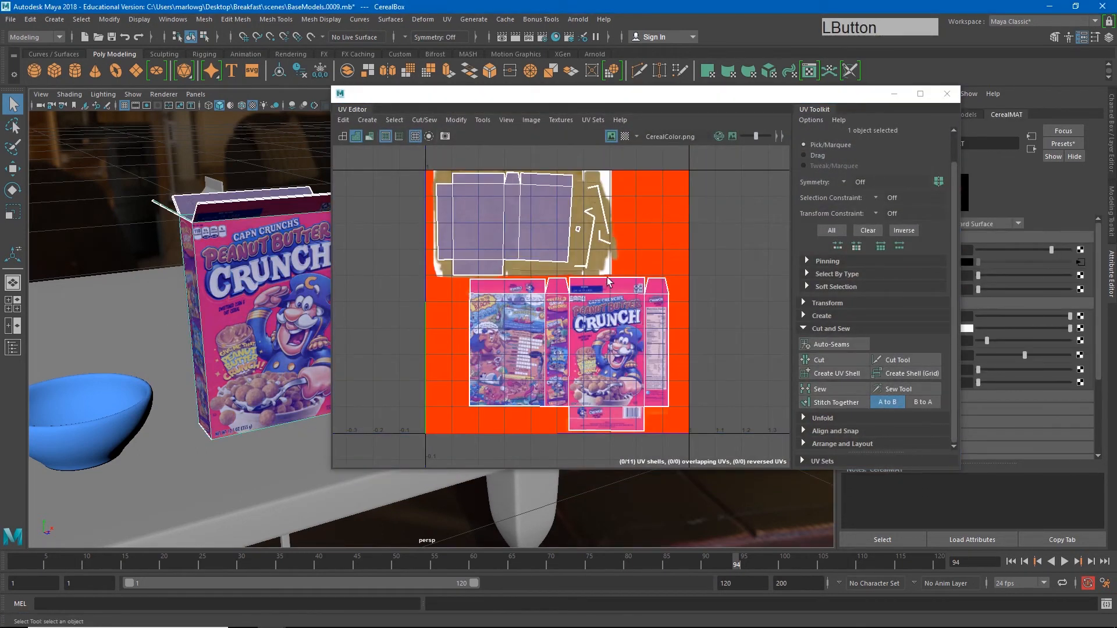
left_click(894, 93)
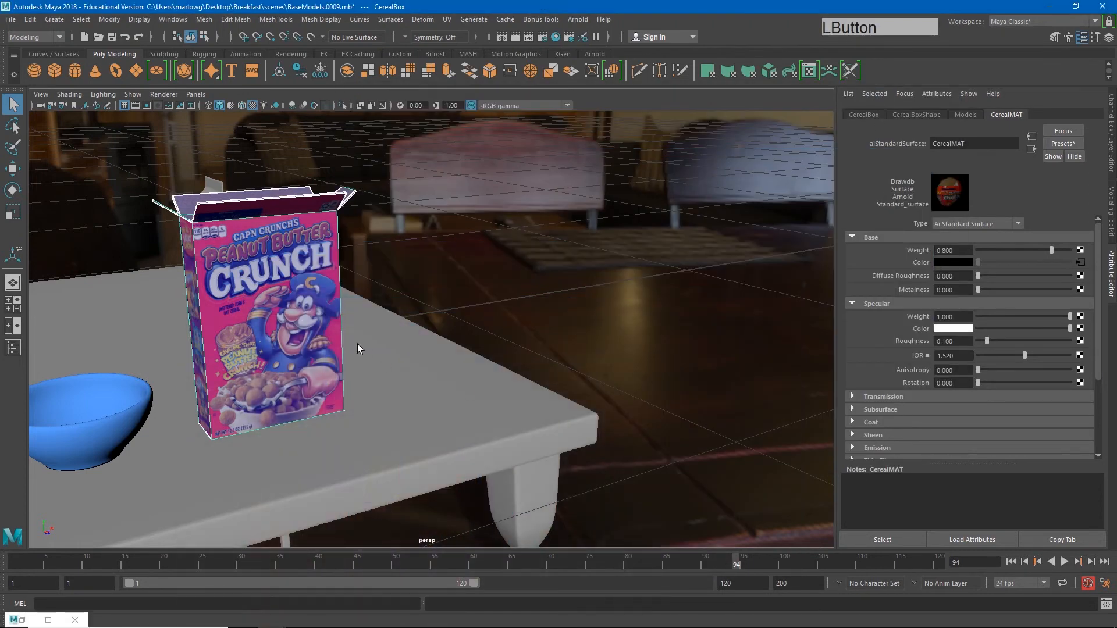
Examine the textured cereal box up close and inspect the milk carton, table and mug around it.
left_click_drag(361, 350, 325, 342, "alt")
left_click_drag(326, 342, 526, 367, "alt")
left_click(592, 322)
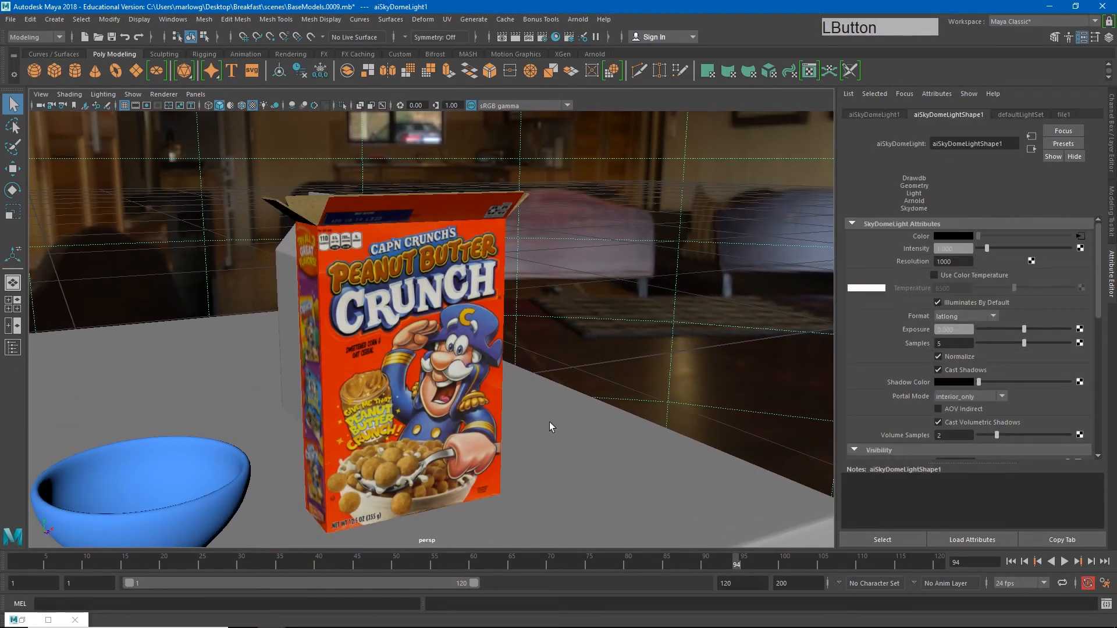
left_click_drag(508, 425, 747, 344, "alt")
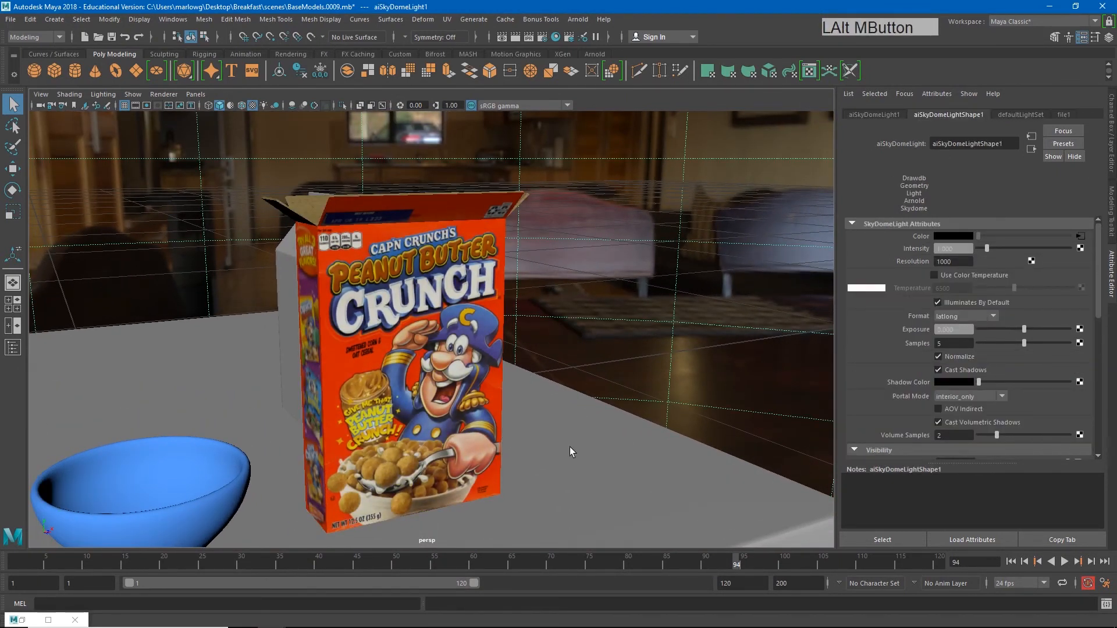
left_click_drag(572, 452, 571, 487, "alt")
left_click_drag(652, 457, 635, 374, "alt")
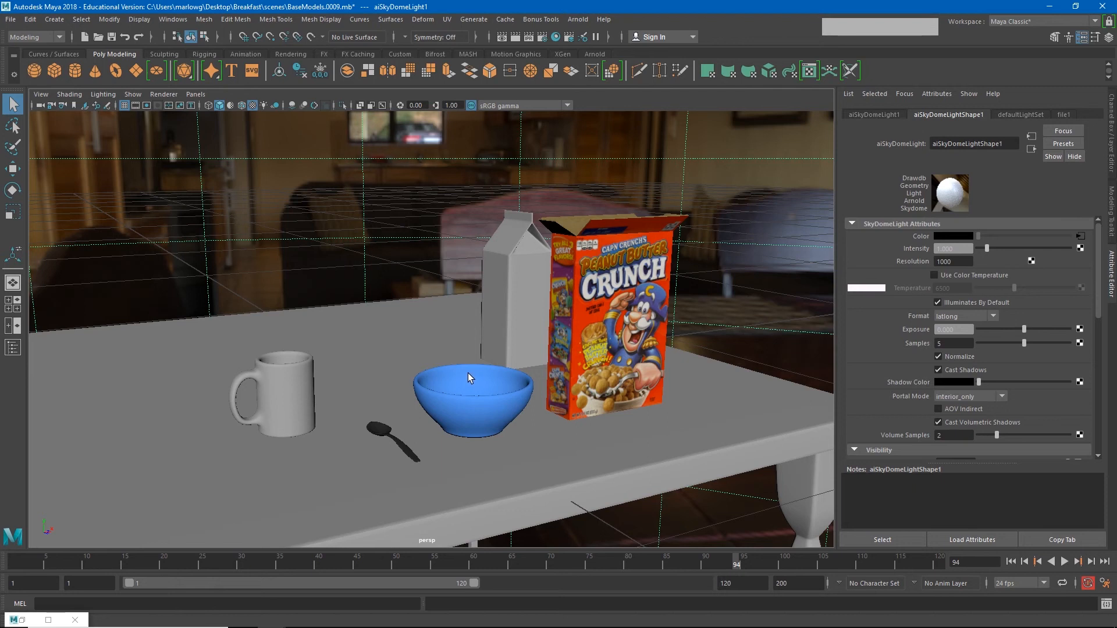
left_click(511, 336)
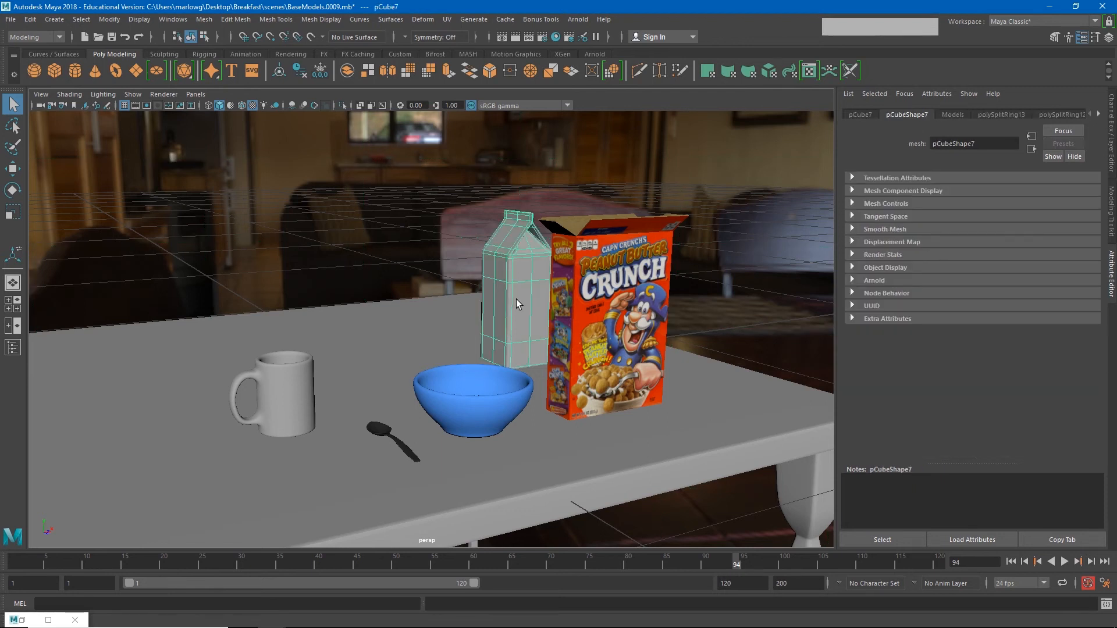
left_click(331, 514)
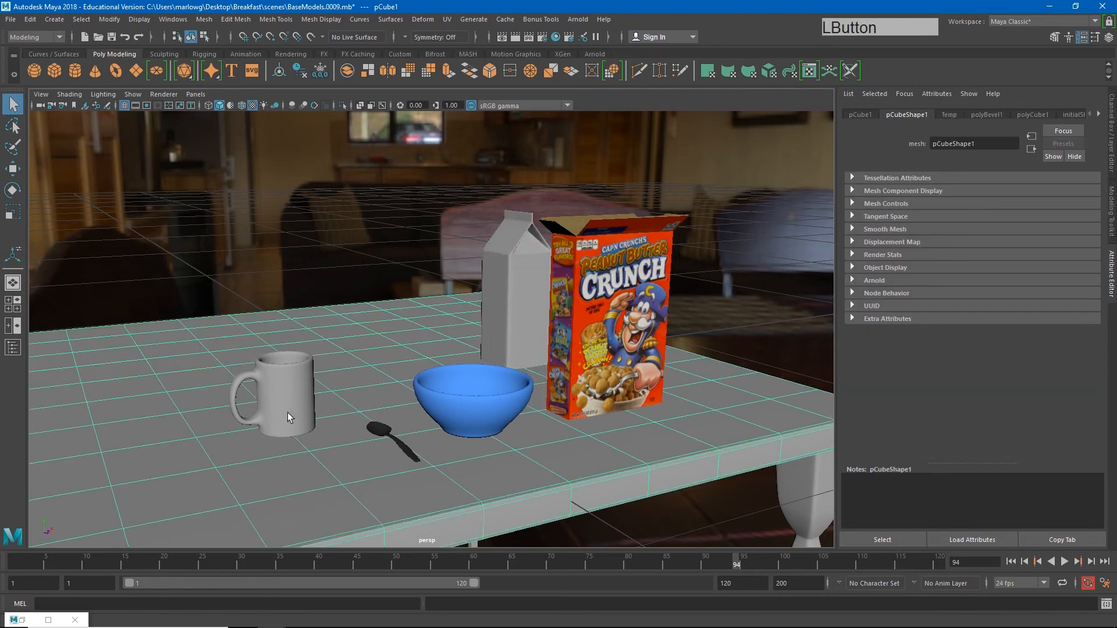
left_click(287, 395)
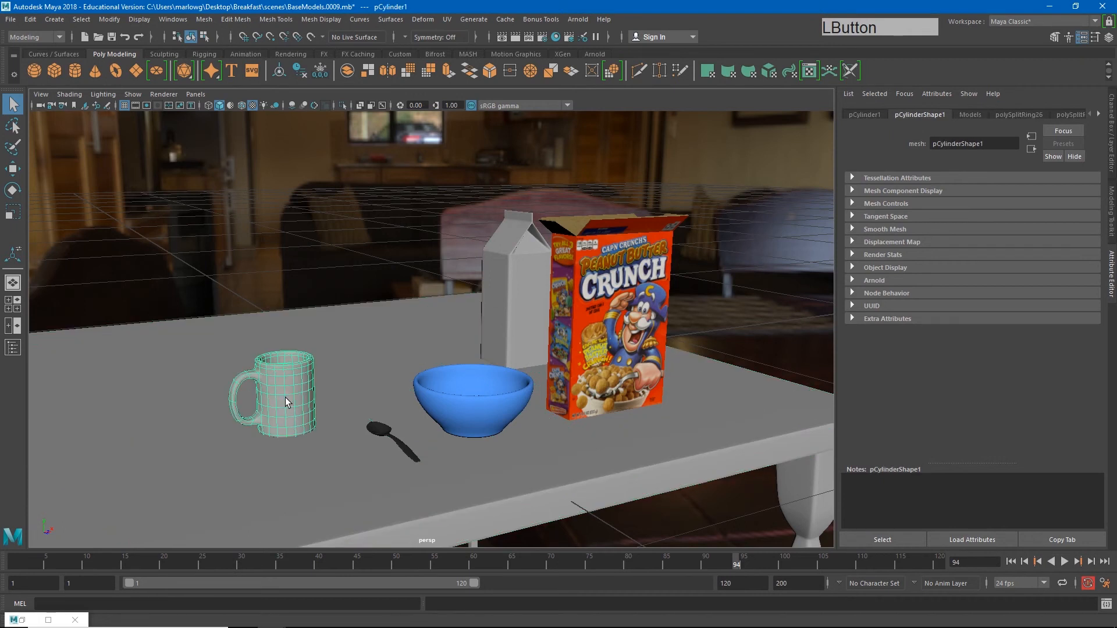
Render the breakfast scene from the perspective camera in the Arnold RenderView.
left_click(578, 19)
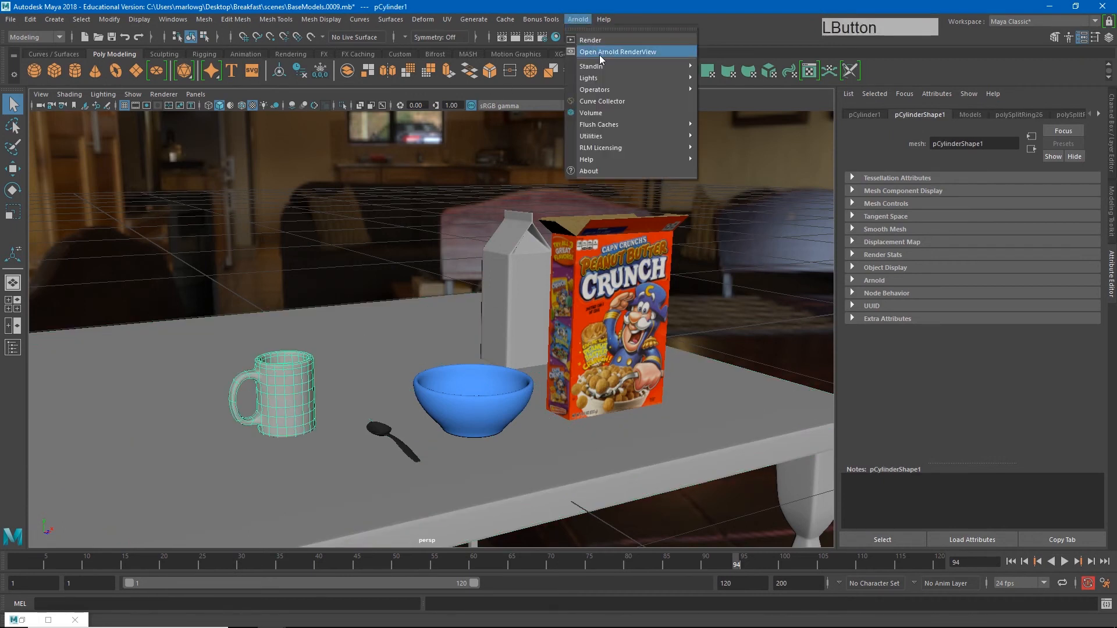
left_click(599, 54)
left_click(621, 136)
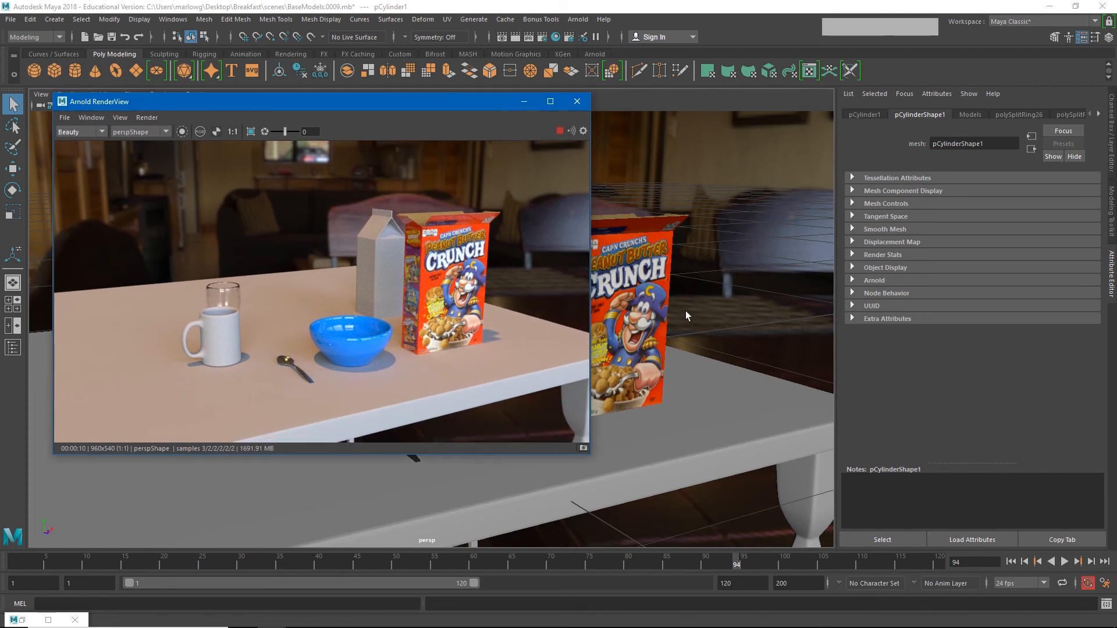
Lower the specular weight of the cereal box's CerealMAT material to about 0.43.
left_click(651, 335)
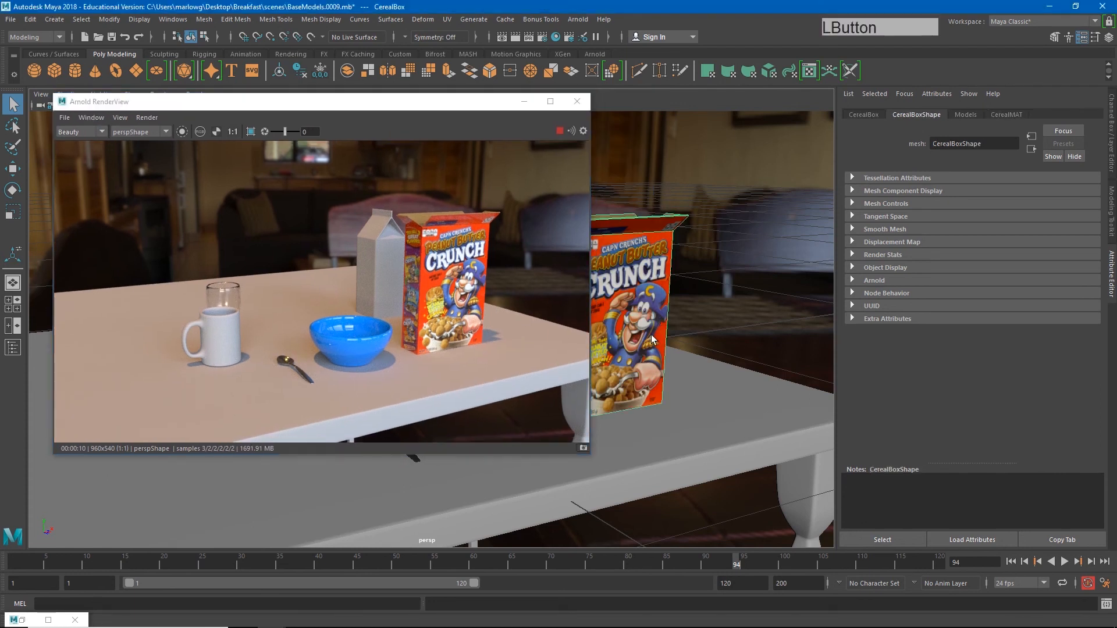
left_click(1007, 115)
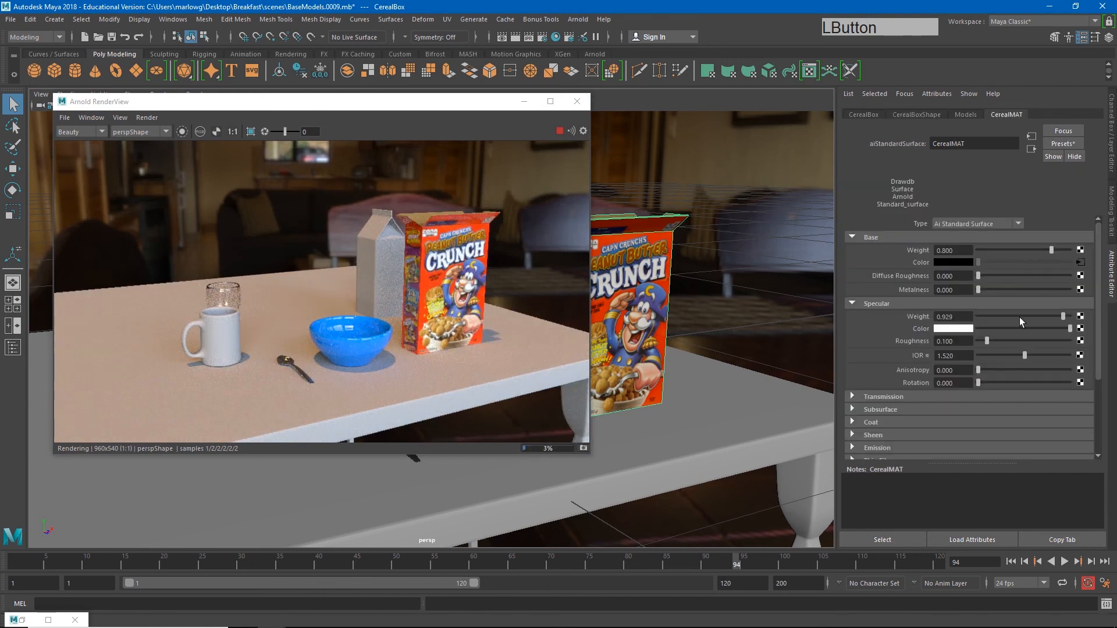
mouse_move(1019, 317)
left_mouse_down()
mouse_move(998, 317)
mouse_move(1017, 316)
left_mouse_up()
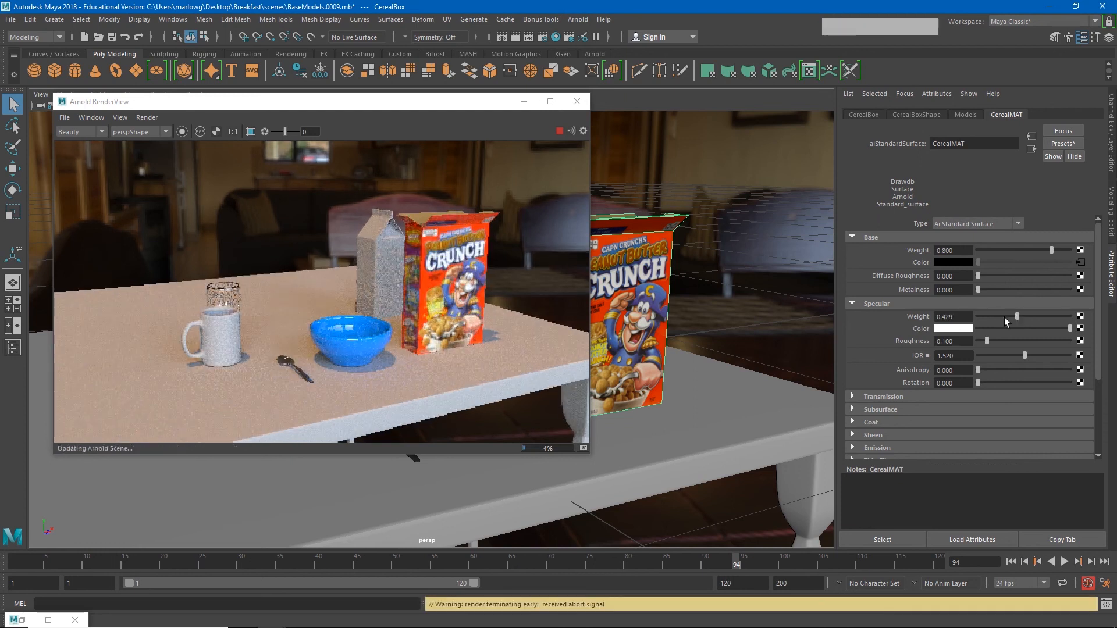